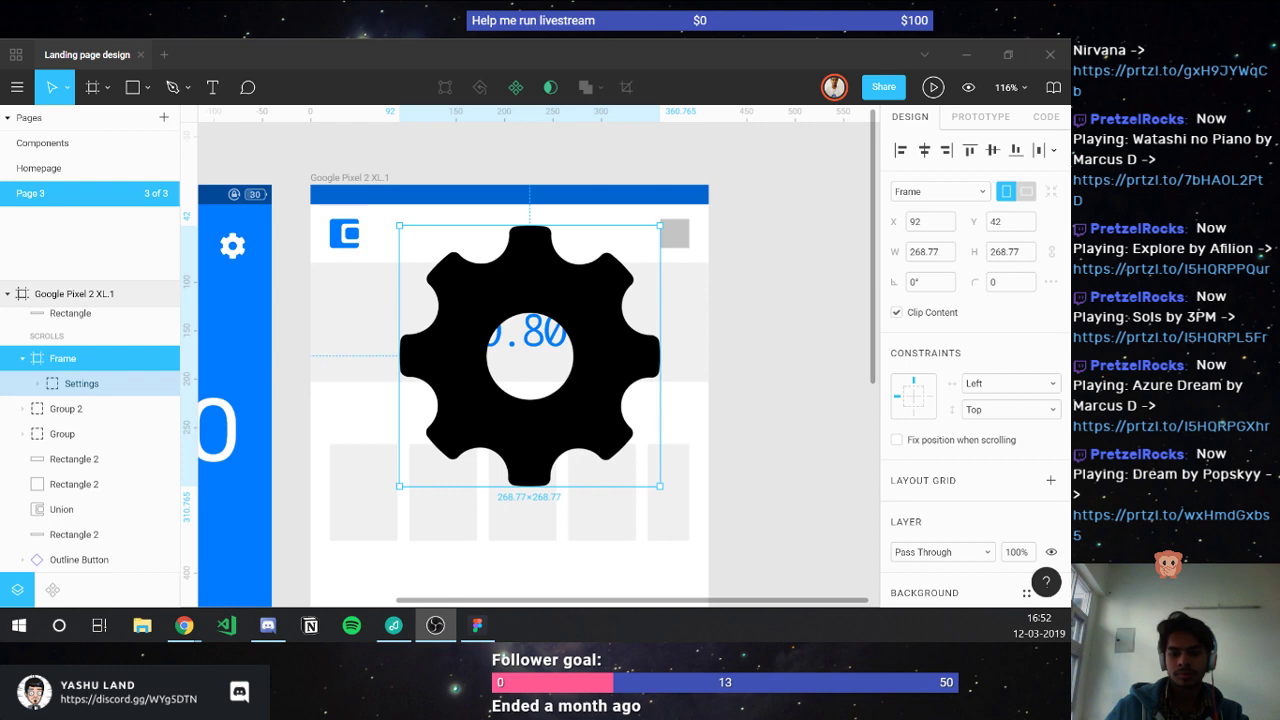
- Switch to the browser, close the gear icon preview on Flaticon and search the icons for "bell"
{"action": "key", "text": "alt+Tab"}
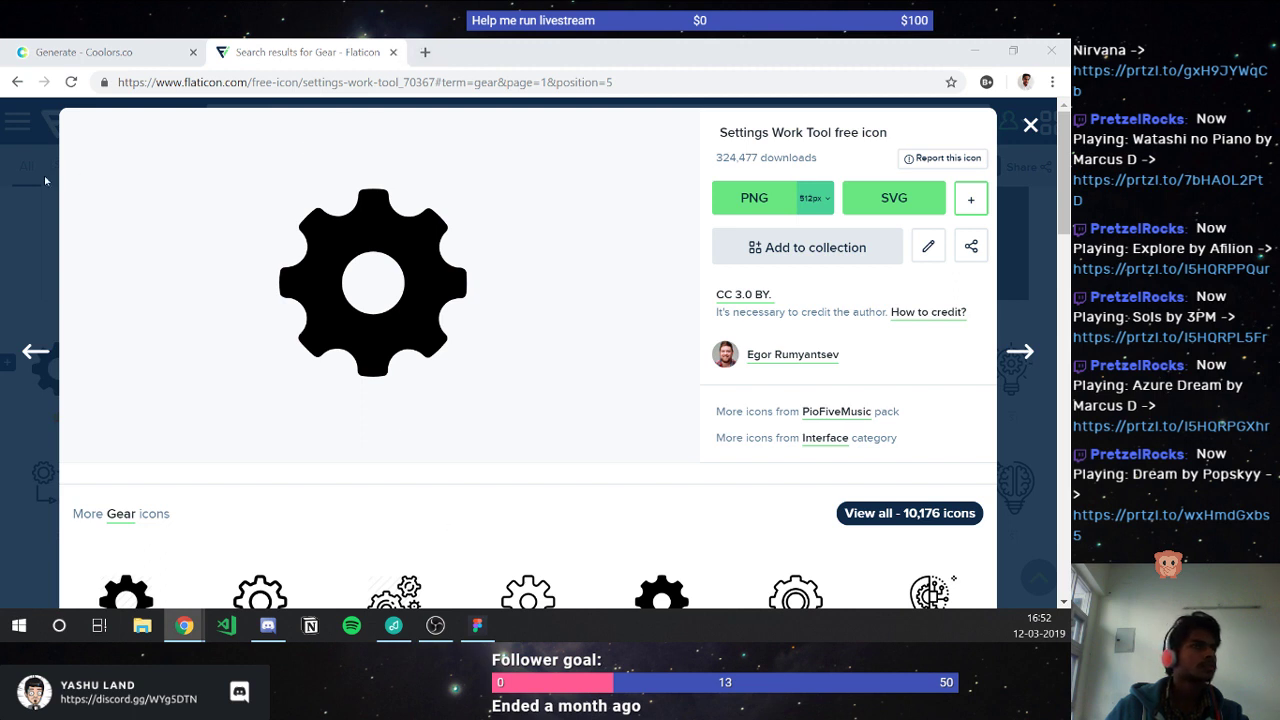
{"action": "left_click", "coordinate": [99, 158]}
{"action": "left_click", "coordinate": [1030, 124]}
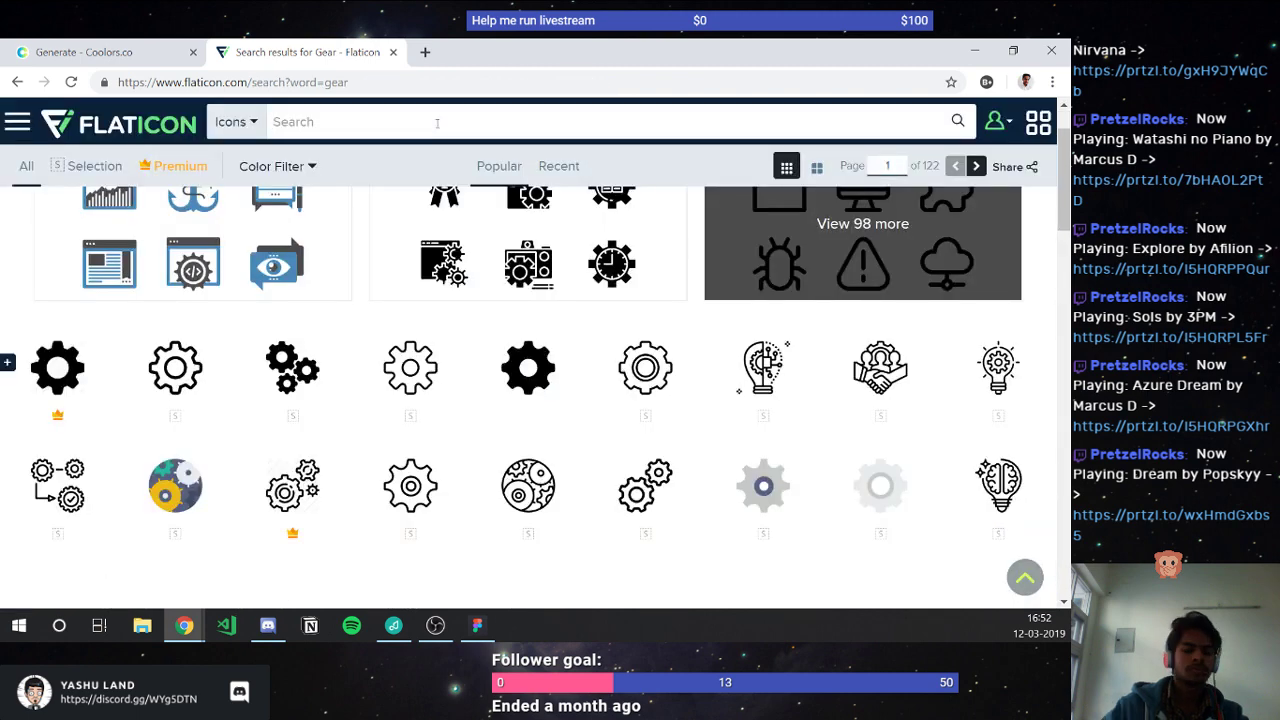
{"action": "key", "text": "ctrl+a"}
{"action": "type", "text": "bell"}
{"action": "key", "text": "Return"}
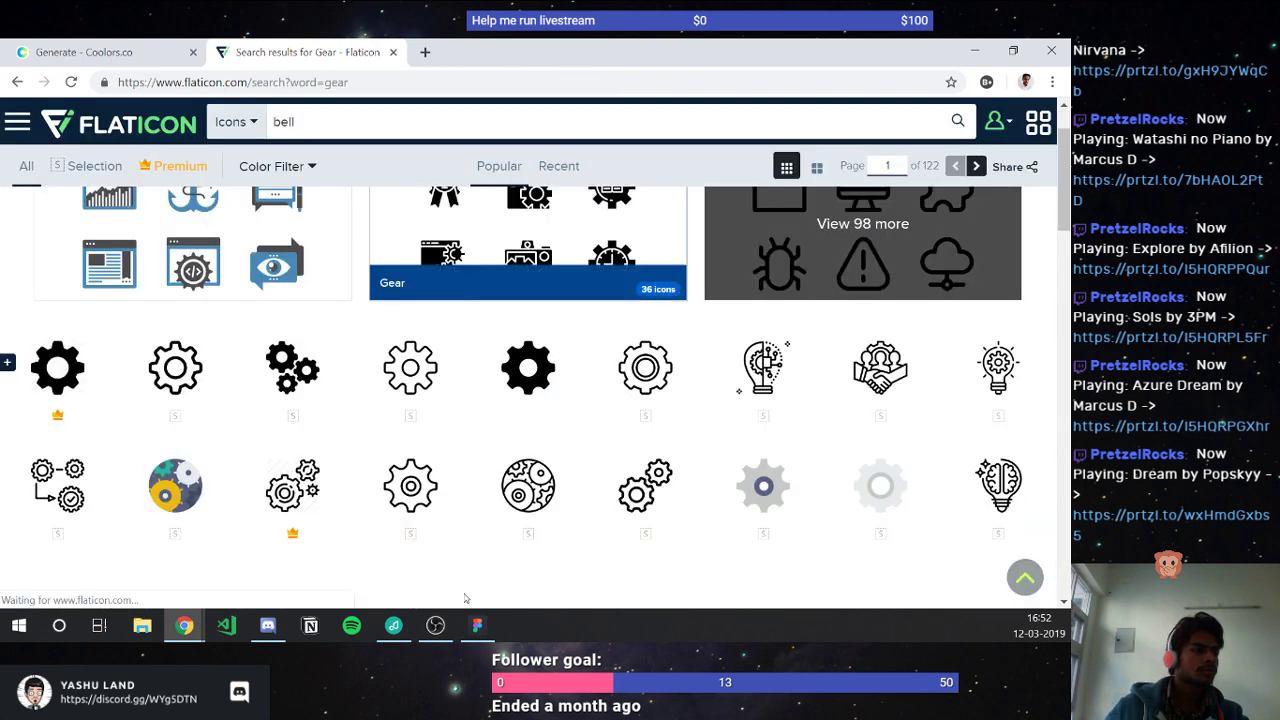
- Switch to Figma, move the gear vector out of its nested groups to the screen's top level, and delete the leftover imported frame
{"action": "left_click", "coordinate": [477, 625]}
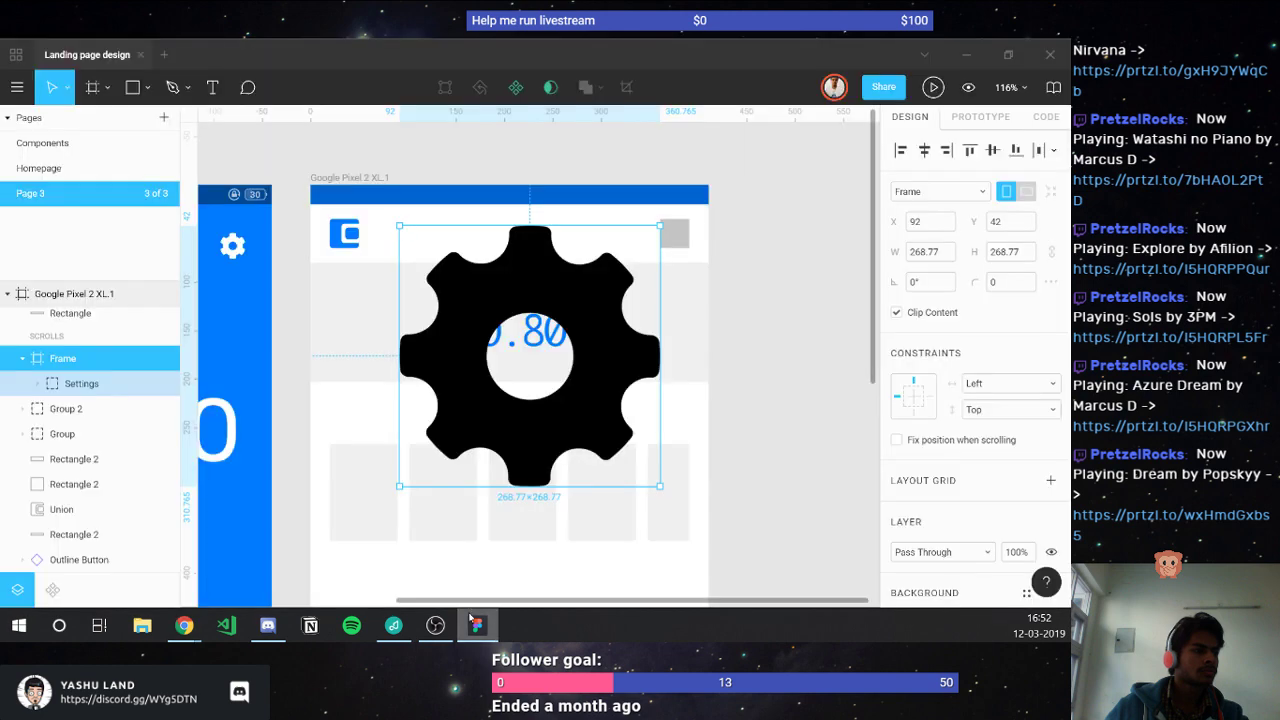
{"action": "left_click", "coordinate": [476, 357], "text": "ctrl"}
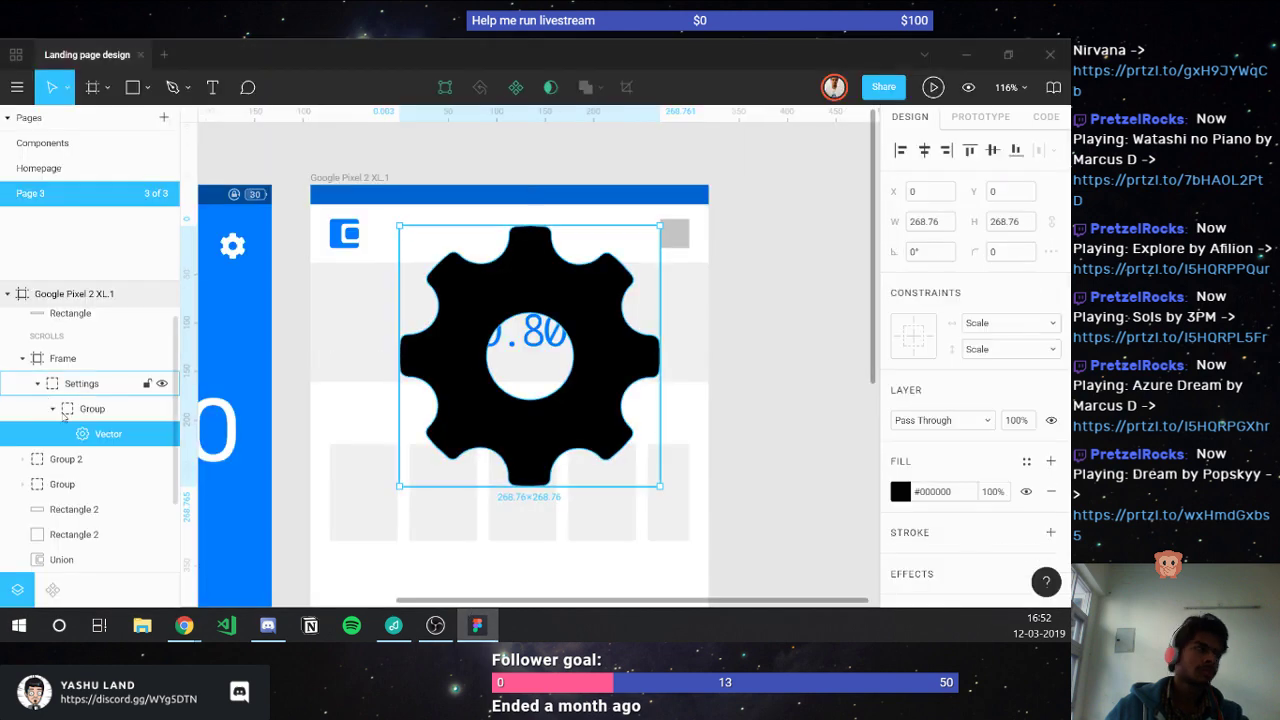
{"action": "left_click", "coordinate": [56, 412]}
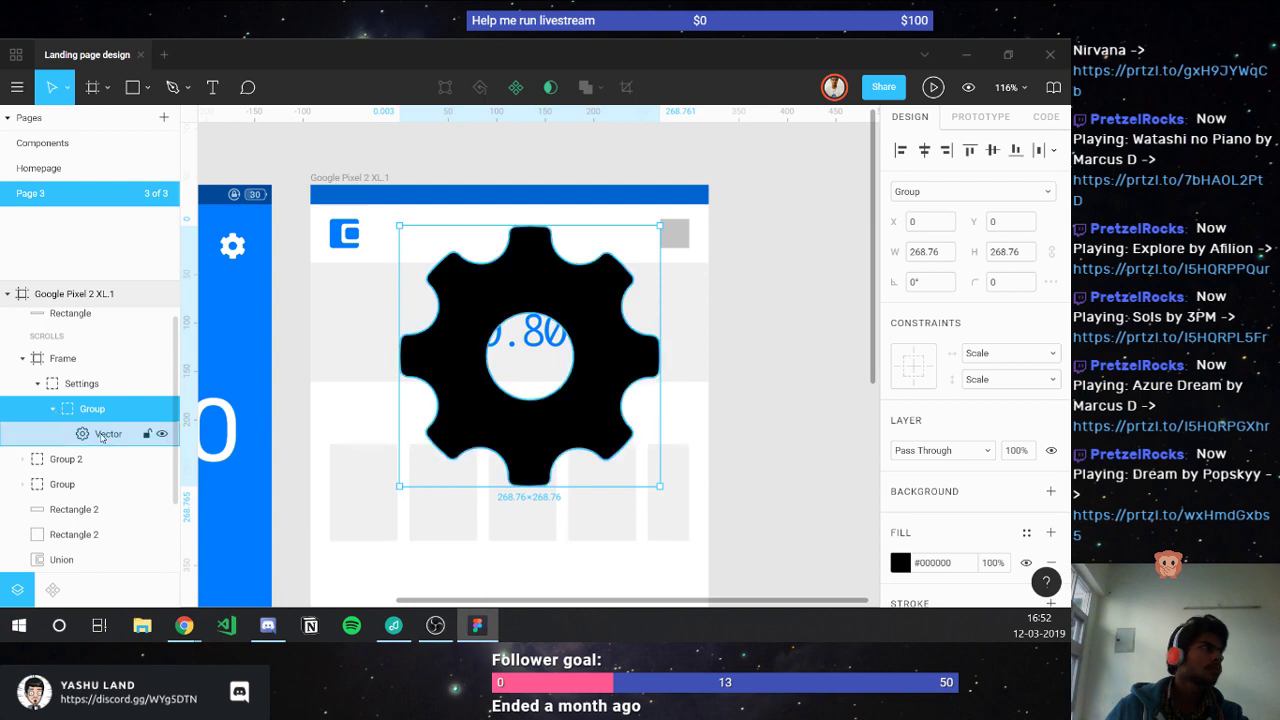
{"action": "left_click_drag", "start_coordinate": [101, 437], "coordinate": [35, 348]}
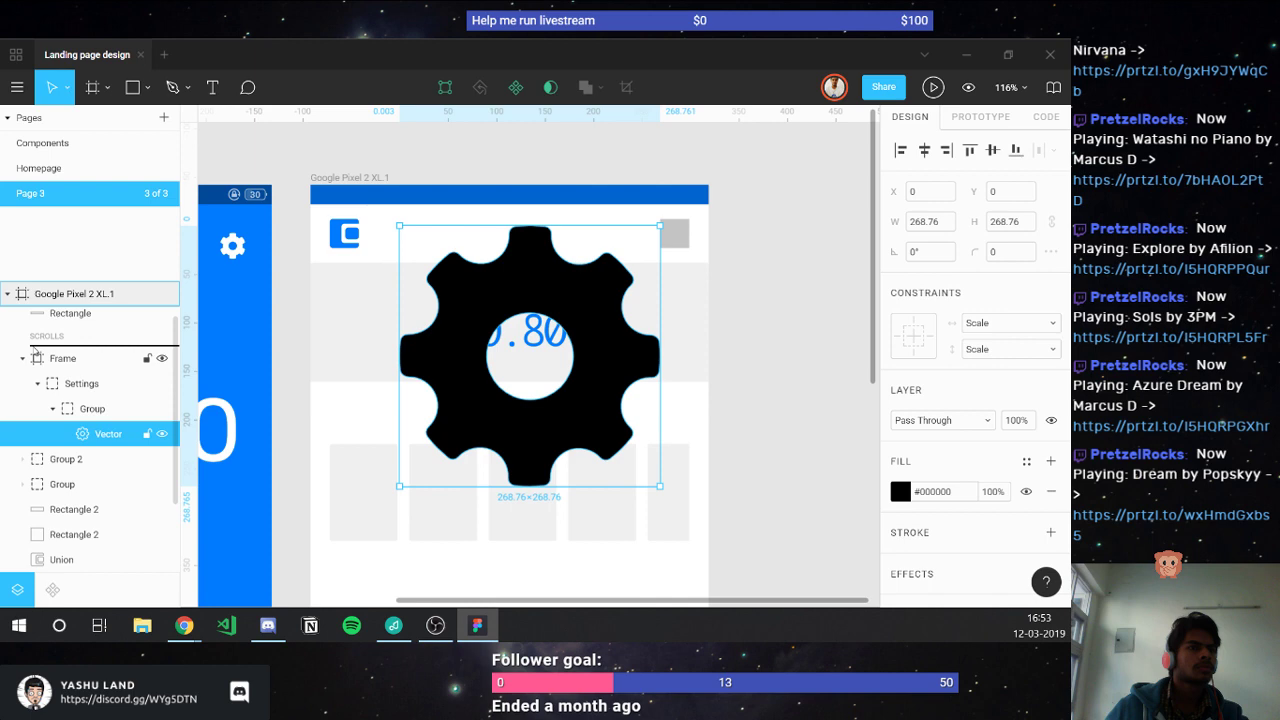
{"action": "left_click_drag", "start_coordinate": [35, 348], "coordinate": [40, 350]}
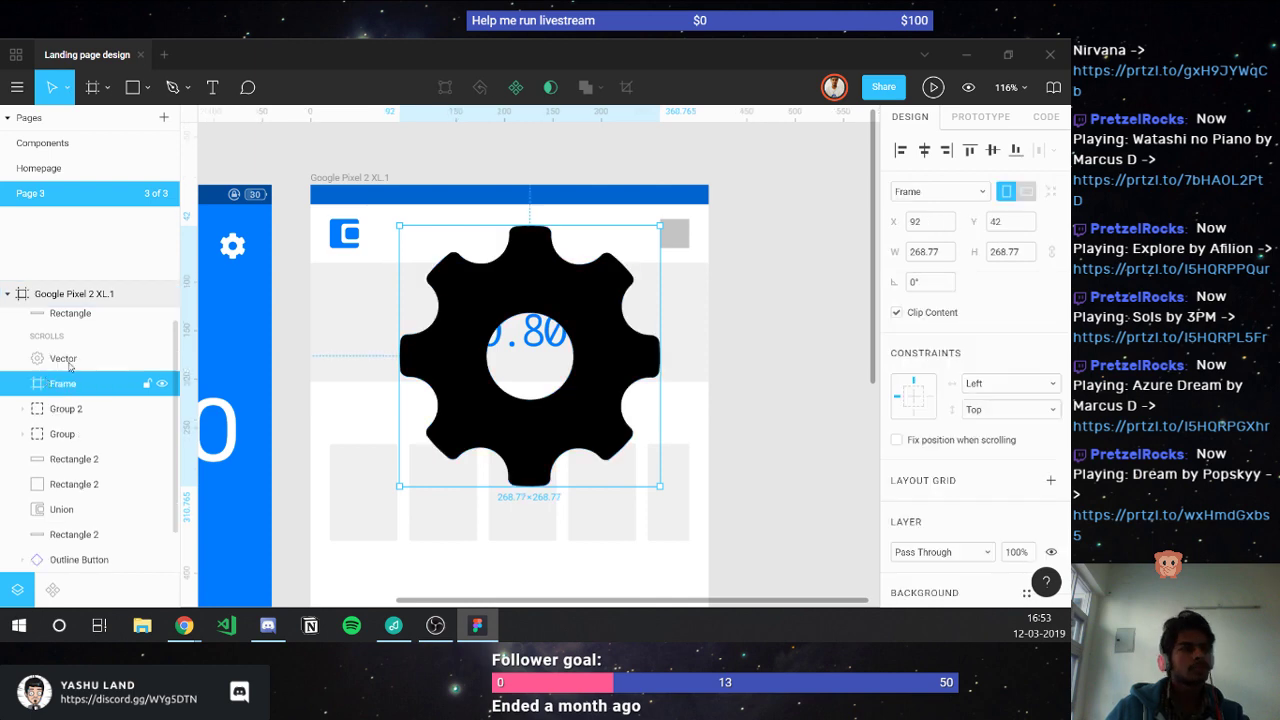
{"action": "left_click", "coordinate": [66, 360]}
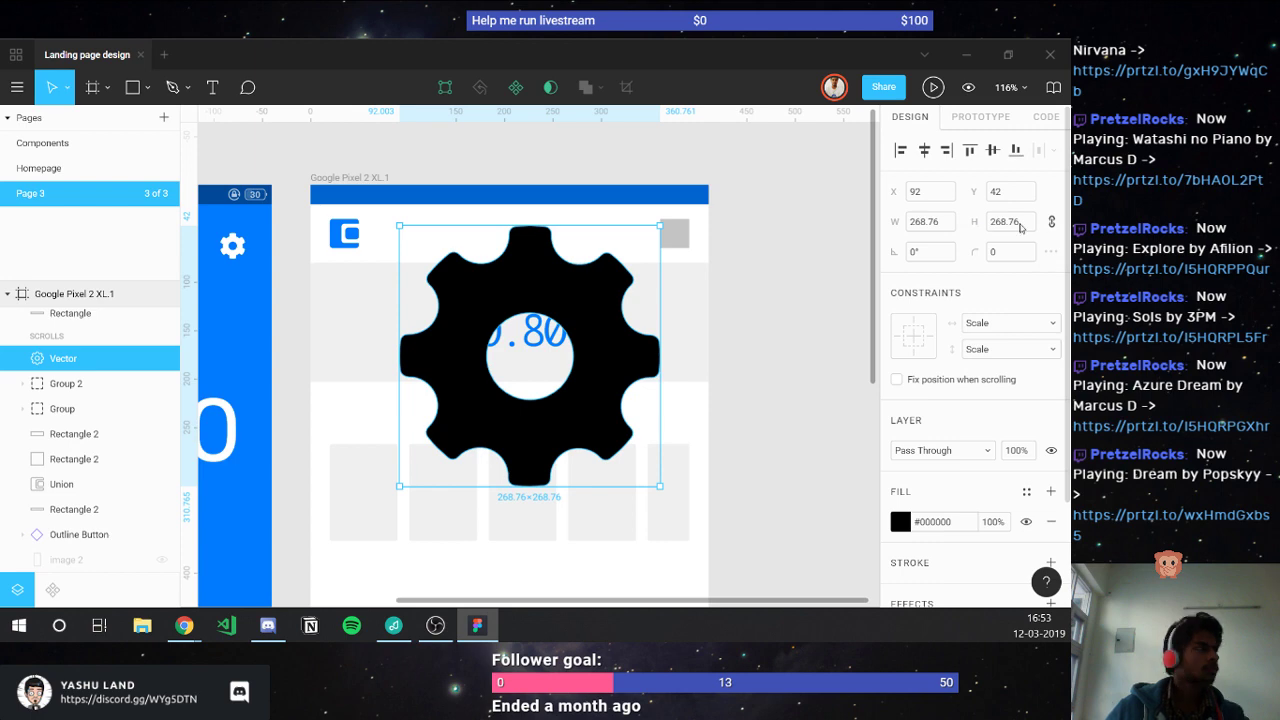
- Resize the gear vector to 30 × 30 and place it over the grey header placeholder at X 361, Y 35
{"action": "left_click", "coordinate": [1021, 228]}
{"action": "type", "text": "30"}
{"action": "key", "text": "Return"}
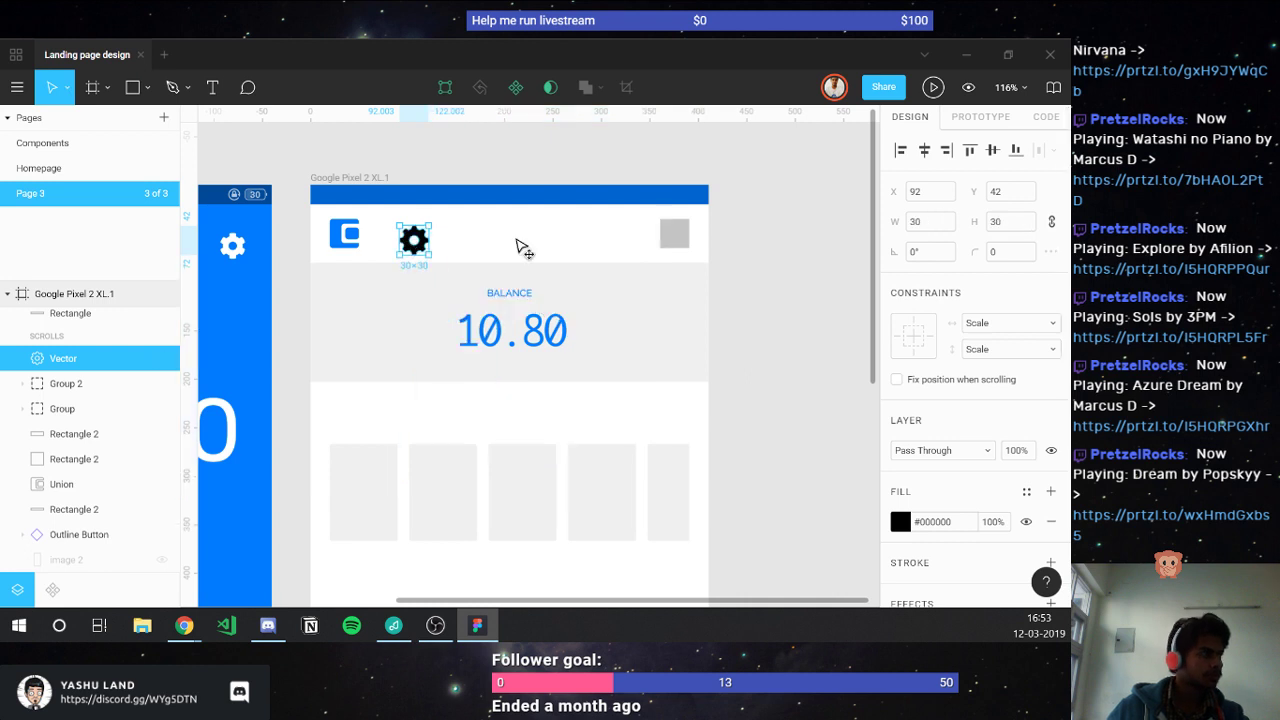
{"action": "left_click_drag", "start_coordinate": [416, 242], "coordinate": [676, 236]}
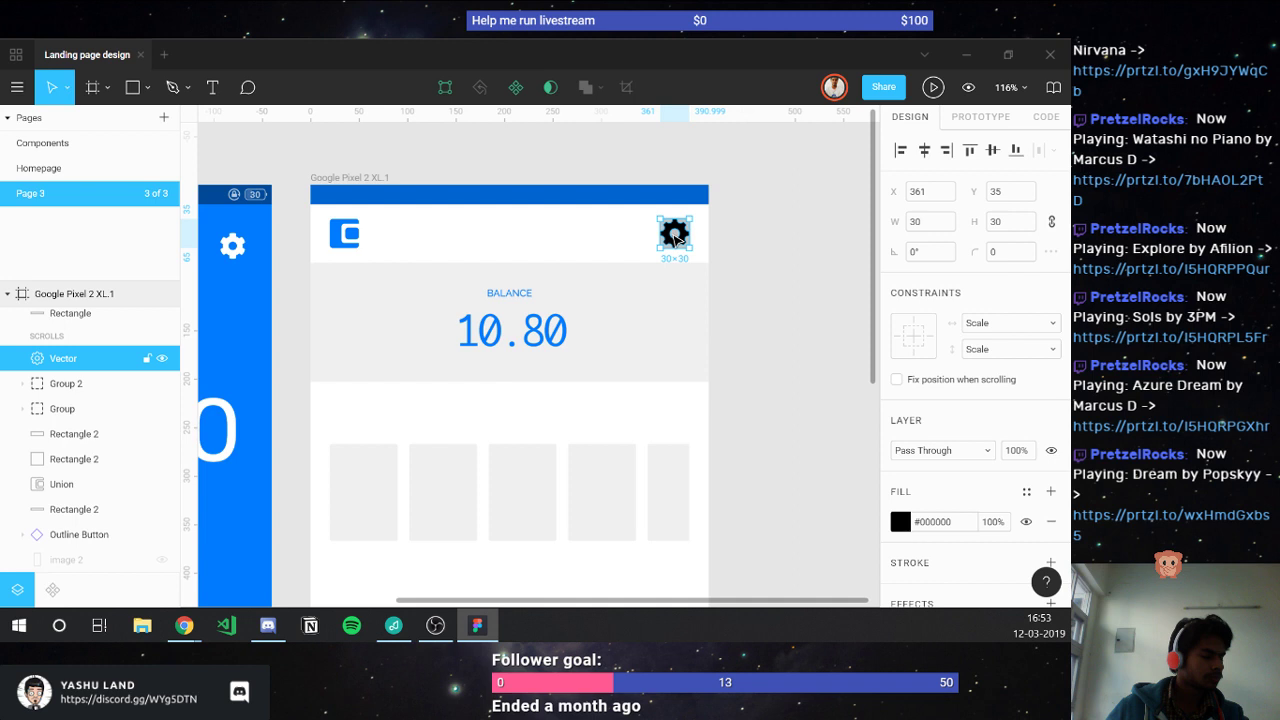
- Delete the grey placeholder square behind the gear icon in the header
{"action": "scroll", "coordinate": [675, 235], "scroll_direction": "up", "scroll_amount": 5}
{"action": "left_click", "coordinate": [491, 294]}
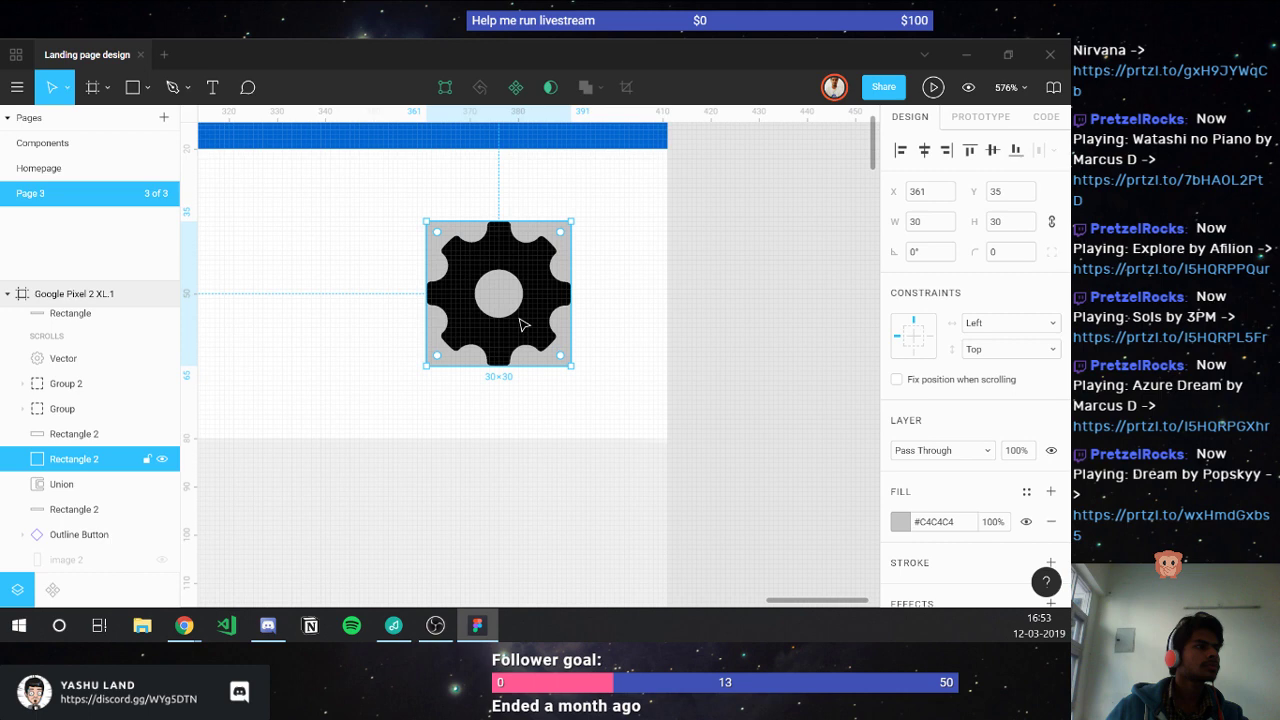
{"action": "key", "text": "Delete"}
{"action": "scroll", "coordinate": [580, 358], "scroll_direction": "down", "scroll_amount": 5}
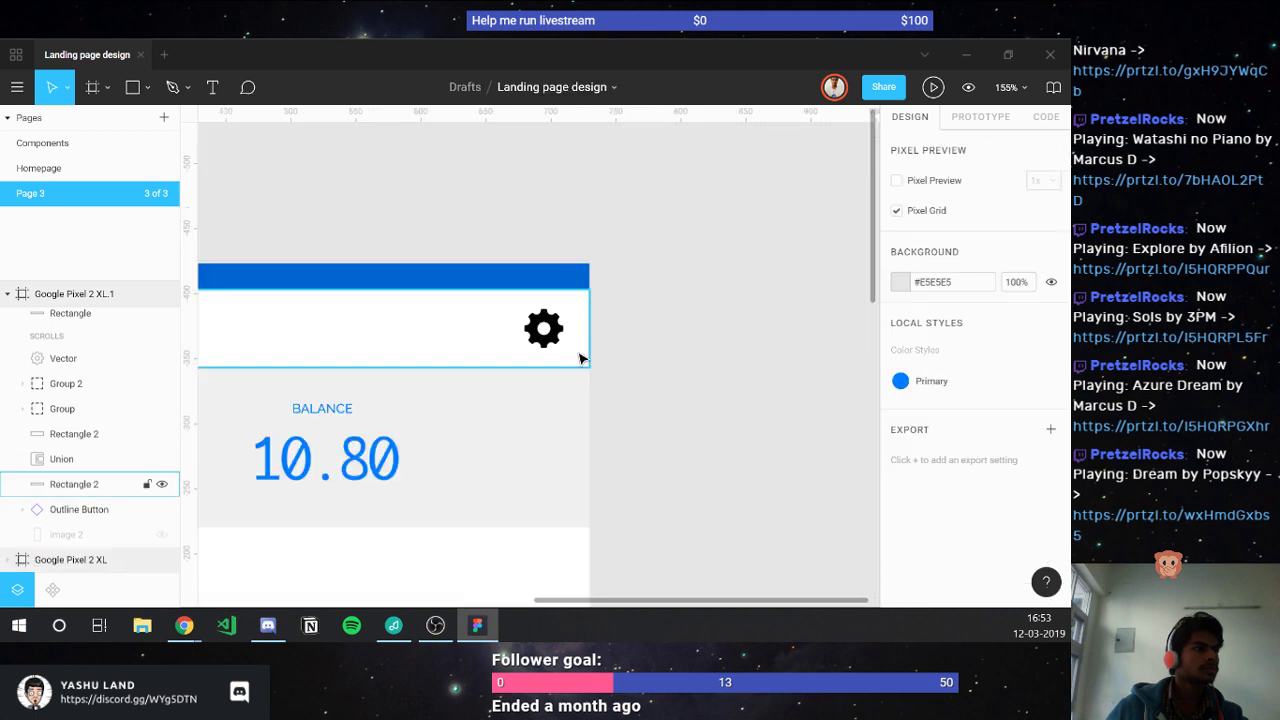
{"action": "scroll", "coordinate": [580, 358], "scroll_direction": "left", "scroll_amount": 5}
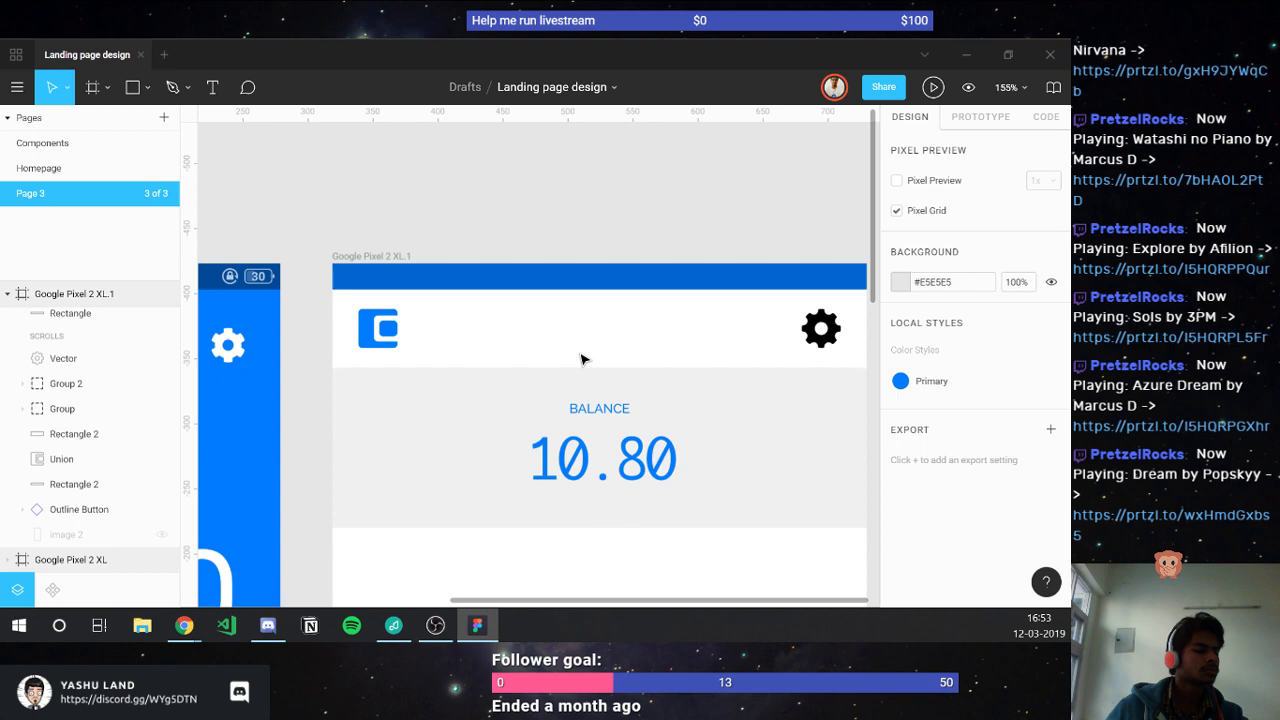
- Switch to the browser to look through the bell icon results on Flaticon, and return to Figma
{"action": "left_click", "coordinate": [184, 625]}
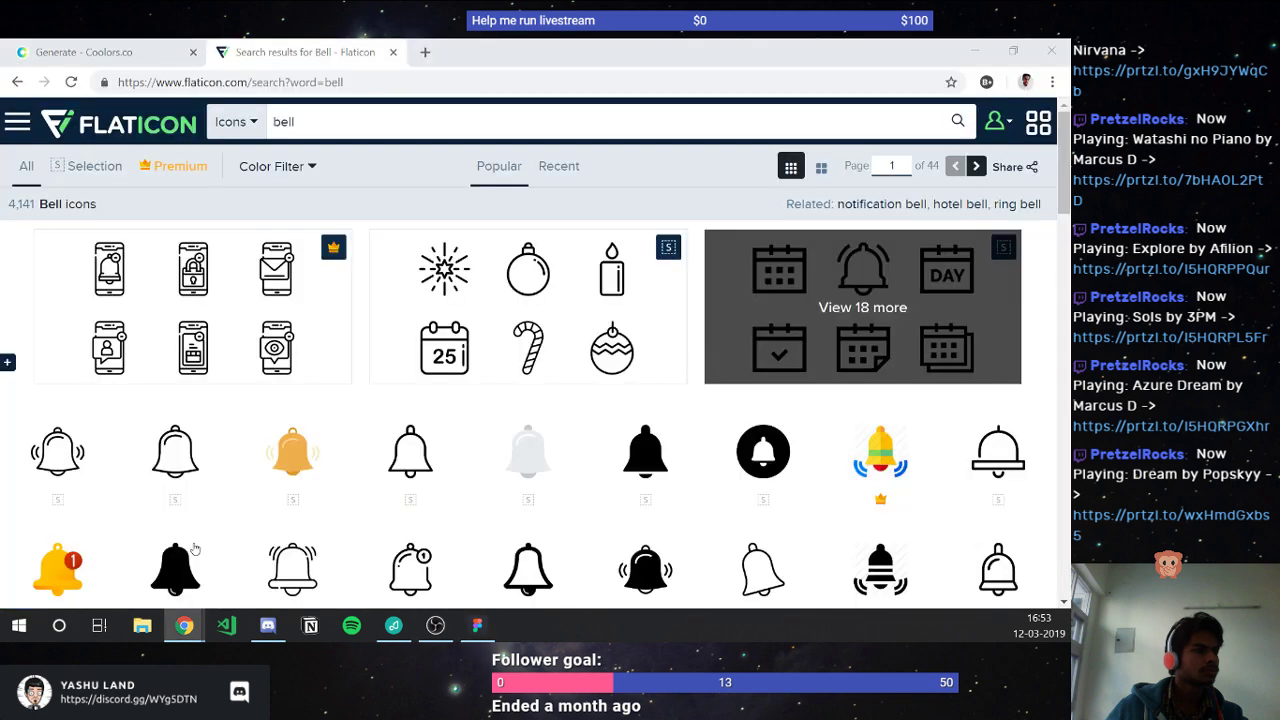
{"action": "scroll", "coordinate": [195, 549], "scroll_direction": "down", "scroll_amount": 1}
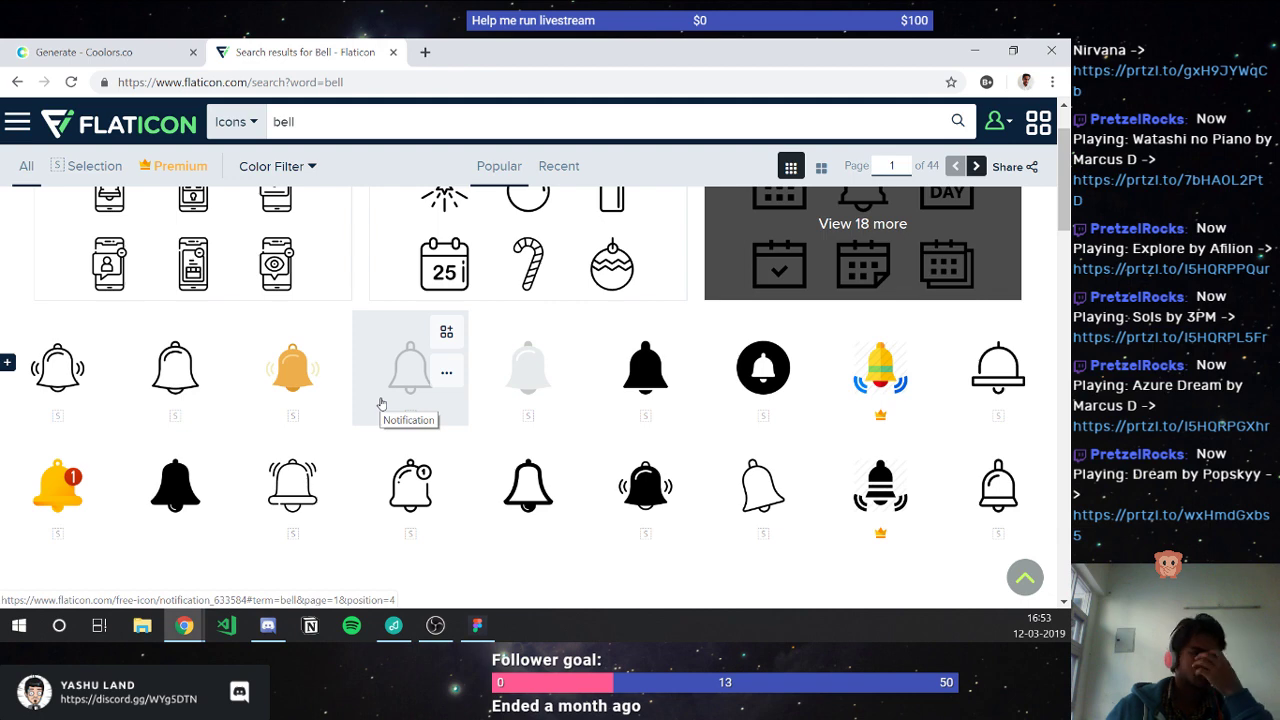
{"action": "left_click", "coordinate": [477, 625]}
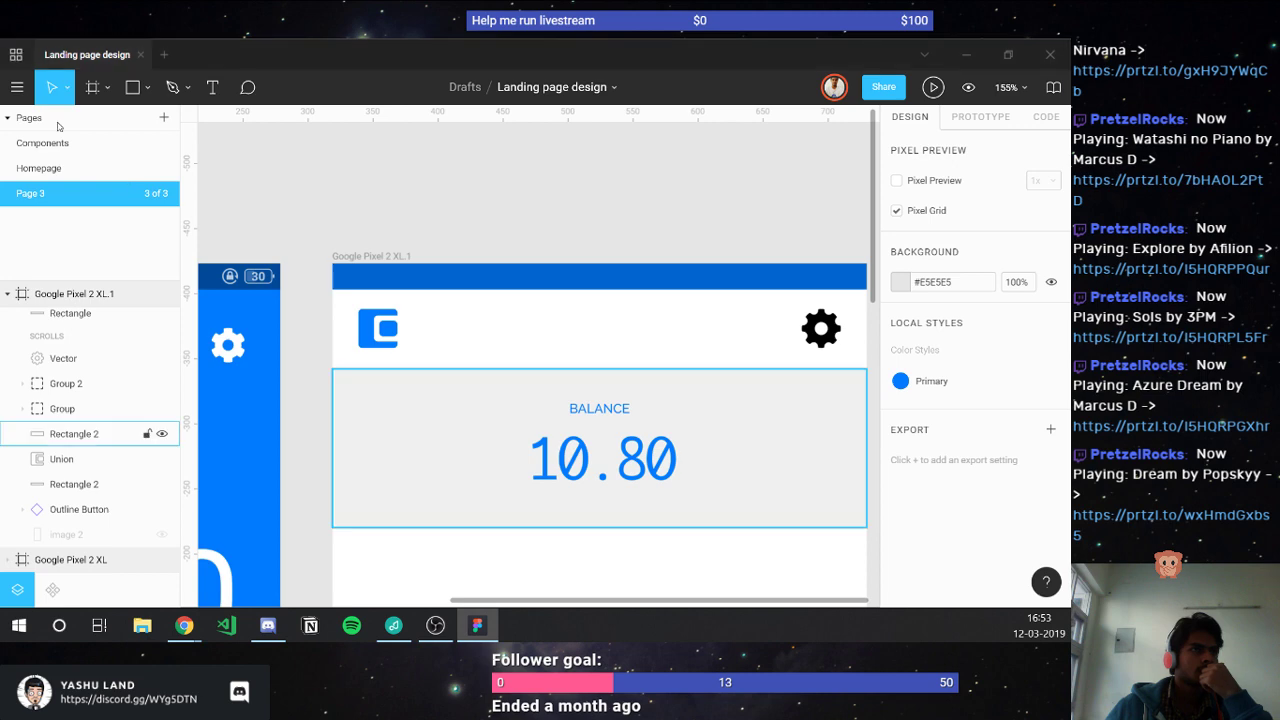
- Search the file browser for "fea" and open the Feather-icons draft
{"action": "key", "text": "ctrl+Tab"}
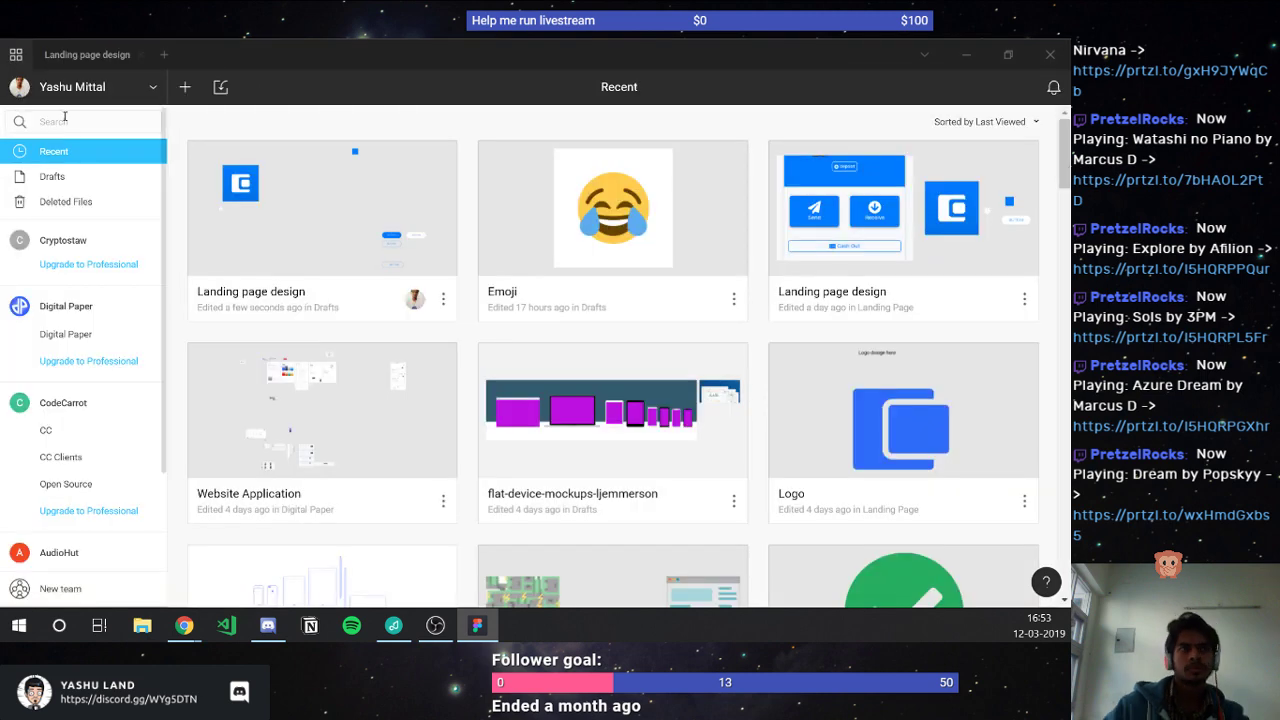
{"action": "left_click", "coordinate": [65, 118]}
{"action": "type", "text": "fea"}
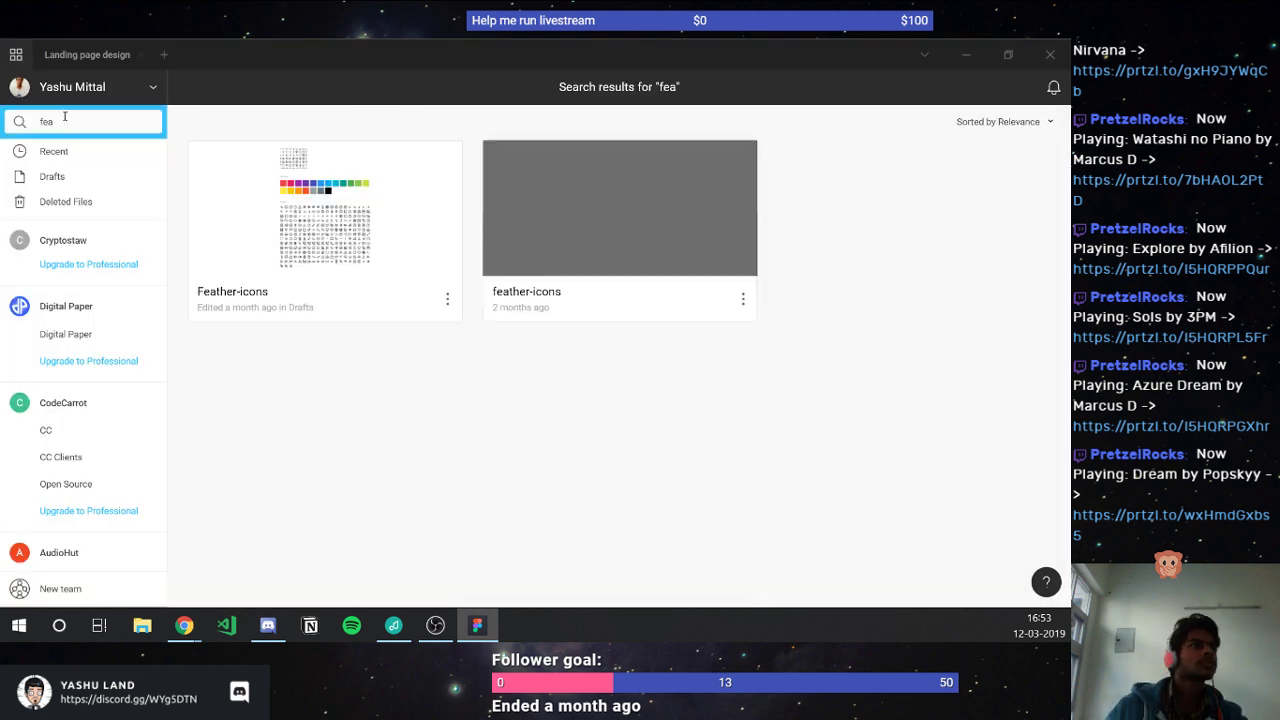
{"action": "left_click", "coordinate": [210, 316]}
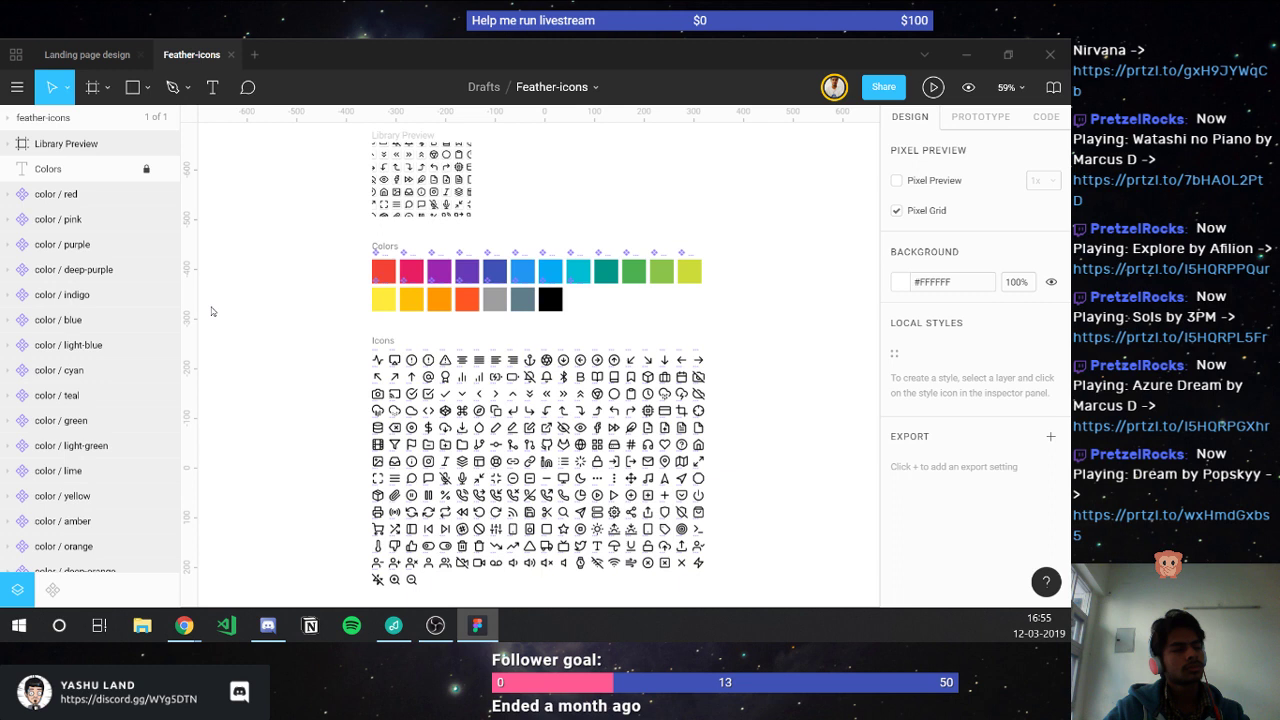
- Return to the Landing page design file and move the Google Pixel 2 XL frame above the Google Pixel 2 XL.1 frame, to X 179, Y -1330
{"action": "left_click", "coordinate": [90, 55]}
{"action": "scroll", "coordinate": [269, 304], "scroll_direction": "down", "scroll_amount": 5}
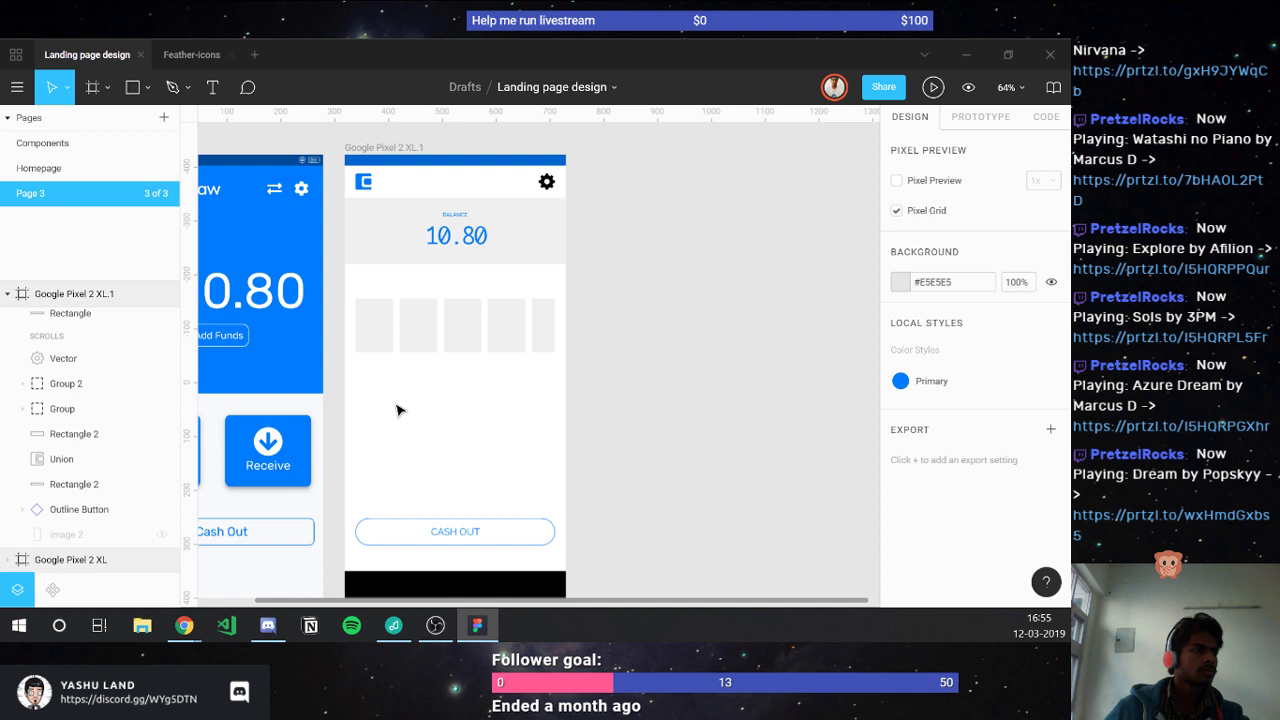
{"action": "scroll", "coordinate": [397, 410], "scroll_direction": "down", "scroll_amount": 3}
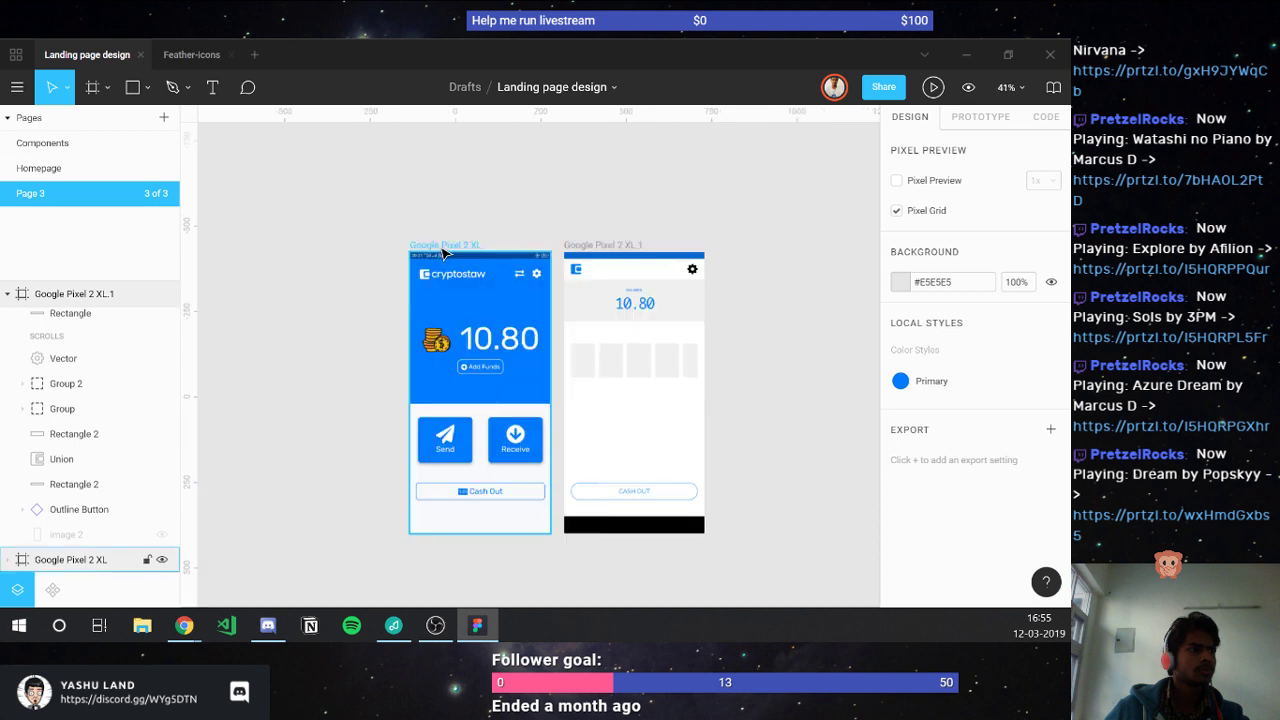
{"action": "left_click_drag", "start_coordinate": [445, 254], "coordinate": [483, 138]}
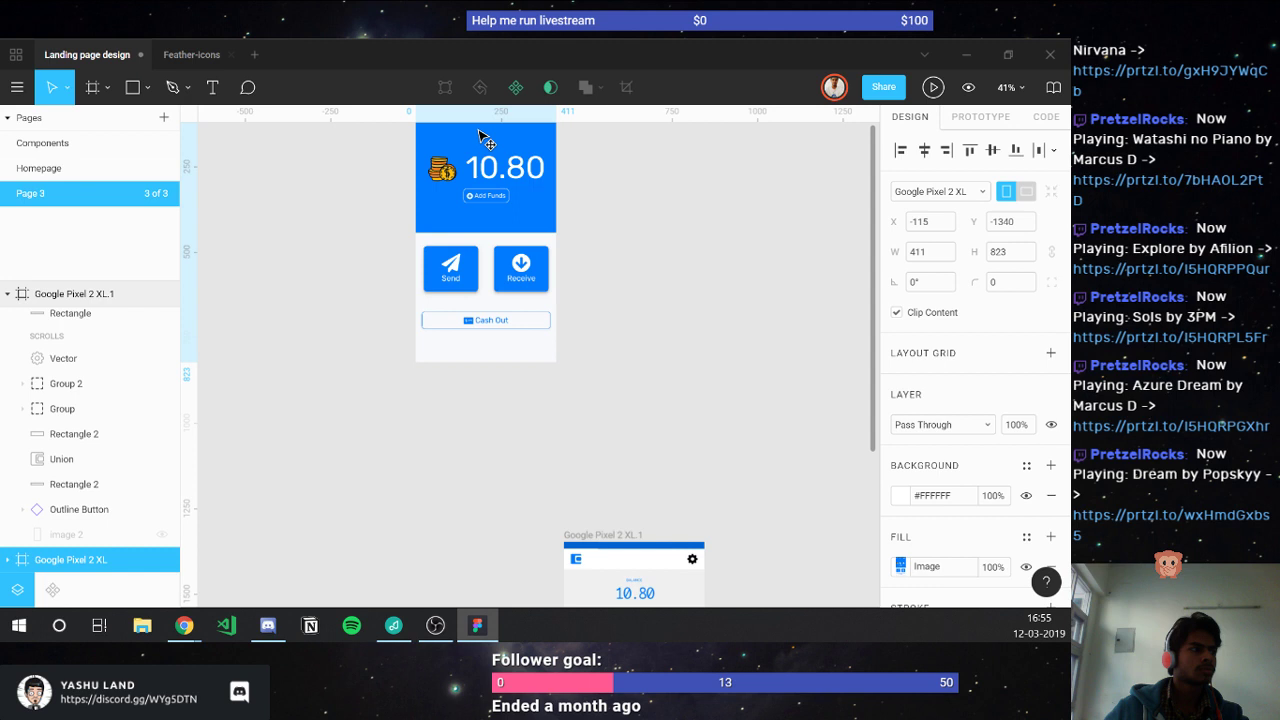
{"action": "left_click_drag", "start_coordinate": [483, 138], "coordinate": [588, 393]}
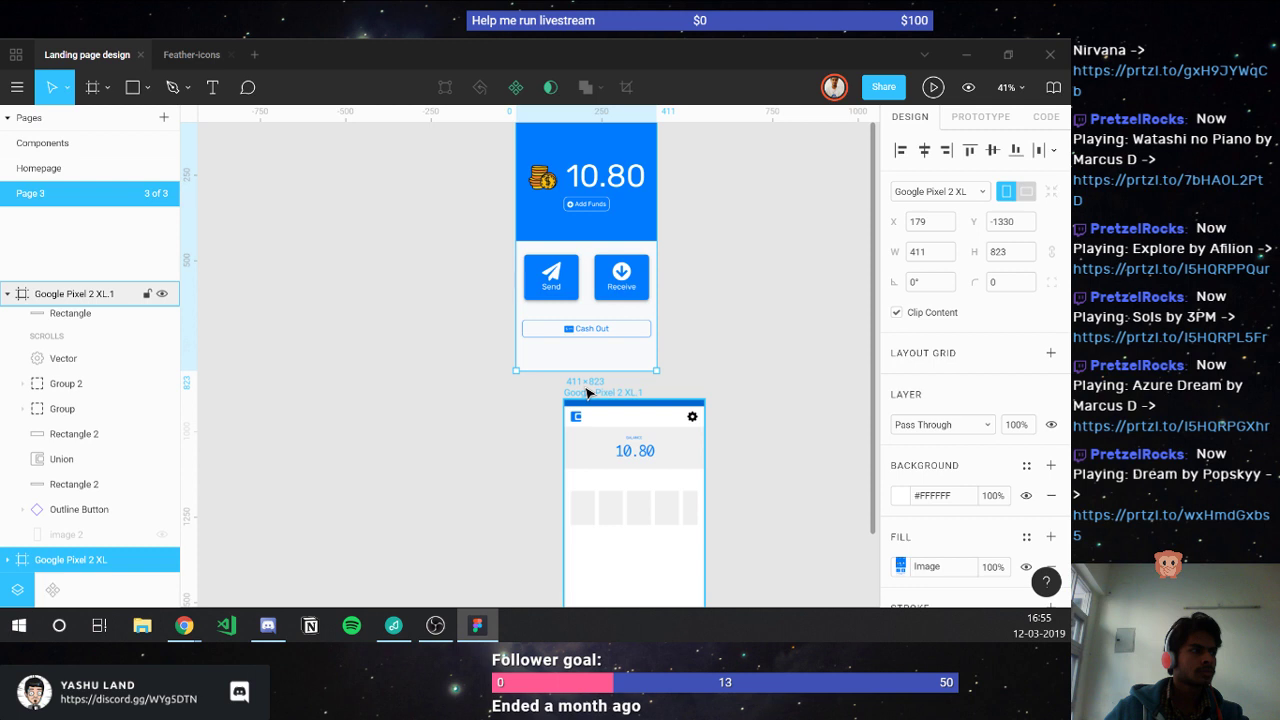
- Duplicate the Google Pixel 2 XL.1 frame three times to make a row of four screens
{"action": "left_click", "coordinate": [588, 393]}
{"action": "key", "text": "ctrl+d"}
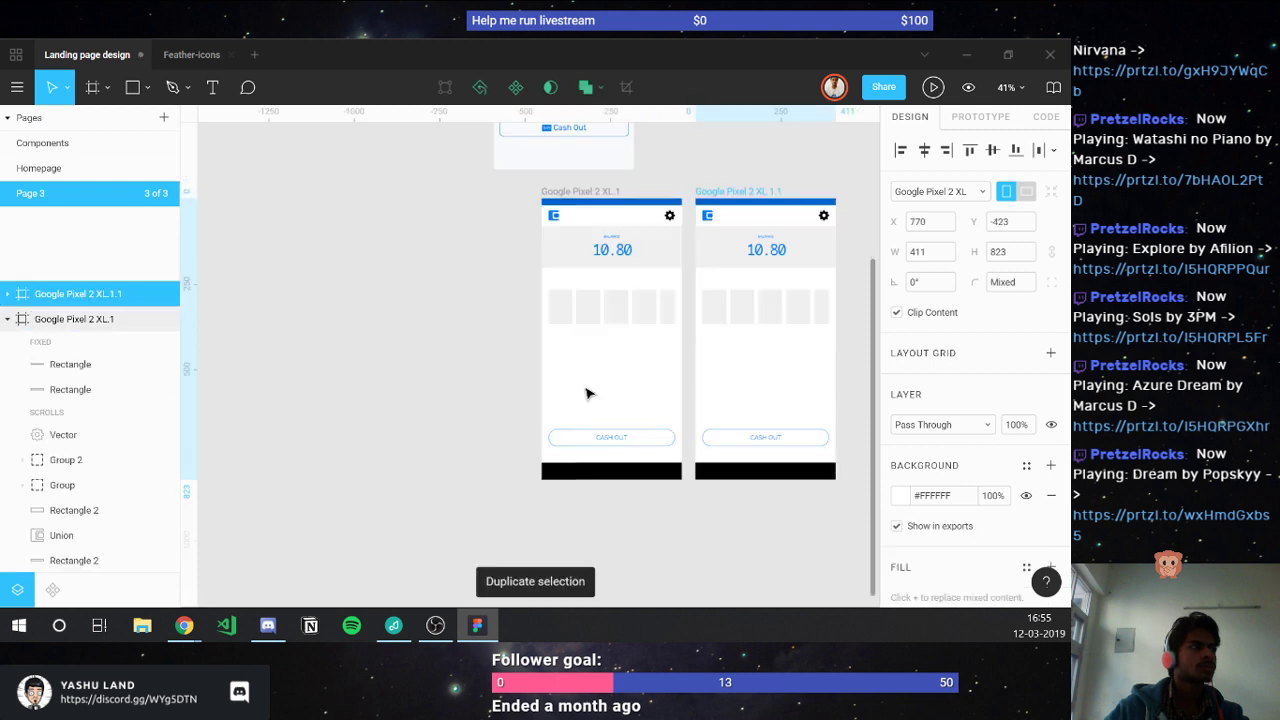
{"action": "key", "text": "ctrl+d"}
{"action": "key", "text": "ctrl+d"}
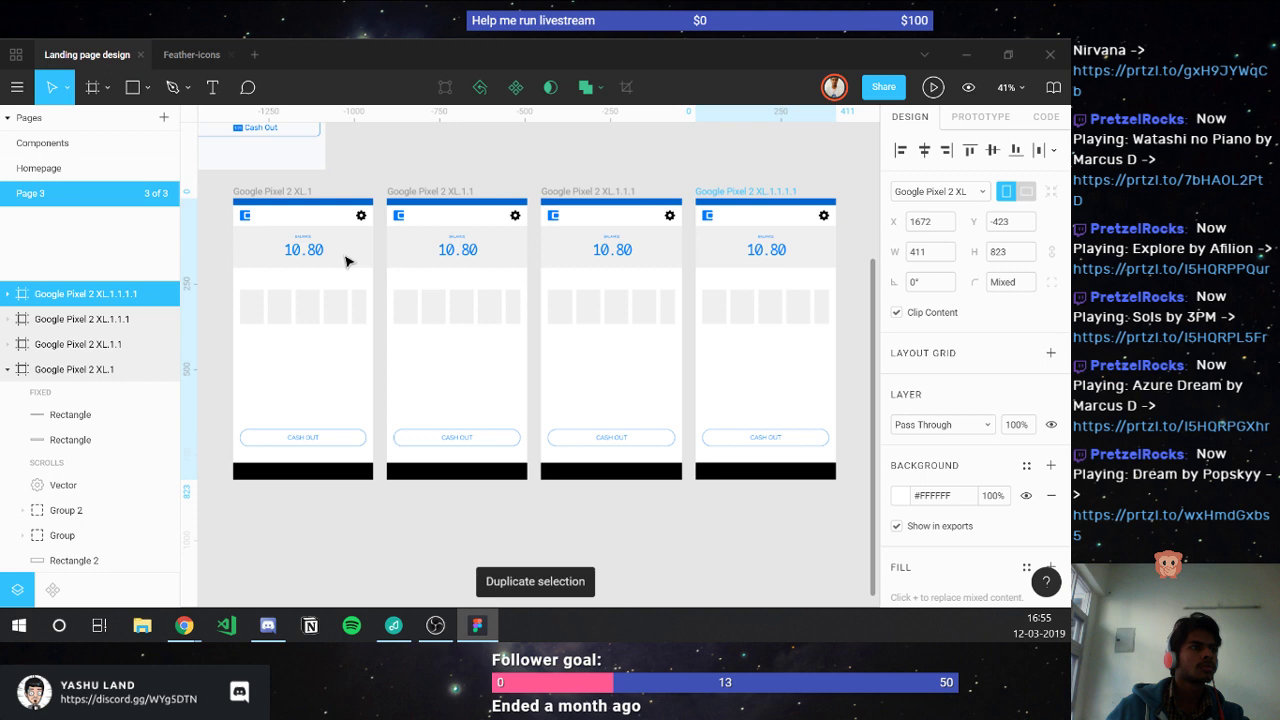
- Clear the first screen in the row by removing its header icons, balance section, grey cards and the Cash Out button's text and outline
{"action": "left_click", "coordinate": [245, 215]}
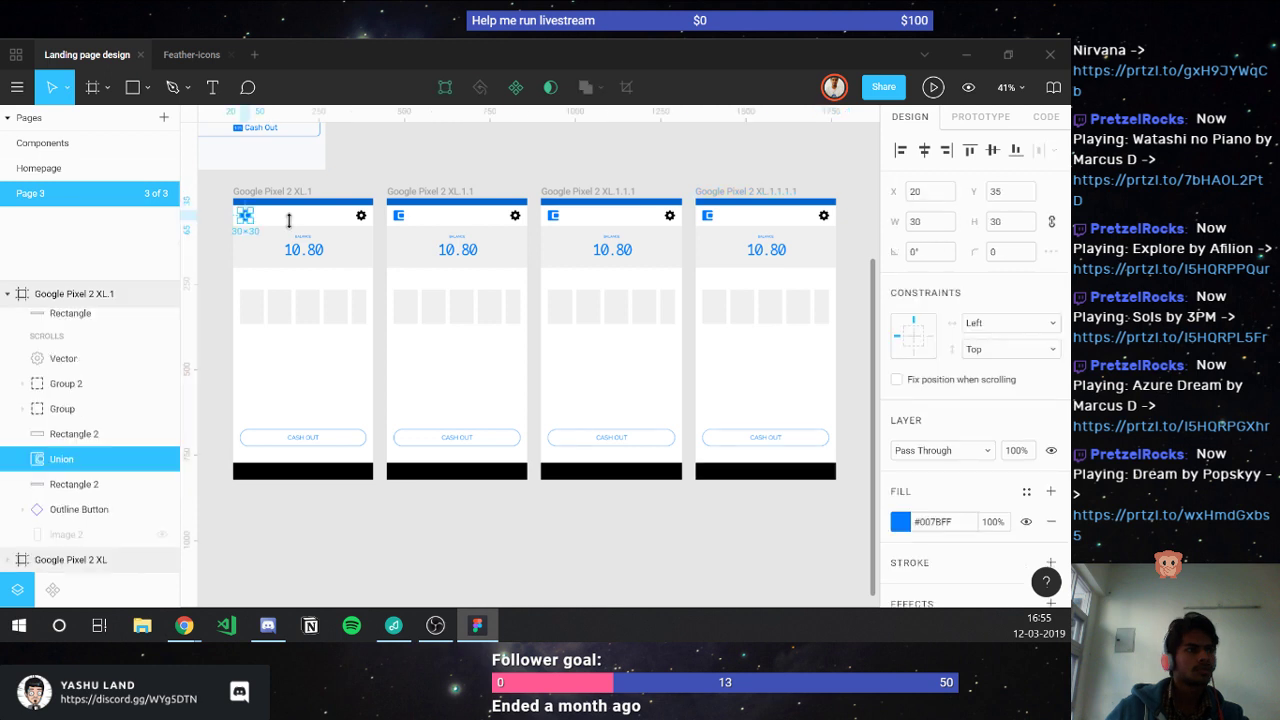
{"action": "left_click_drag", "start_coordinate": [289, 221], "coordinate": [244, 217]}
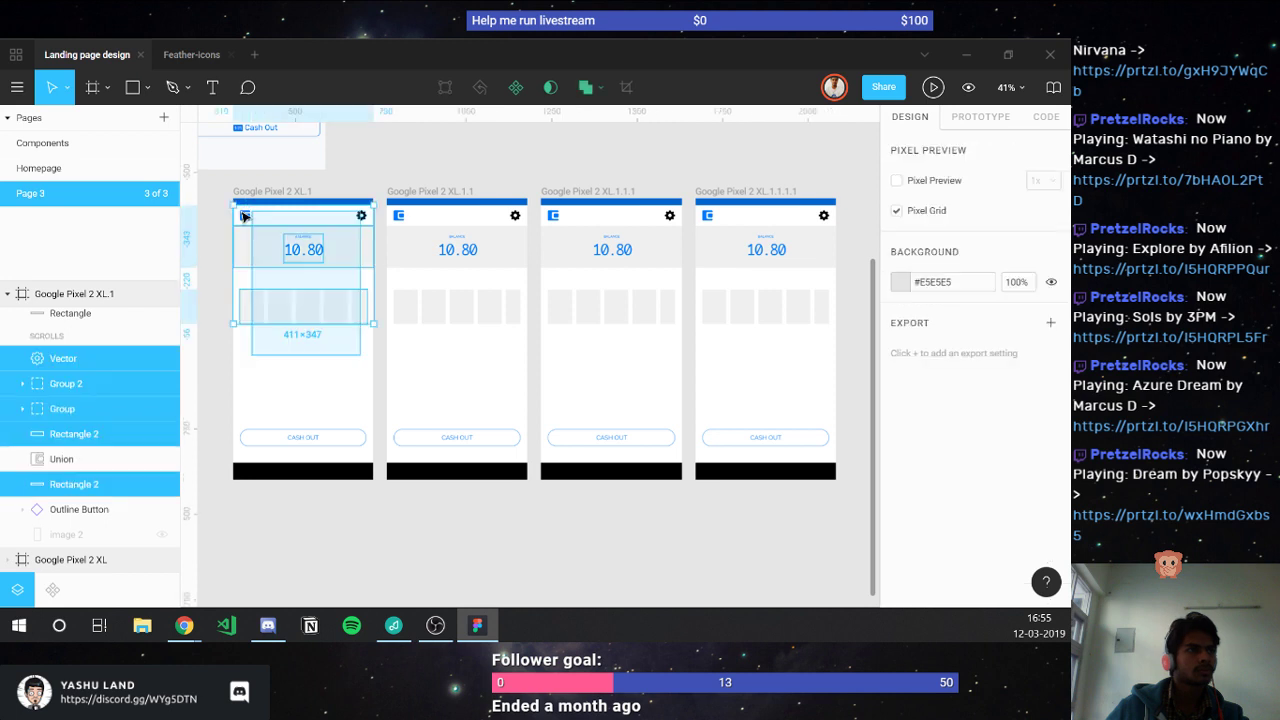
{"action": "key", "text": "Delete"}
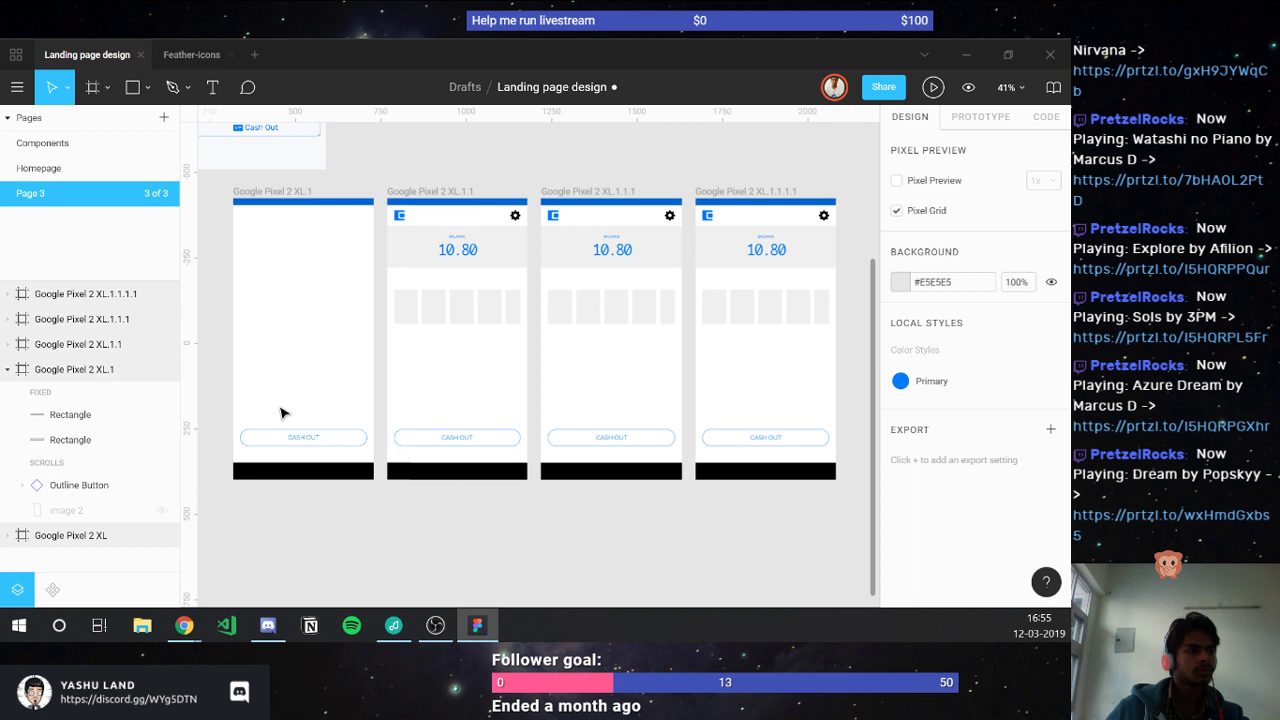
{"action": "left_click_drag", "start_coordinate": [281, 413], "coordinate": [372, 448]}
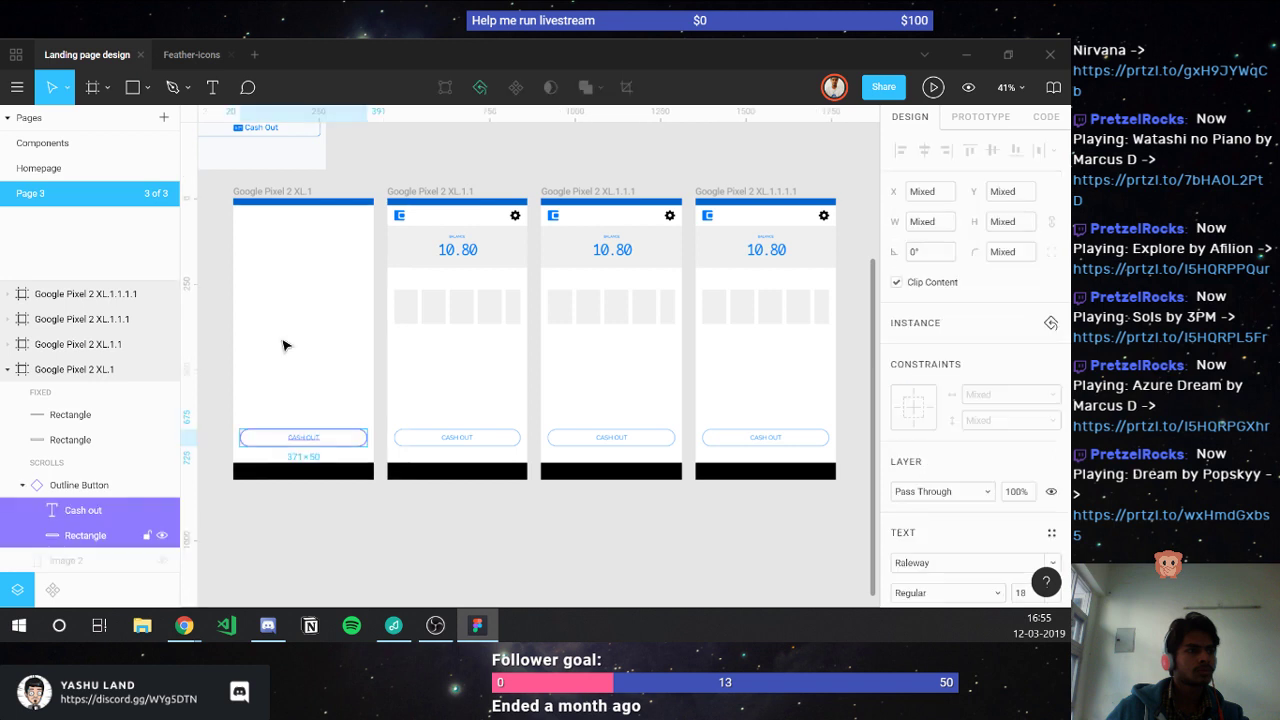
{"action": "key", "text": "ctrl+x"}
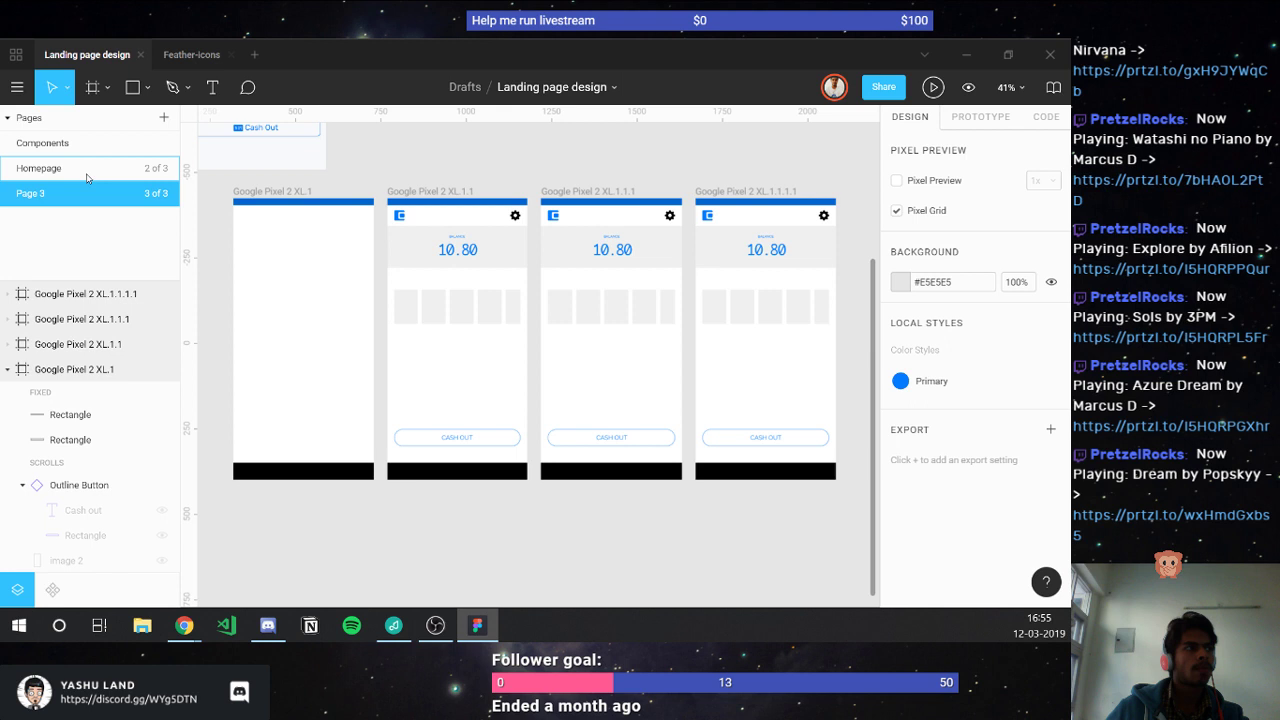
- Select the De-centralize, Fast and Free headings on the Homepage page, and return to Page 3
{"action": "left_click", "coordinate": [86, 178]}
{"action": "scroll", "coordinate": [428, 363], "scroll_direction": "up", "scroll_amount": 3}
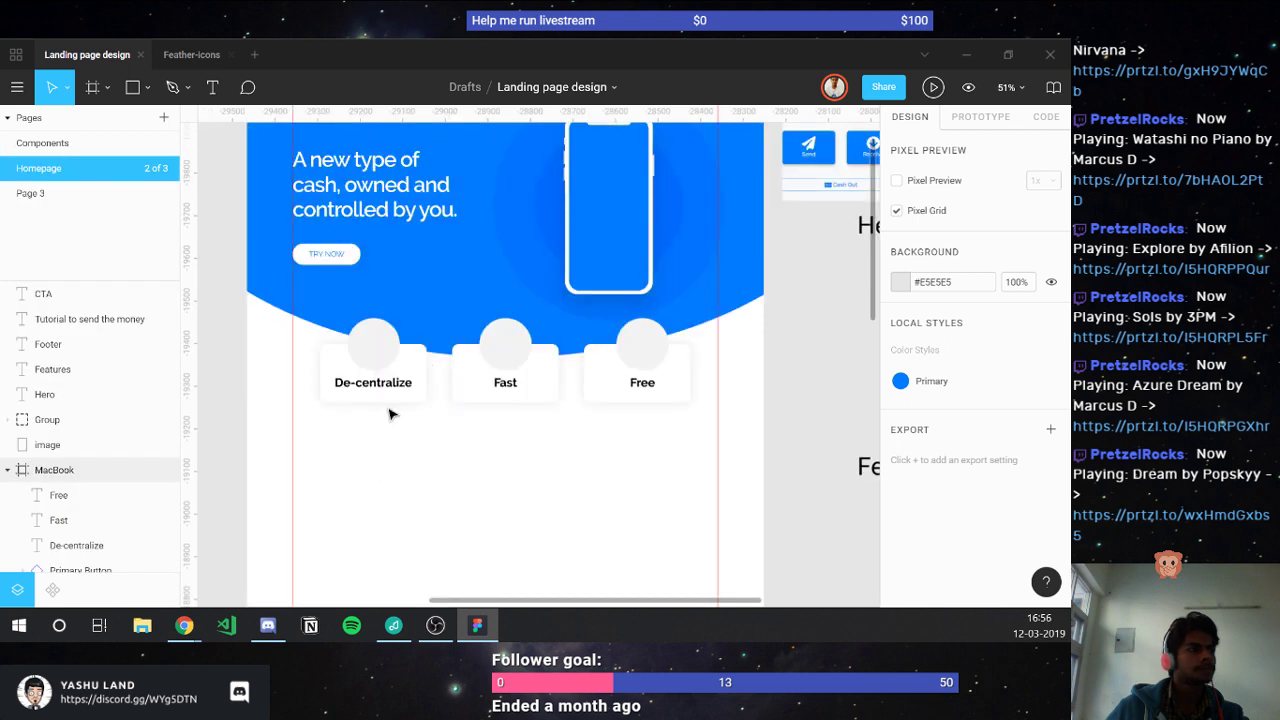
{"action": "left_click_drag", "start_coordinate": [390, 414], "coordinate": [530, 385]}
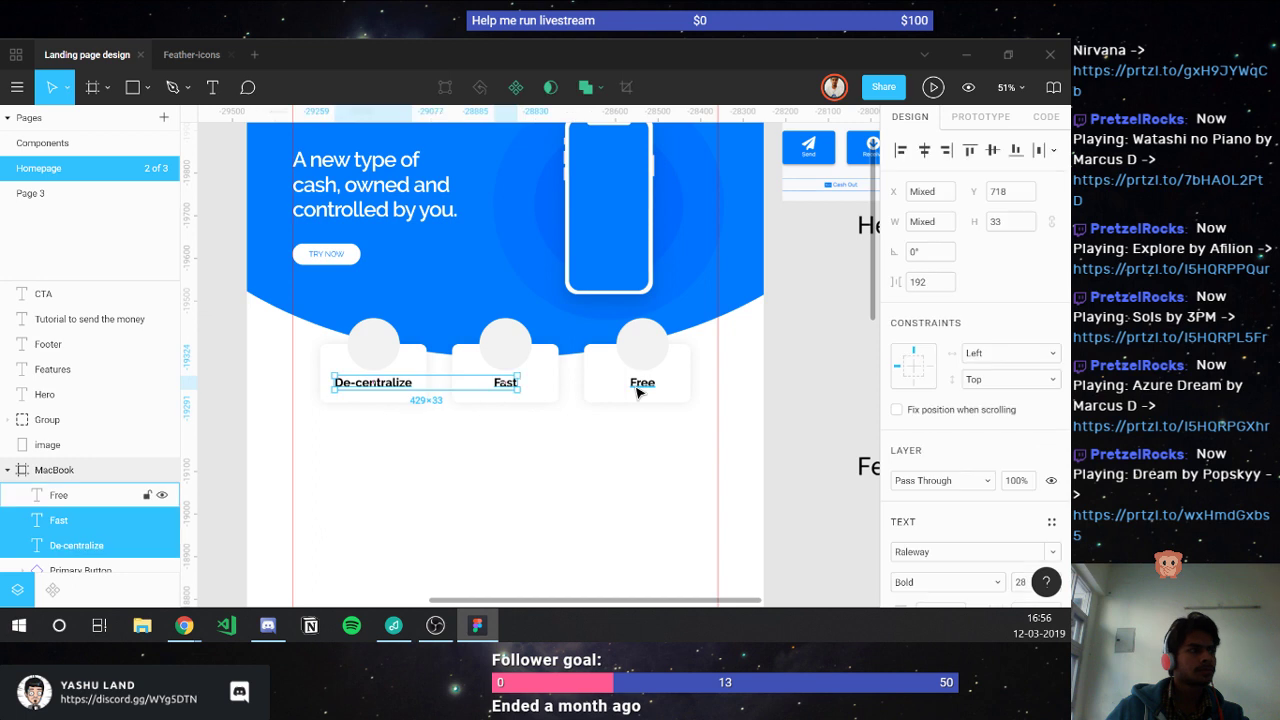
{"action": "left_click", "coordinate": [638, 393], "text": "shift"}
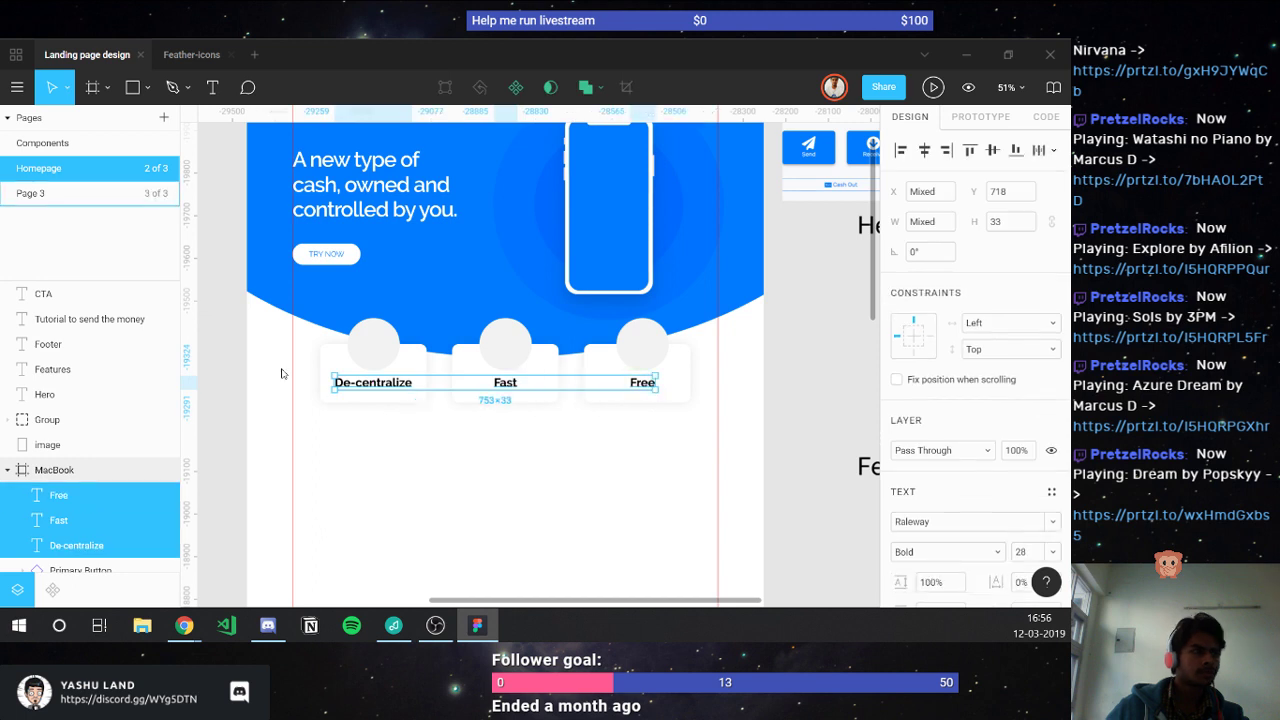
{"action": "key", "text": "Page_Down"}
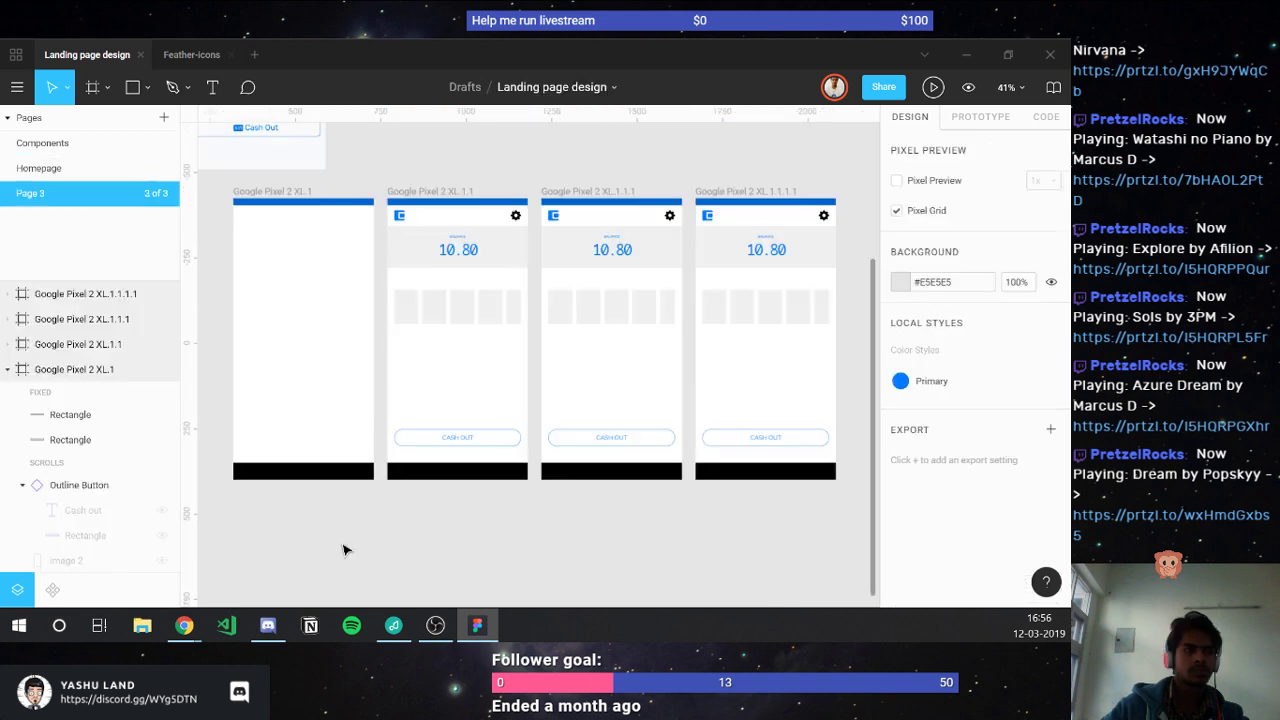
- Paste the De-centralize, Fast and Free headings below the screens, and delete the Outline Button and hidden image 2 layers from the first screen
{"action": "key", "text": "ctrl+v"}
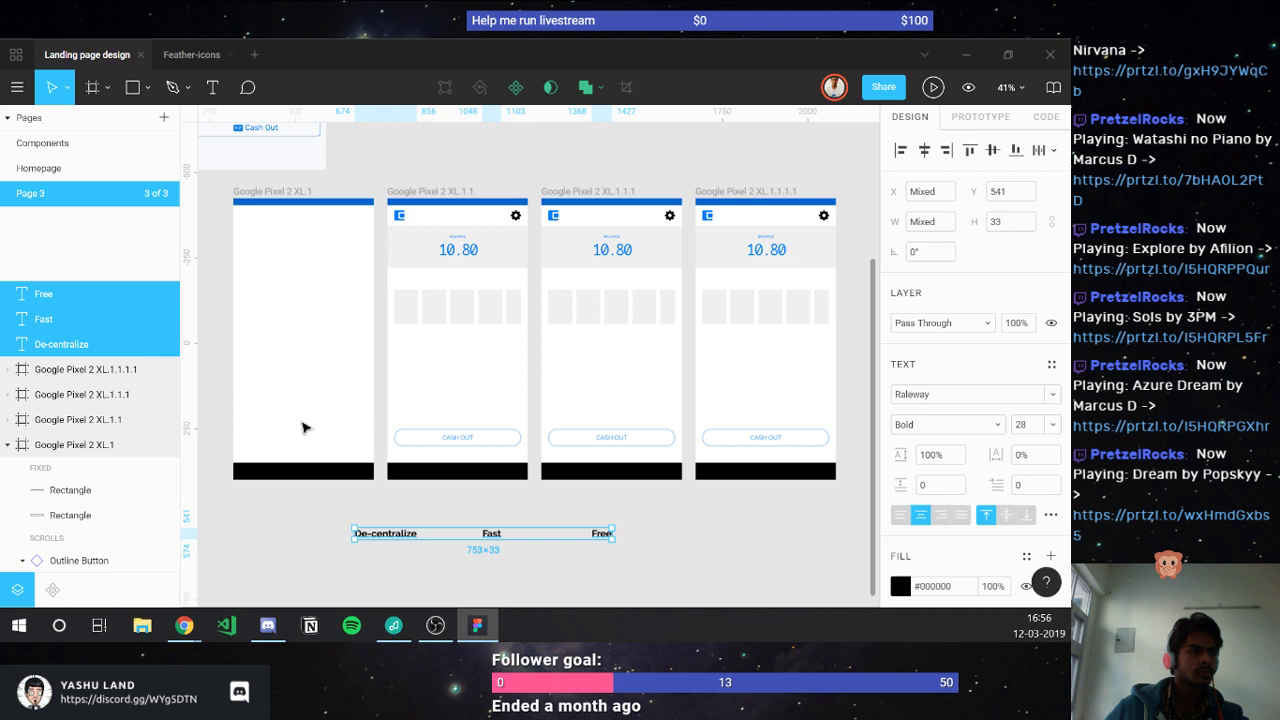
{"action": "scroll", "coordinate": [90, 450], "scroll_direction": "down", "scroll_amount": 2}
{"action": "left_click", "coordinate": [52, 462]}
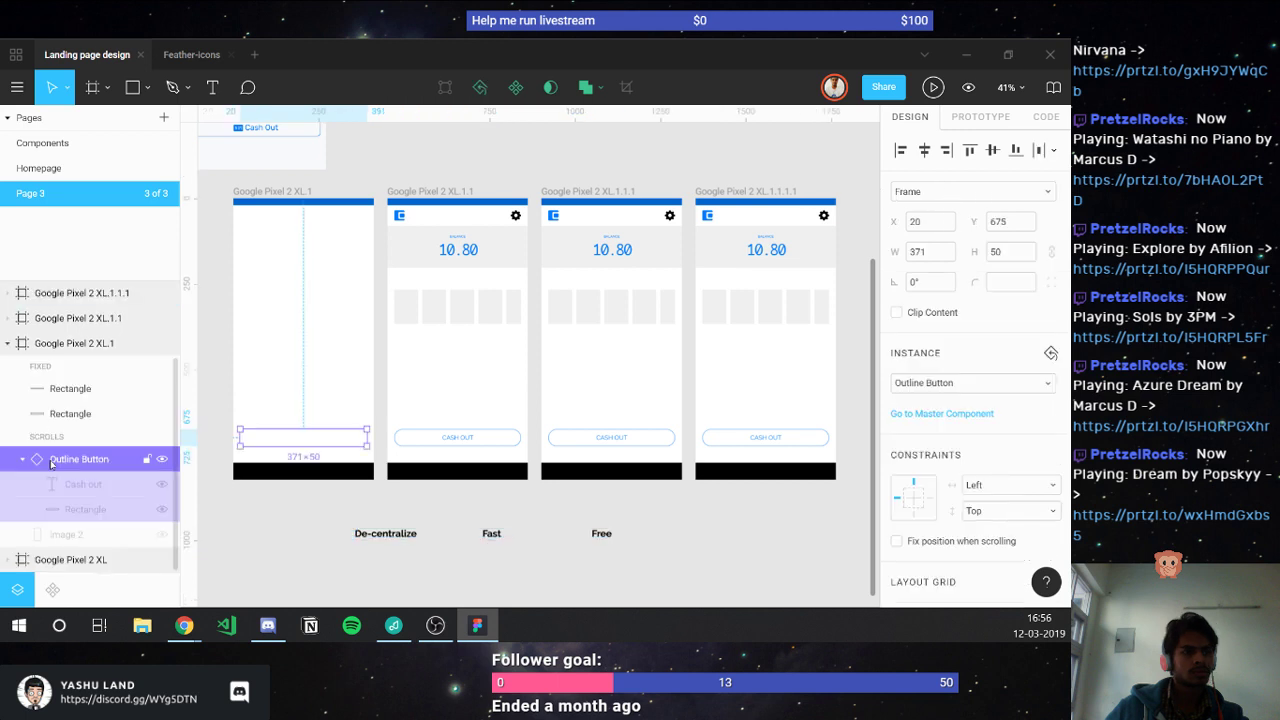
{"action": "left_click", "coordinate": [22, 459]}
{"action": "left_click", "coordinate": [162, 535]}
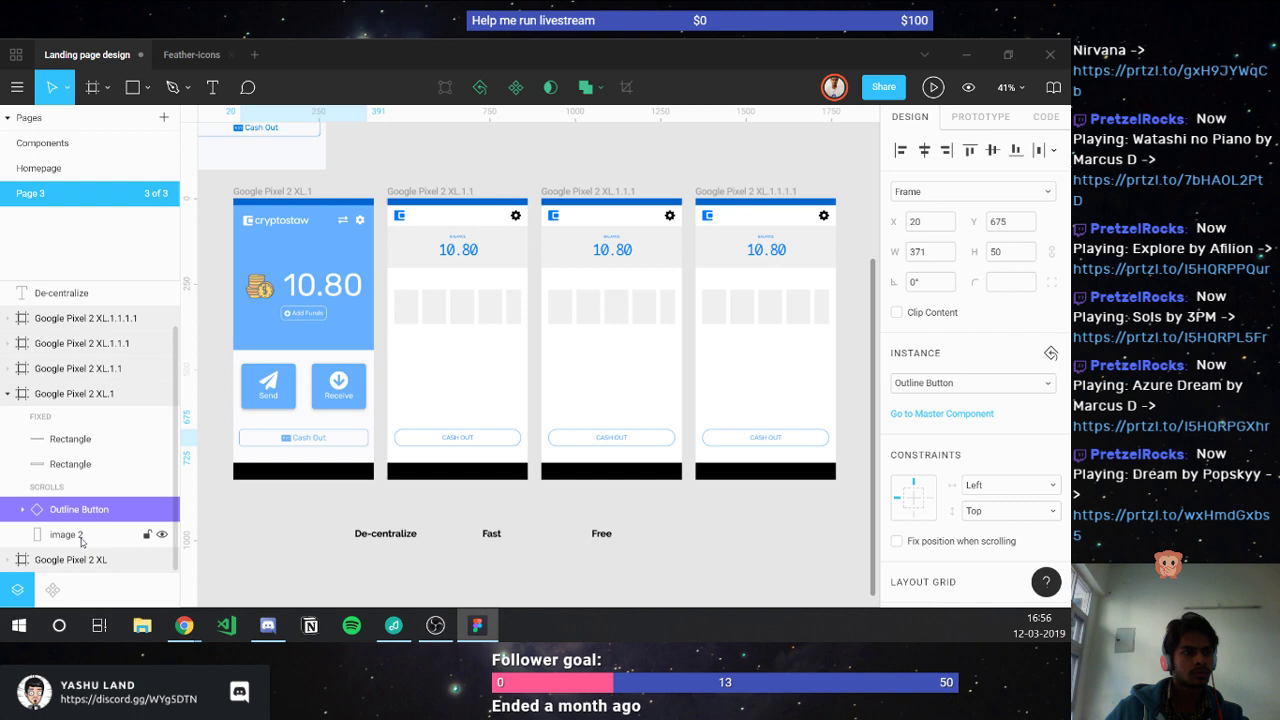
{"action": "key", "text": "Delete"}
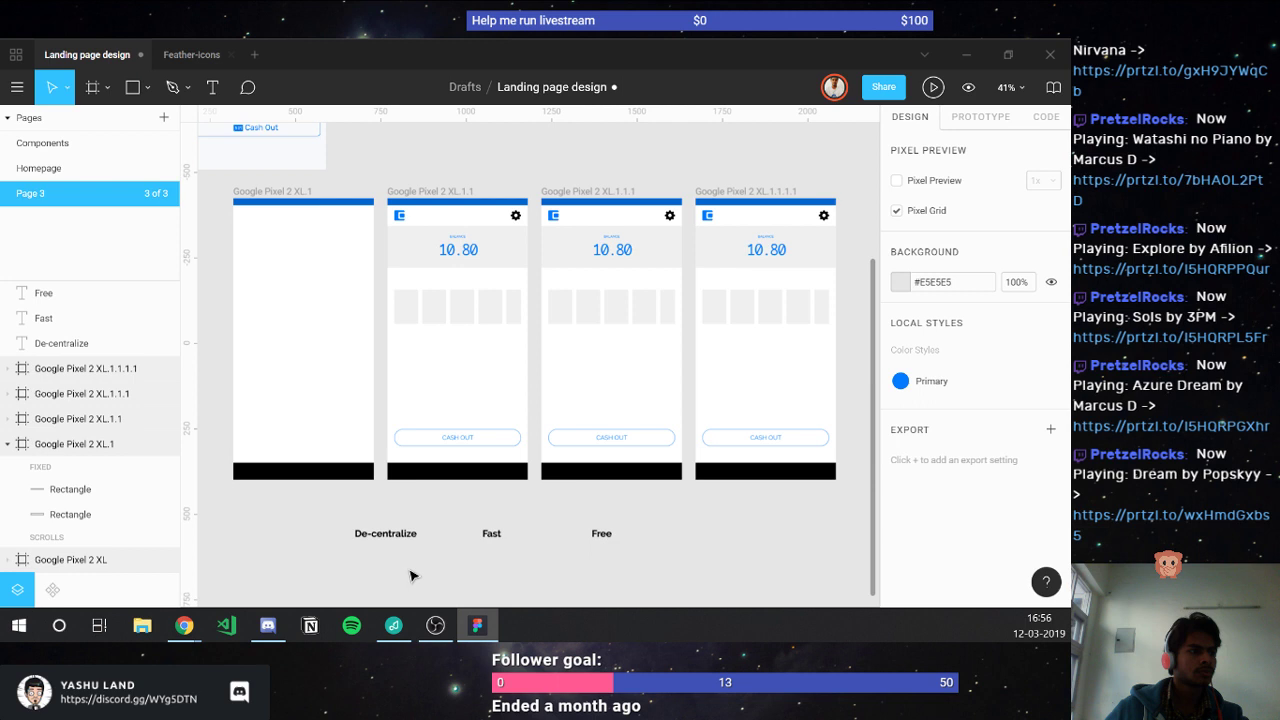
- Move the De-centralize heading into the first screen, centred horizontally at X 115, Y 263
{"action": "left_click_drag", "start_coordinate": [395, 535], "coordinate": [335, 337]}
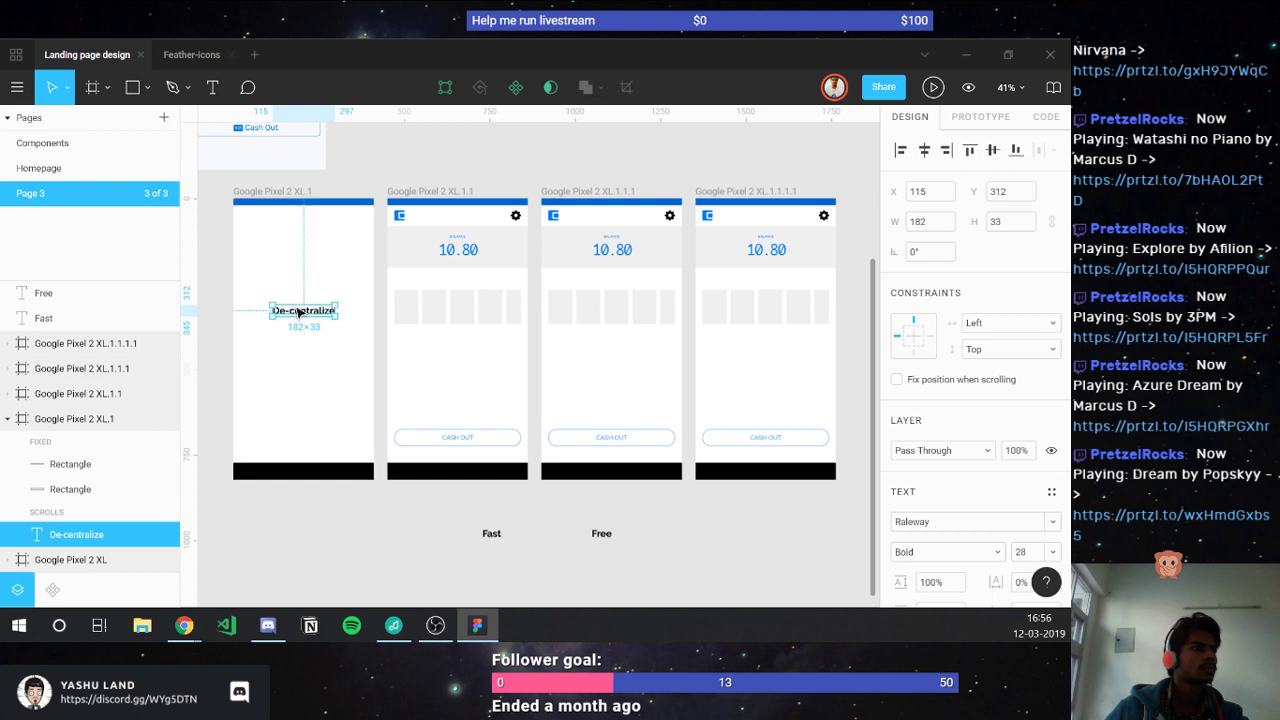
{"action": "left_click_drag", "start_coordinate": [297, 312], "coordinate": [296, 298]}
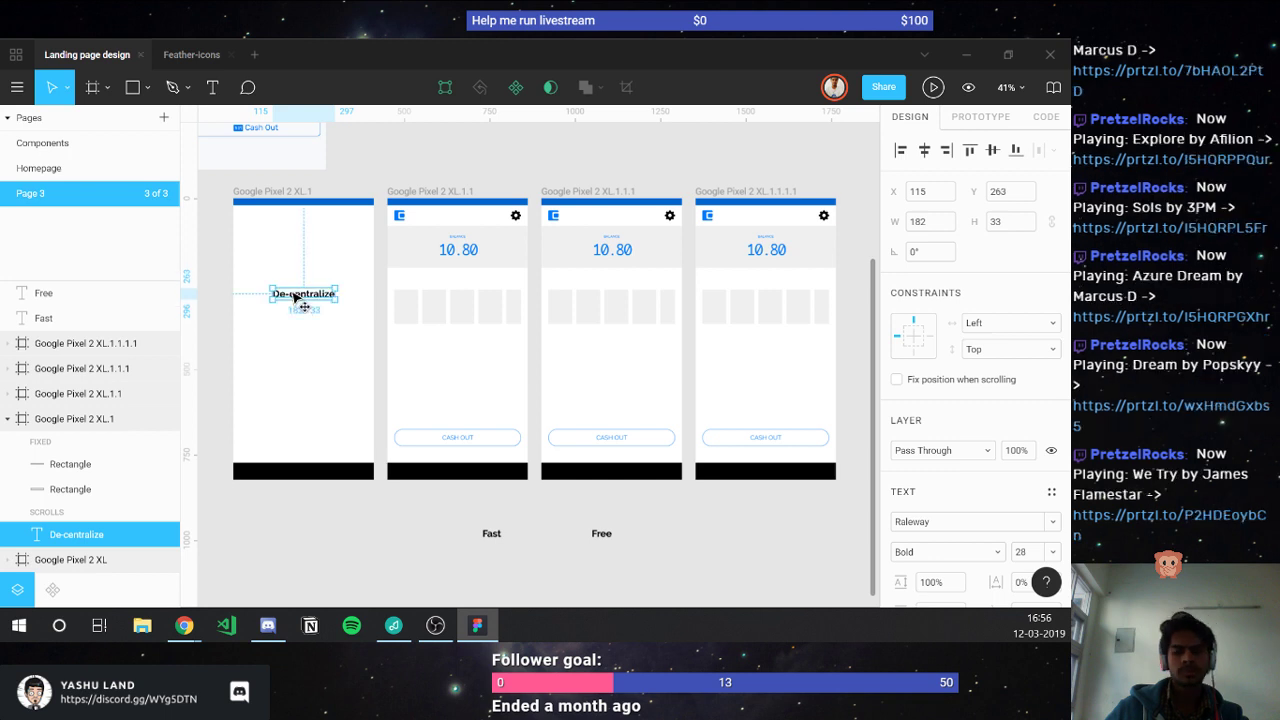
{"action": "left_click_drag", "start_coordinate": [295, 297], "coordinate": [296, 302]}
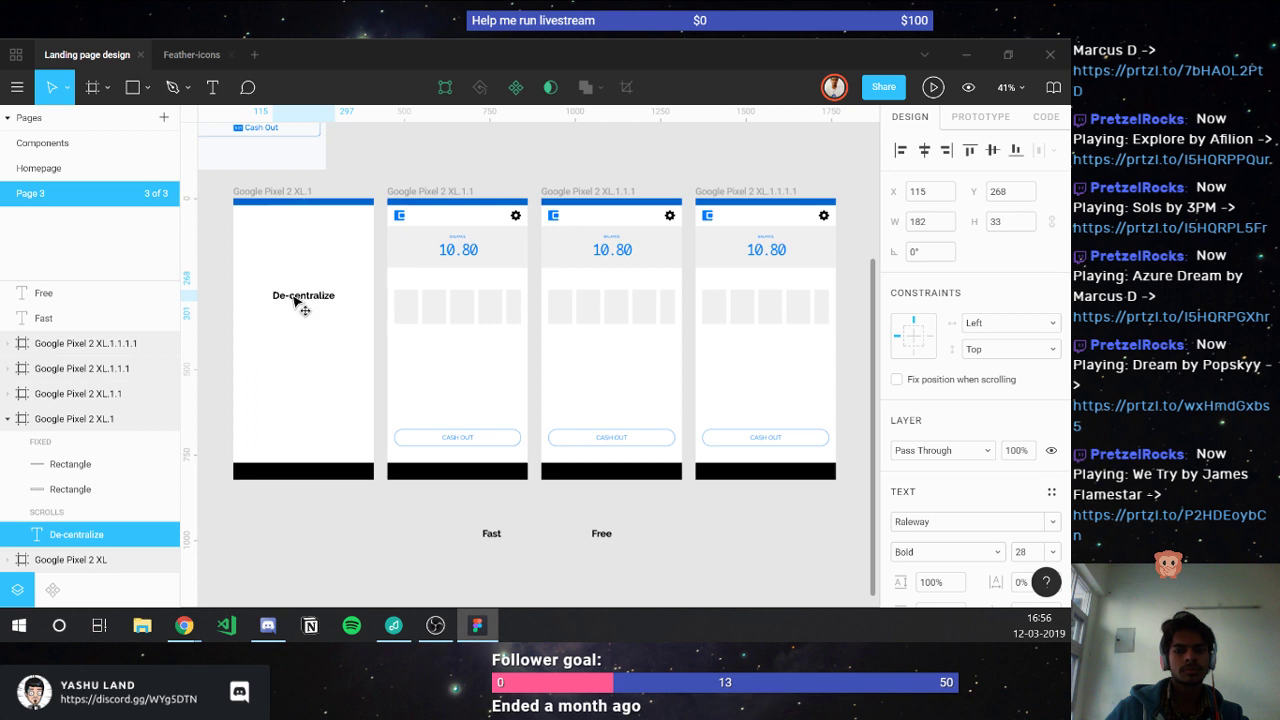
{"action": "mouse_move", "coordinate": [296, 301]}
{"action": "left_mouse_down"}
{"action": "mouse_move", "coordinate": [296, 286]}
{"action": "mouse_move", "coordinate": [297, 297]}
{"action": "left_mouse_up"}
- Draw an 80 × 80 circle above the De-centralize heading and centre it horizontally at X 166, Y 158
{"action": "key", "text": "o"}
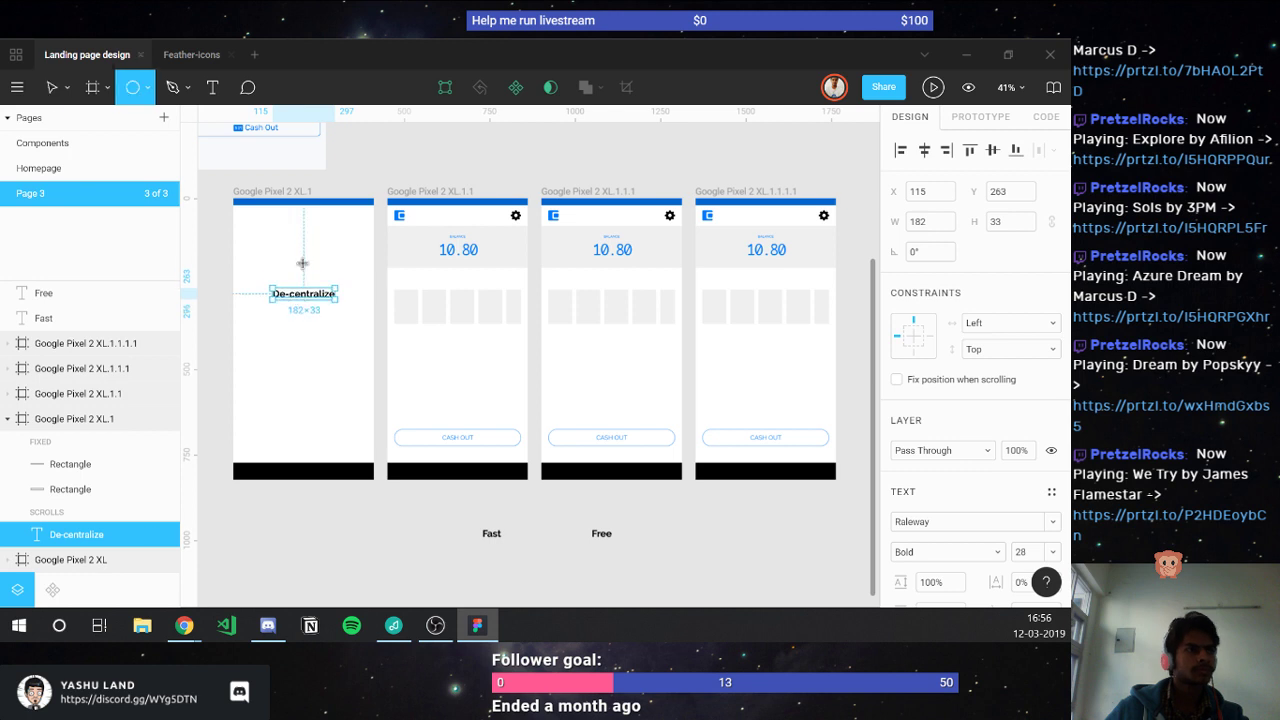
{"action": "left_click_drag", "start_coordinate": [302, 251], "coordinate": [324, 273]}
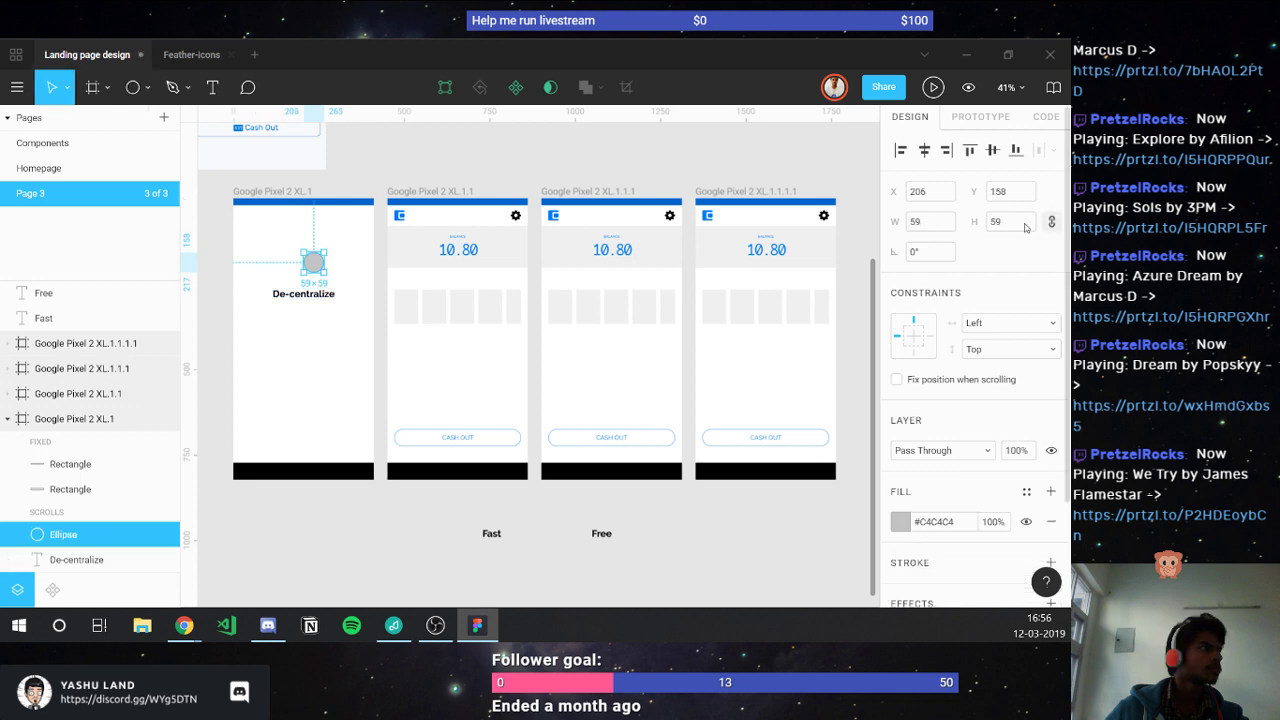
{"action": "left_click", "coordinate": [1024, 228]}
{"action": "type", "text": "80"}
{"action": "key", "text": "Return"}
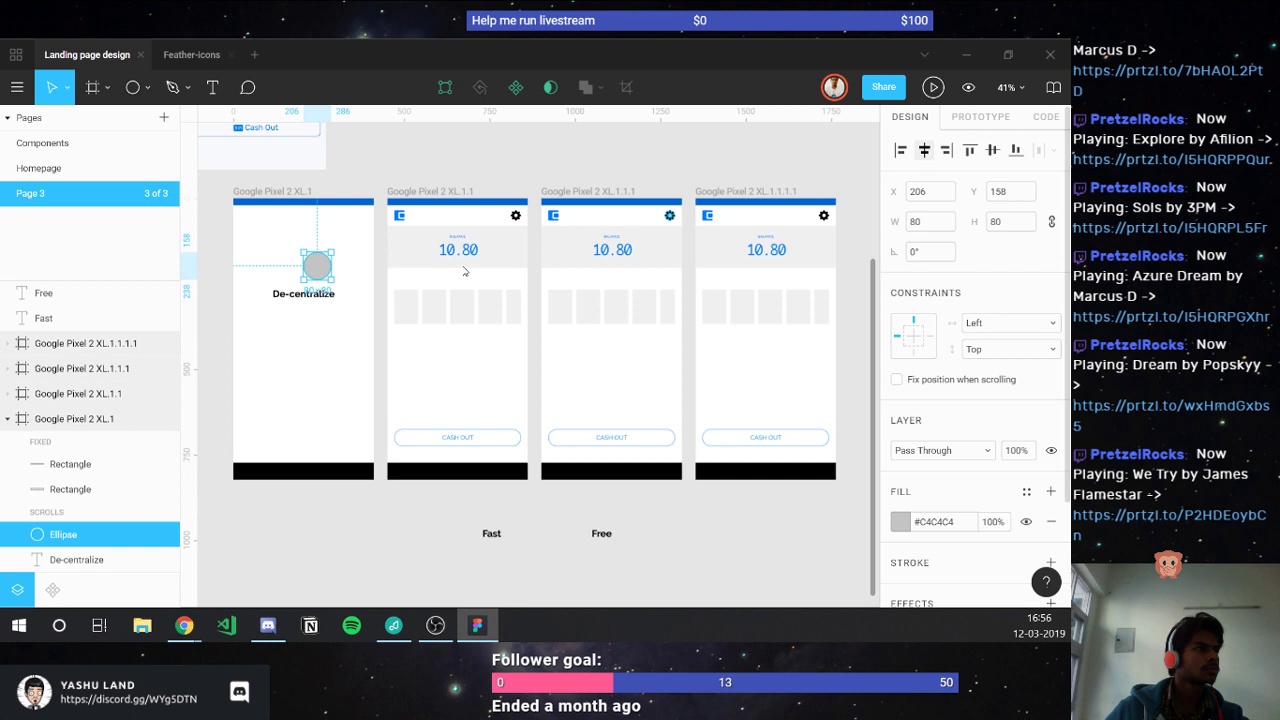
{"action": "left_click_drag", "start_coordinate": [321, 280], "coordinate": [308, 280]}
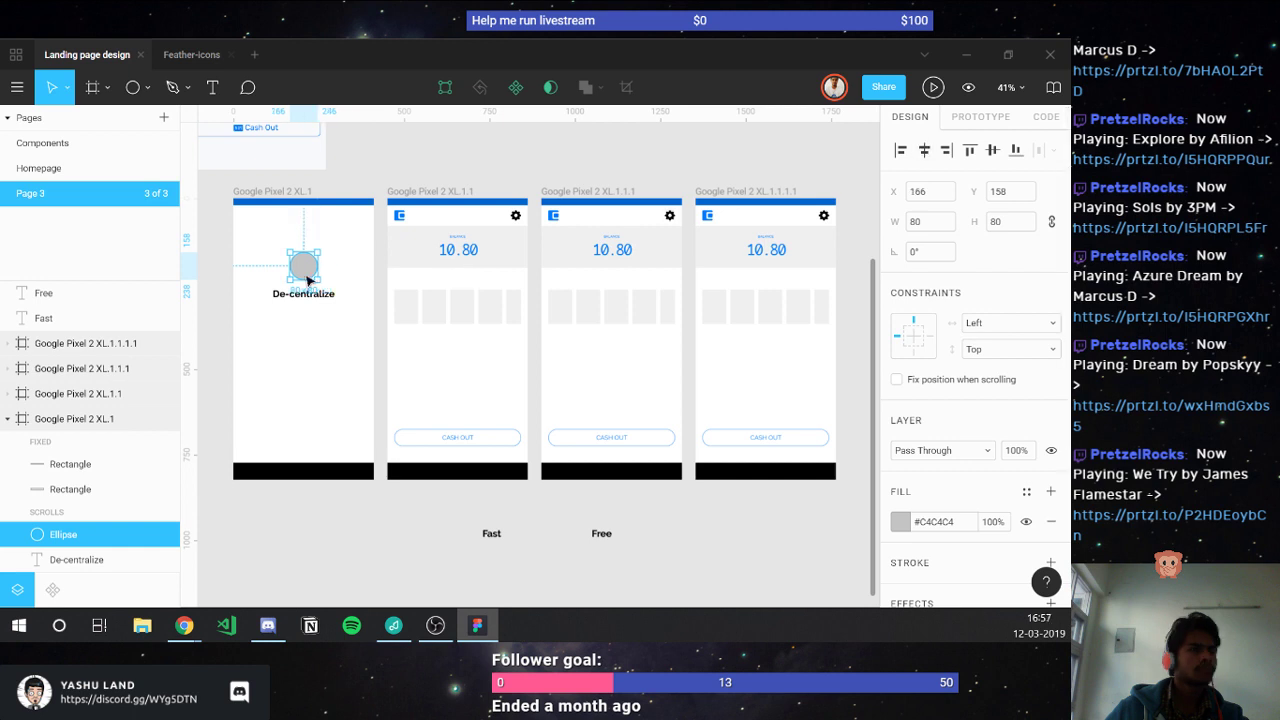
{"action": "left_click", "coordinate": [308, 297]}
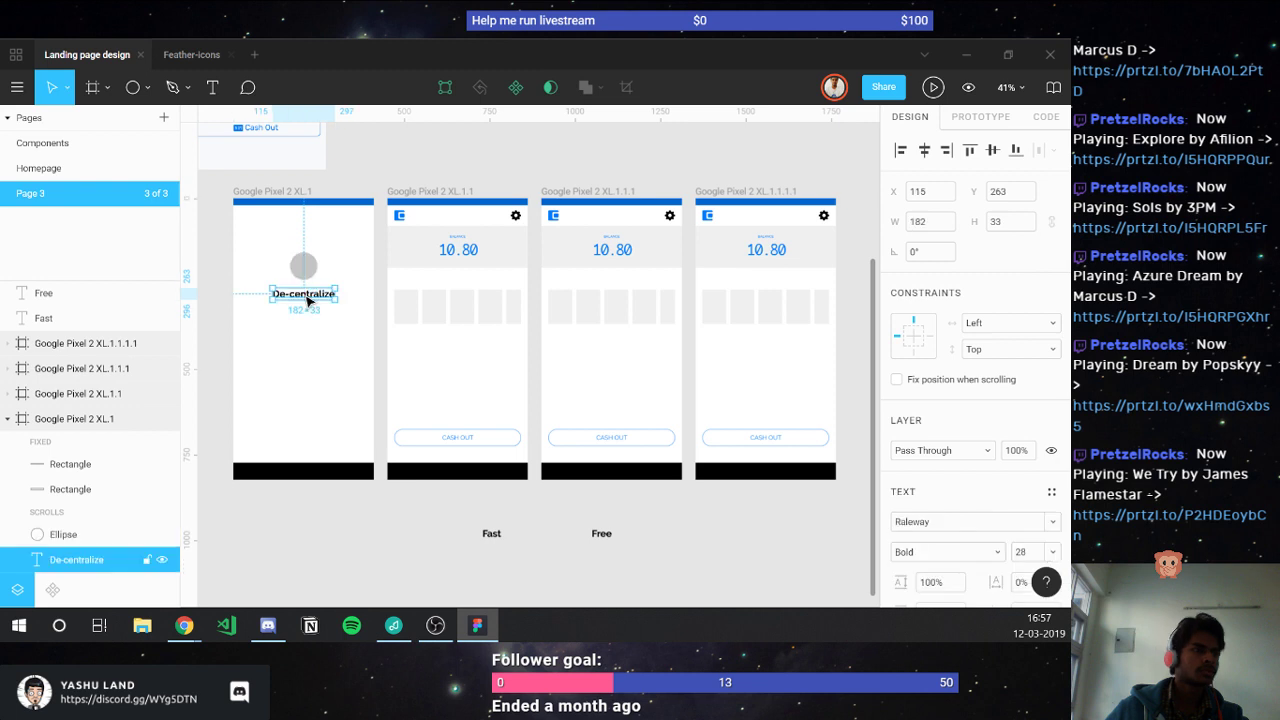
{"action": "double_click", "coordinate": [308, 299]}
{"action": "key", "text": "Escape"}
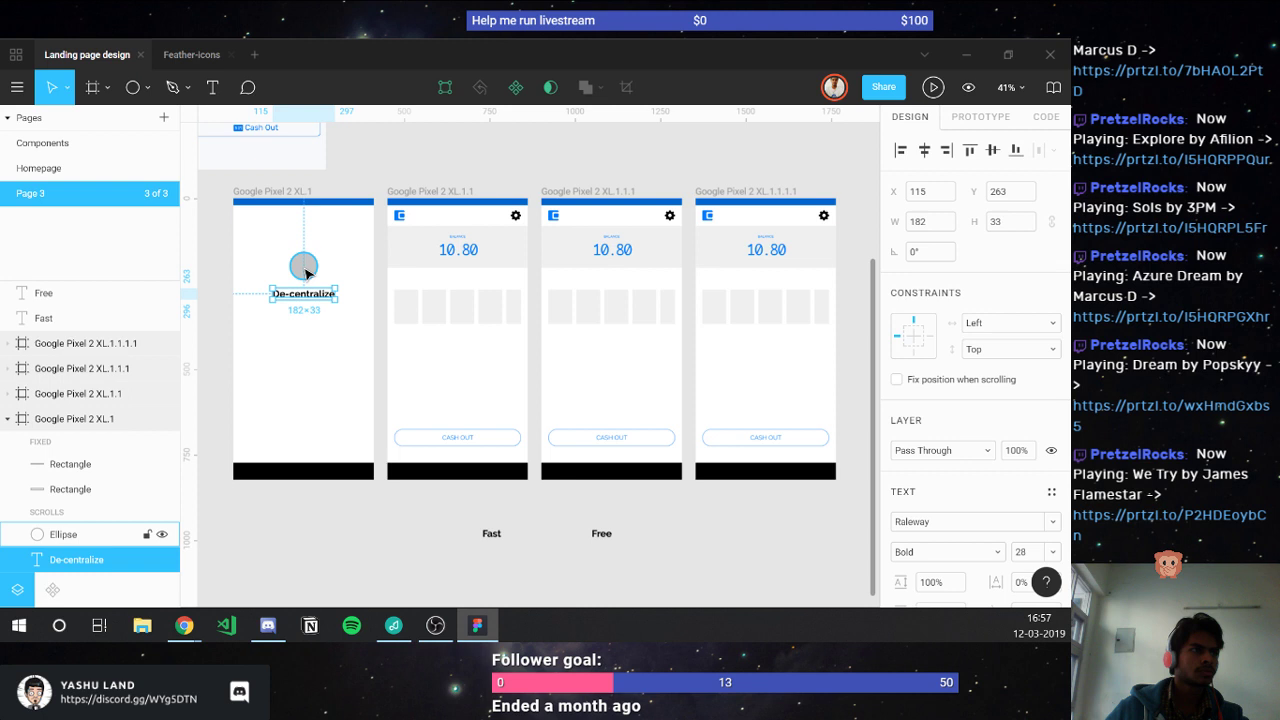
- Add a 100 px tall rectangle near the bottom of the first screen, with X 0 and a width of 411/2
{"action": "key", "text": "r"}
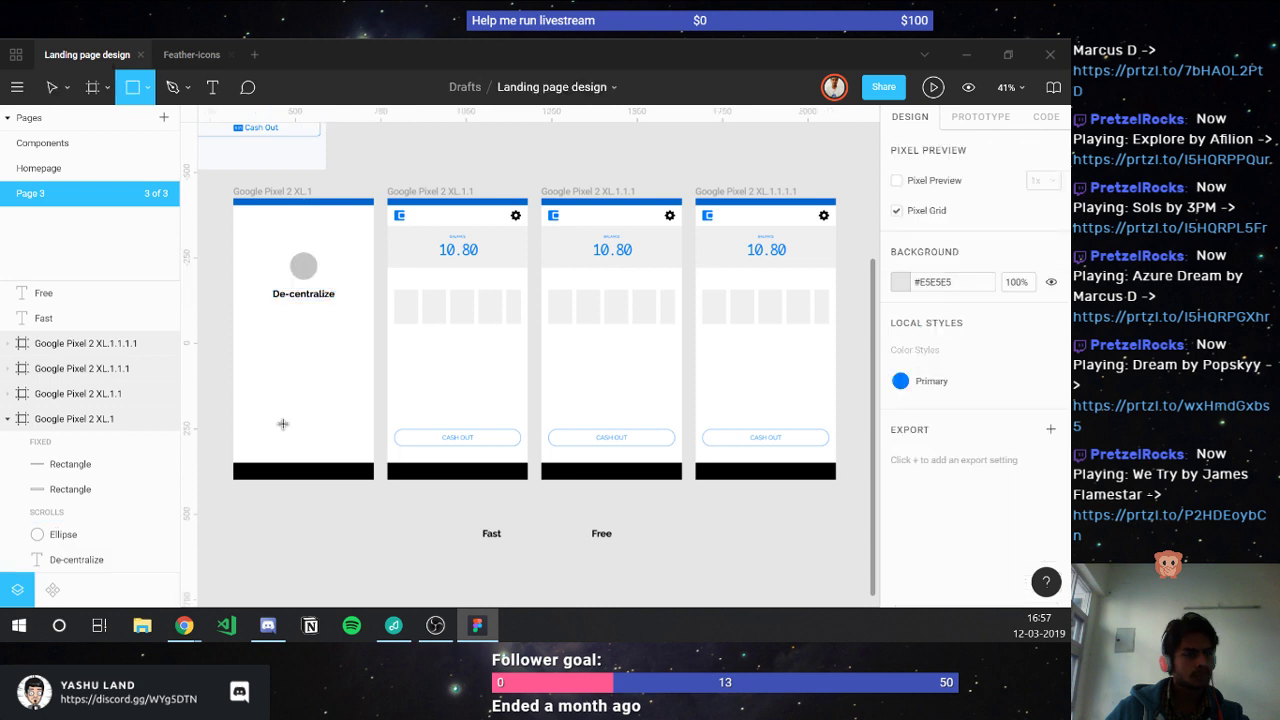
{"action": "left_click", "coordinate": [283, 424]}
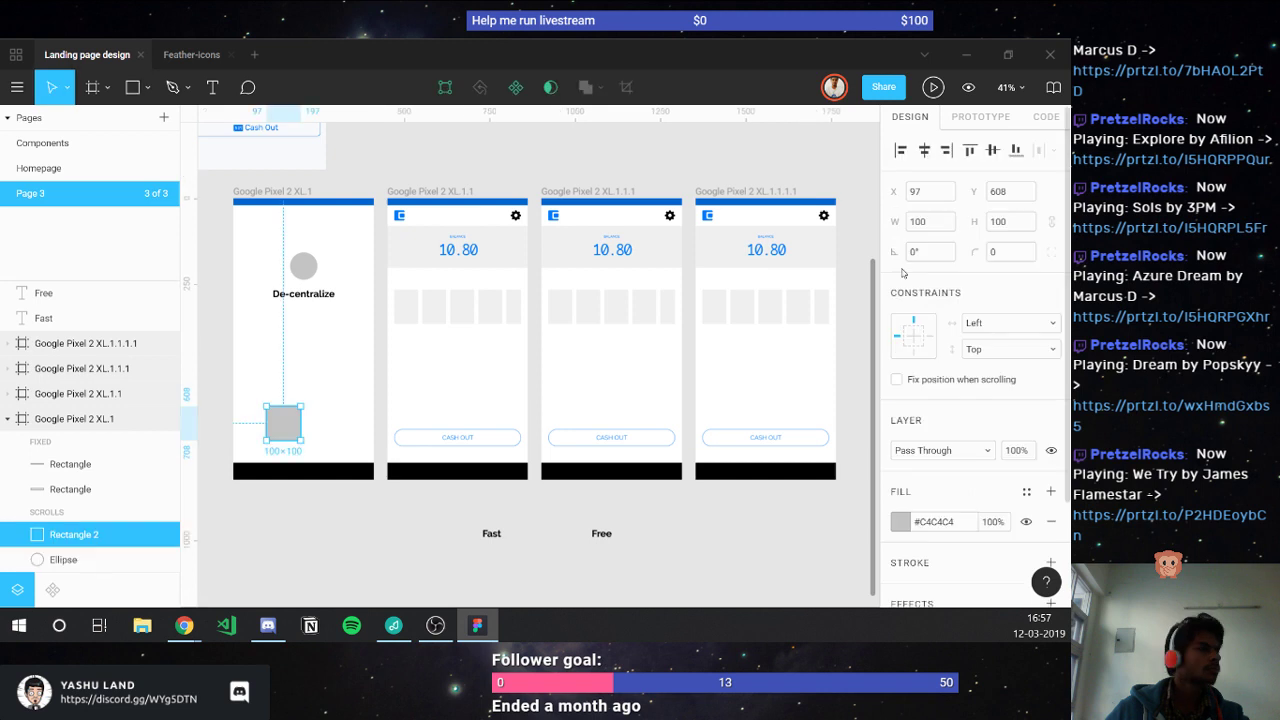
{"action": "left_click", "coordinate": [928, 191]}
{"action": "type", "text": "0"}
{"action": "left_click", "coordinate": [937, 222]}
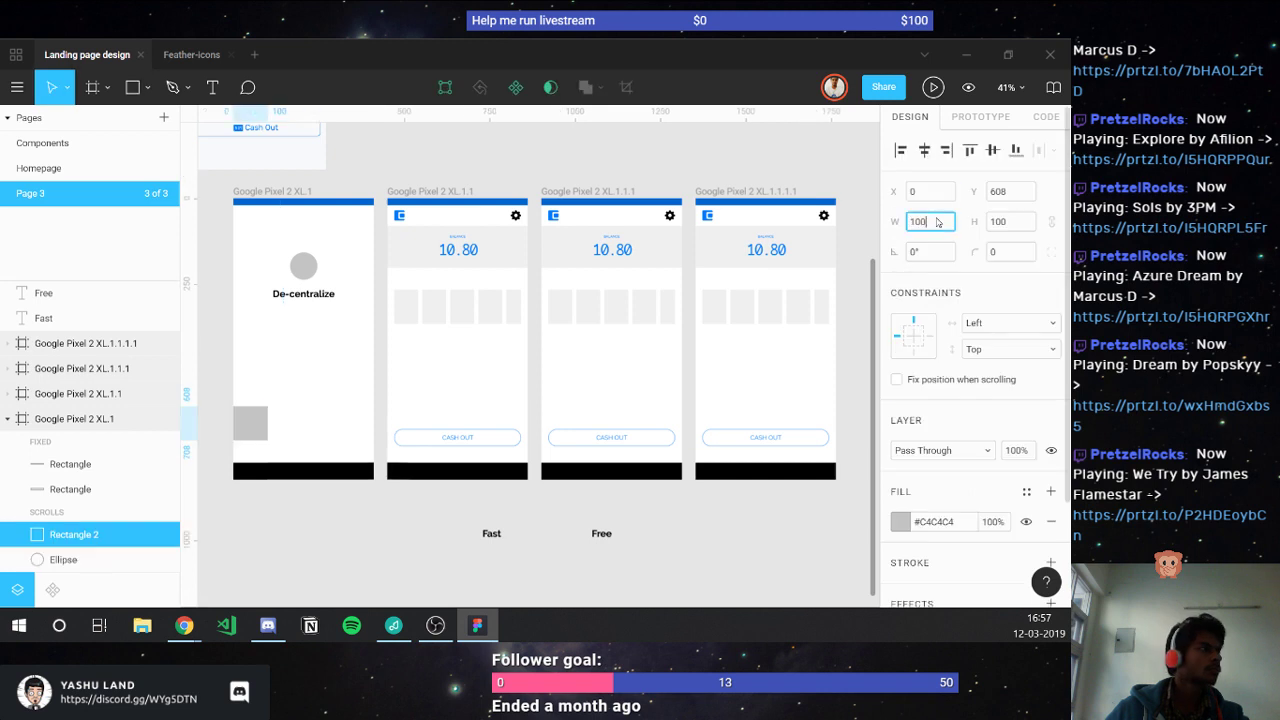
{"action": "type", "text": "411/2"}
{"action": "key", "text": "Return"}
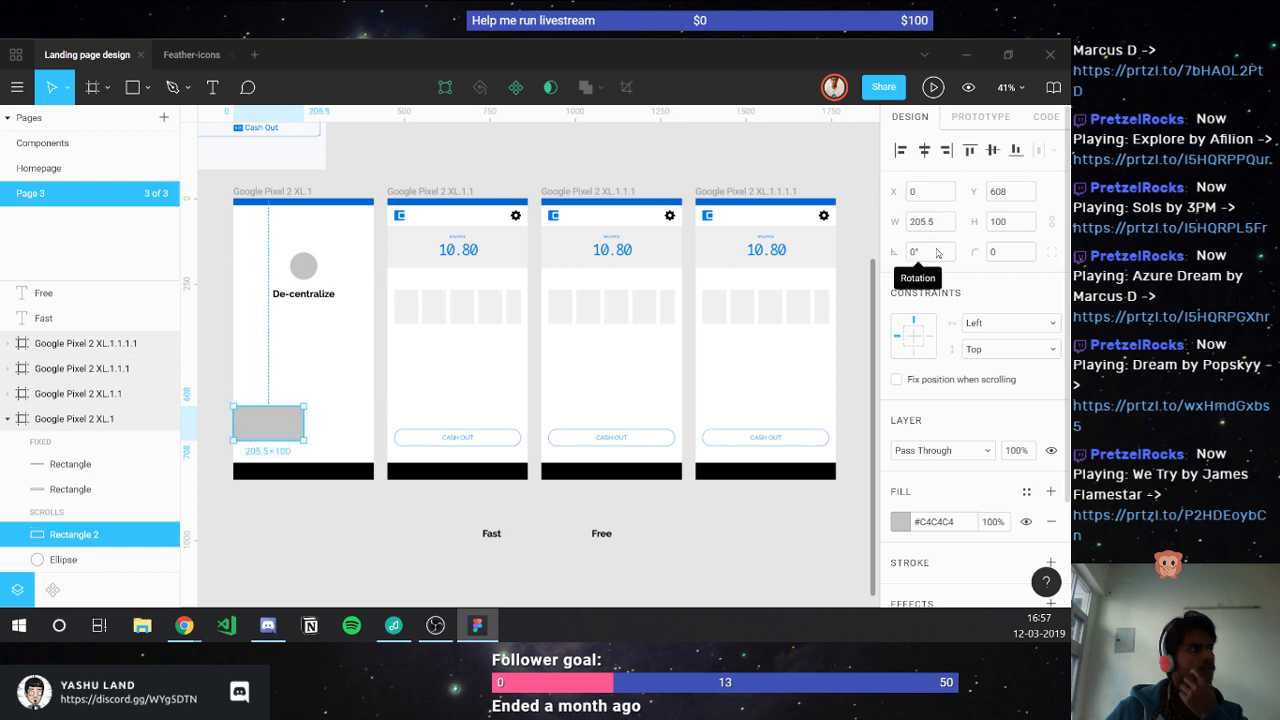
- Duplicate the grey rectangle beside the original and move the pair down to Y 673, directly above the black bar
{"action": "key", "text": "ctrl+d"}
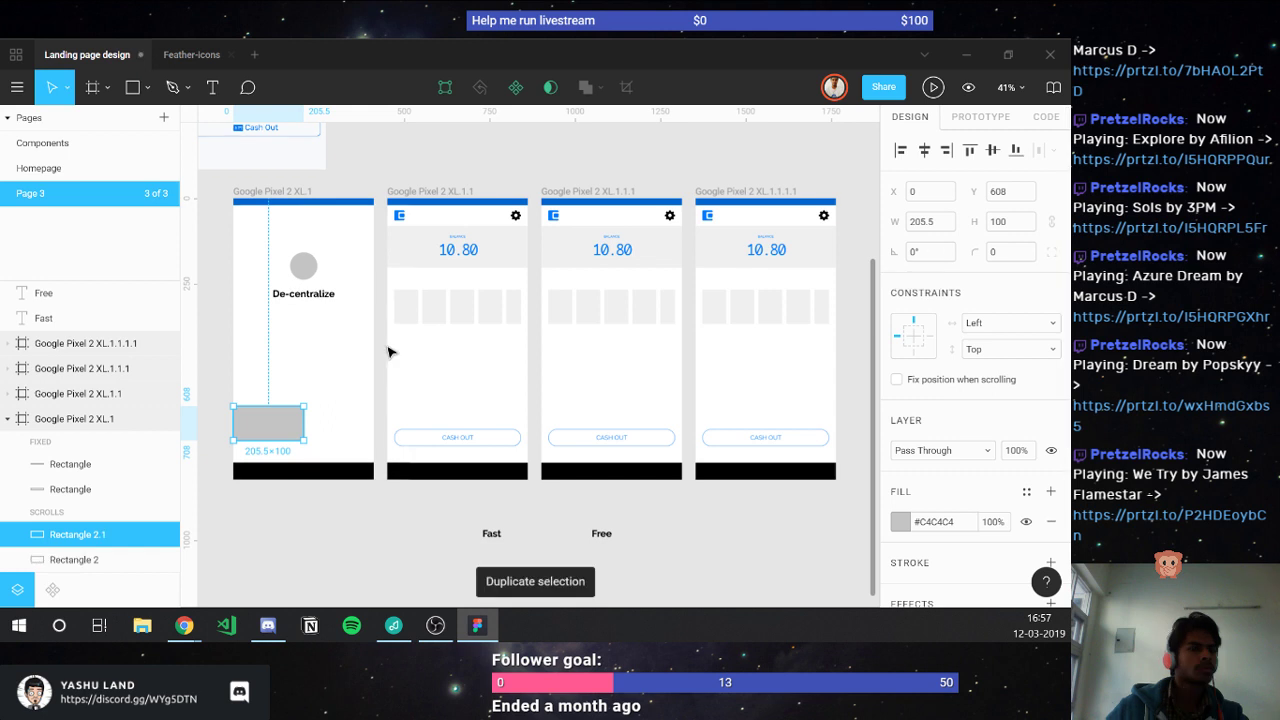
{"action": "left_click_drag", "start_coordinate": [267, 432], "coordinate": [346, 433]}
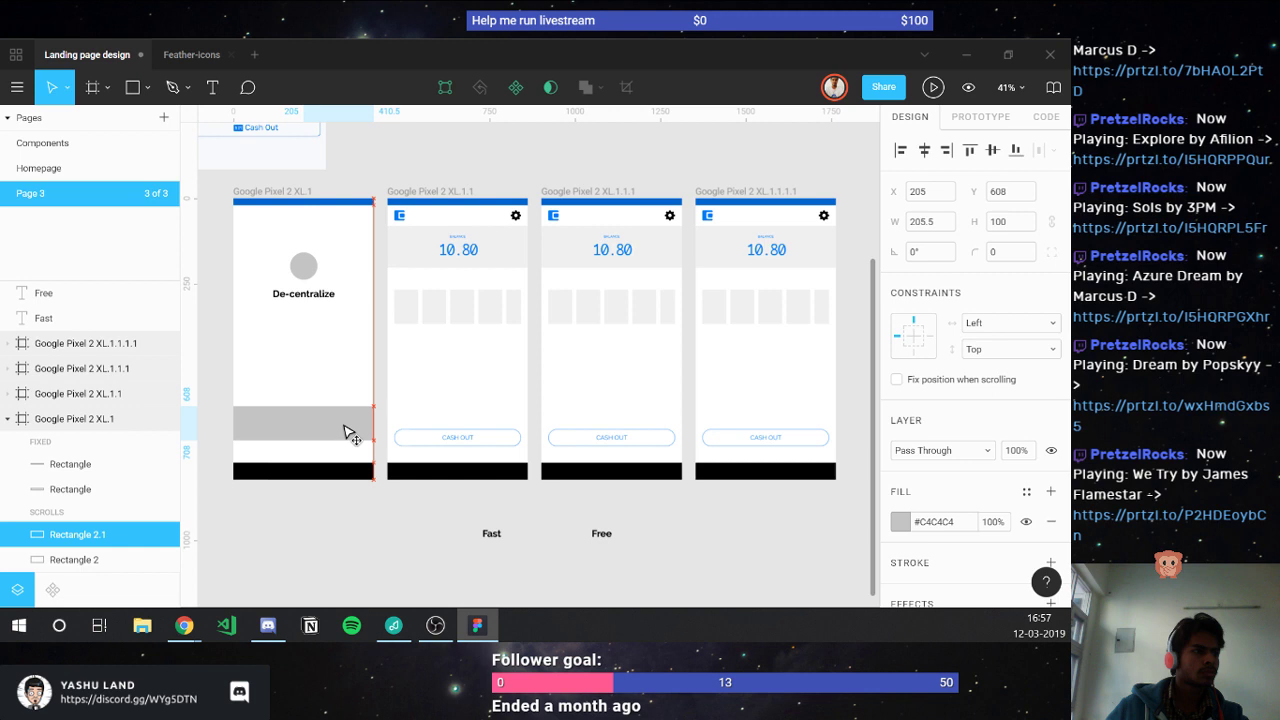
{"action": "left_click", "coordinate": [300, 424], "text": "shift"}
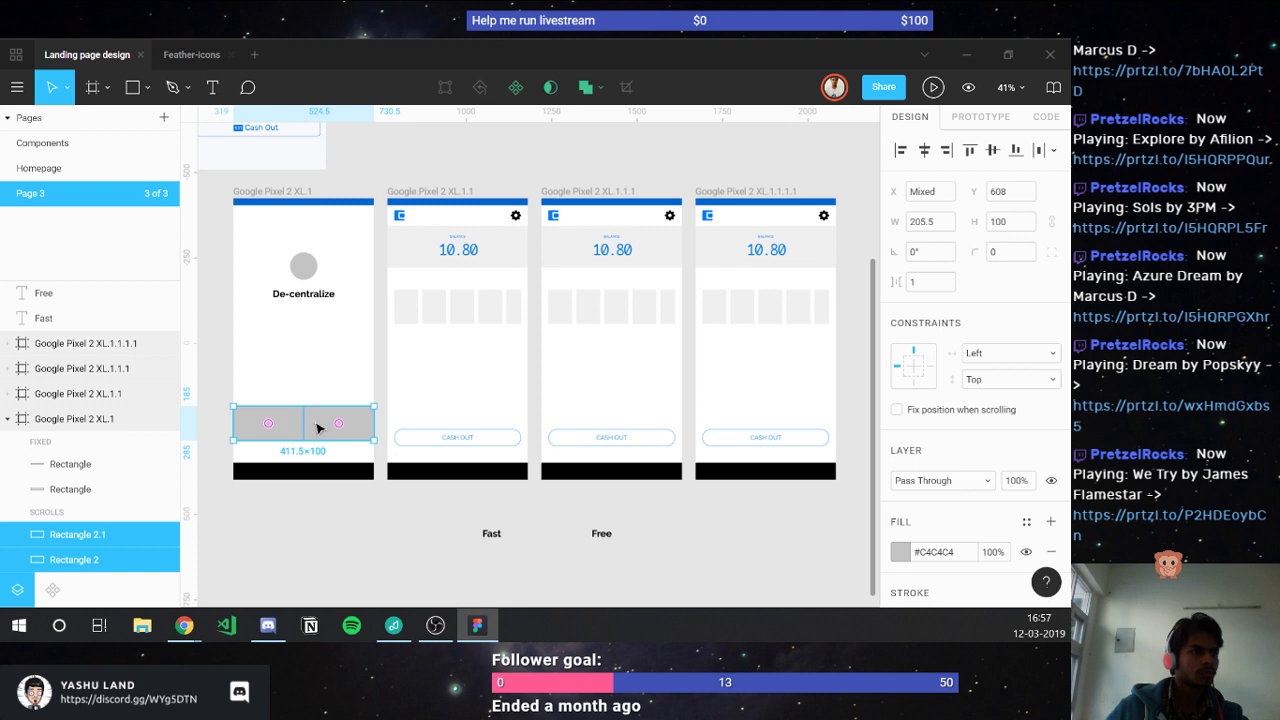
{"action": "left_click_drag", "start_coordinate": [317, 428], "coordinate": [325, 456]}
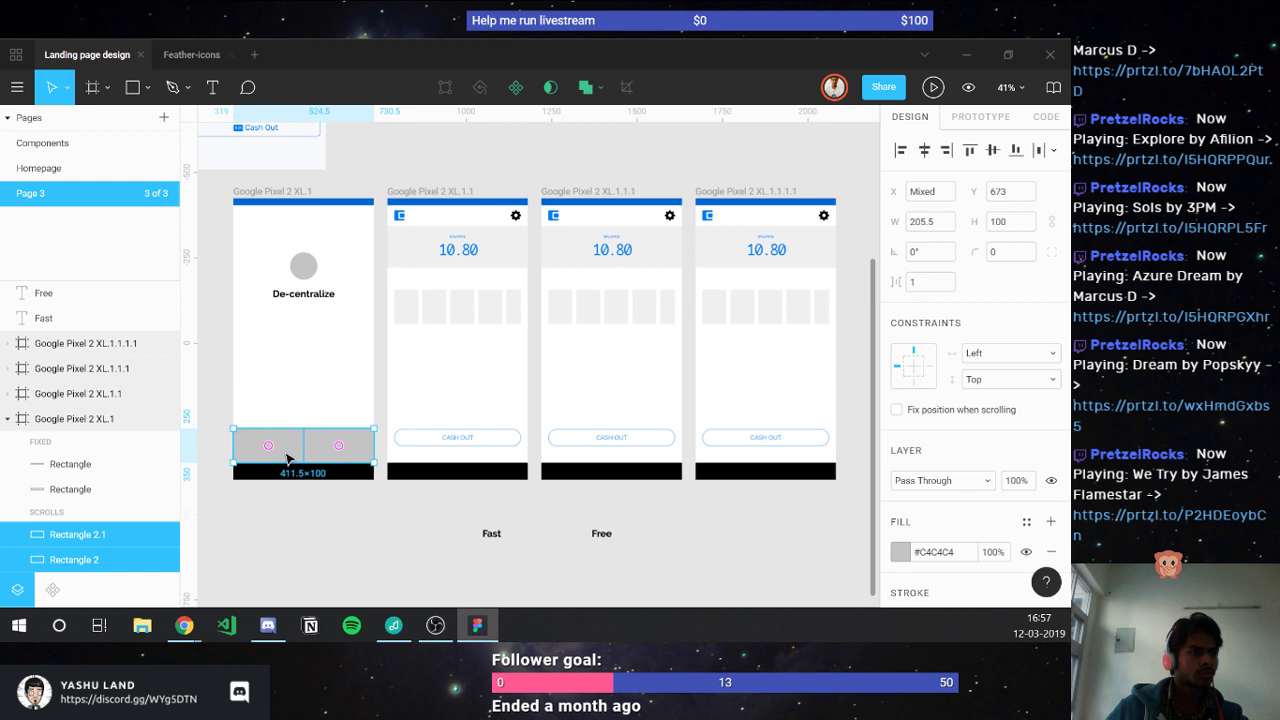
{"action": "key", "text": "Escape"}
- Set the width of both grey rectangles in the first screen to 205
{"action": "scroll", "coordinate": [287, 458], "scroll_direction": "up", "scroll_amount": 5}
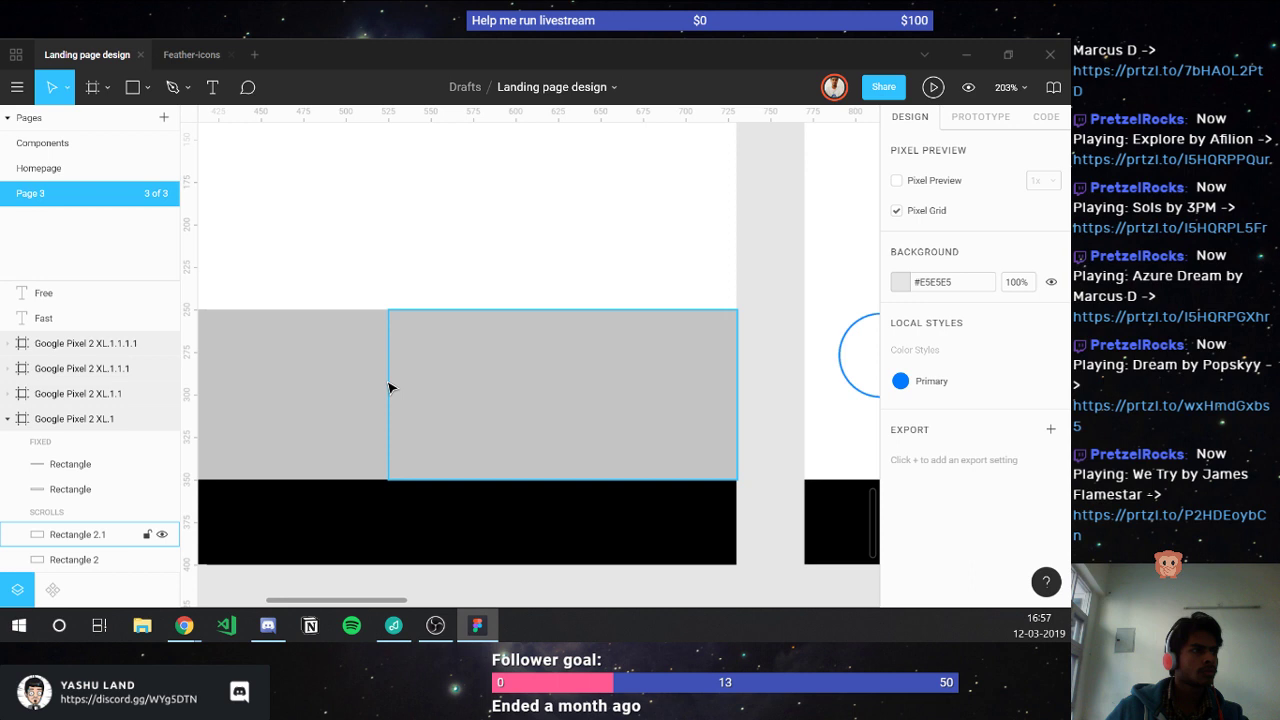
{"action": "left_click", "coordinate": [386, 388]}
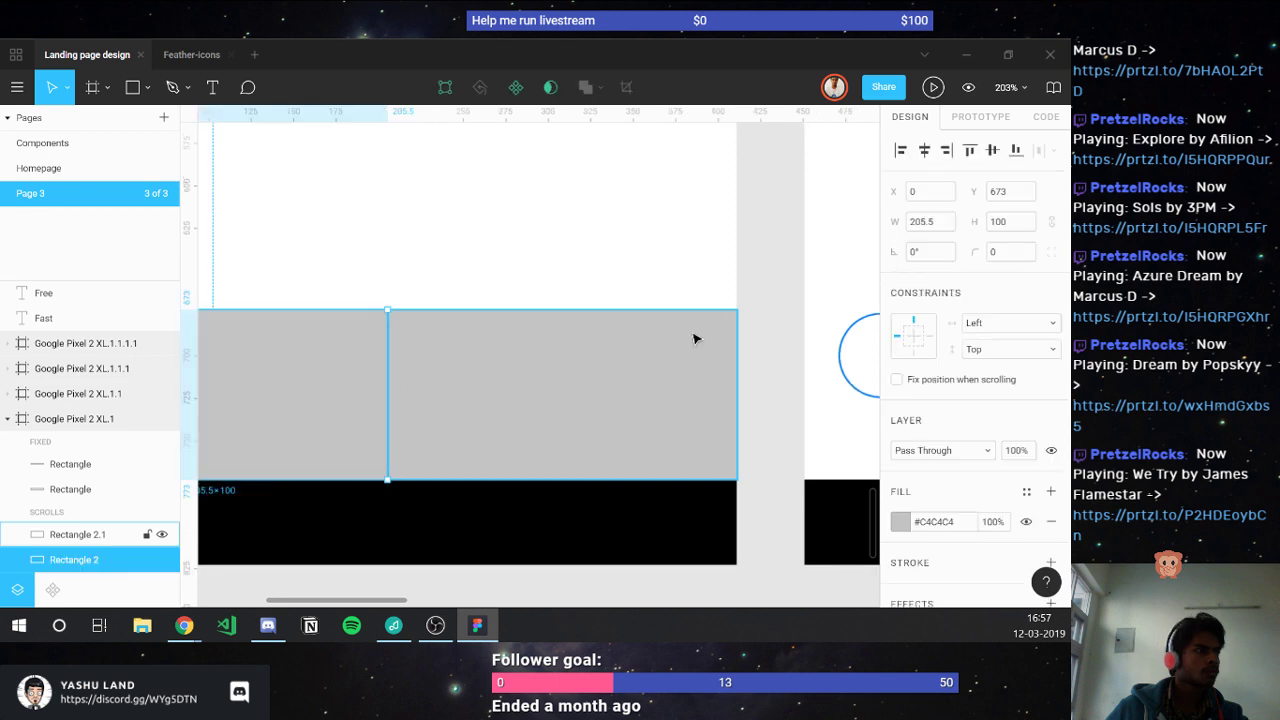
{"action": "left_click", "coordinate": [694, 338]}
{"action": "scroll", "coordinate": [694, 330], "scroll_direction": "up", "scroll_amount": 4}
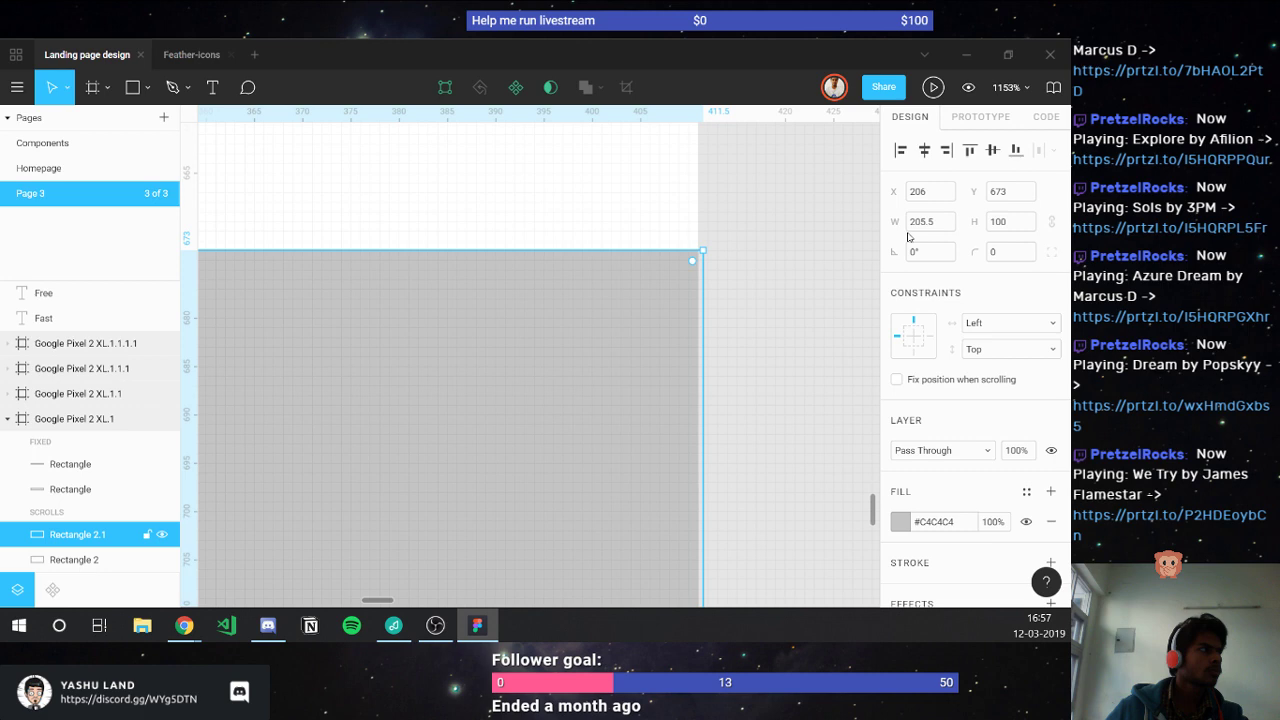
{"action": "scroll", "coordinate": [575, 337], "scroll_direction": "down", "scroll_amount": 3}
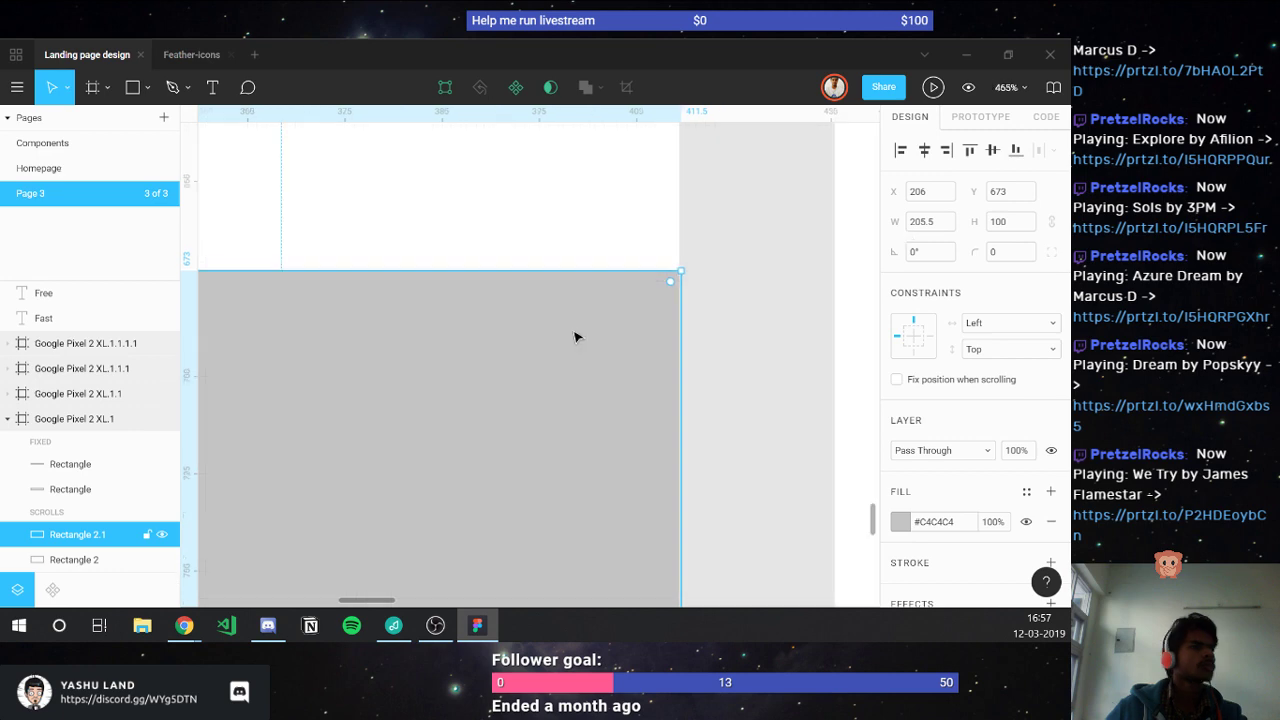
{"action": "scroll", "coordinate": [575, 337], "scroll_direction": "down", "scroll_amount": 3}
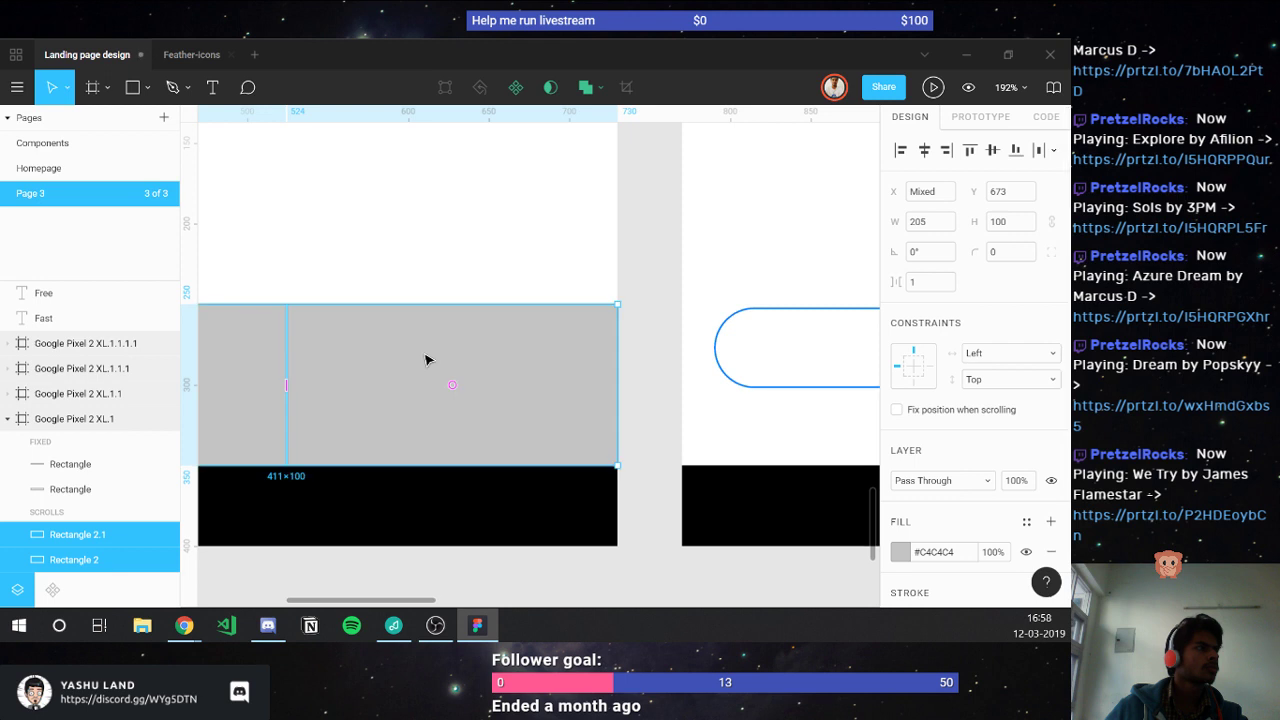
- Examine the gap between the two grey rectangles and how they fit the first screen's edge
{"action": "left_click", "coordinate": [425, 360]}
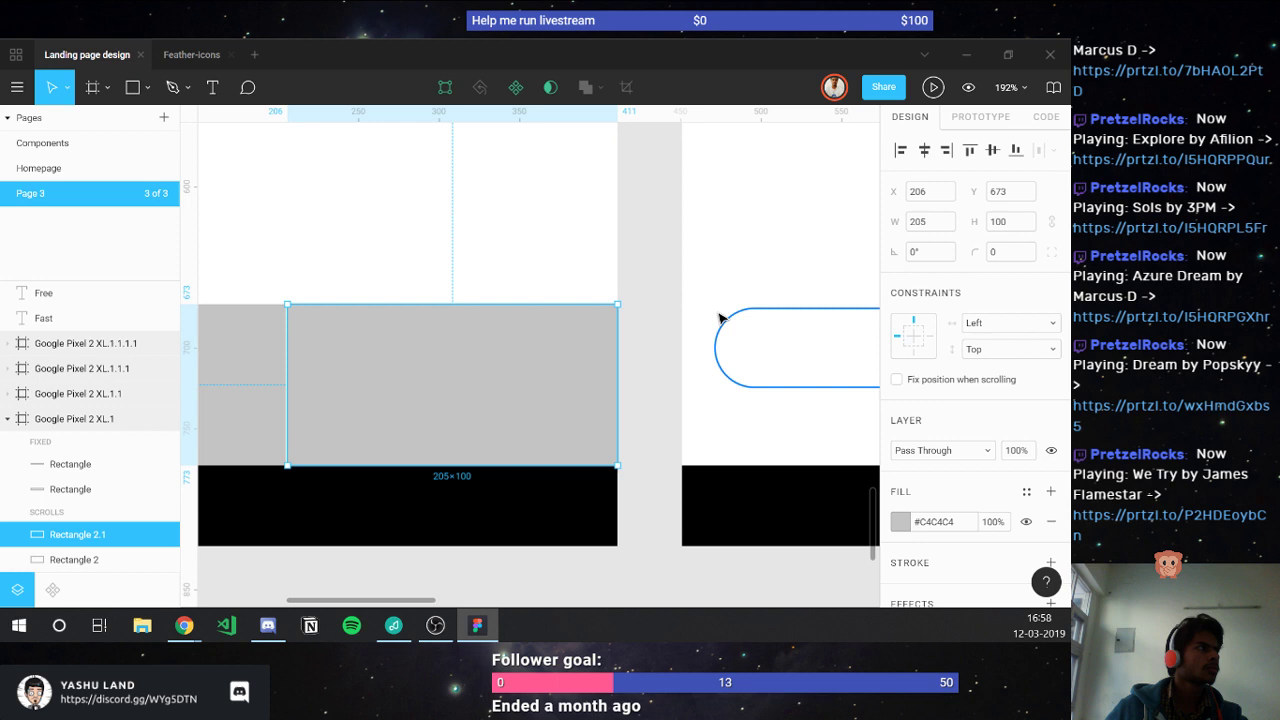
{"action": "scroll", "coordinate": [546, 340], "scroll_direction": "up", "scroll_amount": 10}
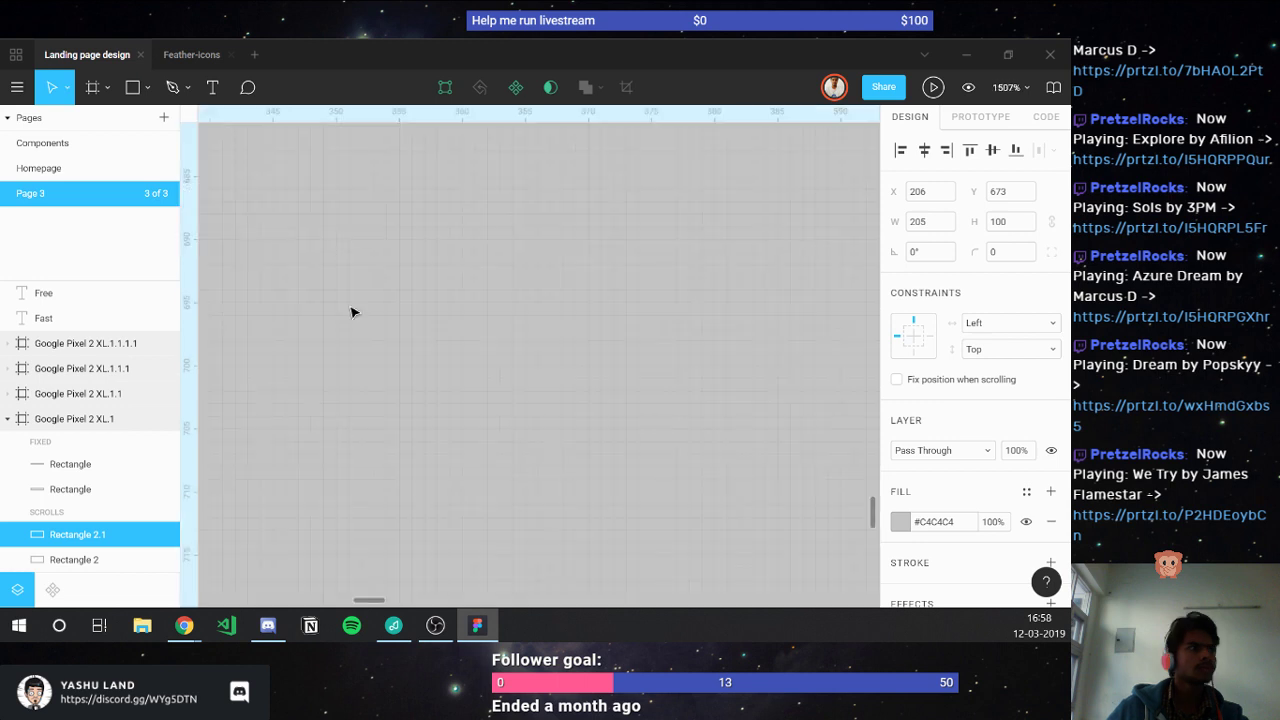
{"action": "scroll", "coordinate": [351, 313], "scroll_direction": "down", "scroll_amount": 10}
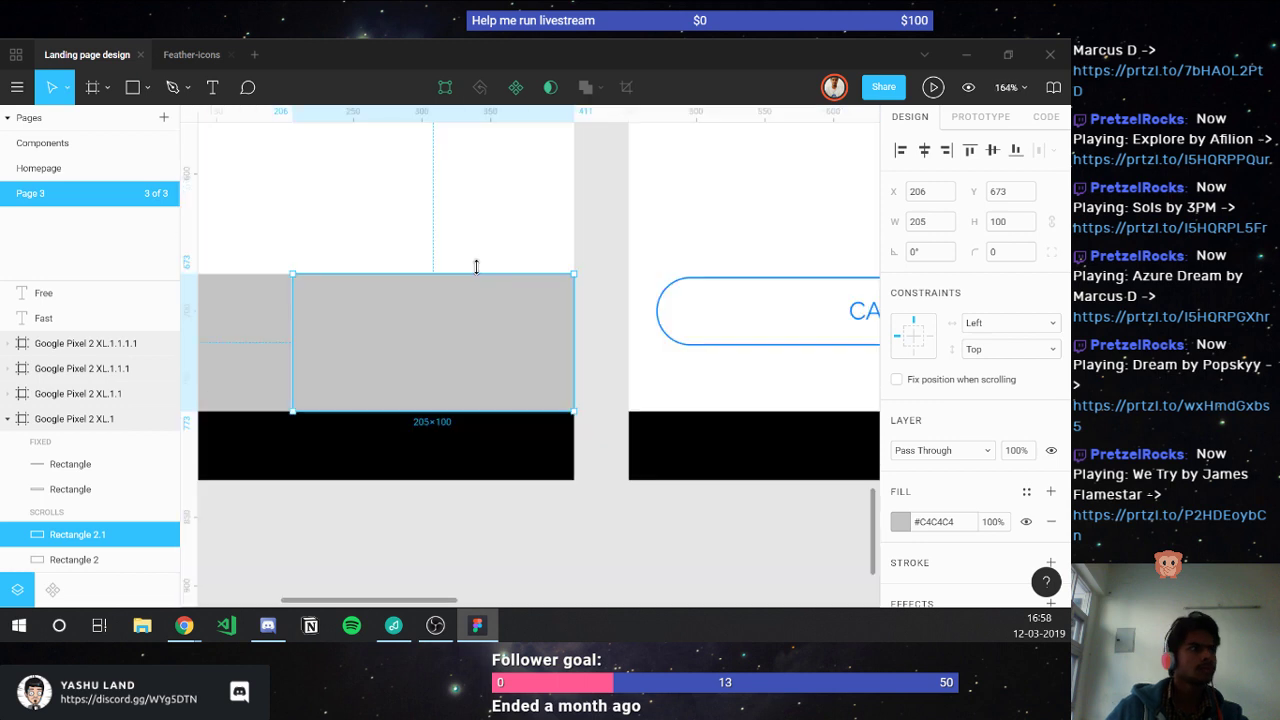
{"action": "scroll", "coordinate": [310, 320], "scroll_direction": "up", "scroll_amount": 4}
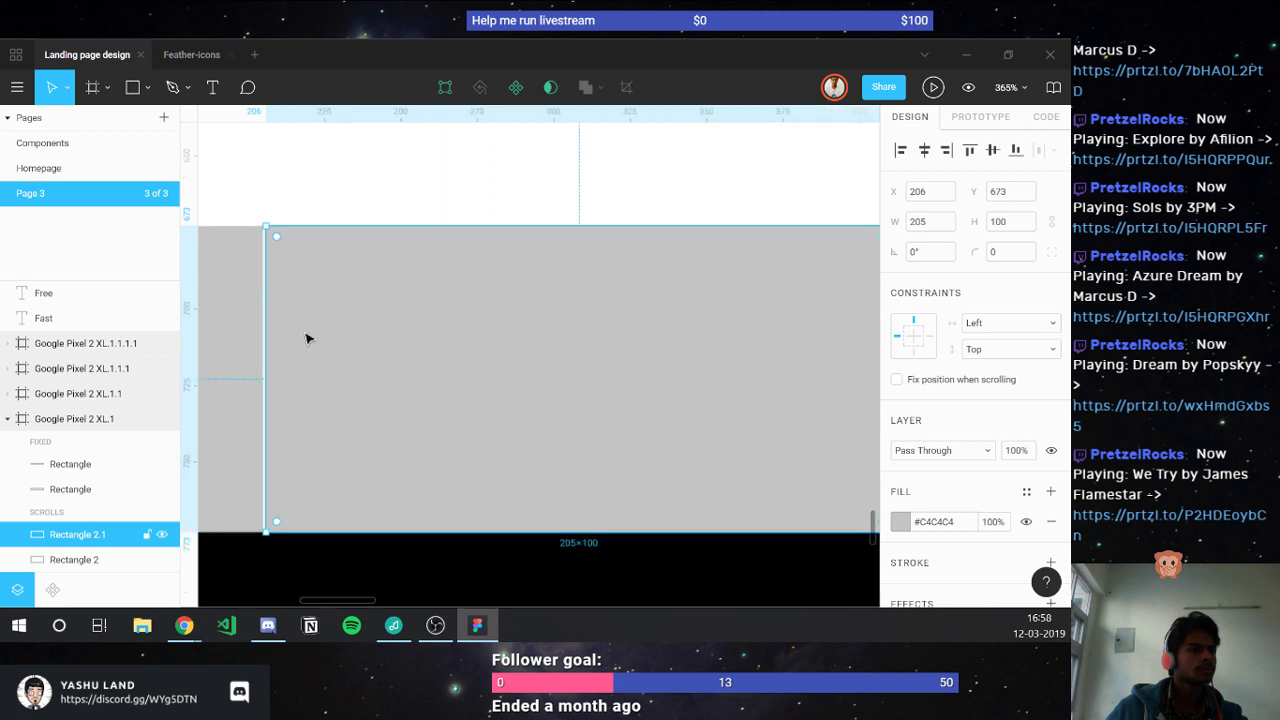
{"action": "scroll", "coordinate": [307, 338], "scroll_direction": "down", "scroll_amount": 4}
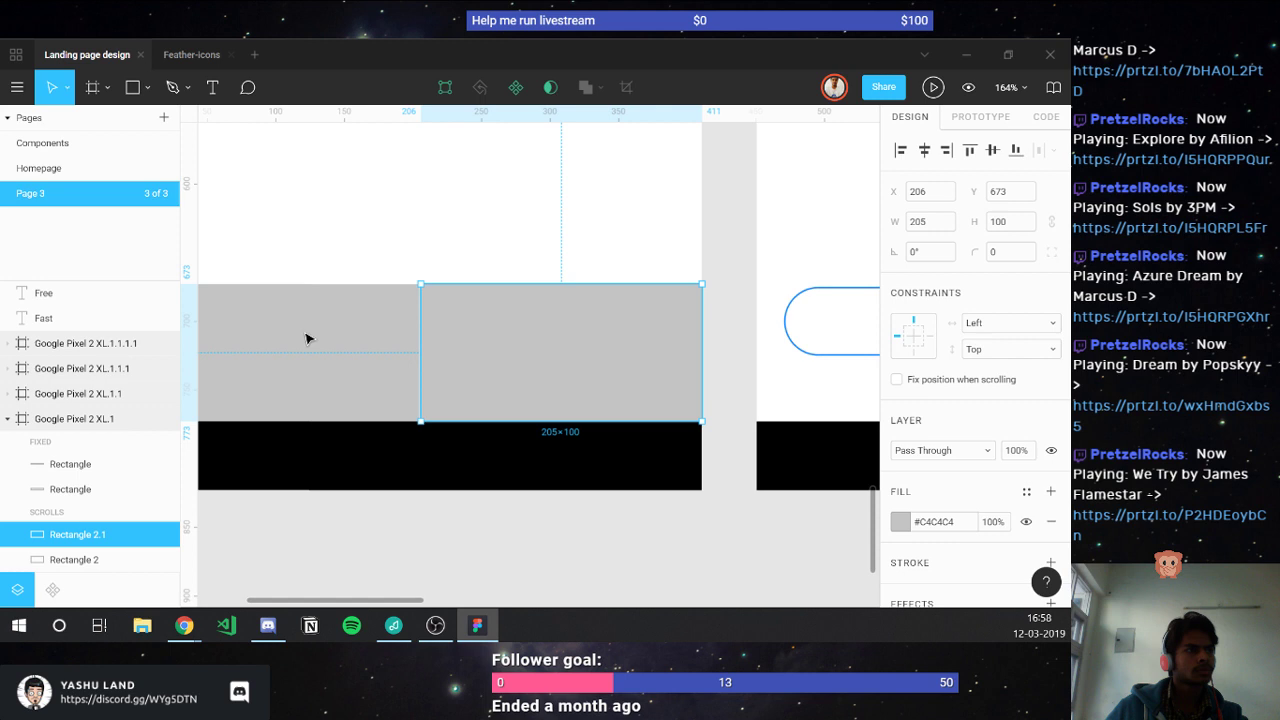
{"action": "scroll", "coordinate": [307, 338], "scroll_direction": "up", "scroll_amount": 2}
{"action": "left_click", "coordinate": [424, 310]}
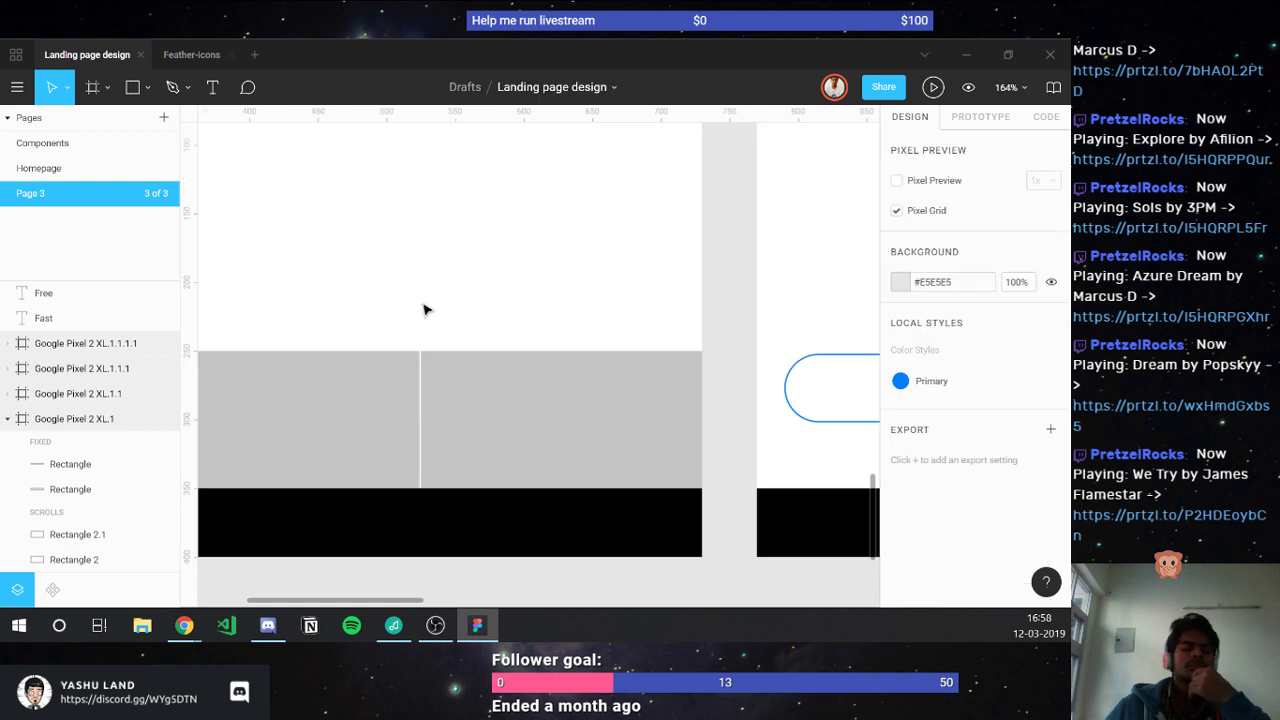
{"action": "scroll", "coordinate": [424, 310], "scroll_direction": "down", "scroll_amount": 5}
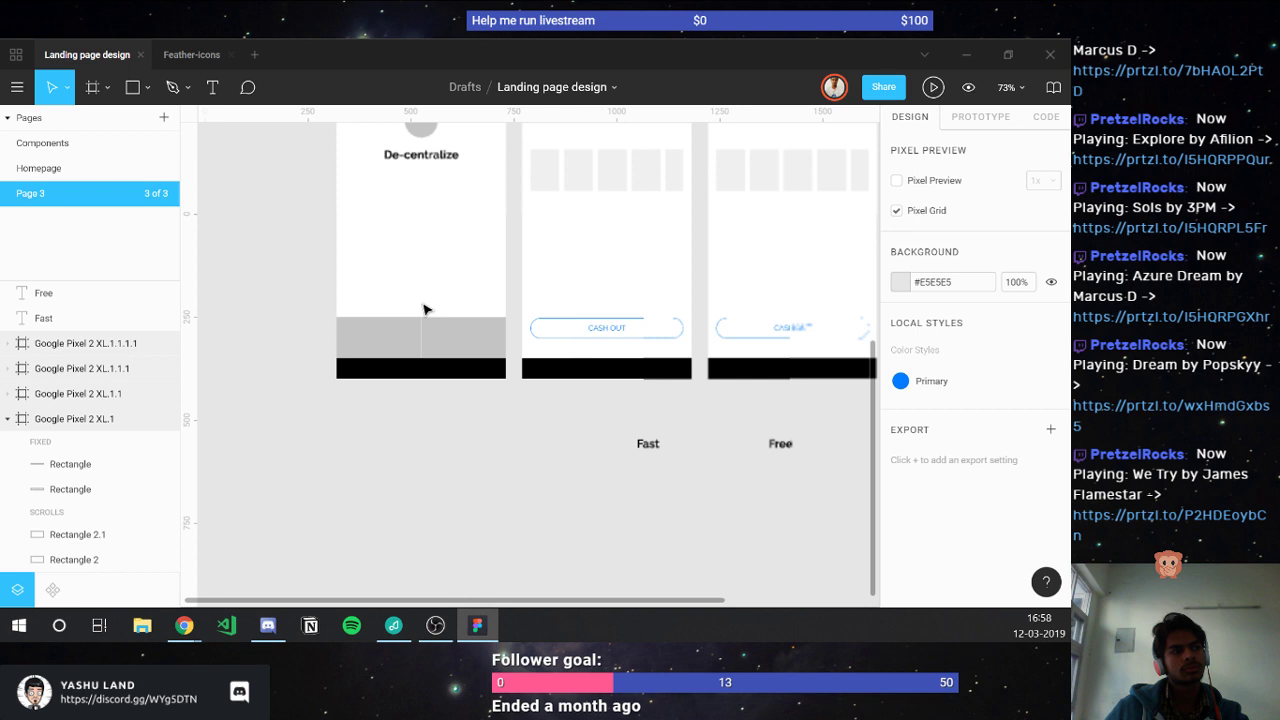
- Set the height of both grey rectangles in the first screen to 80, resting on the black bar at Y 693
{"action": "key", "text": "ctrl+z"}
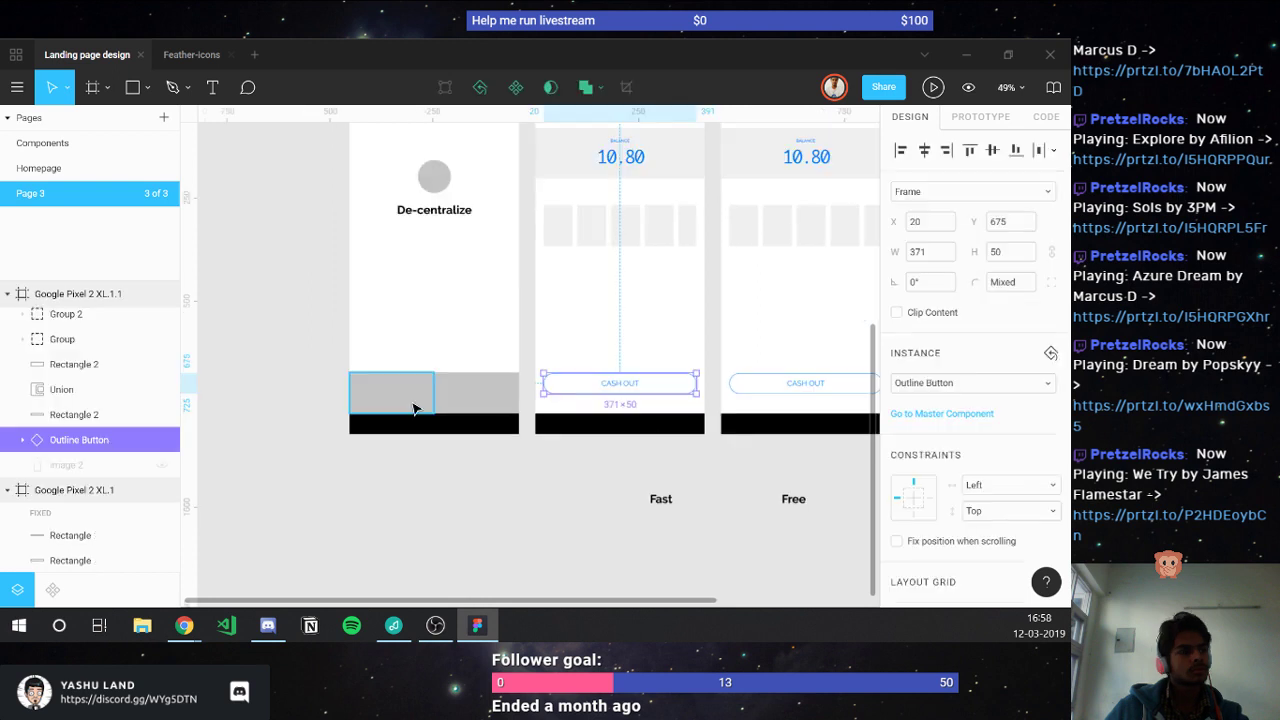
{"action": "left_click", "coordinate": [500, 395], "text": "shift"}
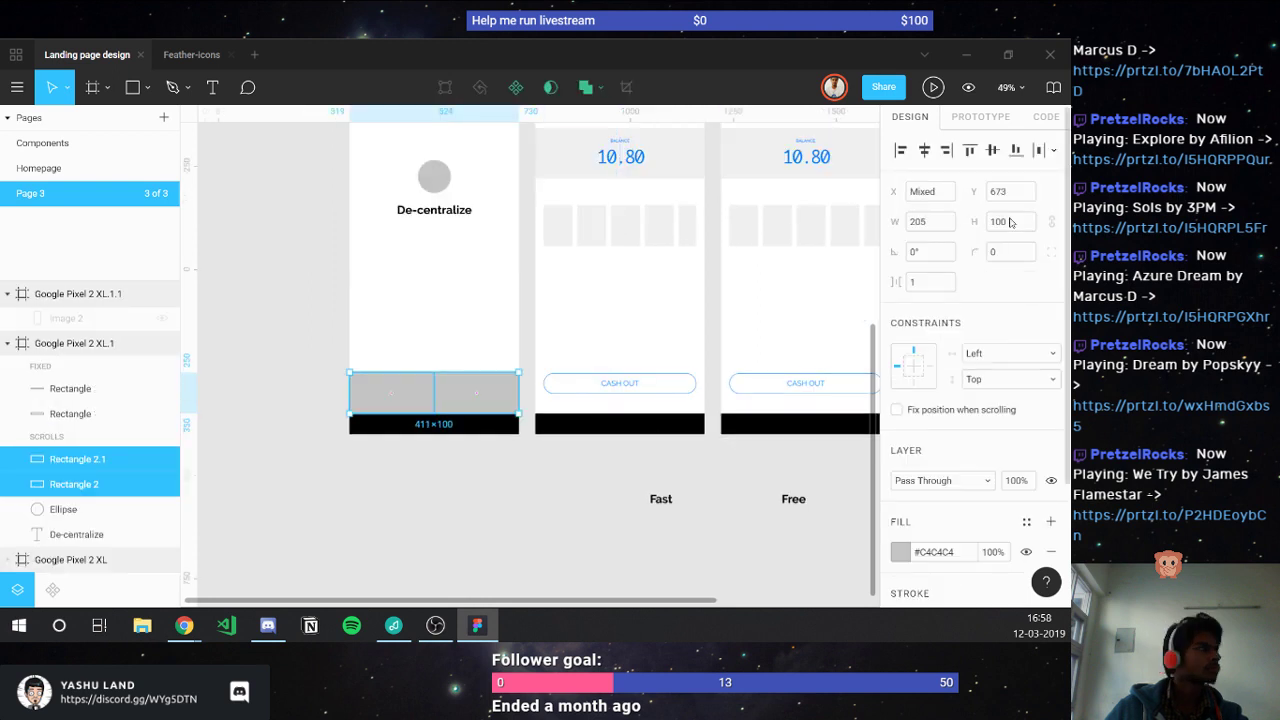
{"action": "left_click", "coordinate": [1010, 222]}
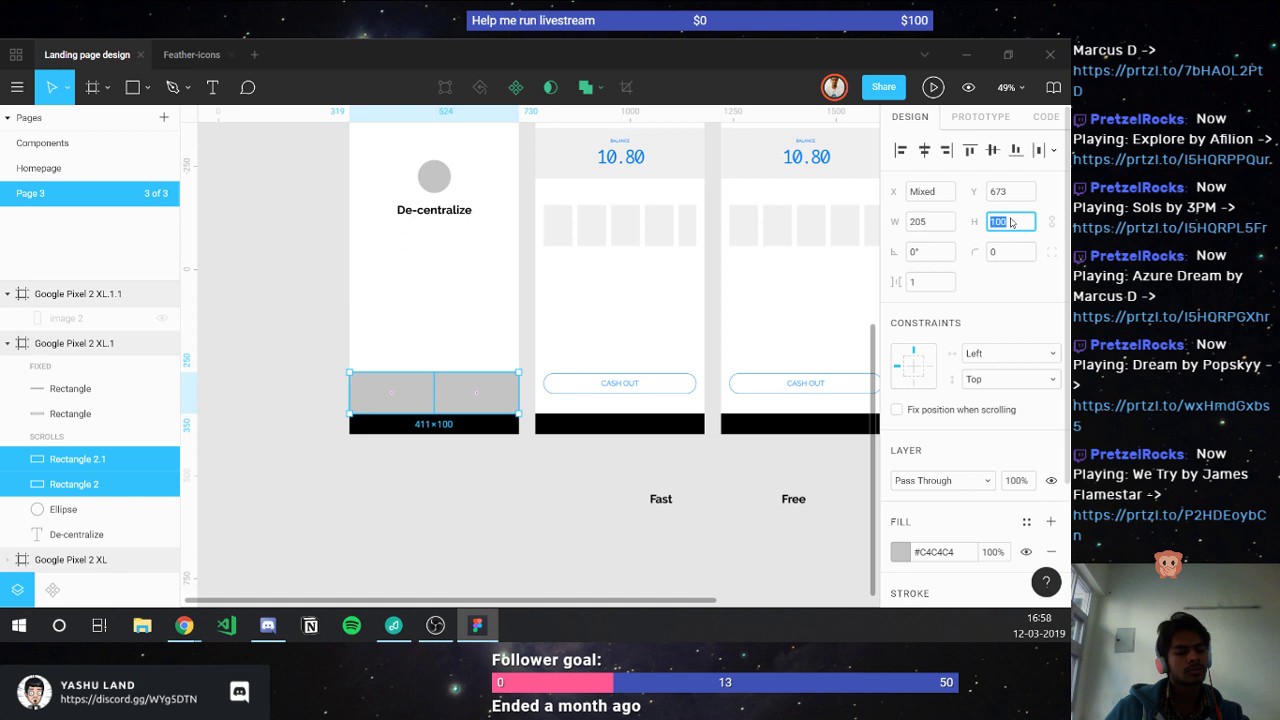
{"action": "type", "text": "80"}
{"action": "key", "text": "Return"}
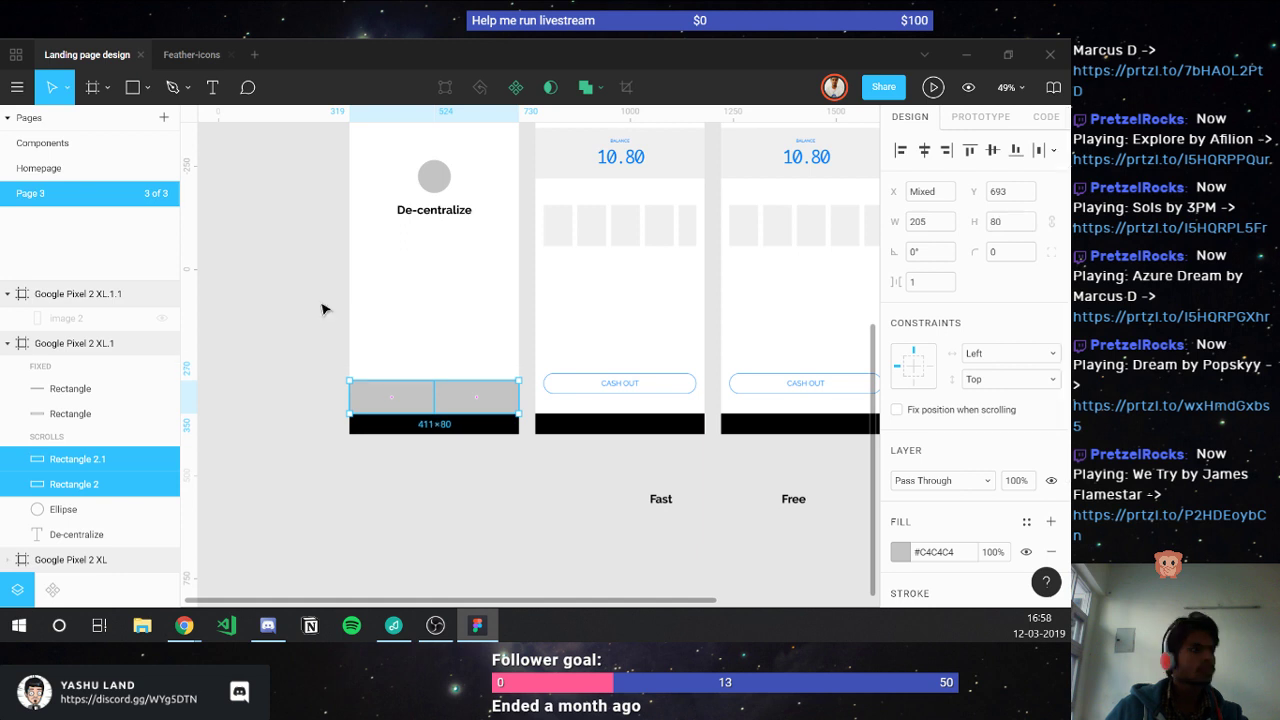
- Move the De-centralize screen below the other screens to X 64, Y 670 and duplicate it alongside at X 515
{"action": "scroll", "coordinate": [343, 310], "scroll_direction": "down", "scroll_amount": 2}
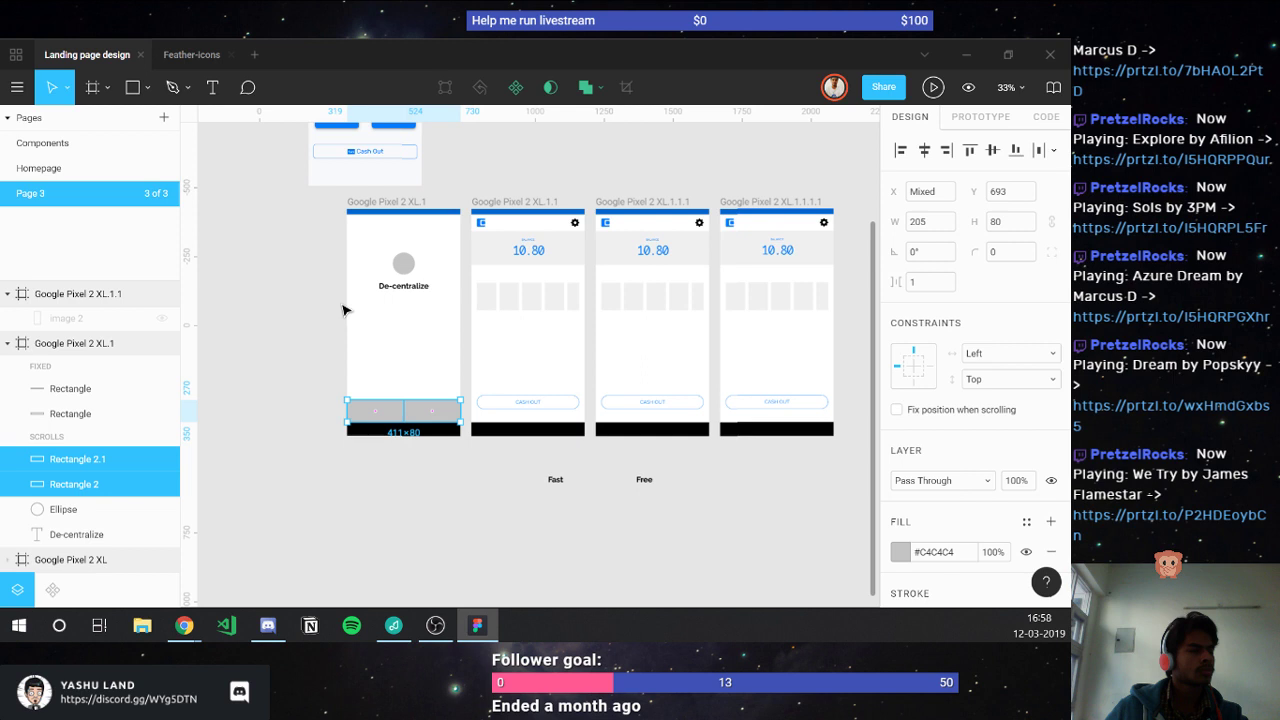
{"action": "scroll", "coordinate": [420, 260], "scroll_direction": "left", "scroll_amount": 3}
{"action": "key", "text": "Escape"}
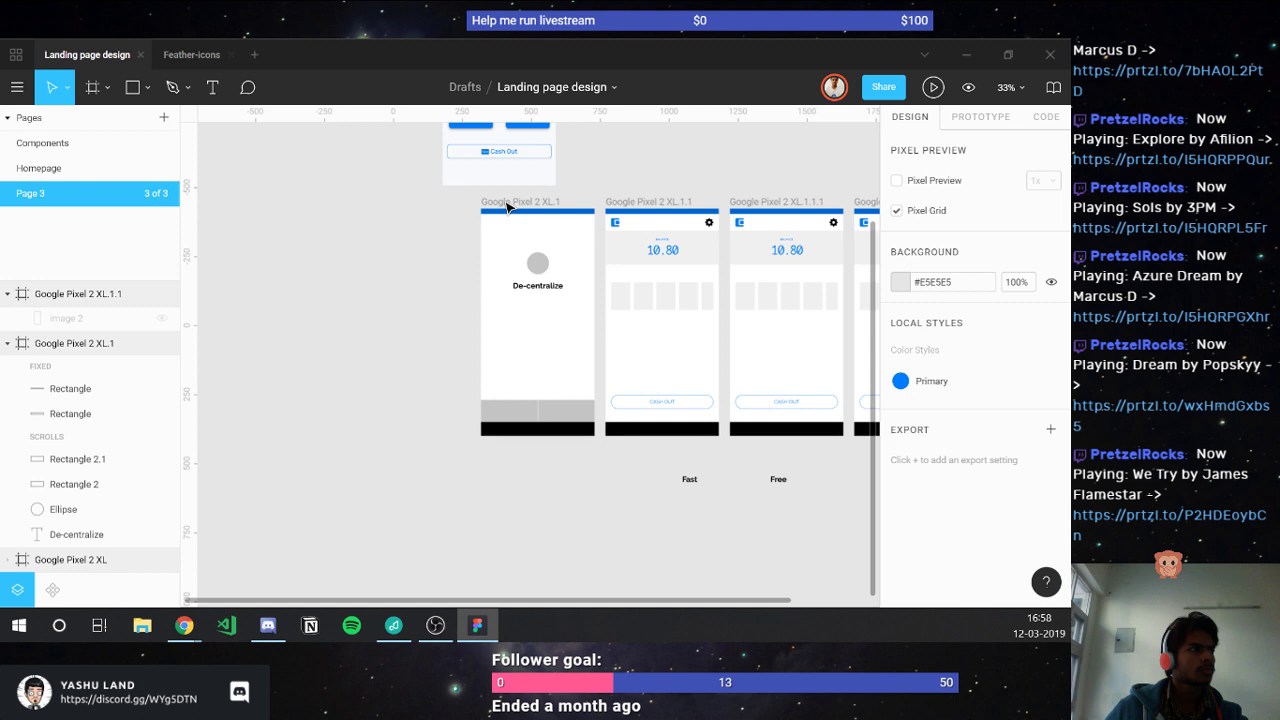
{"action": "left_click_drag", "start_coordinate": [507, 207], "coordinate": [415, 448]}
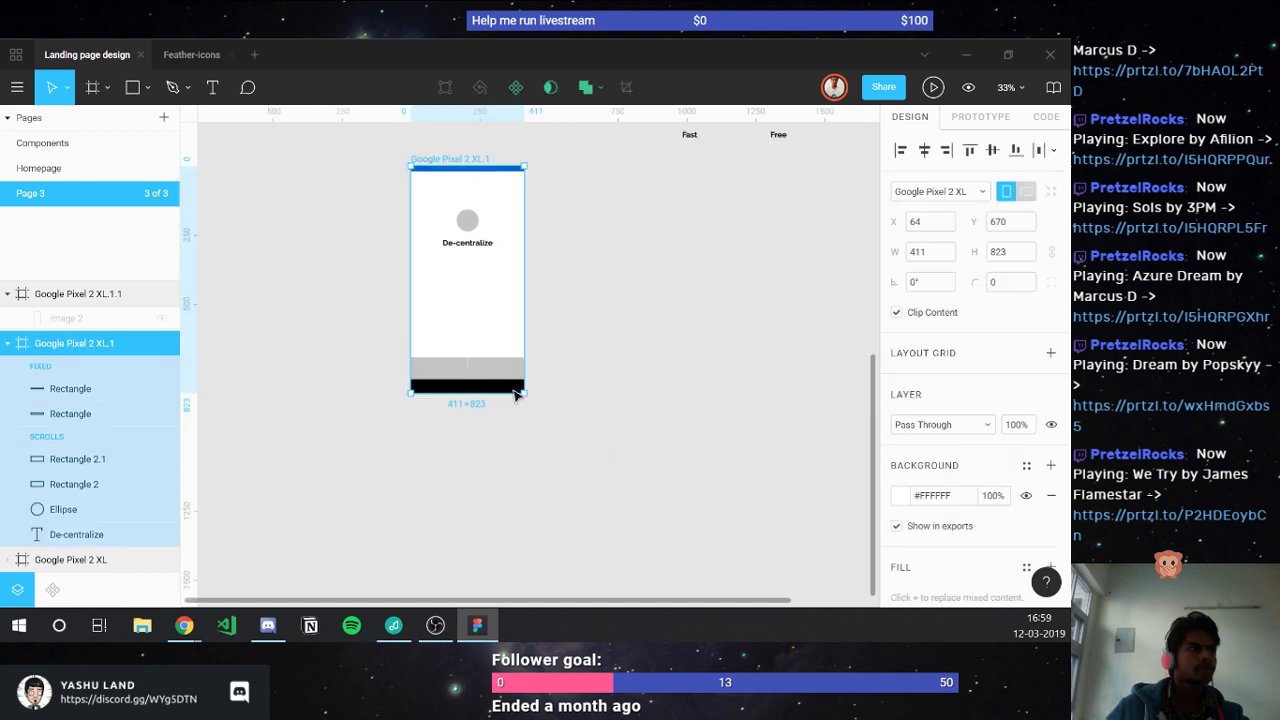
{"action": "key", "text": "ctrl+d"}
{"action": "key", "text": "shift+2"}
{"action": "scroll", "coordinate": [571, 265], "scroll_direction": "down", "scroll_amount": 3}
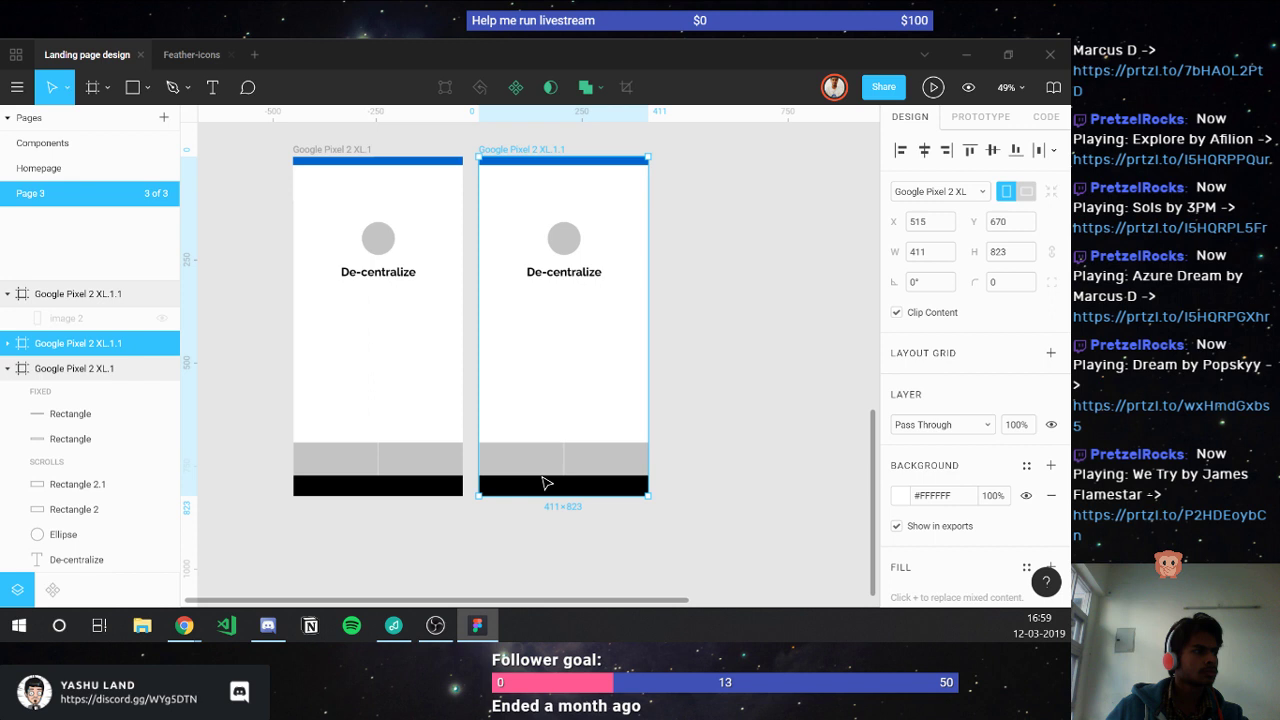
- Change the lower De-centralize text above the first screen's grey rectangles to "Swipe to learn more"
{"action": "double_click", "coordinate": [341, 415]}
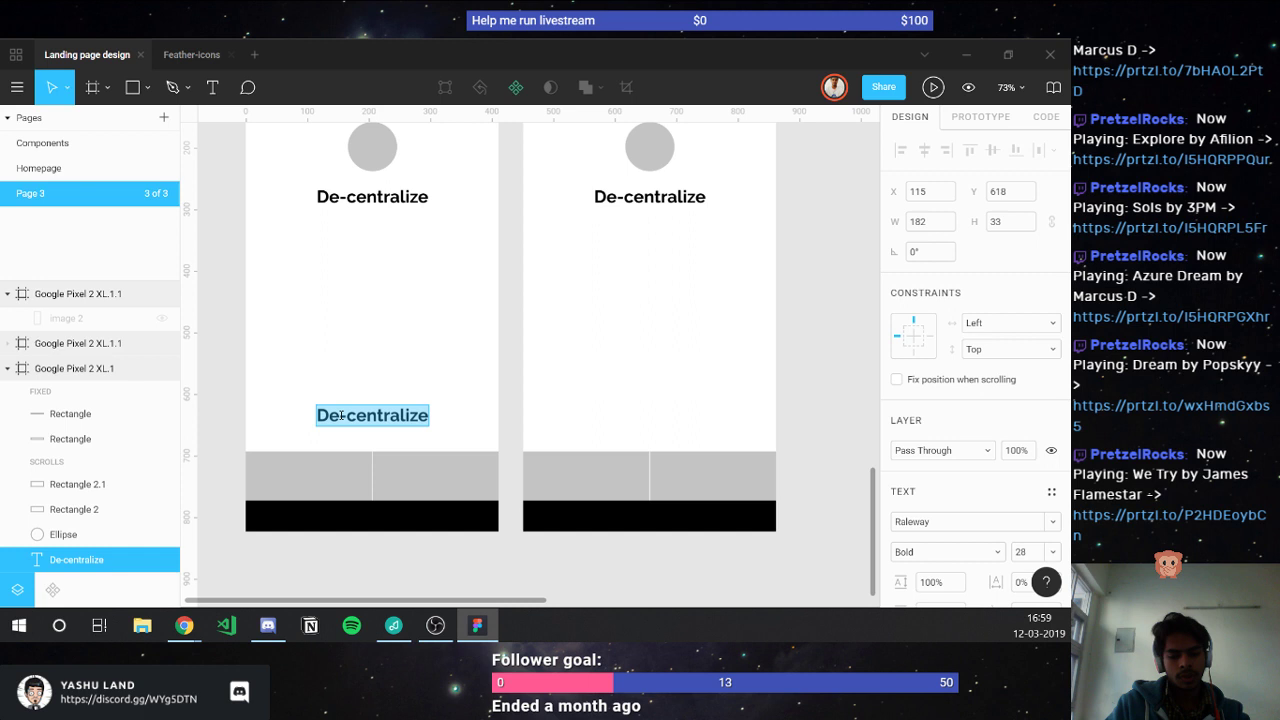
{"action": "type", "text": "Swipe to learn moe"}
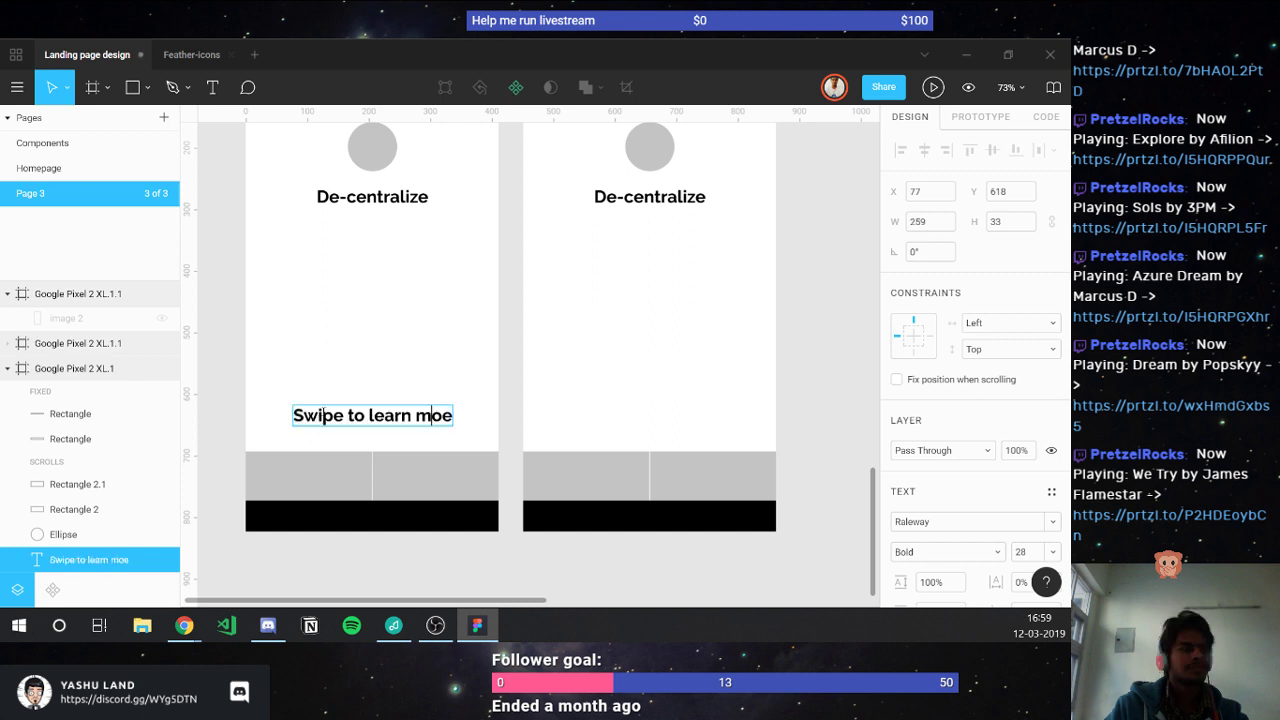
{"action": "double_click", "coordinate": [431, 415]}
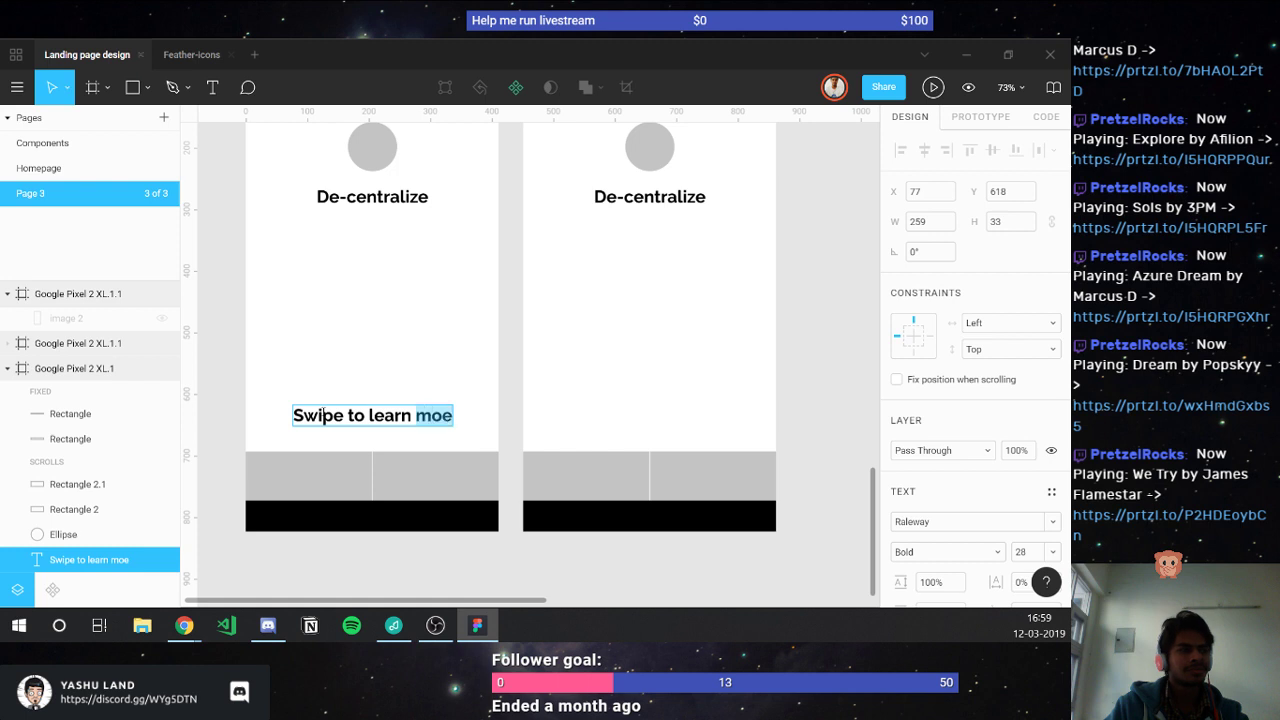
{"action": "type", "text": "more"}
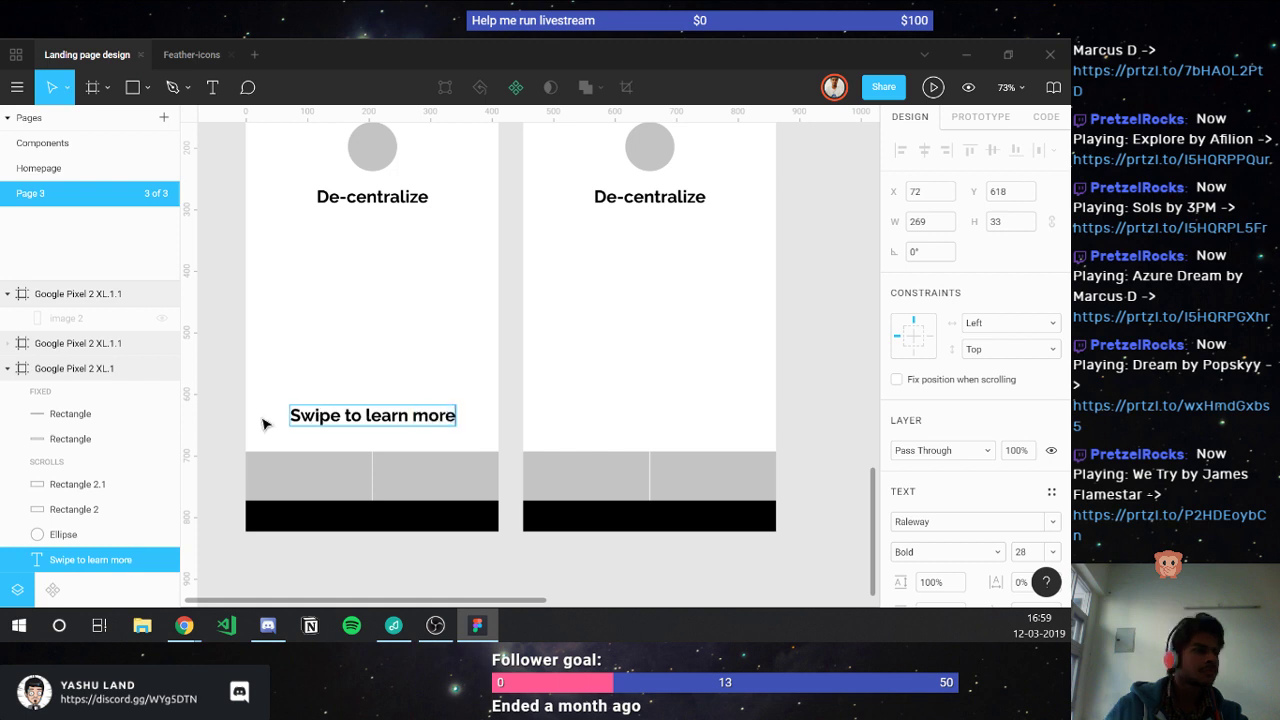
{"action": "key", "text": "Escape"}
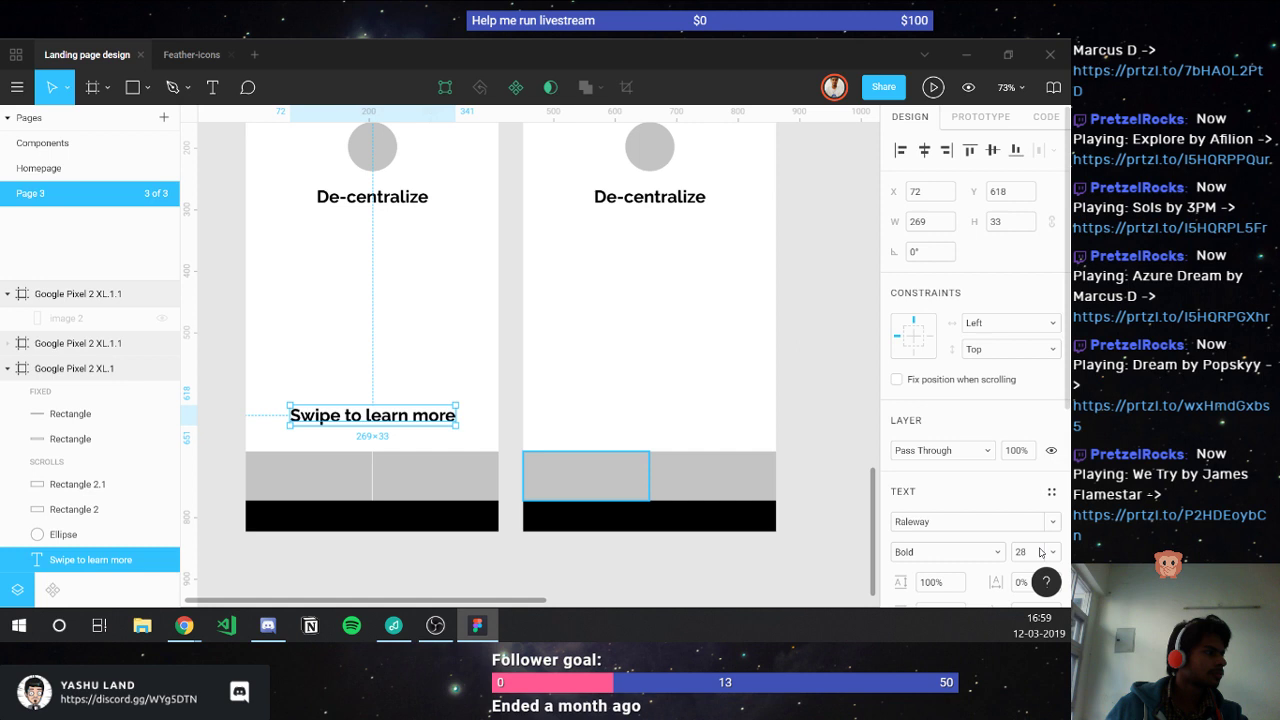
- Set the "Swipe to learn more" text to Raleway Regular at size 14
{"action": "key", "text": "ctrl+z"}
{"action": "left_click", "coordinate": [1020, 553]}
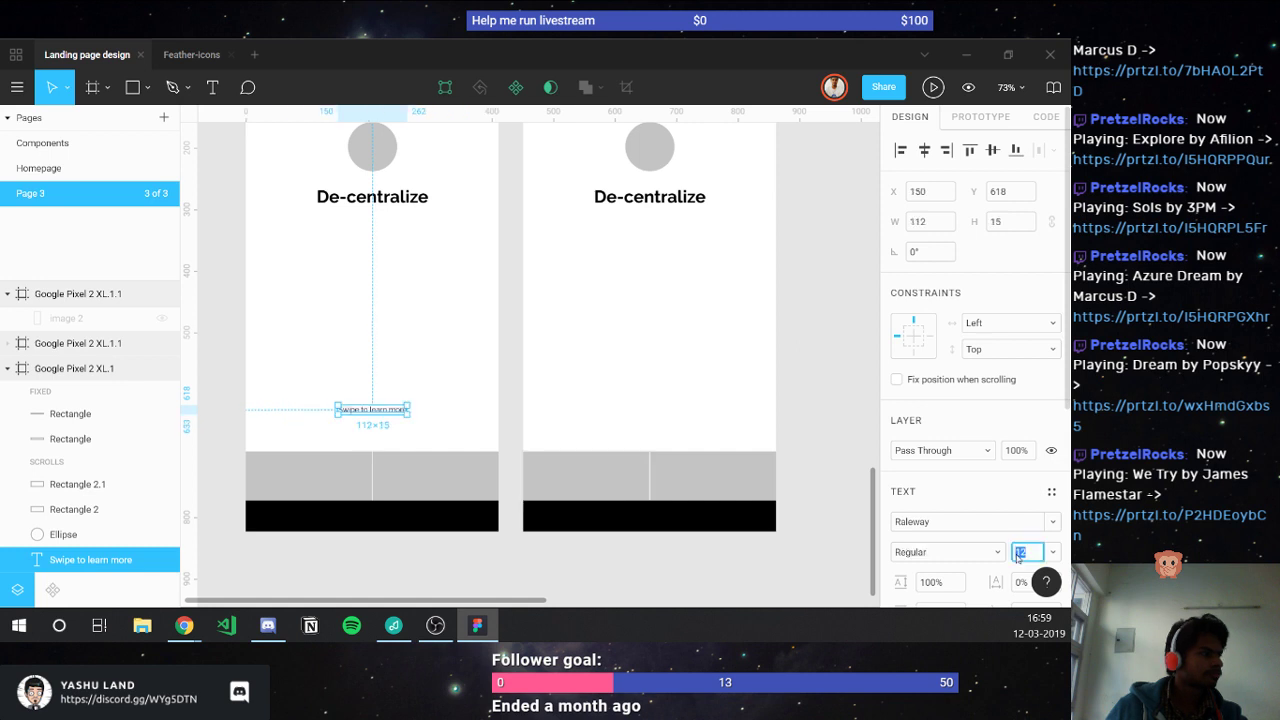
{"action": "type", "text": "14"}
{"action": "key", "text": "Return"}
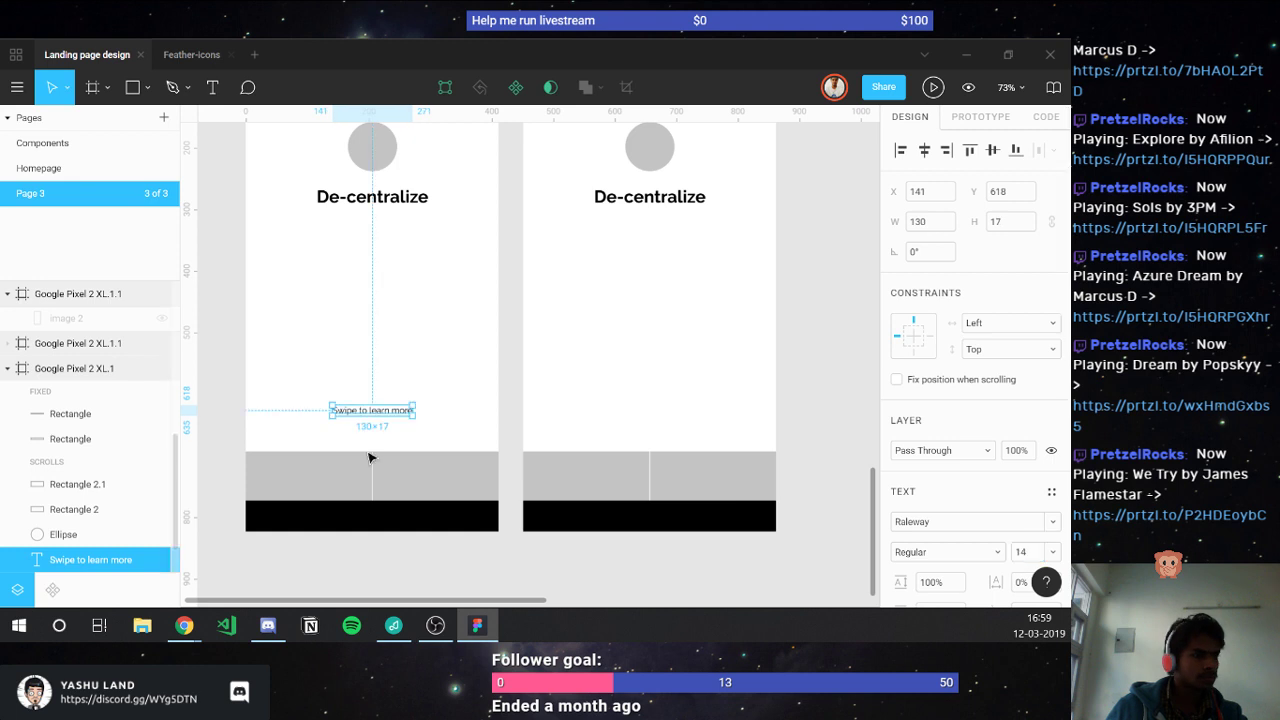
- Draw a small circle below the "Swipe to learn more" text and set its size to 10 × 10
{"action": "scroll", "coordinate": [368, 457], "scroll_direction": "up", "scroll_amount": 5}
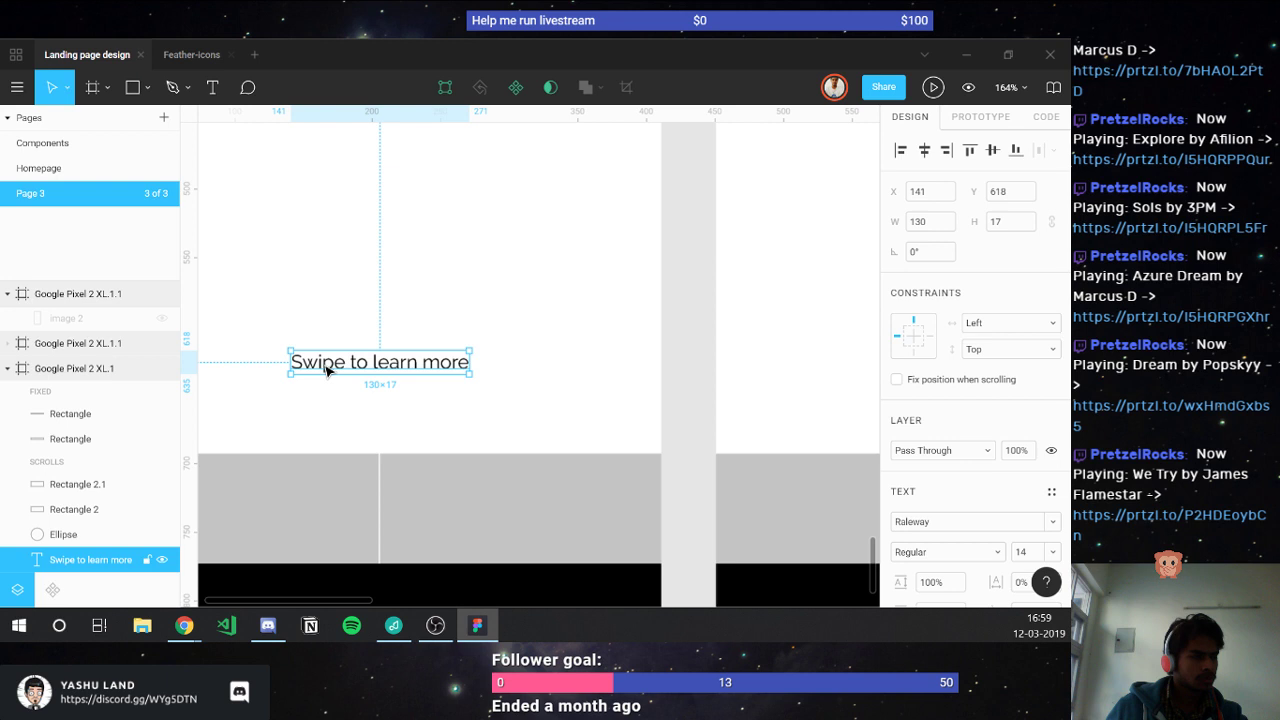
{"action": "key", "text": "o"}
{"action": "left_click_drag", "start_coordinate": [320, 409], "coordinate": [331, 428]}
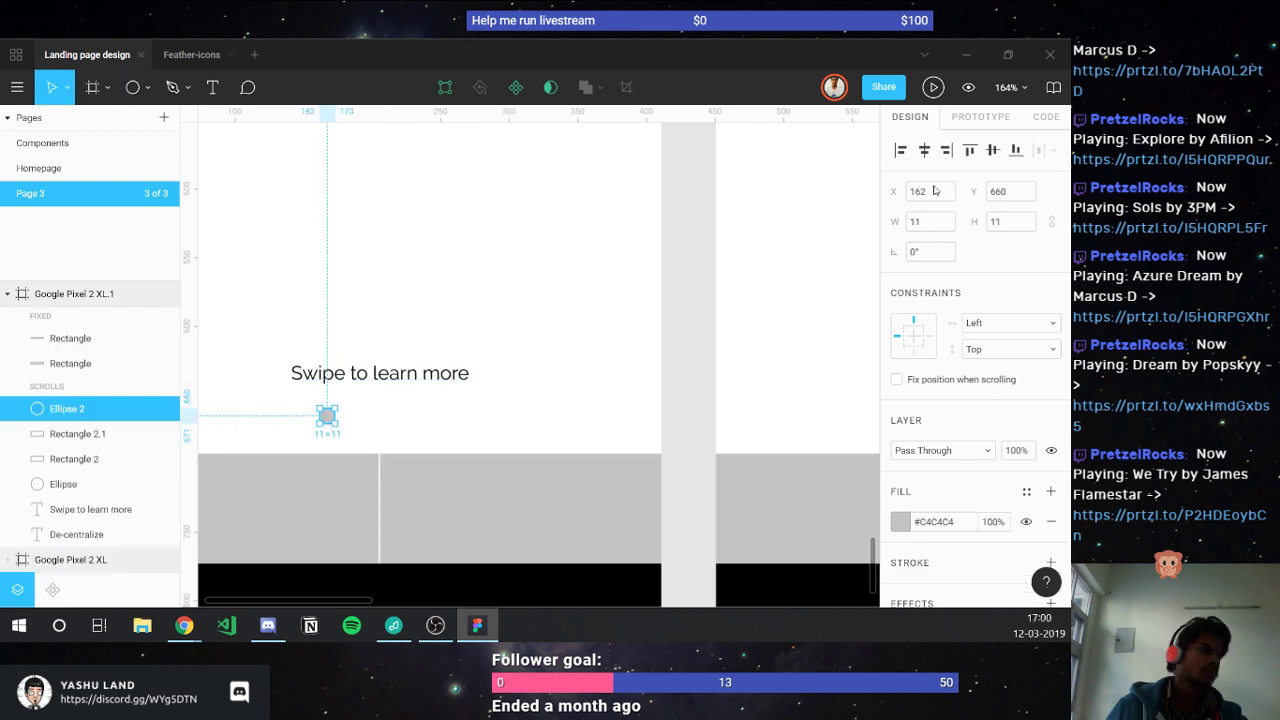
{"action": "left_click", "coordinate": [1016, 228]}
{"action": "type", "text": "10"}
{"action": "key", "text": "Return"}
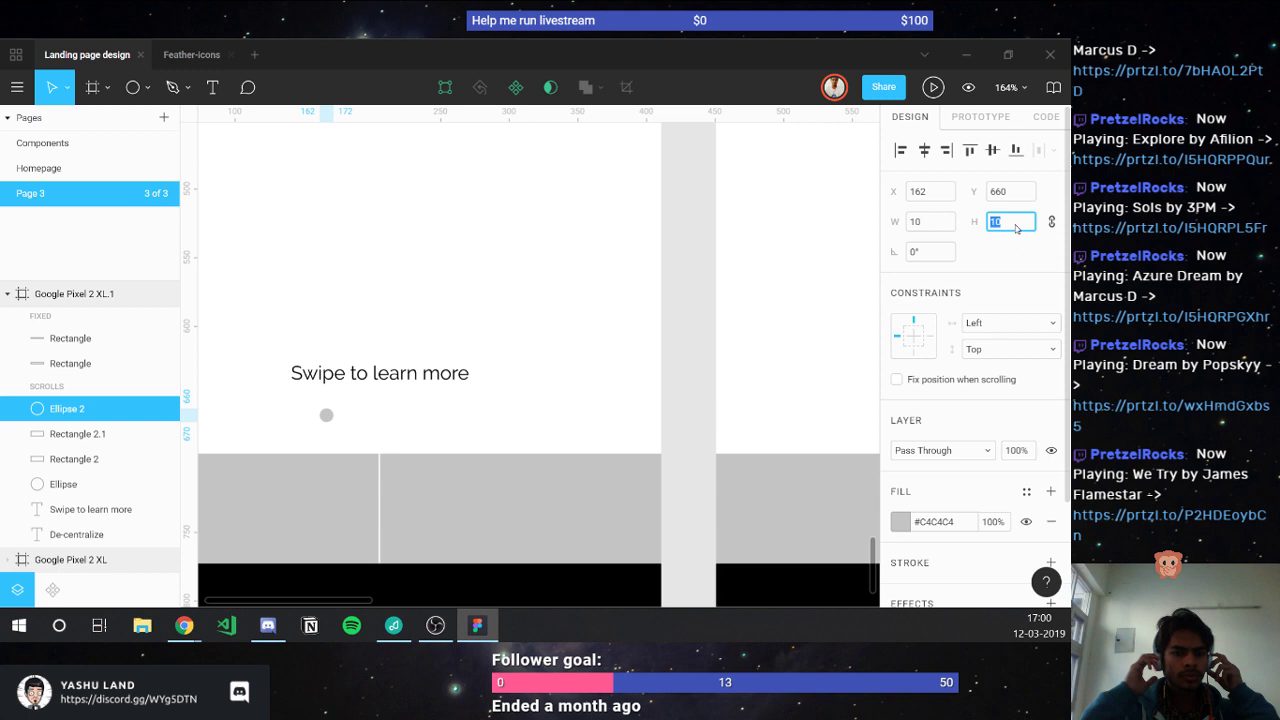
{"action": "left_click", "coordinate": [330, 418]}
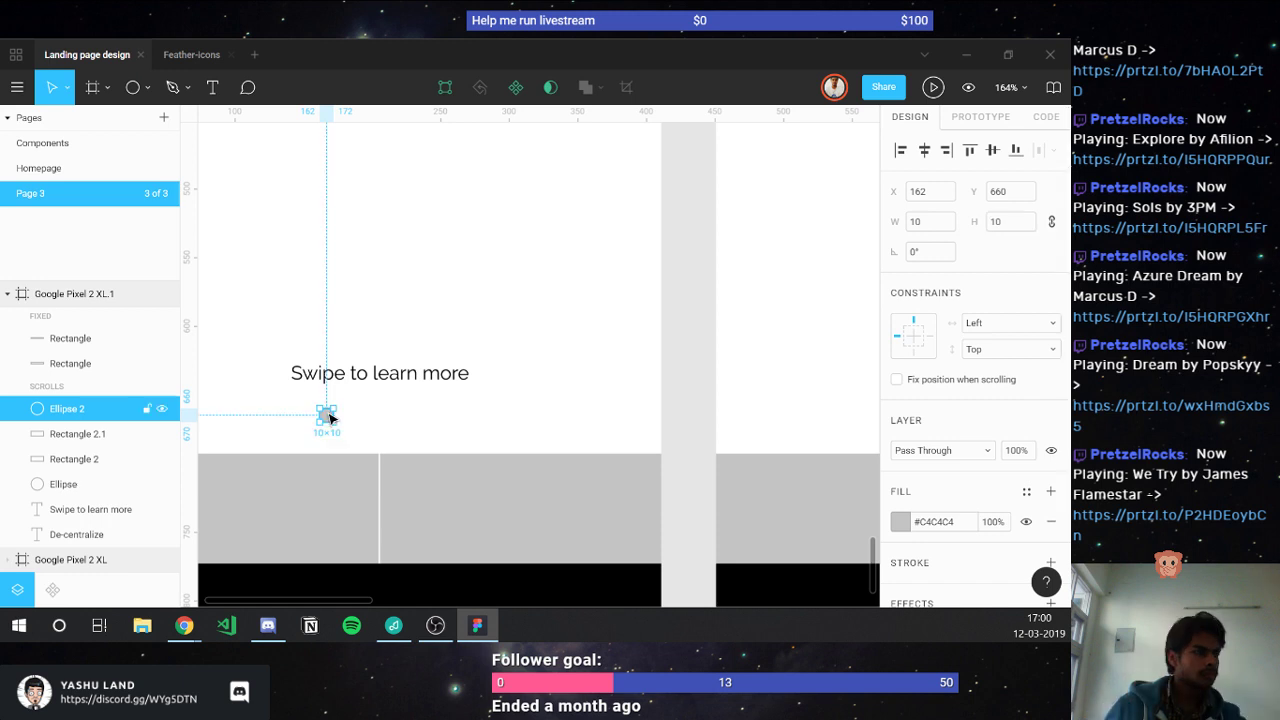
- Apply the Primary color style to the small circle below the "Swipe to learn more" text
{"action": "scroll", "coordinate": [330, 418], "scroll_direction": "up", "scroll_amount": 5}
{"action": "scroll", "coordinate": [330, 418], "scroll_direction": "down", "scroll_amount": 5}
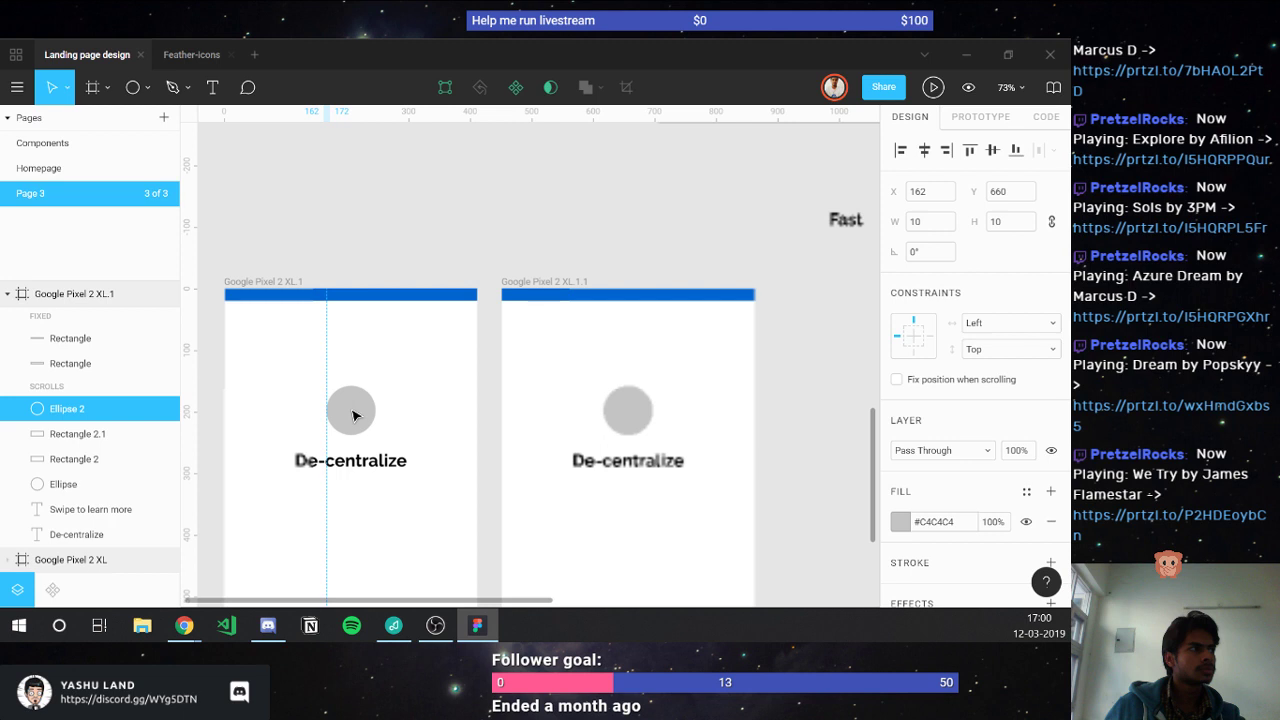
{"action": "scroll", "coordinate": [352, 415], "scroll_direction": "up", "scroll_amount": 3}
{"action": "left_click", "coordinate": [267, 628]}
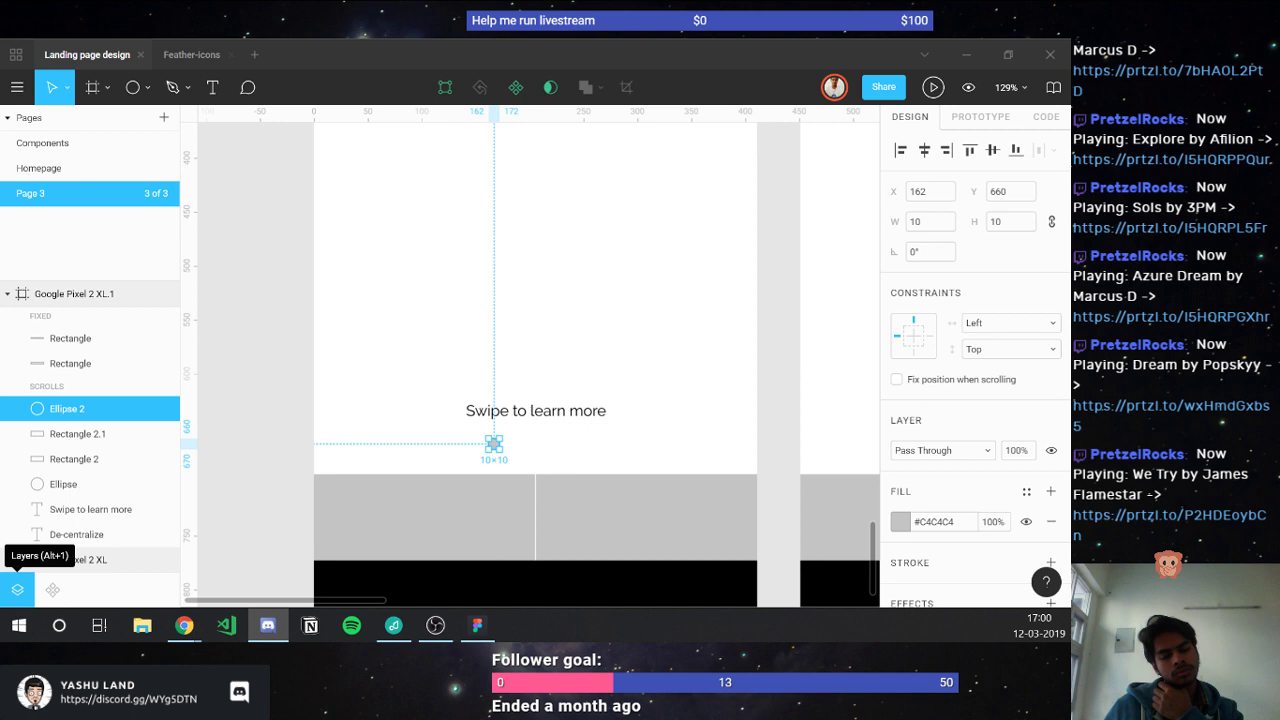
{"action": "left_click", "coordinate": [565, 507]}
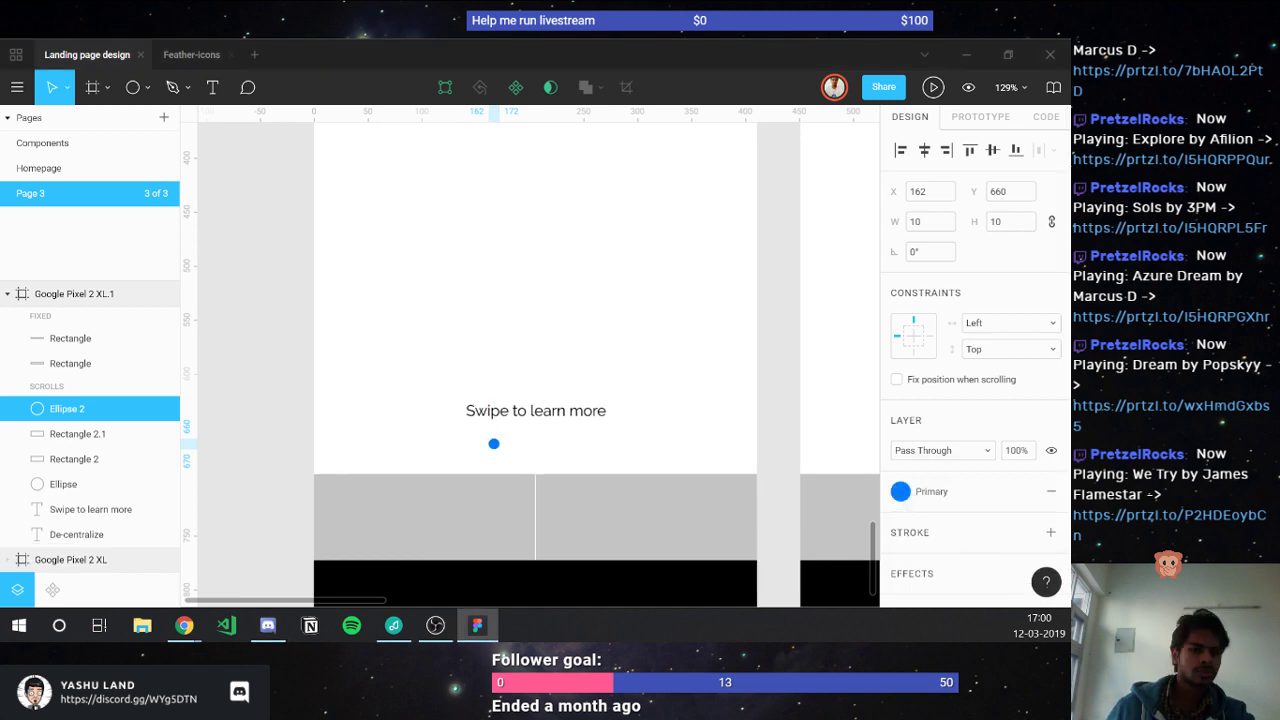
{"action": "left_click", "coordinate": [283, 479]}
{"action": "scroll", "coordinate": [475, 456], "scroll_direction": "right", "scroll_amount": 2}
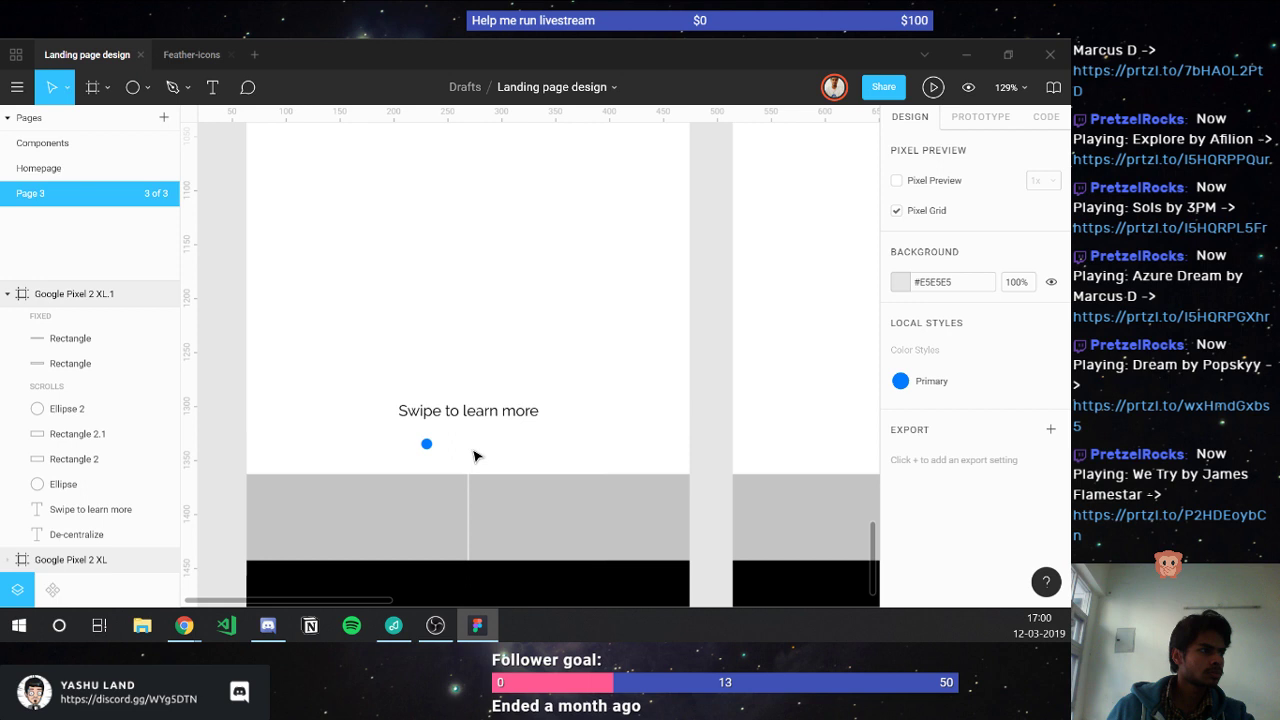
- Switch to the Coolors palette in the browser and look up a lighter shade of the first blue
{"action": "key", "text": "alt+Tab"}
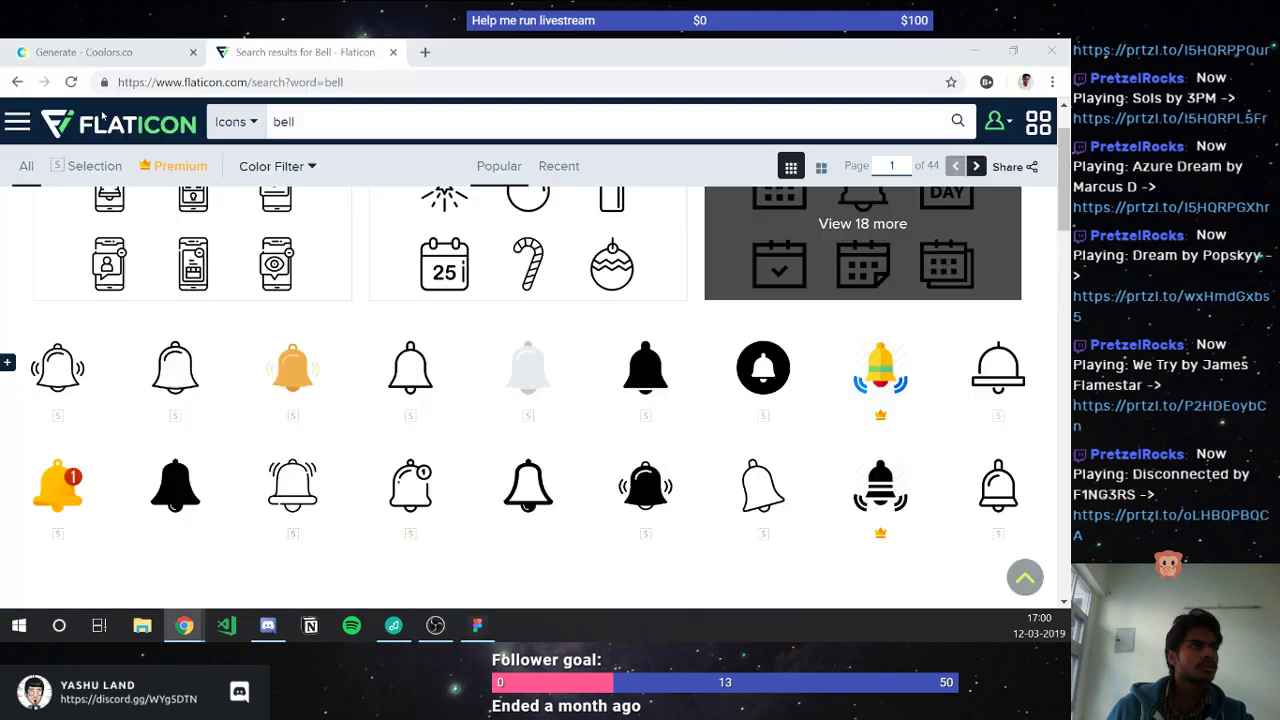
{"action": "key", "text": "ctrl+Tab"}
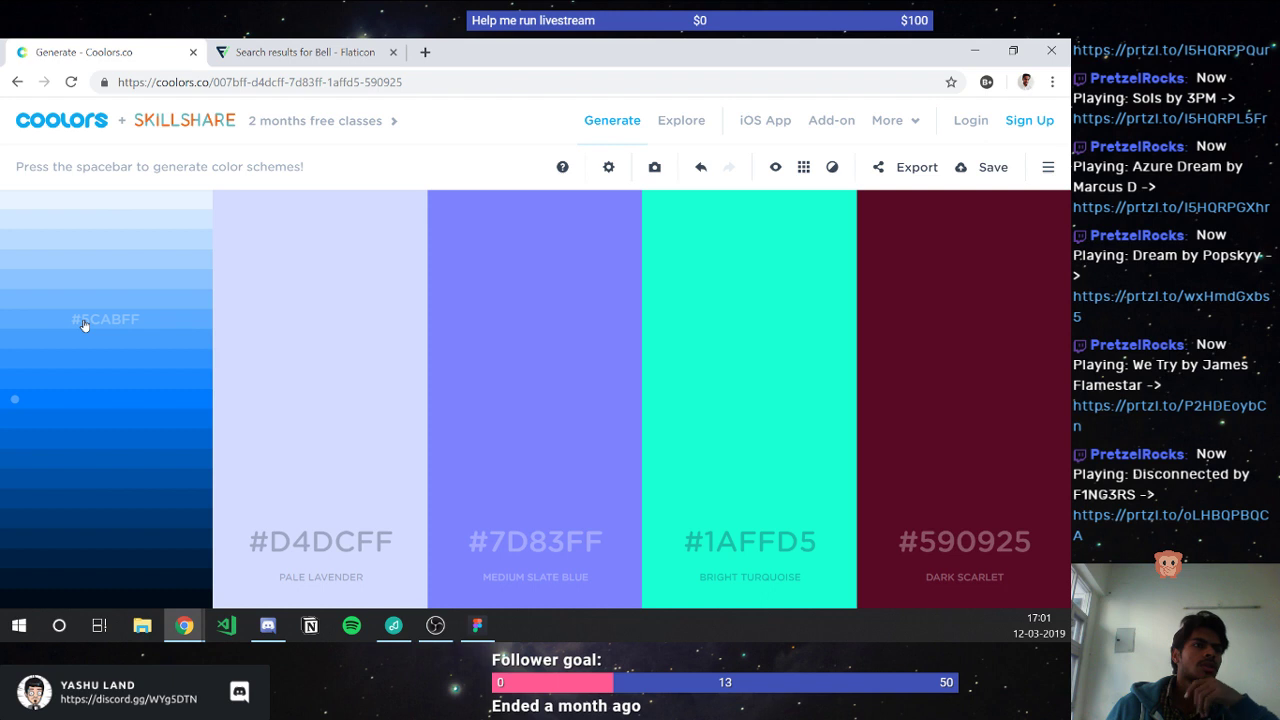
{"action": "left_click", "coordinate": [477, 628]}
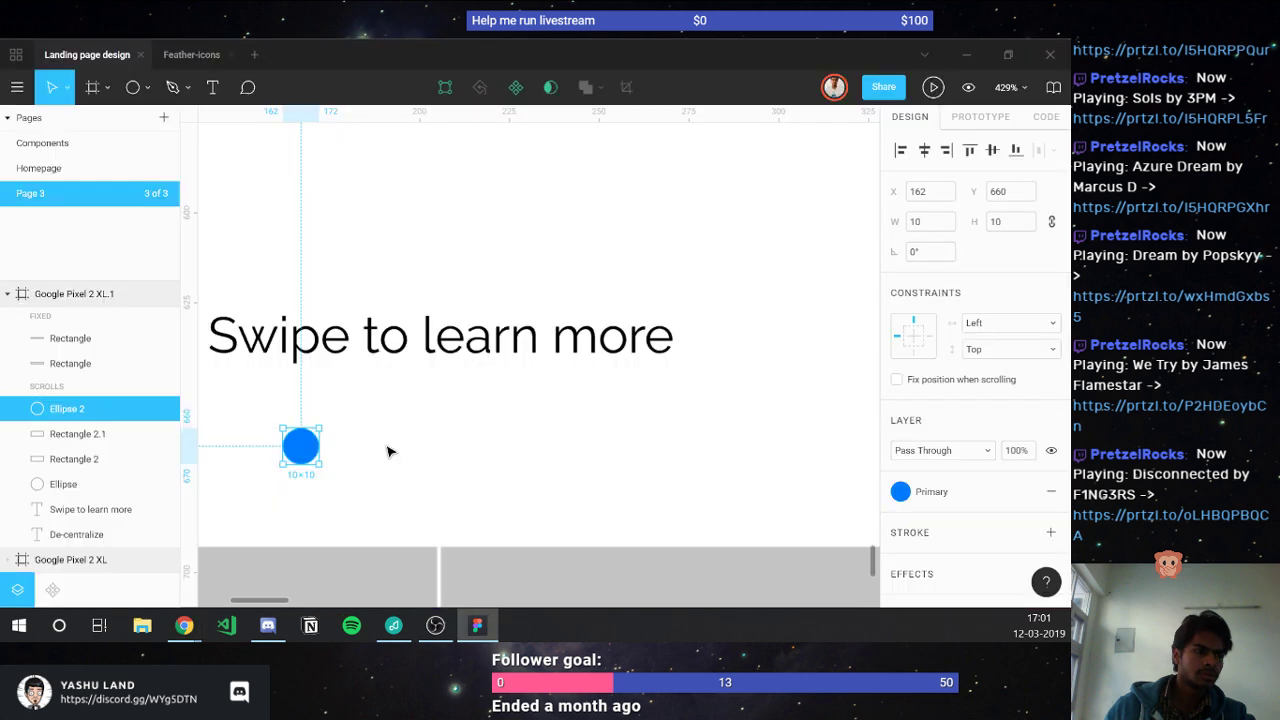
- Duplicate the blue circle and place the copy beside it at X 177, Y 660
{"action": "key", "text": "ctrl+d"}
{"action": "left_click_drag", "start_coordinate": [288, 450], "coordinate": [352, 474]}
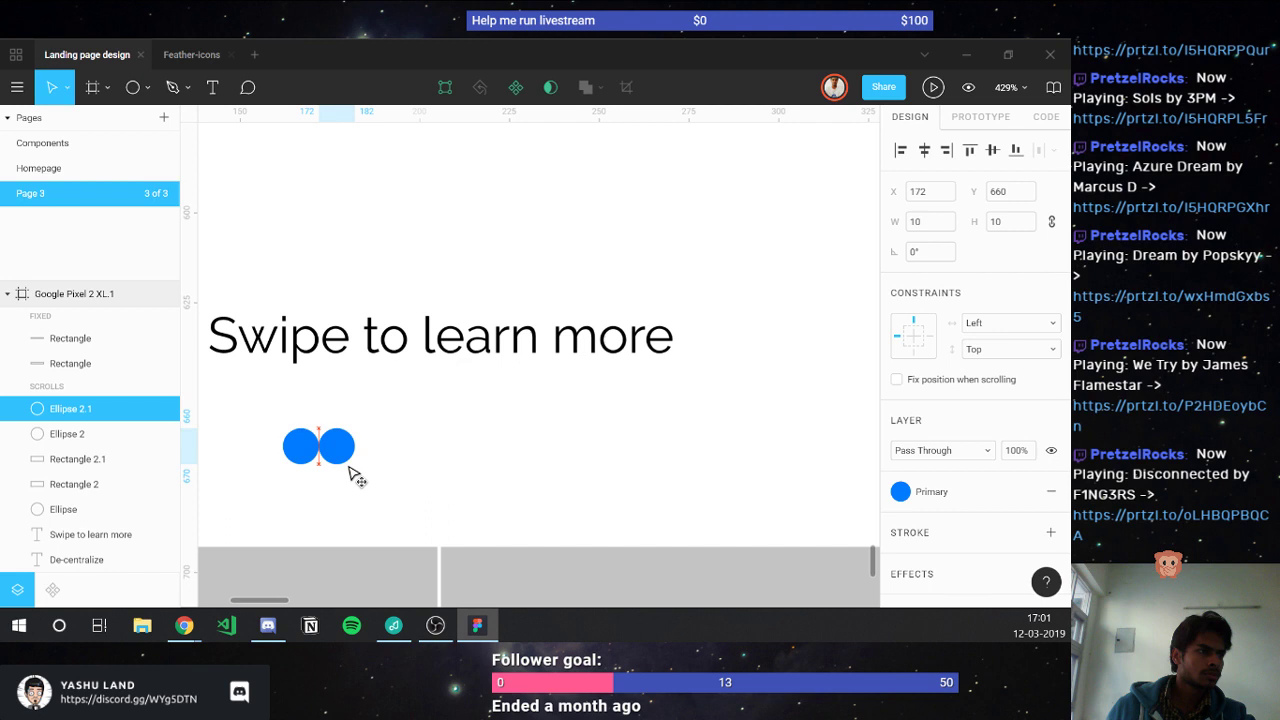
{"action": "left_click_drag", "start_coordinate": [352, 474], "coordinate": [357, 474]}
- Detach the Primary style from the second circle and set its fill to #5CABFF
{"action": "left_click", "coordinate": [1051, 491]}
{"action": "left_click", "coordinate": [1050, 491]}
{"action": "left_click", "coordinate": [935, 521]}
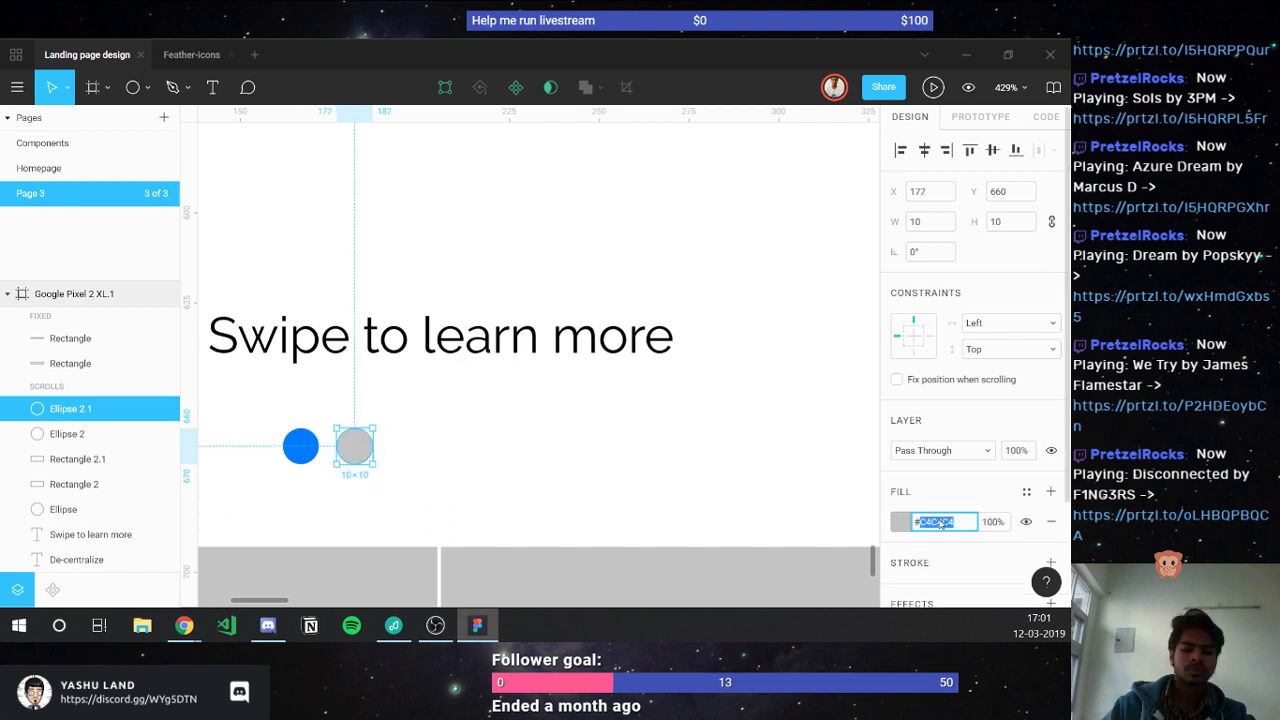
{"action": "type", "text": "5ca"}
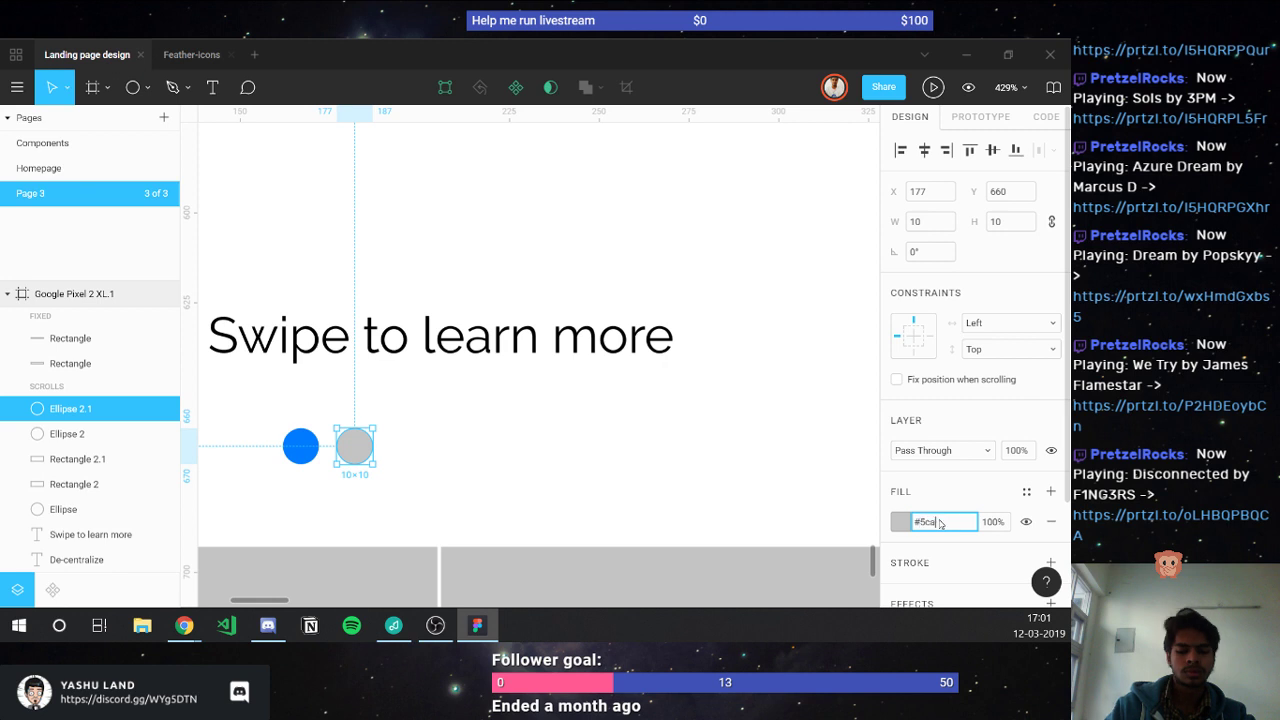
{"action": "type", "text": "fff"}
{"action": "key", "text": "Return"}
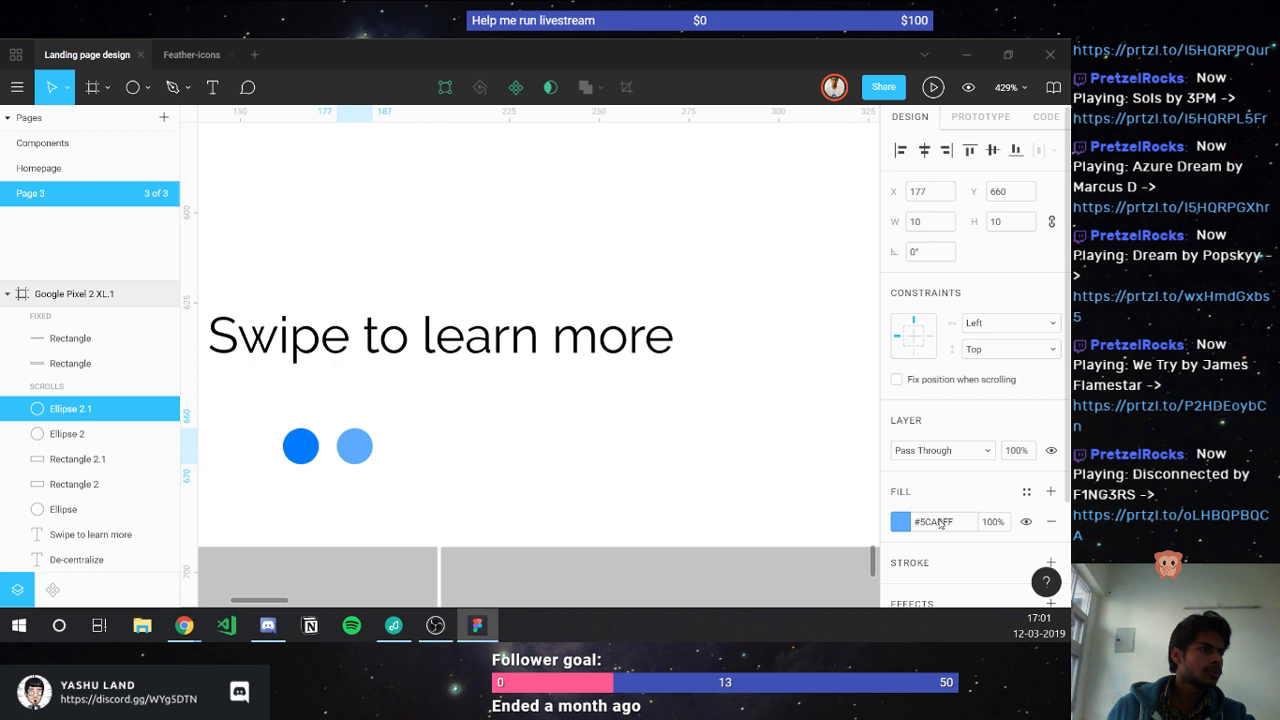
- Check the lighter blues in the Coolors palette and set the second circle's fill saturation to 48, giving #85C0FF
{"action": "key", "text": "alt+Tab"}
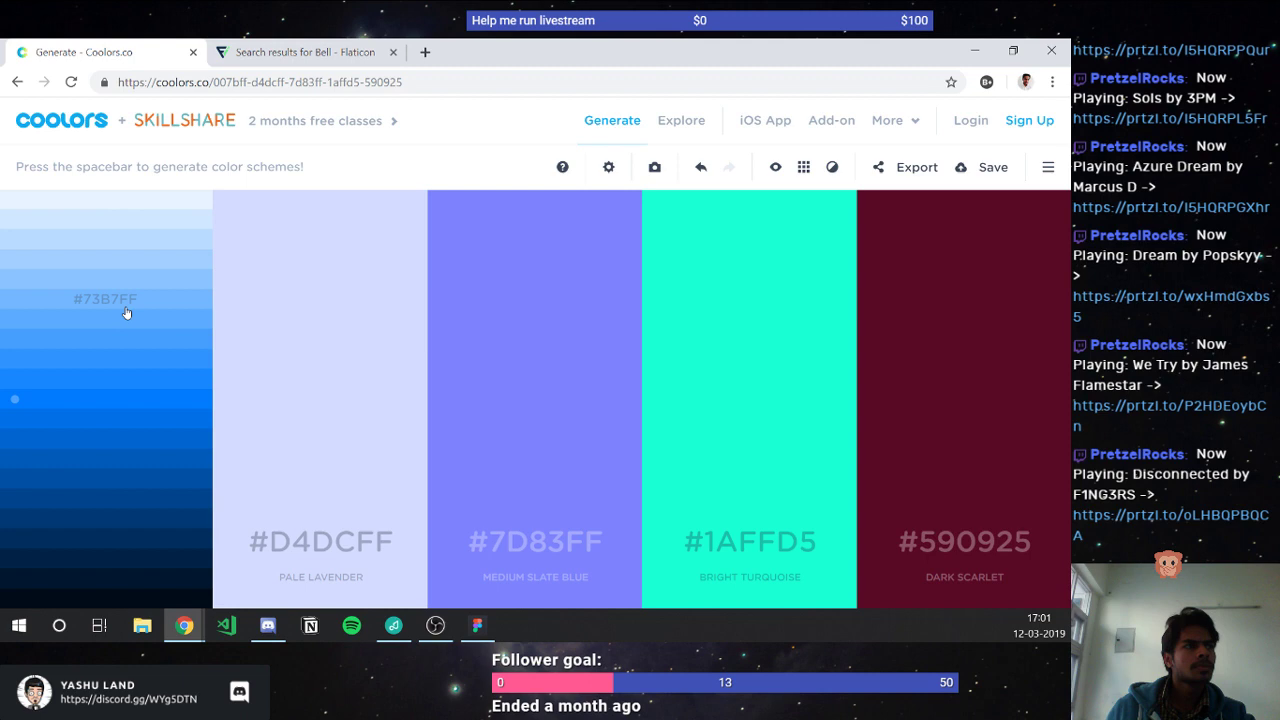
{"action": "key", "text": "alt+Tab"}
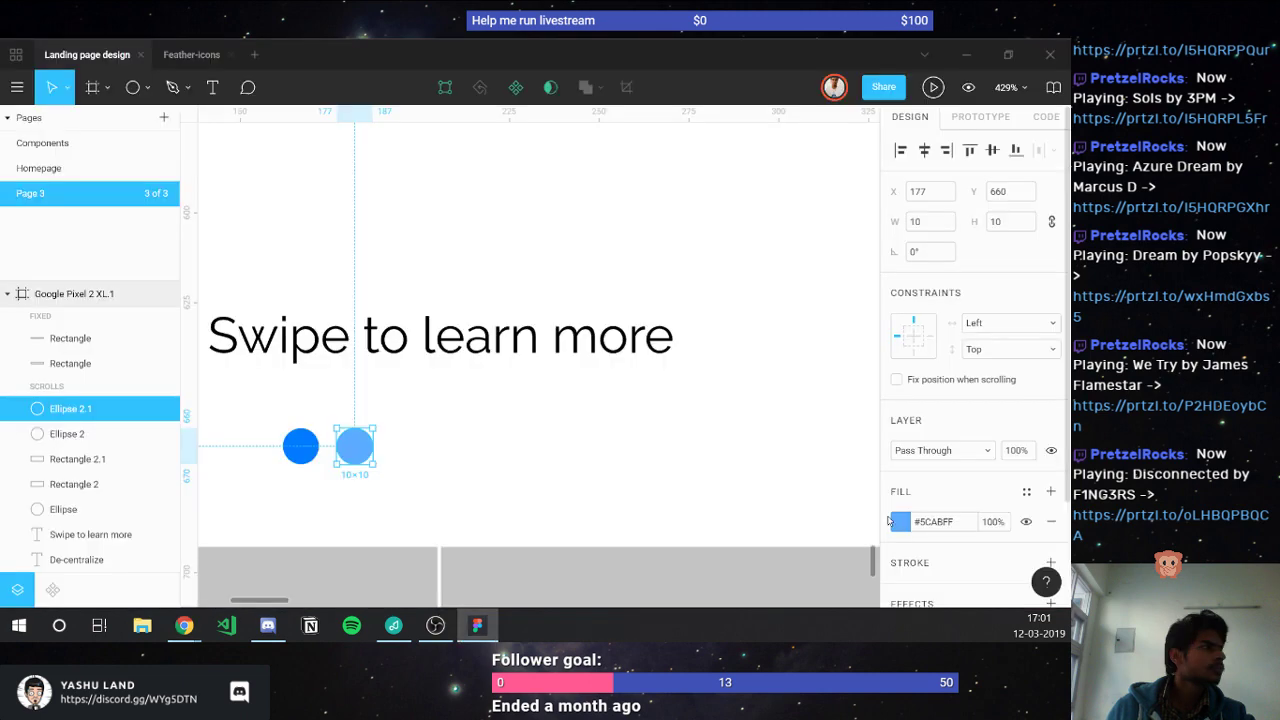
{"action": "left_click", "coordinate": [900, 521]}
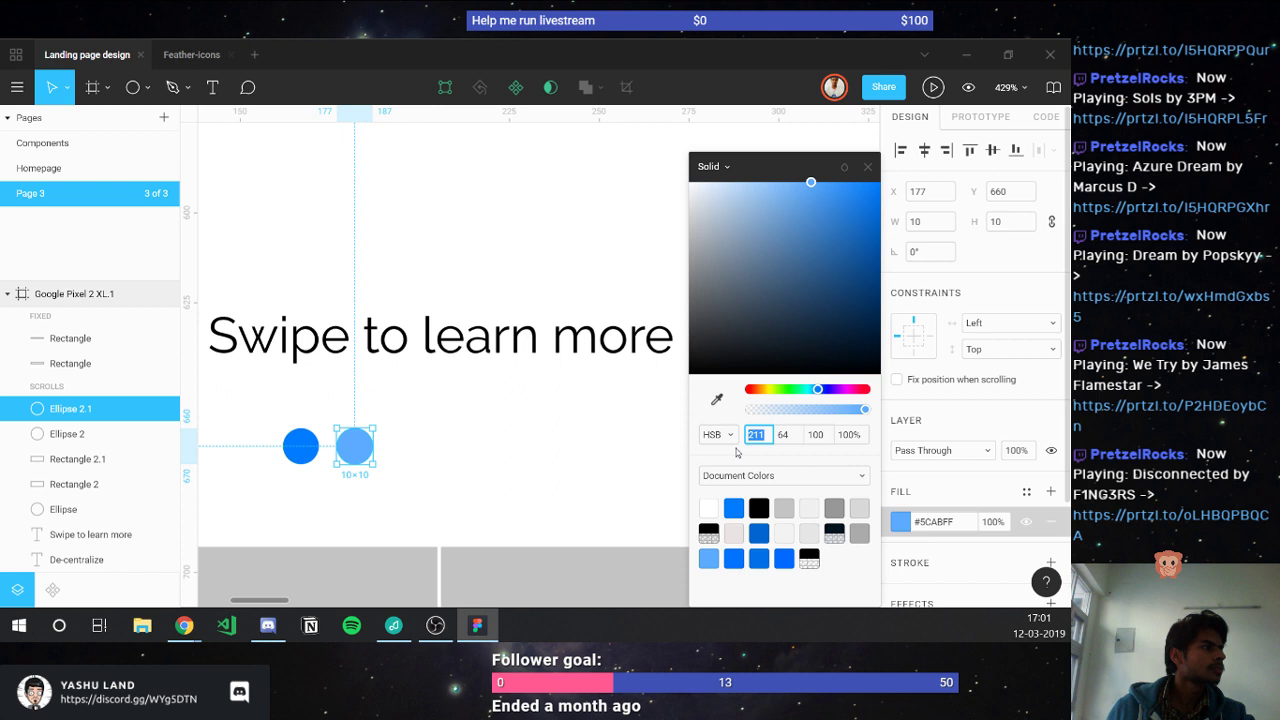
{"action": "left_click", "coordinate": [816, 435]}
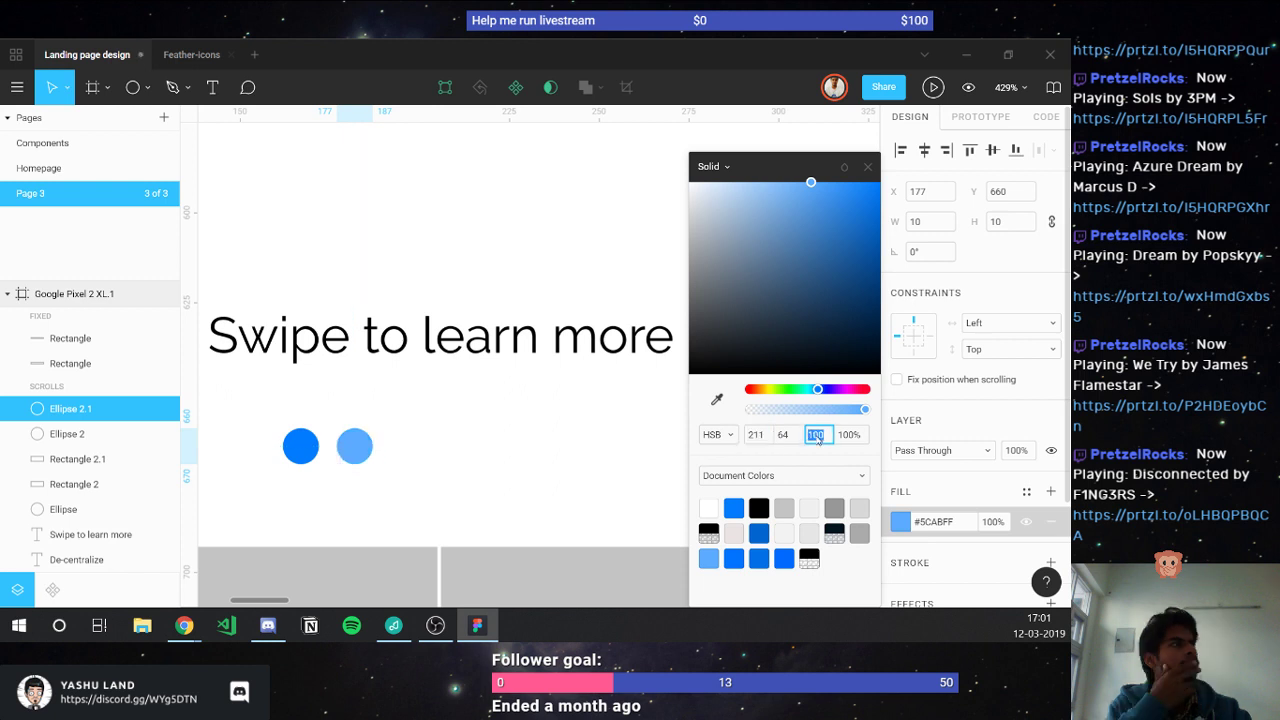
{"action": "left_click", "coordinate": [796, 437]}
{"action": "type", "text": "62"}
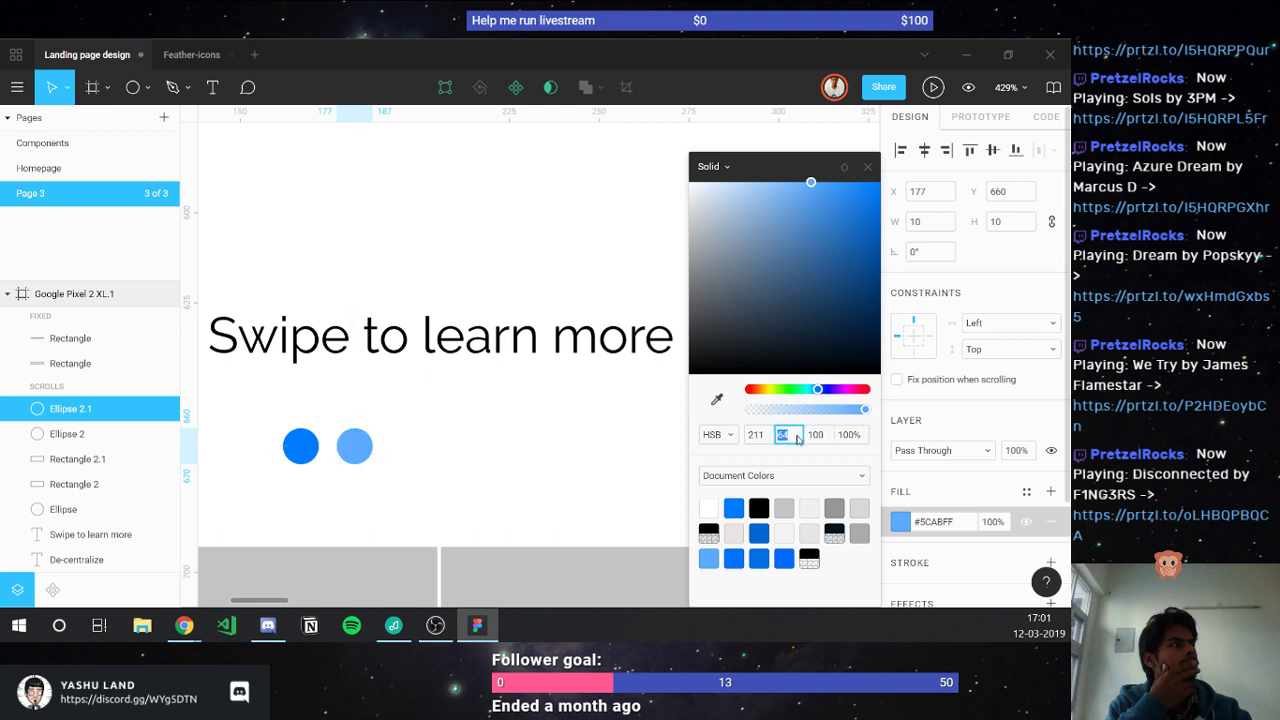
{"action": "key", "text": "Return"}
{"action": "type", "text": "49"}
{"action": "key", "text": "Return"}
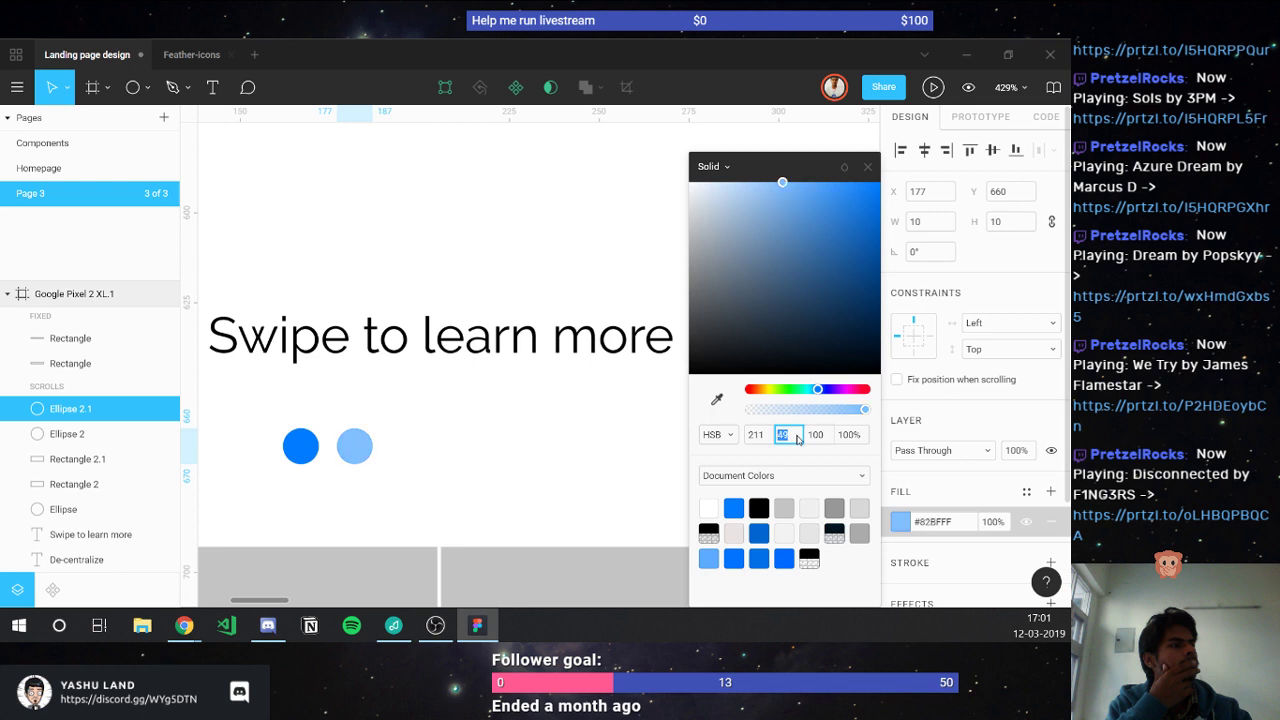
{"action": "key", "text": "Down"}
{"action": "key", "text": "Return"}
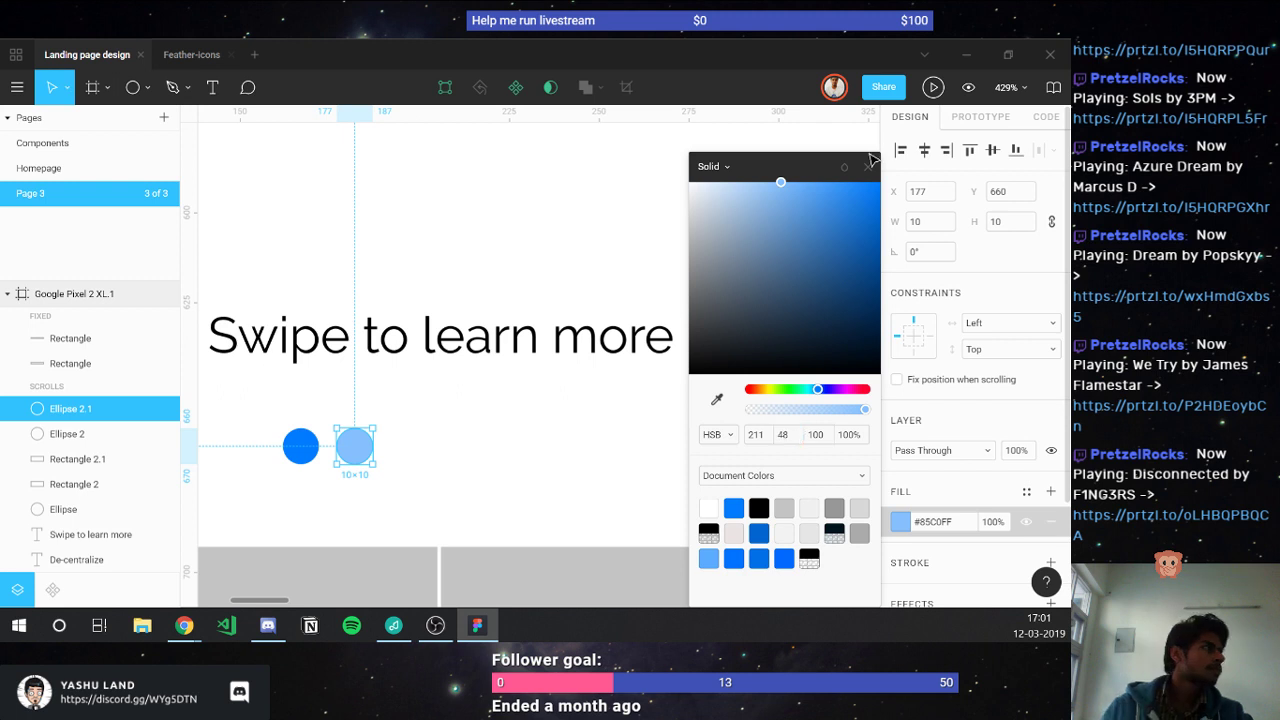
- Set the horizontal spacing between the dark blue and light blue circles to 8
{"action": "left_click", "coordinate": [296, 447], "text": "shift"}
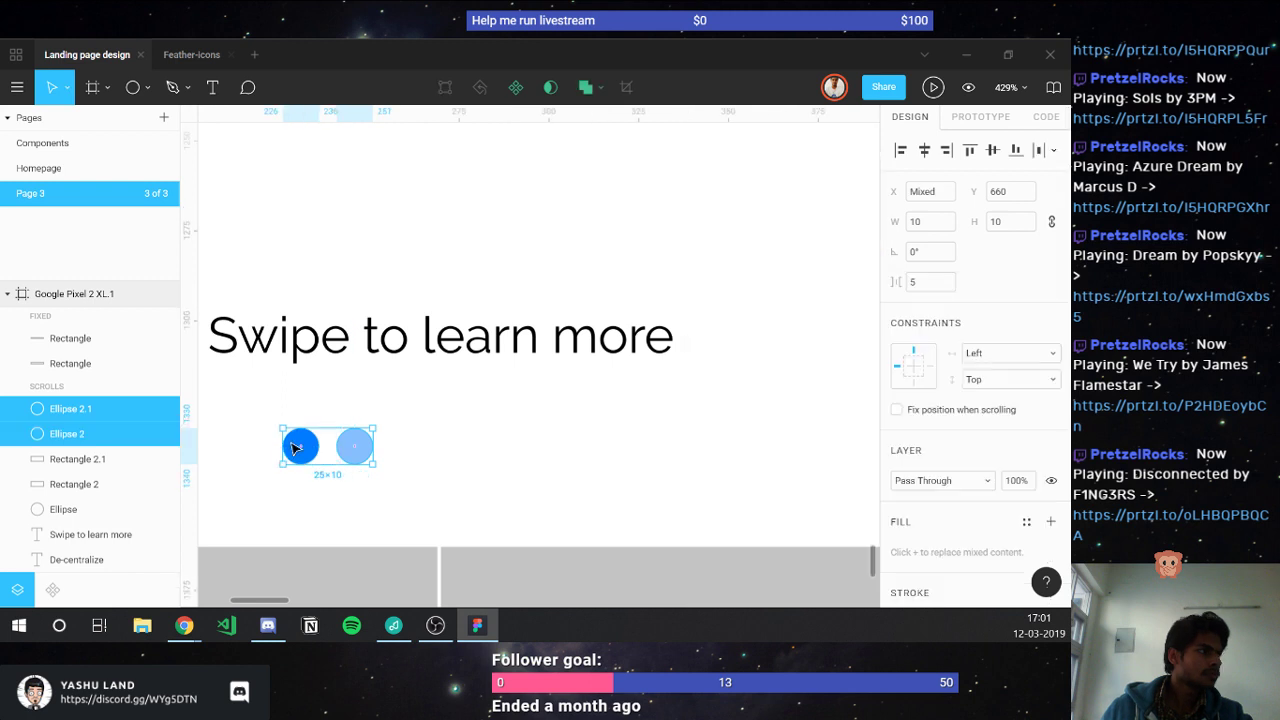
{"action": "left_click", "coordinate": [934, 284]}
{"action": "type", "text": "8"}
{"action": "key", "text": "Return"}
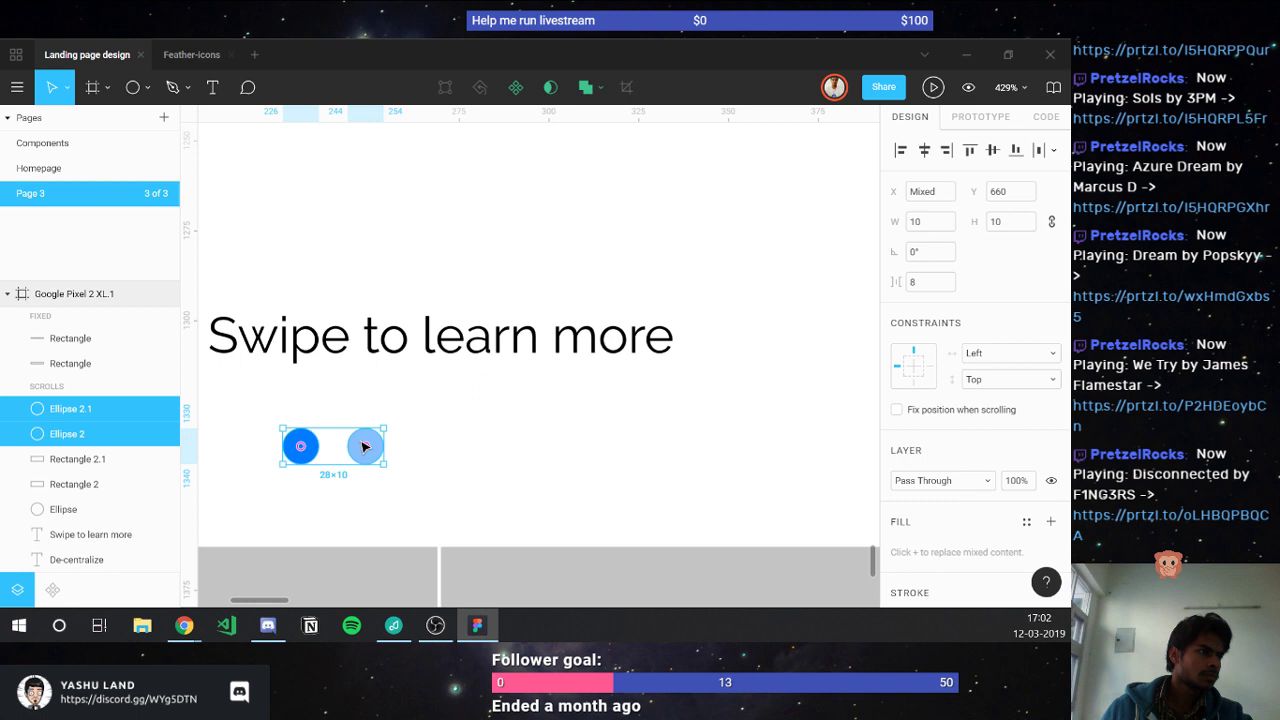
- Duplicate the light blue circle three times along the row at Y 660, keeping the 8 px gap between circles
{"action": "left_click_drag", "start_coordinate": [365, 447], "coordinate": [430, 452]}
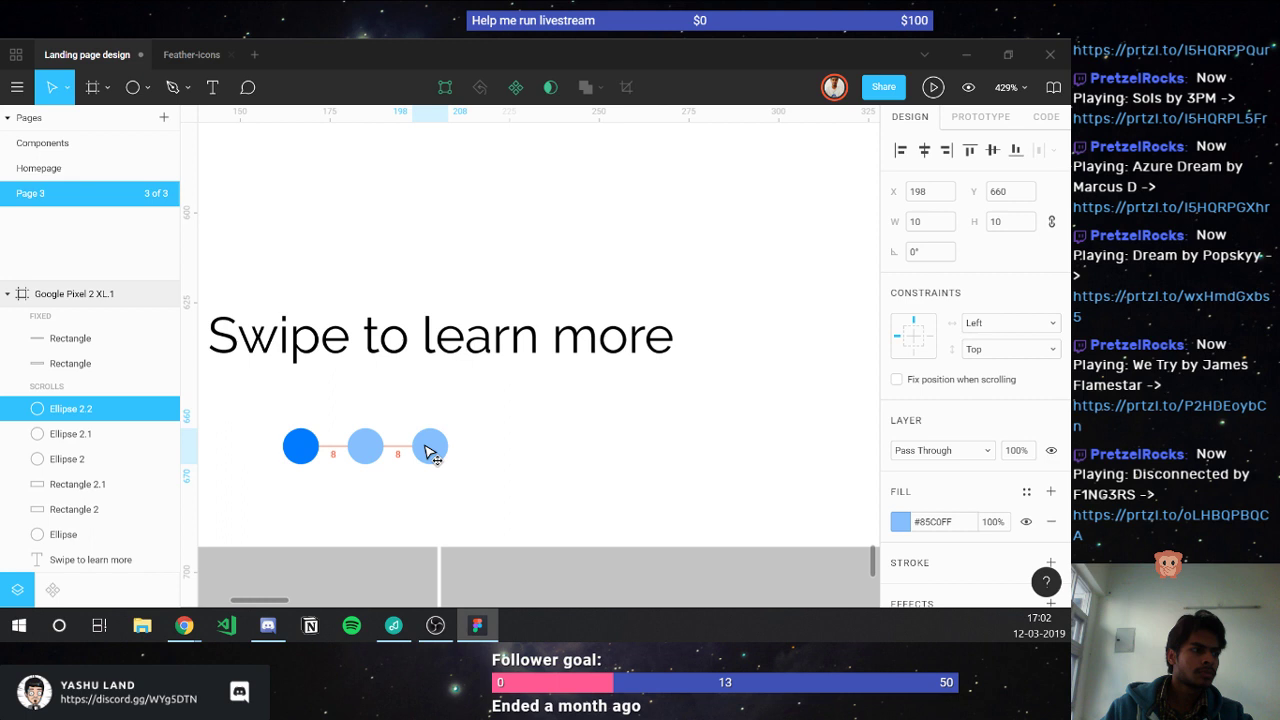
{"action": "key", "text": "ctrl+d"}
{"action": "key", "text": "ctrl+d"}
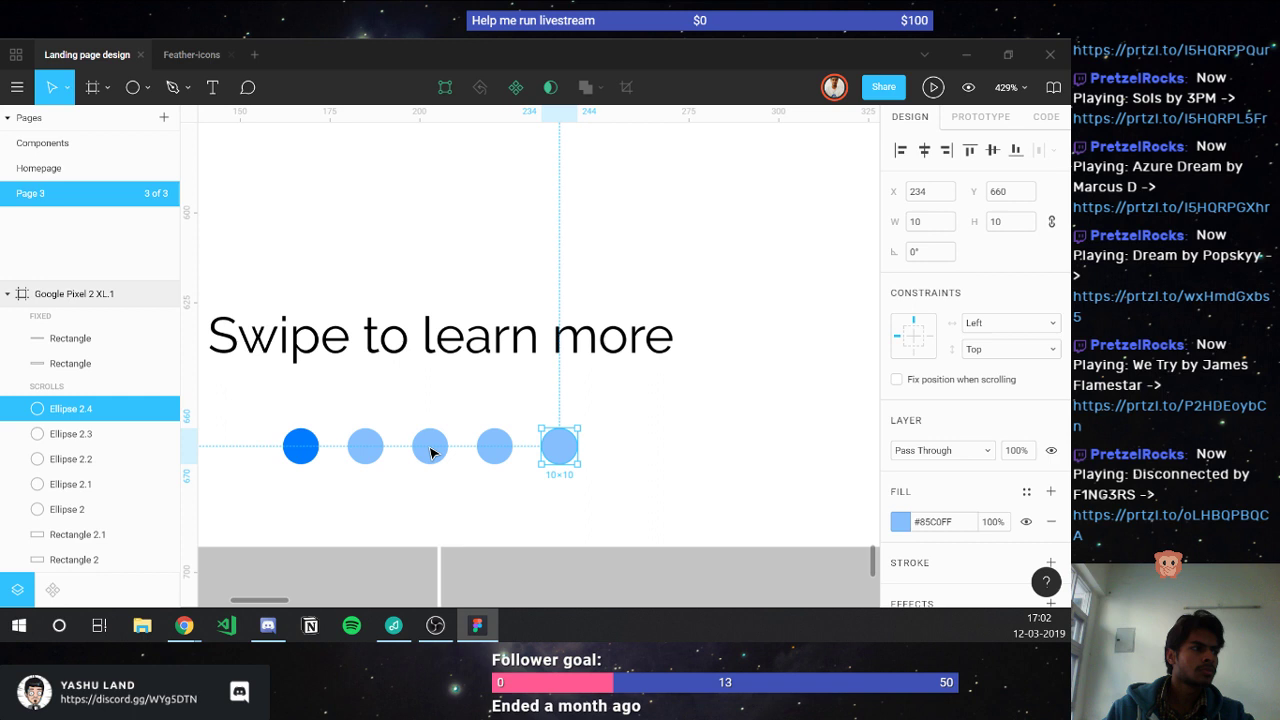
- Group the first four pagination dots and move the fifth dot's layer into that group
{"action": "key", "text": "ctrl+g"}
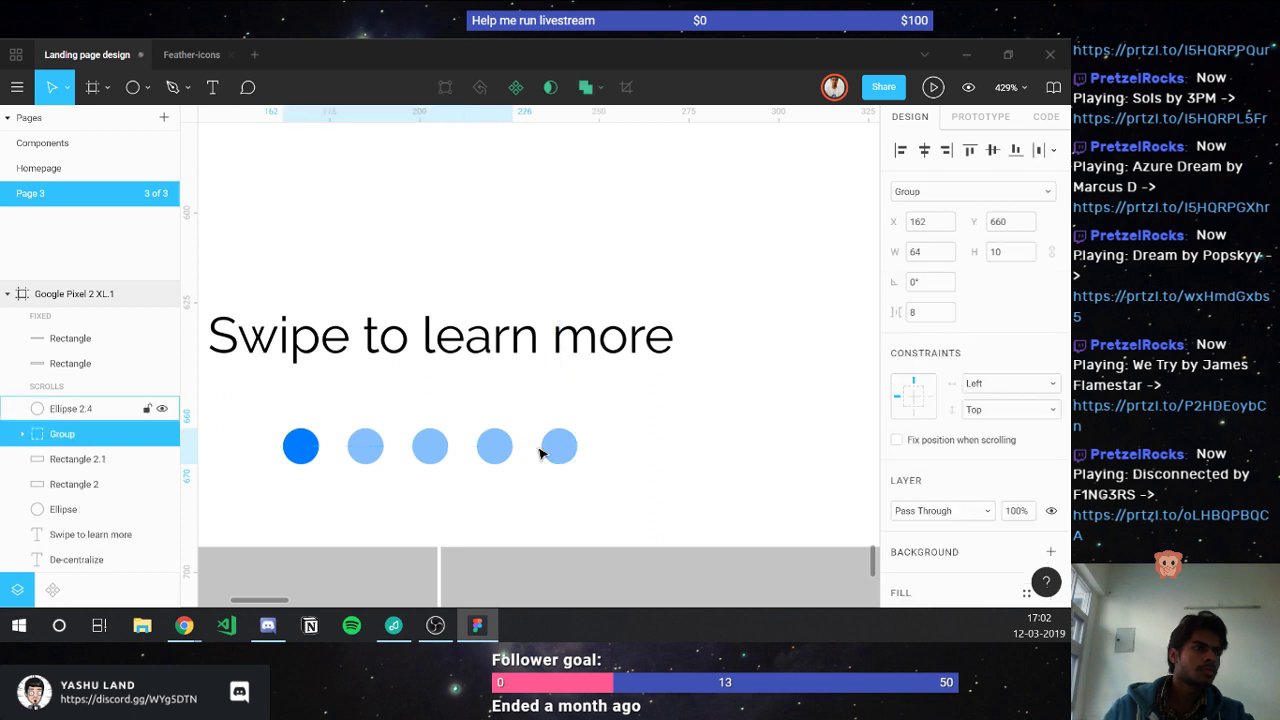
{"action": "left_click", "coordinate": [22, 434]}
{"action": "left_click_drag", "start_coordinate": [44, 410], "coordinate": [77, 455]}
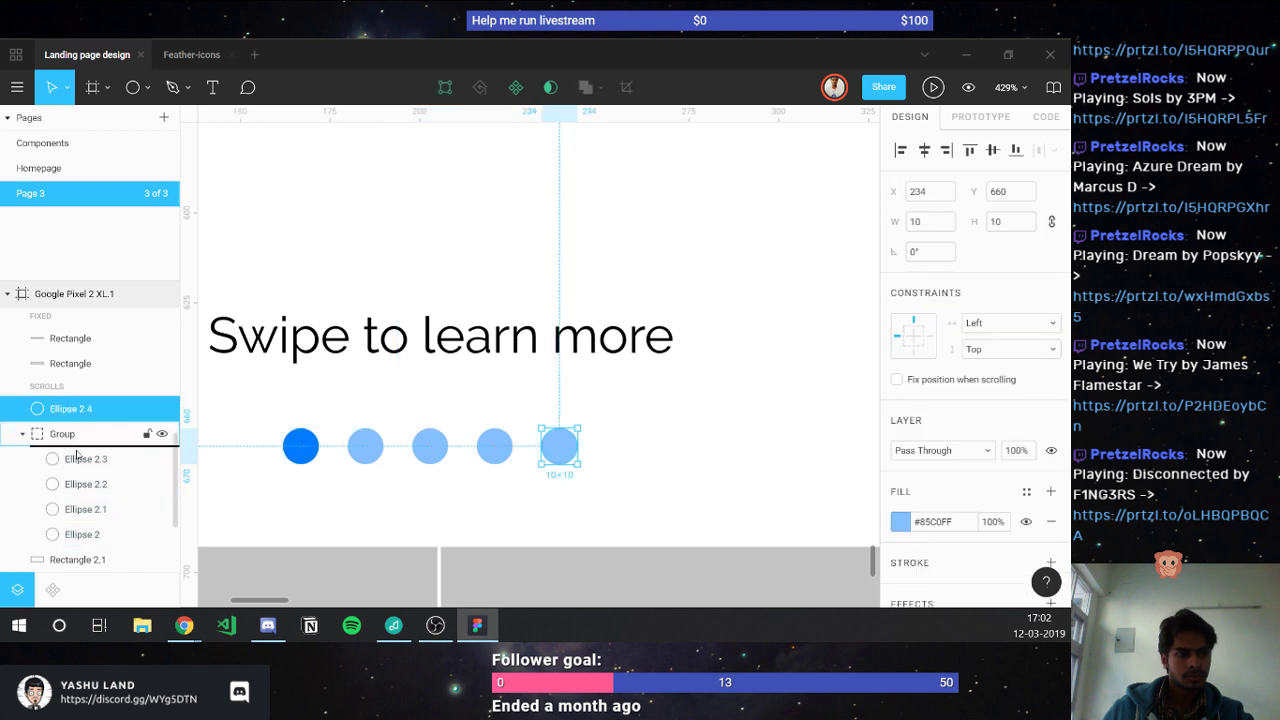
{"action": "left_click_drag", "start_coordinate": [77, 455], "coordinate": [78, 456]}
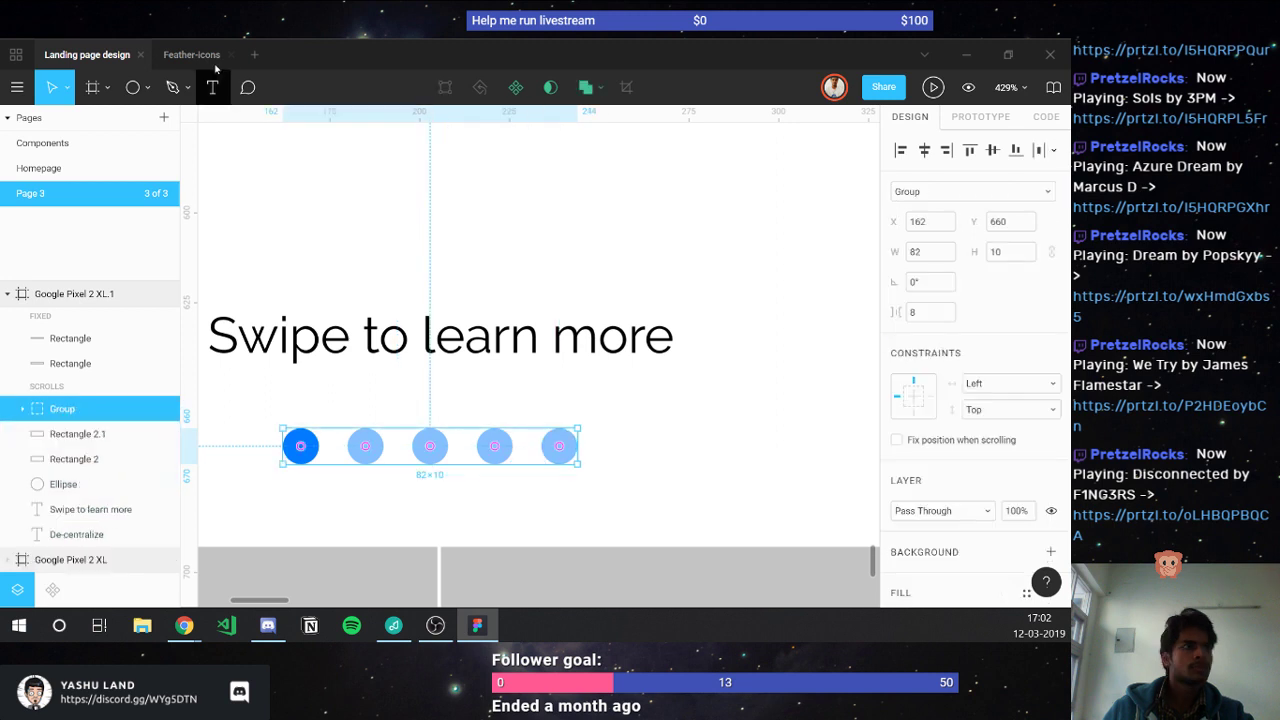
- Nudge the pagination dots group down to Y 663, leaving 20 px above the grey bottom blocks
{"action": "scroll", "coordinate": [335, 378], "scroll_direction": "down", "scroll_amount": 5}
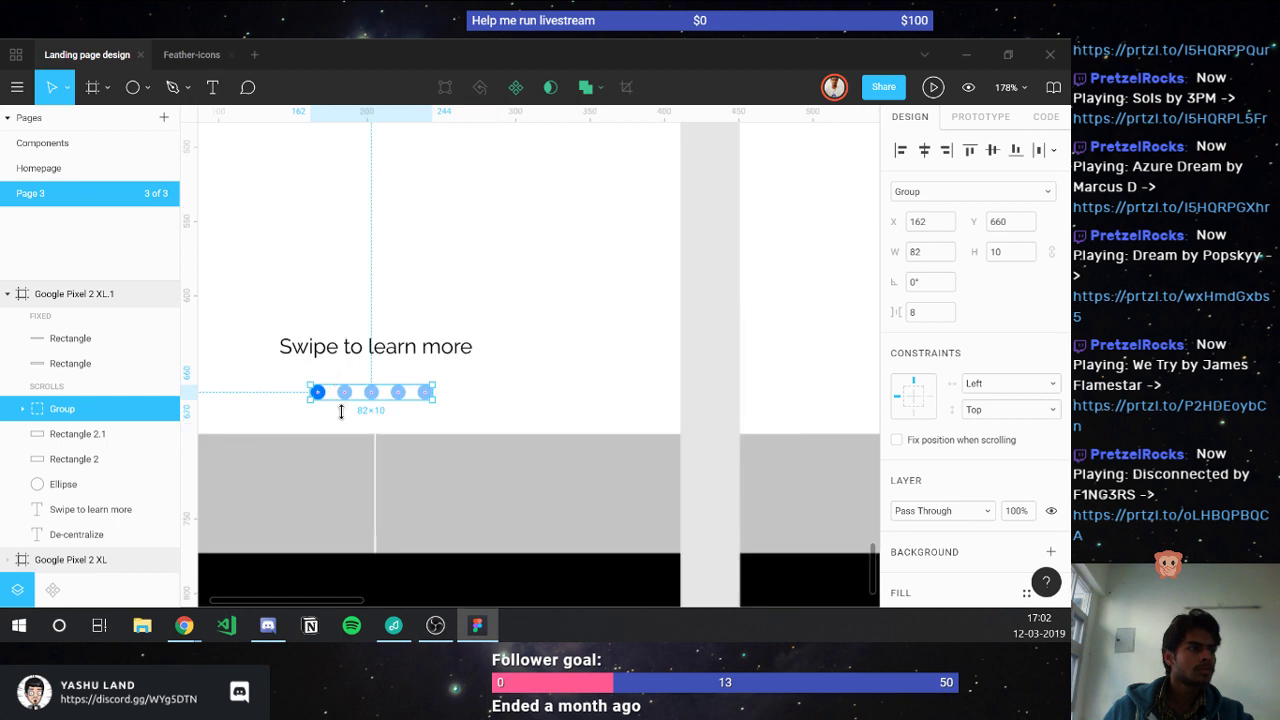
{"action": "scroll", "coordinate": [340, 449], "scroll_direction": "up", "scroll_amount": 4}
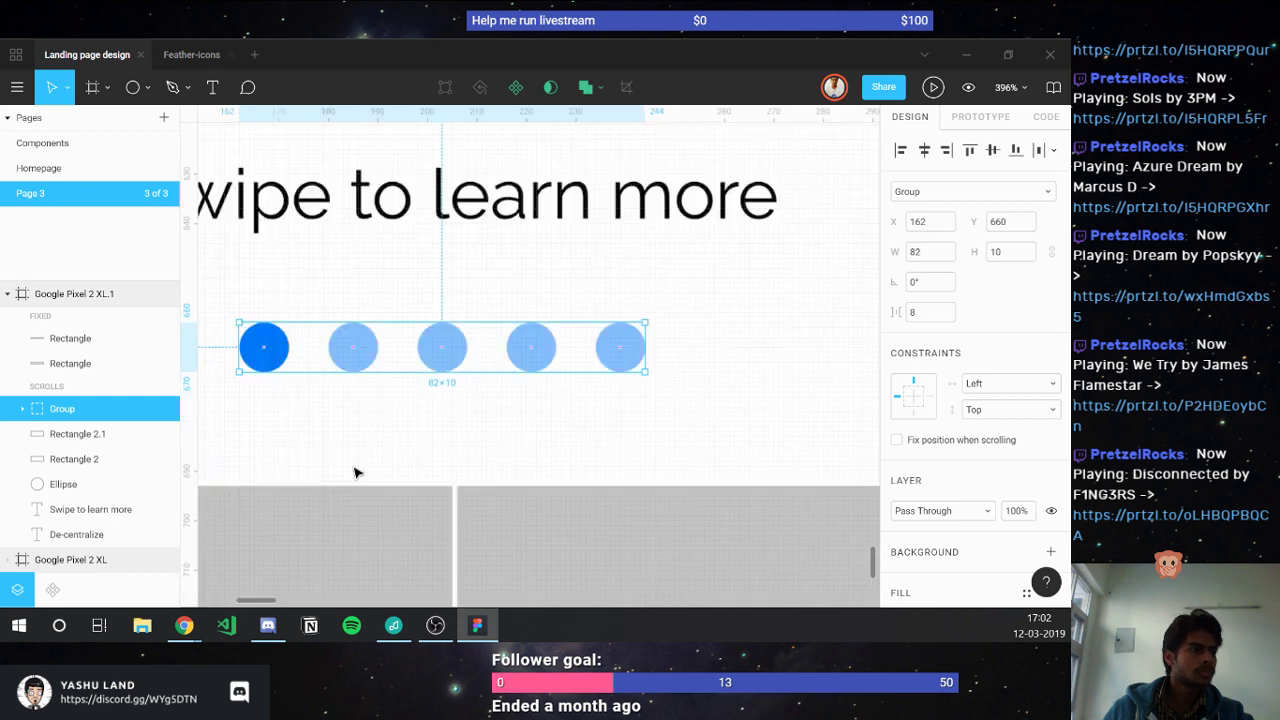
{"action": "scroll", "coordinate": [370, 500], "scroll_direction": "up", "scroll_amount": 3}
{"action": "key", "text": "Down"}
{"action": "key", "text": "Down"}
{"action": "key", "text": "Down"}
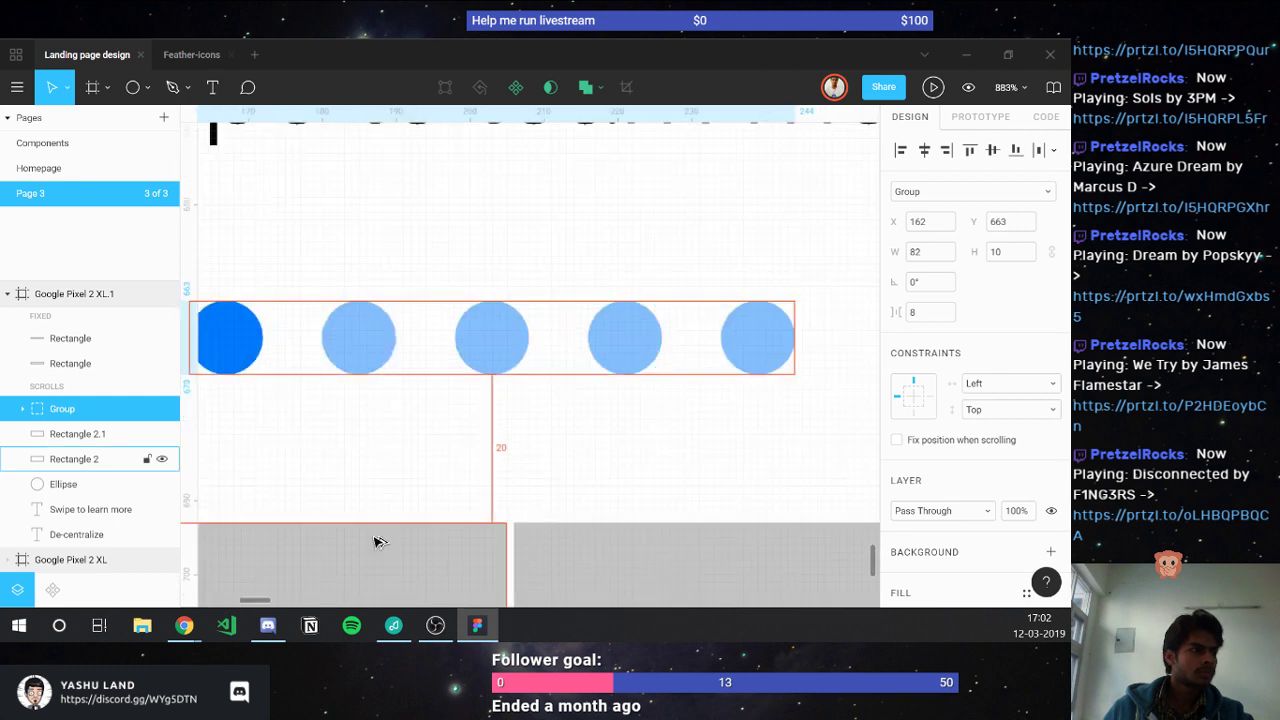
{"action": "scroll", "coordinate": [375, 541], "scroll_direction": "down", "scroll_amount": 5}
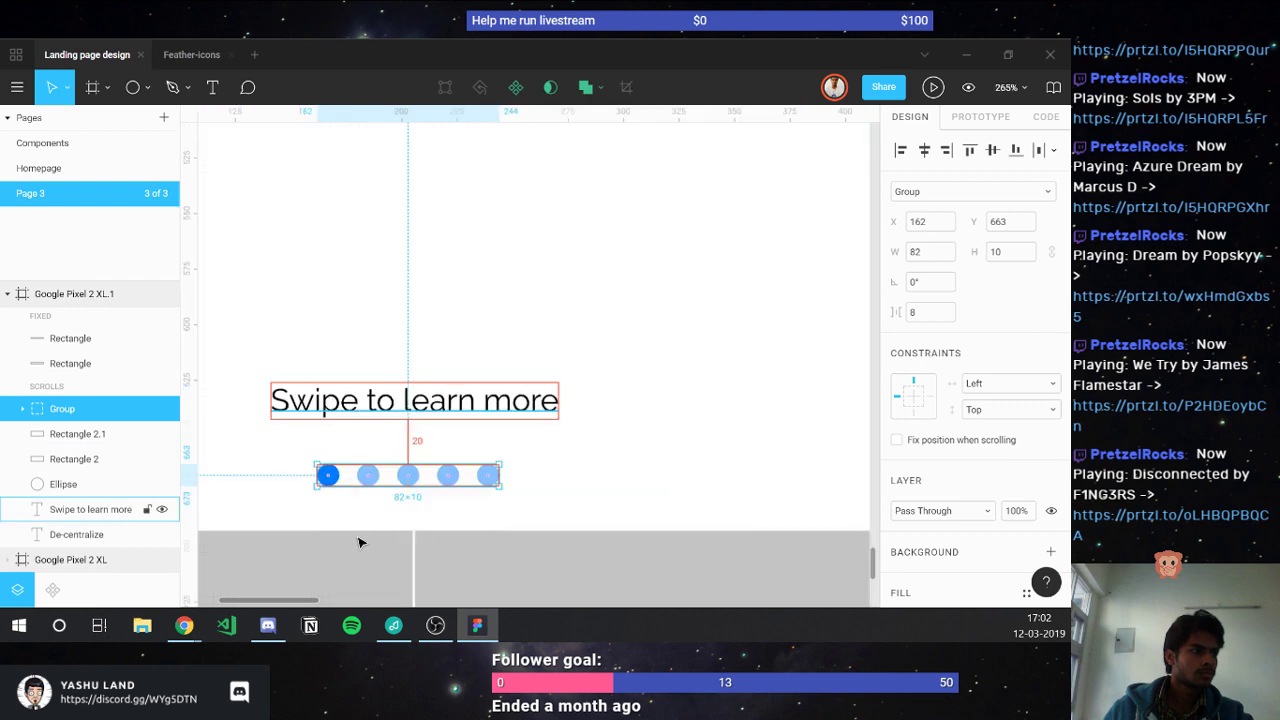
- Set the font size of the "Swipe to learn more" text to 12
{"action": "left_click", "coordinate": [325, 405]}
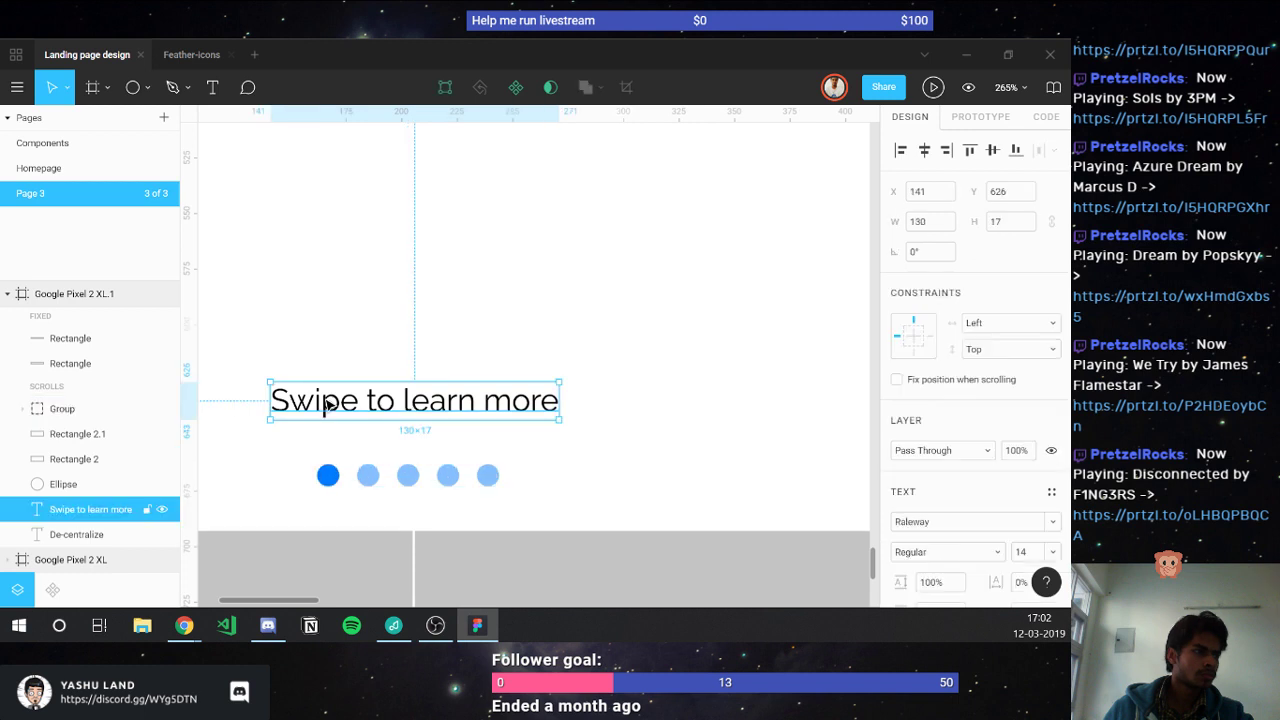
{"action": "left_click", "coordinate": [1028, 551]}
{"action": "type", "text": "12"}
{"action": "key", "text": "Return"}
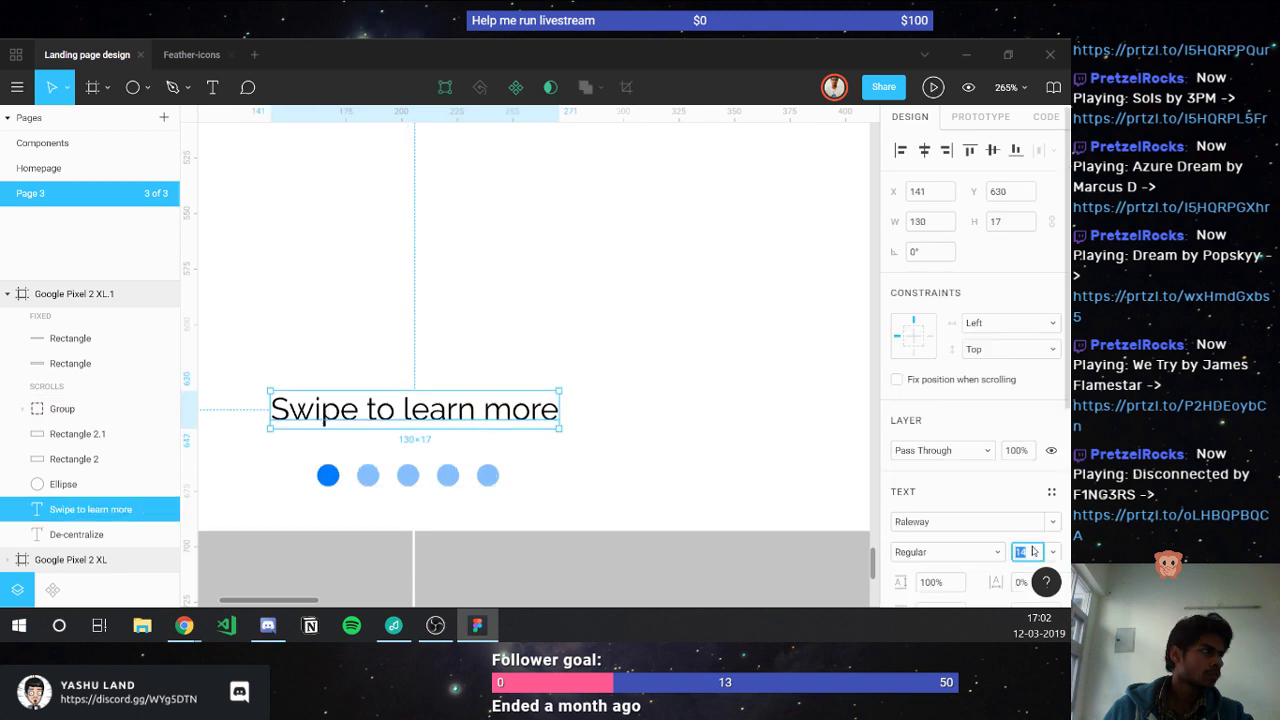
- Move the "Swipe to learn more" text down to Y 632 and center the dots group horizontally in the frame at X 165
{"action": "key", "text": "alt"}
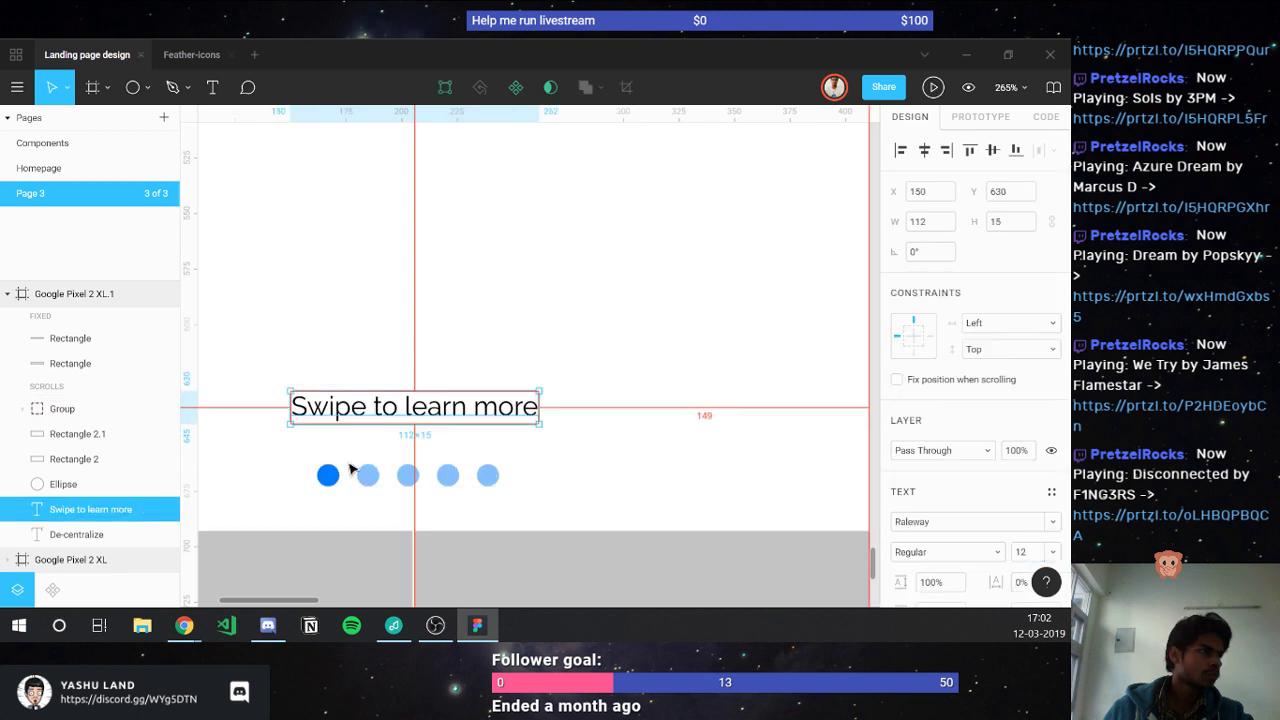
{"action": "key", "text": "Down"}
{"action": "key", "text": "Down"}
{"action": "key", "text": "Down"}
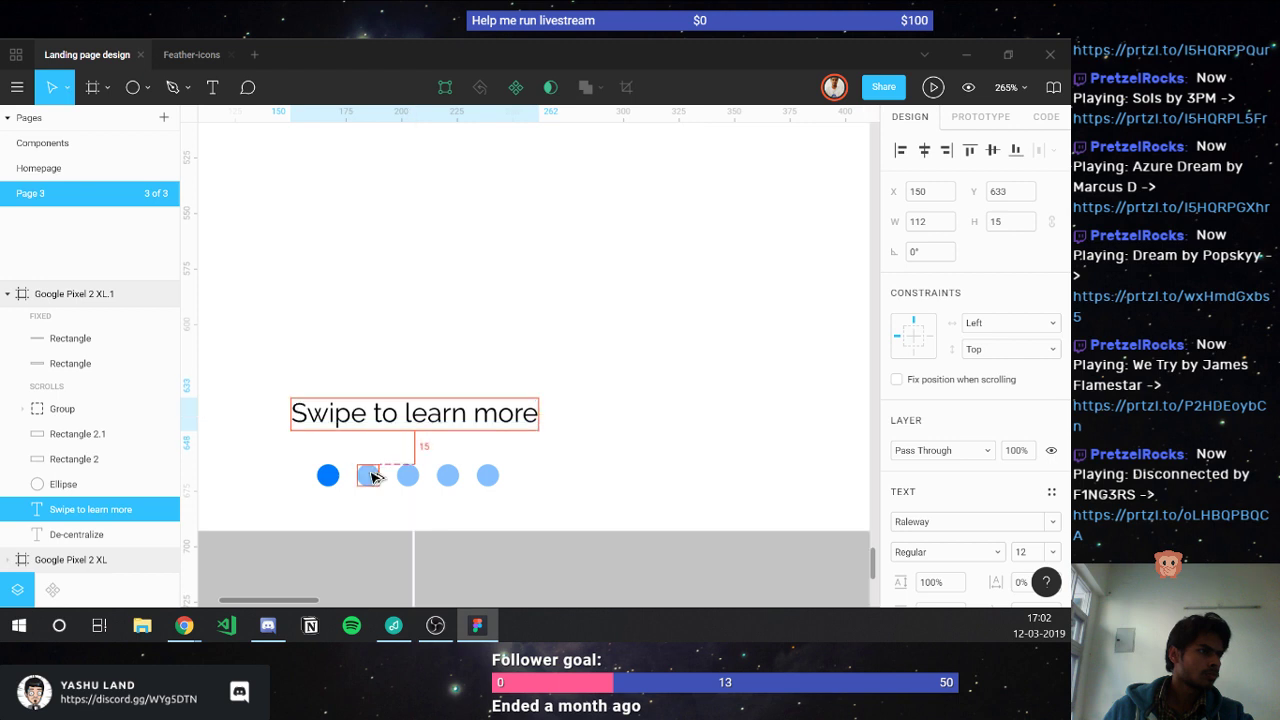
{"action": "key", "text": "Escape"}
{"action": "left_click", "coordinate": [338, 417]}
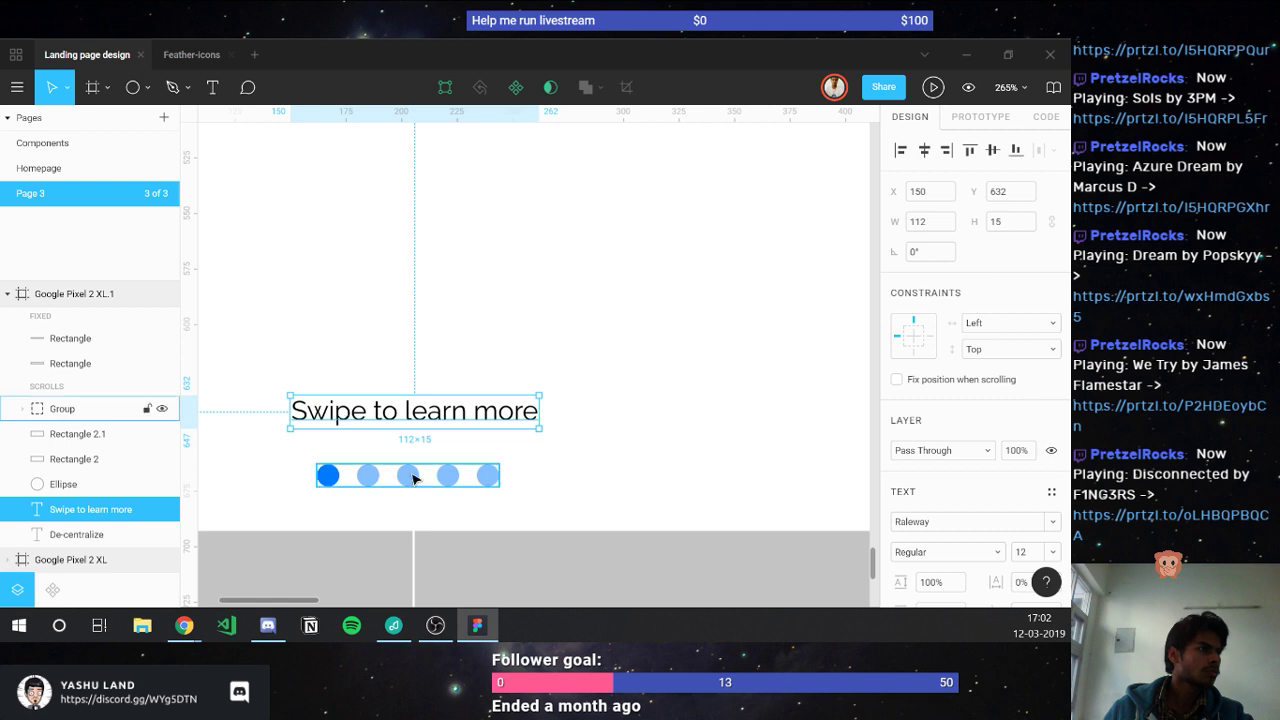
{"action": "left_click_drag", "start_coordinate": [413, 478], "coordinate": [419, 478]}
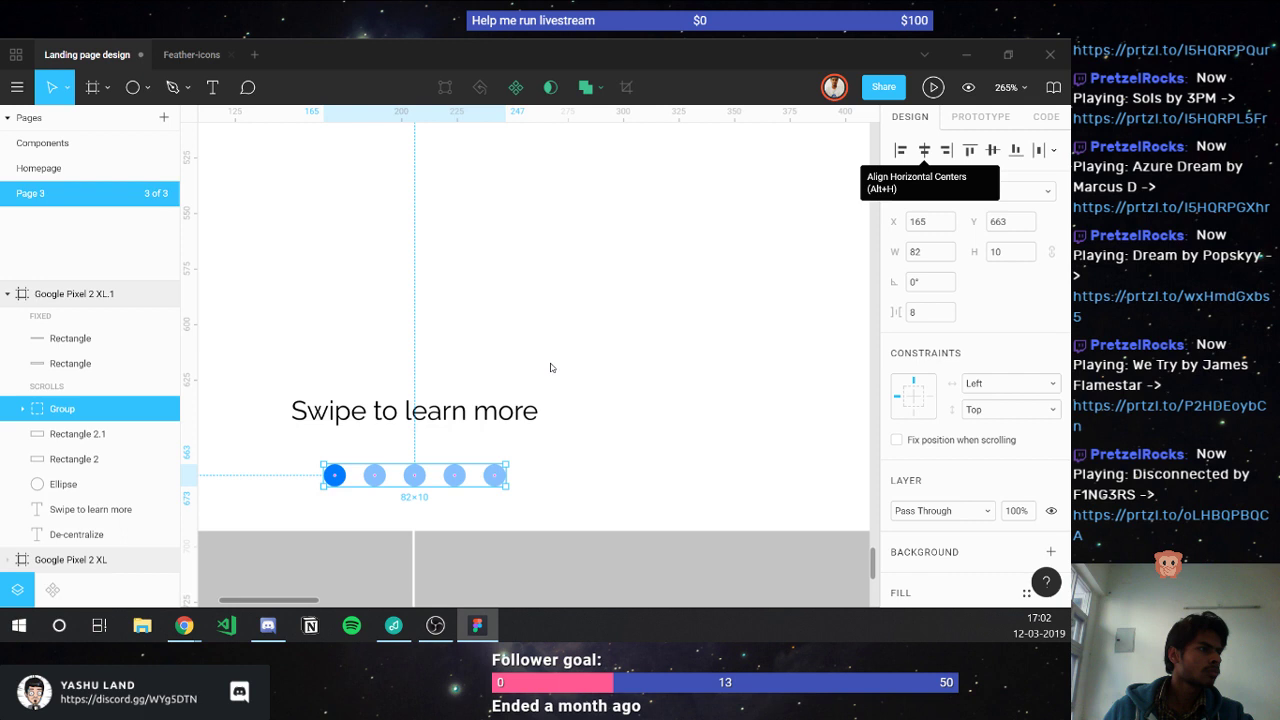
{"action": "left_click", "coordinate": [550, 368]}
- Group the two grey bottom rectangles of the first screen
{"action": "scroll", "coordinate": [550, 368], "scroll_direction": "down", "scroll_amount": 5}
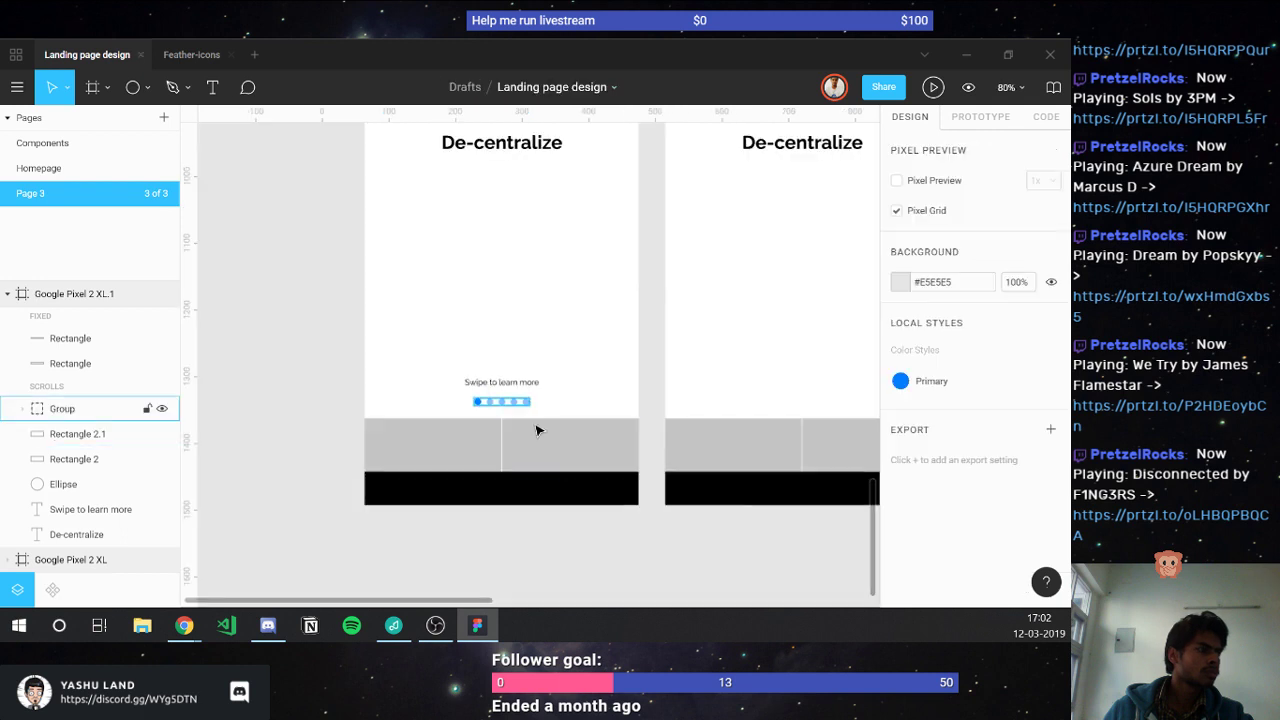
{"action": "left_click", "coordinate": [537, 430]}
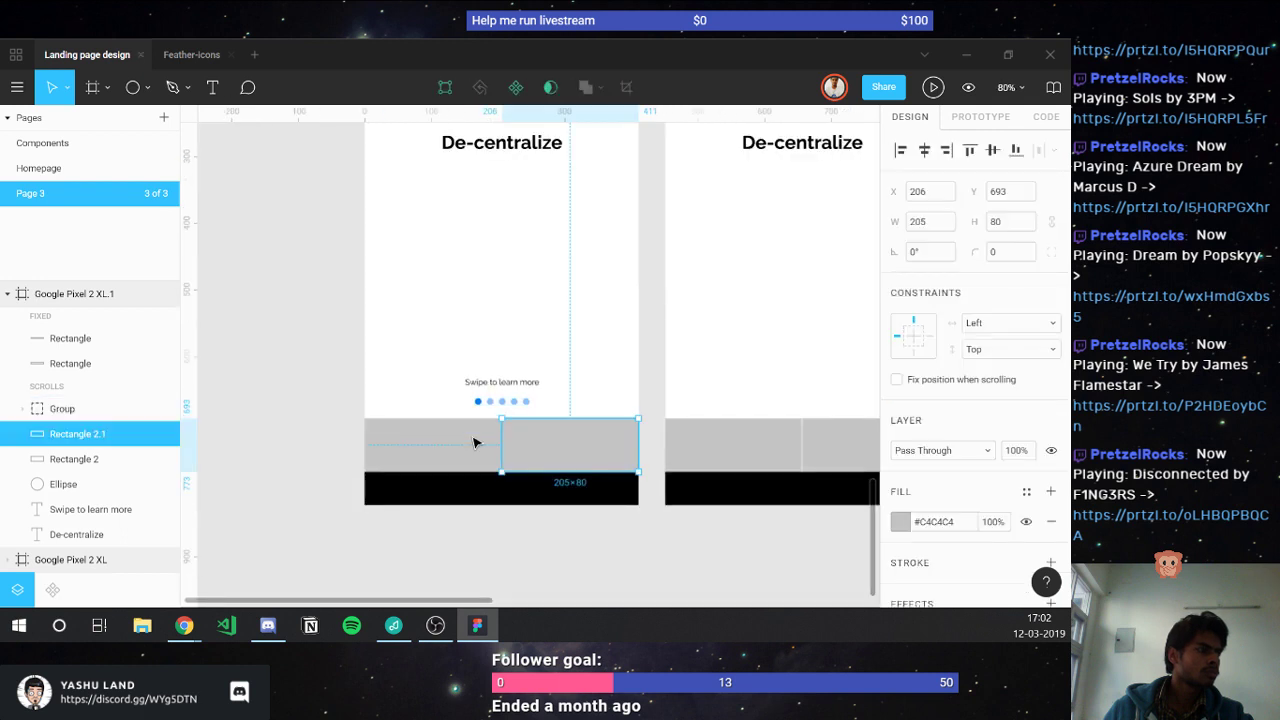
{"action": "left_click", "coordinate": [475, 442], "text": "shift"}
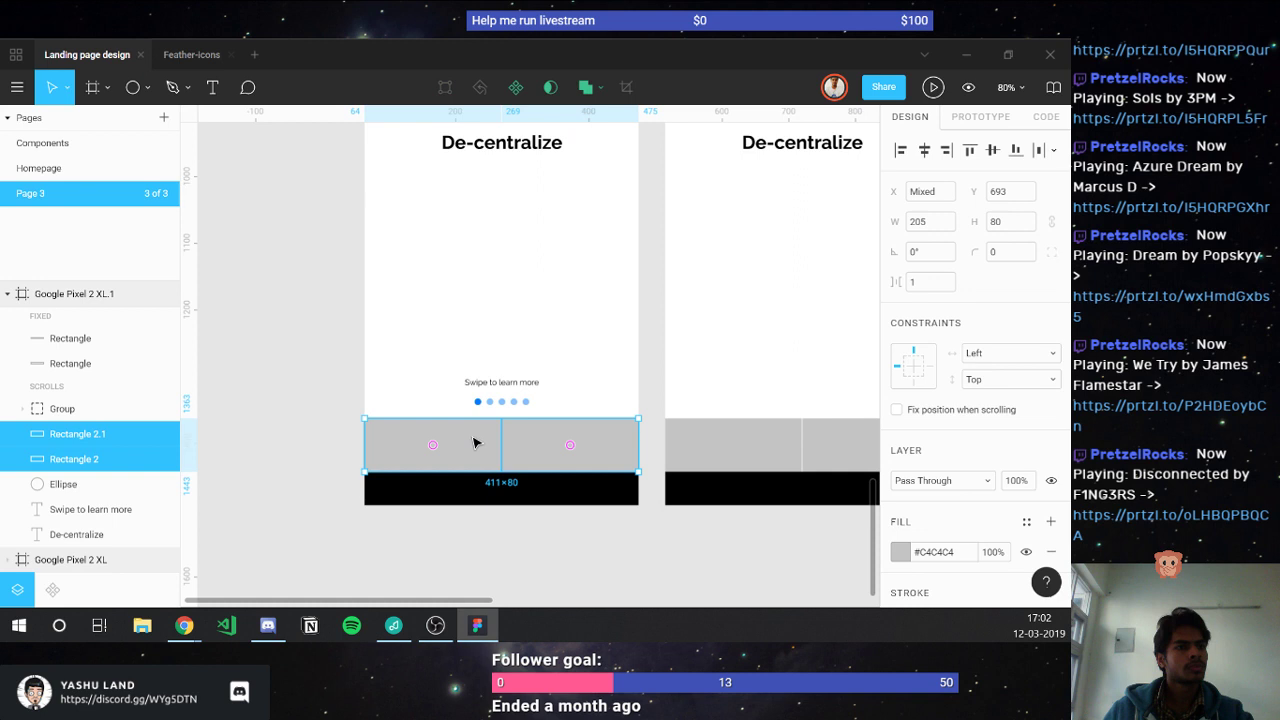
{"action": "key", "text": "ctrl+g"}
- Distribute the swipe text, pagination dots and grey block group vertically with a spacing of 12
{"action": "left_click", "coordinate": [500, 395], "text": "shift"}
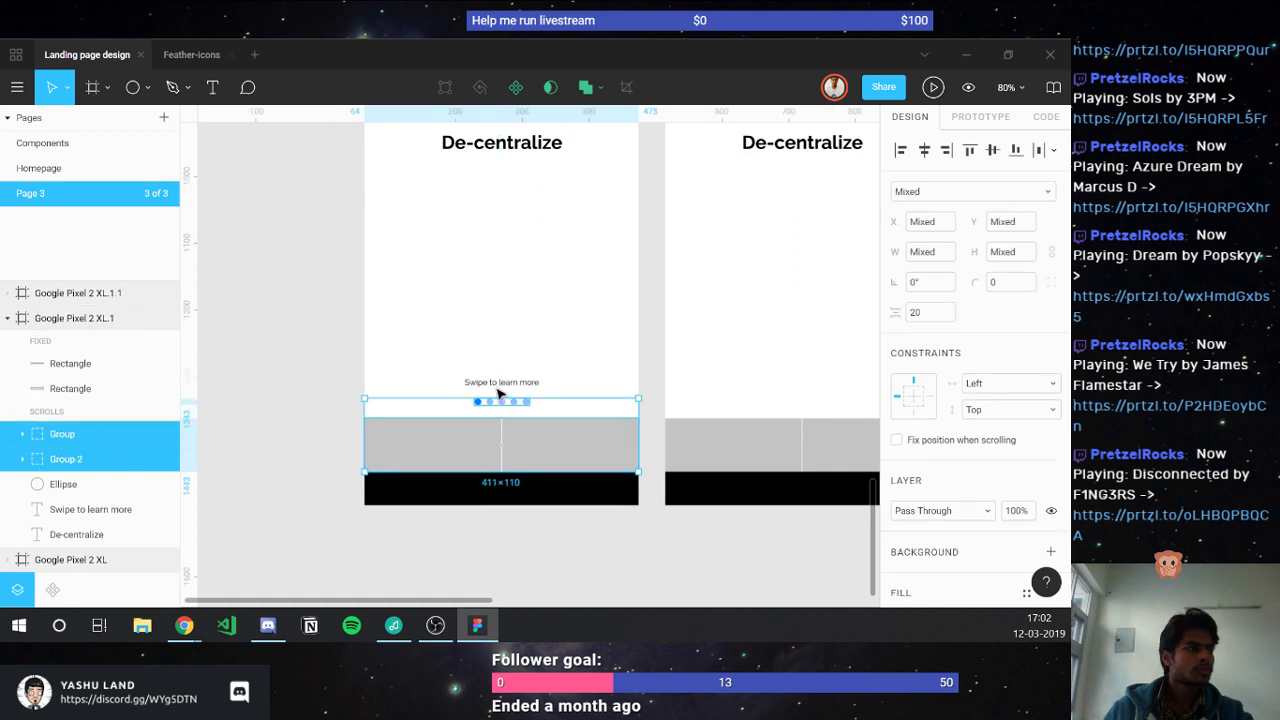
{"action": "left_click", "coordinate": [500, 384], "text": "shift"}
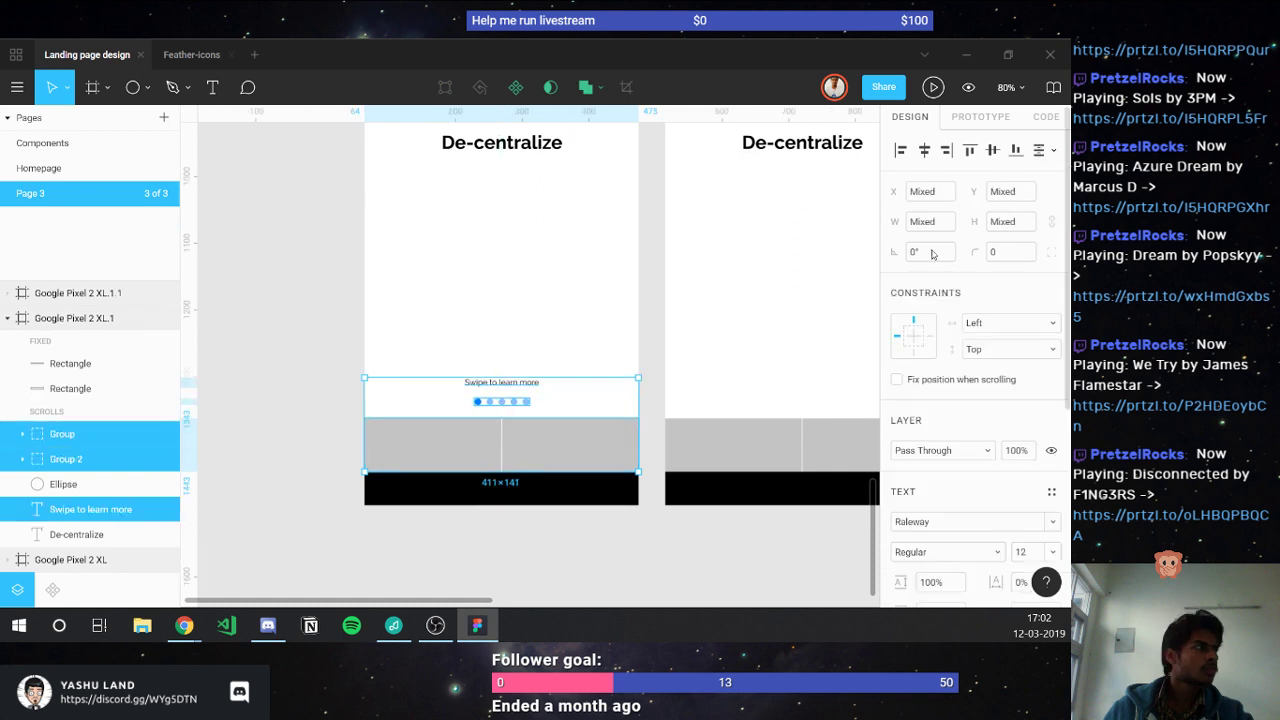
{"action": "left_click", "coordinate": [1038, 151]}
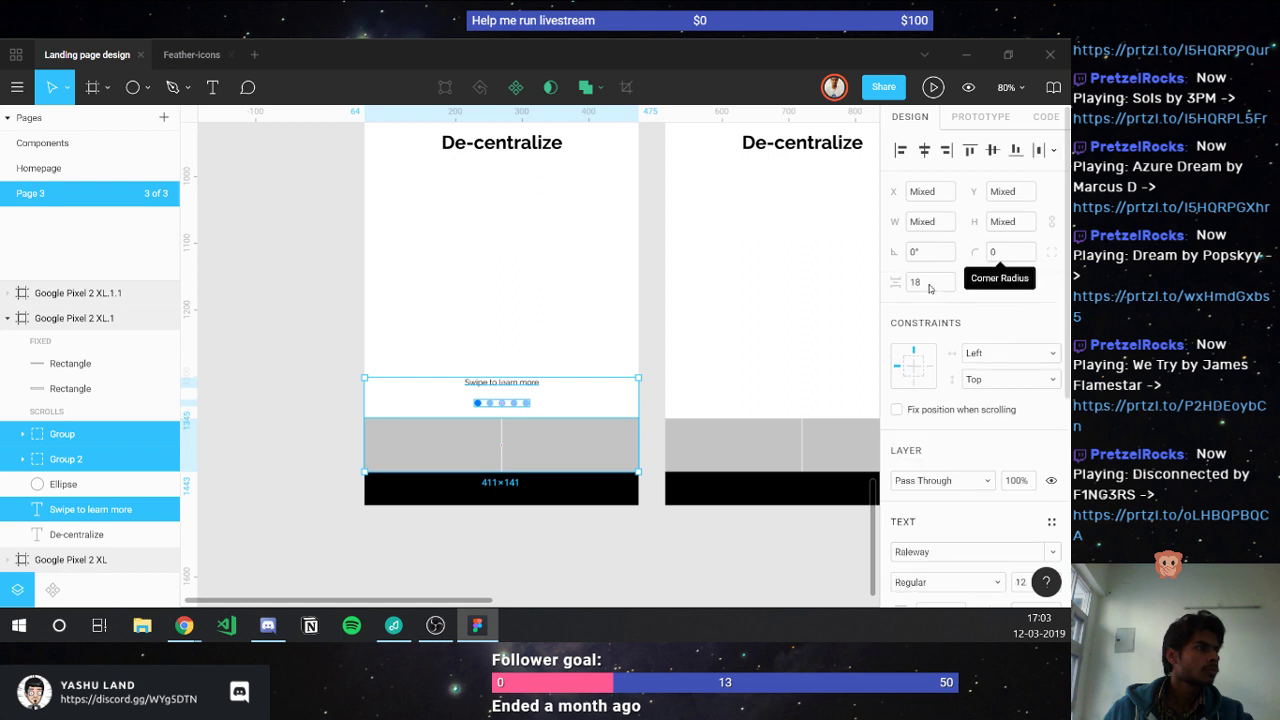
{"action": "left_click", "coordinate": [929, 288]}
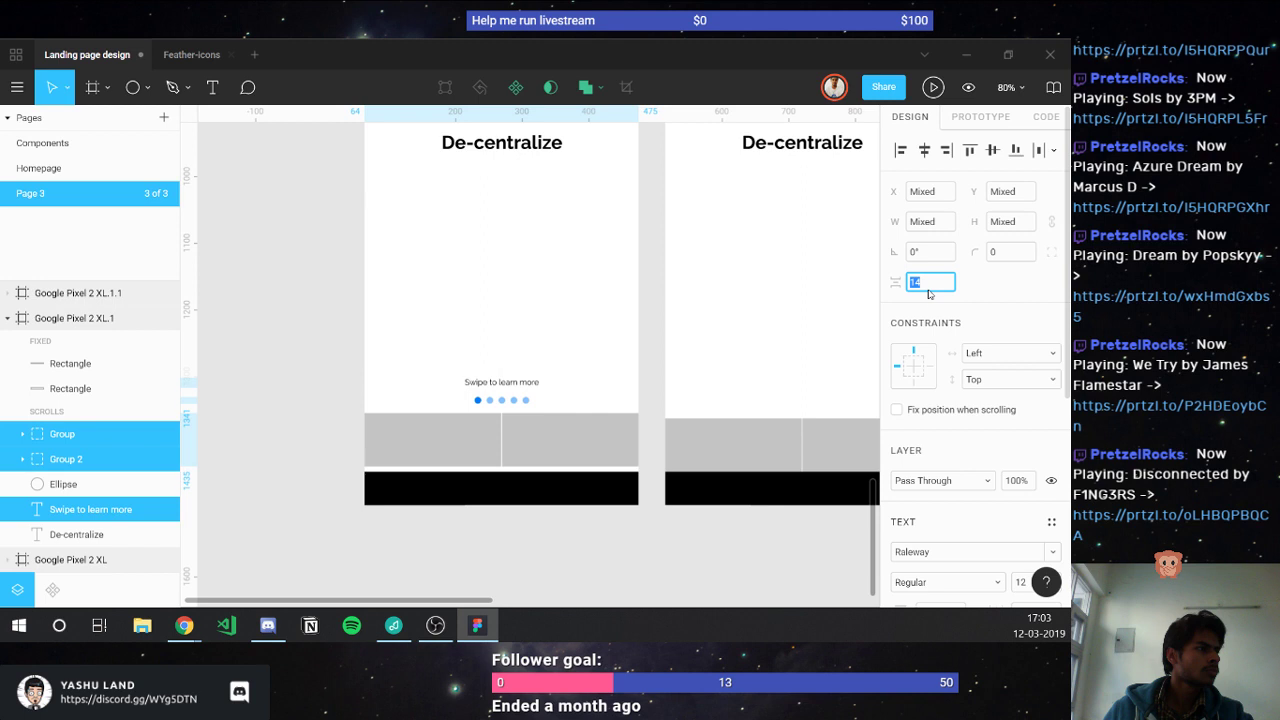
{"action": "key", "text": "Down"}
{"action": "key", "text": "Down"}
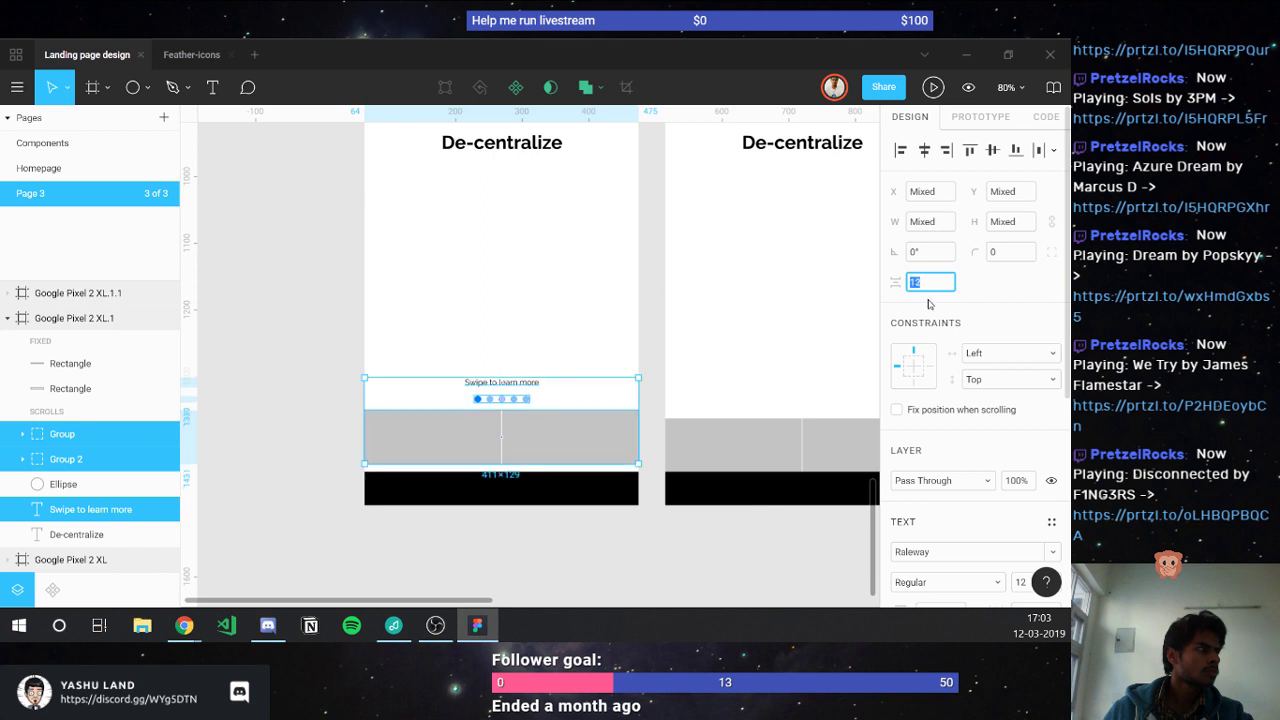
- Move the swipe text, dots and grey blocks down together so the blocks rest on the black bar at Y 693
{"action": "left_click", "coordinate": [577, 436]}
{"action": "left_click_drag", "start_coordinate": [577, 436], "coordinate": [559, 451]}
{"action": "key", "text": "Escape"}
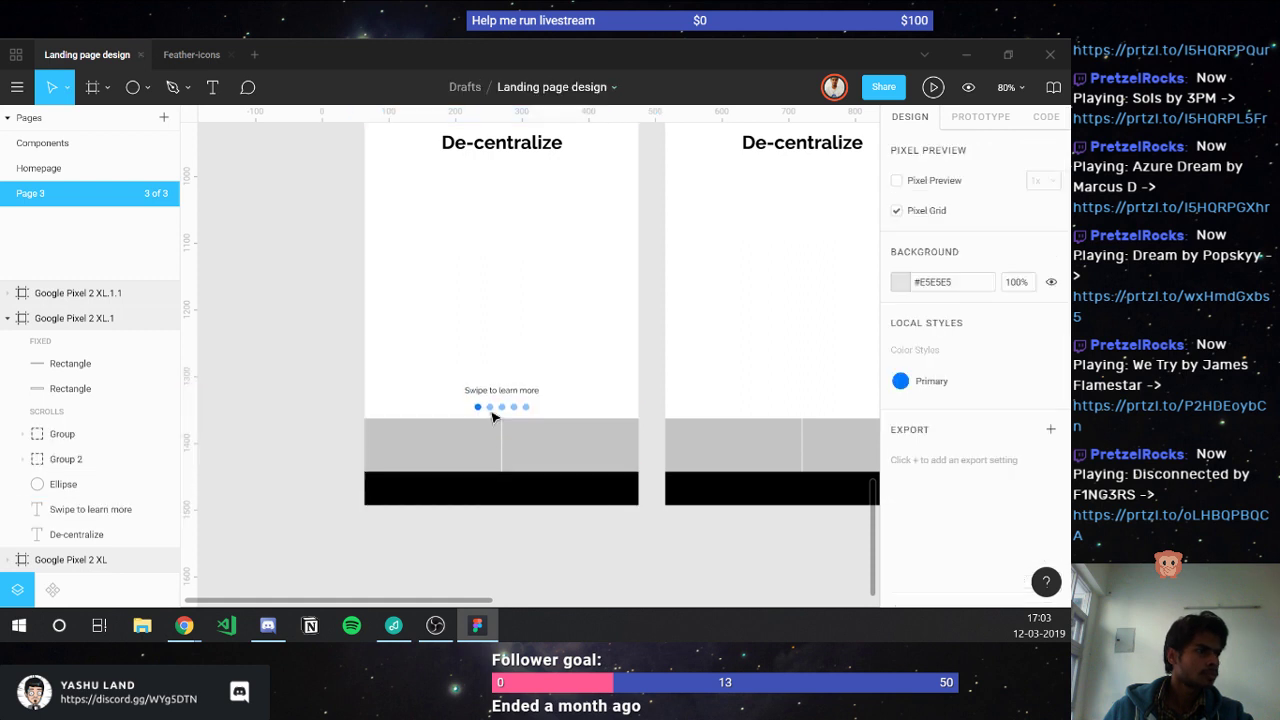
- Nudge the pagination dots group on the first screen up to Y 669
{"action": "left_click", "coordinate": [46, 459]}
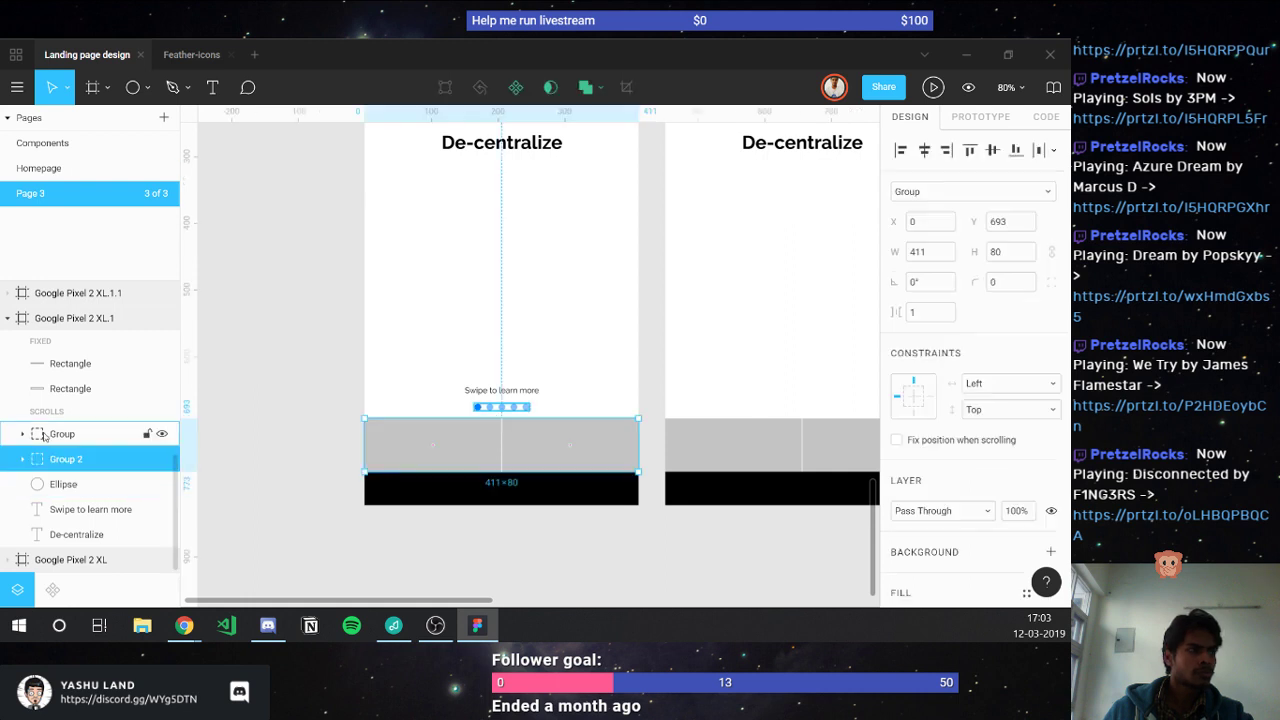
{"action": "left_click", "coordinate": [43, 435]}
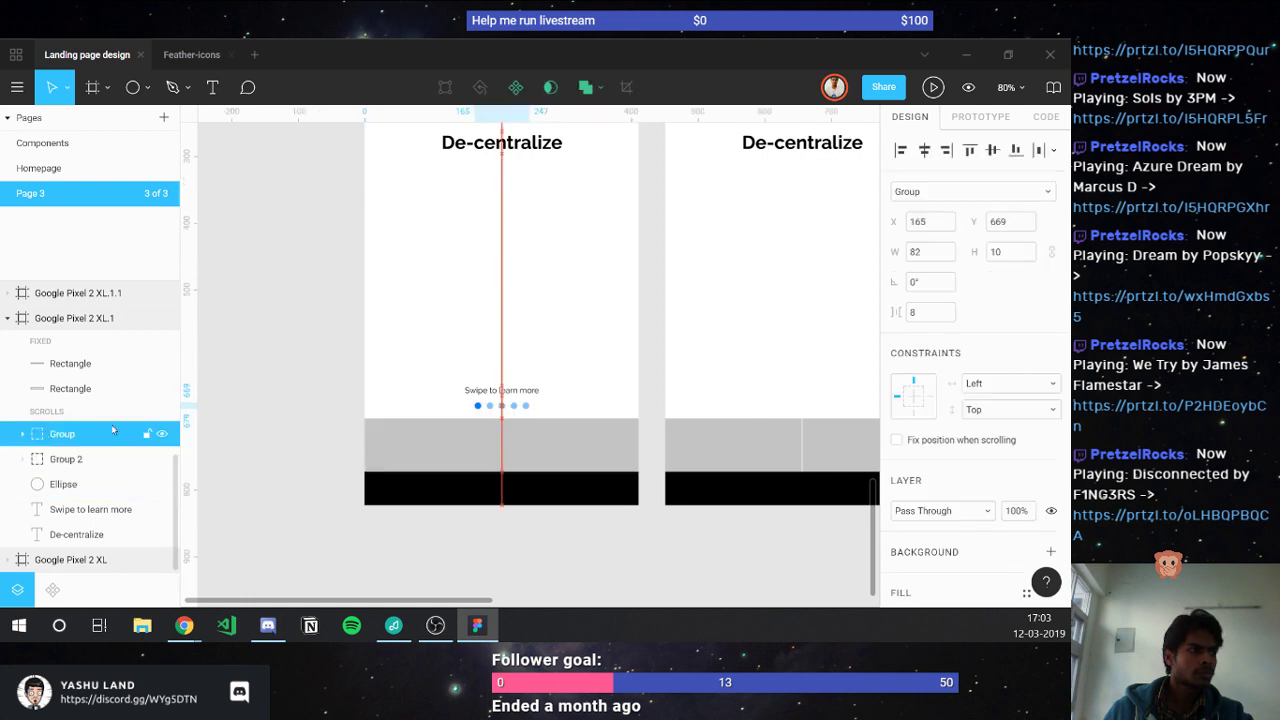
{"action": "left_click", "coordinate": [372, 398]}
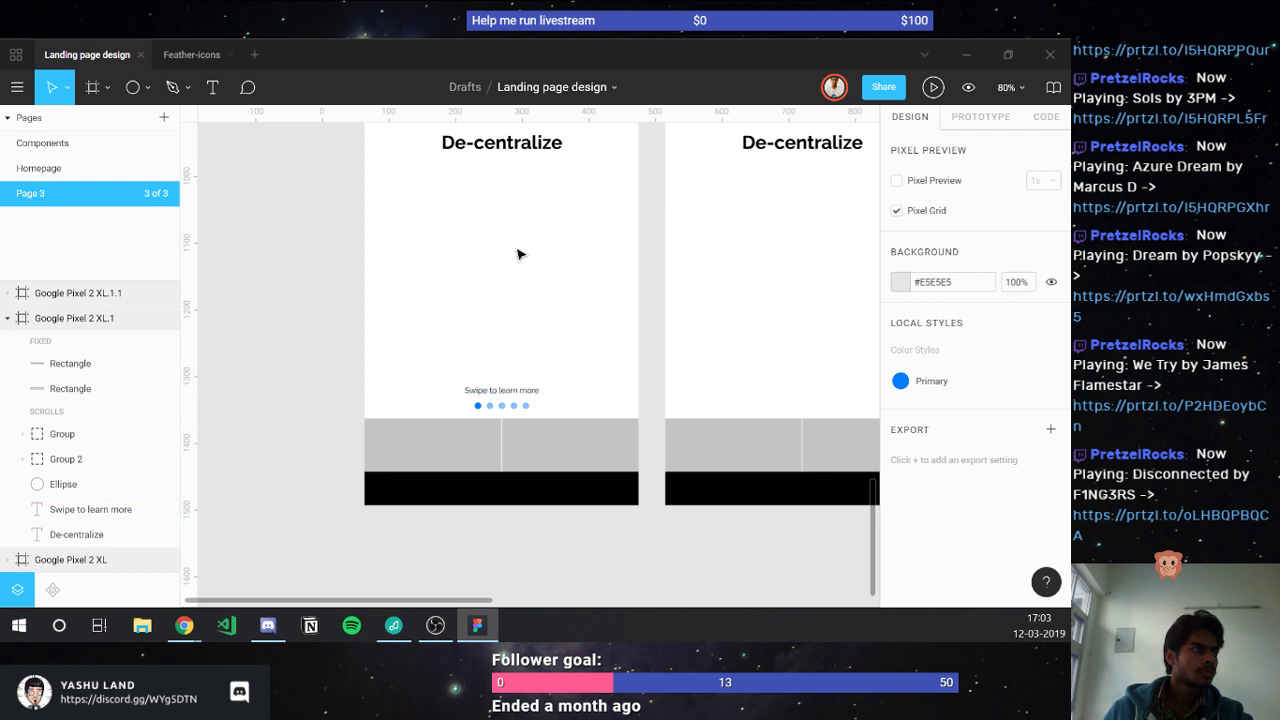
- Delete the outdated second phone screen and replace it with a duplicate of the updated first screen
{"action": "scroll", "coordinate": [517, 254], "scroll_direction": "up", "scroll_amount": 2}
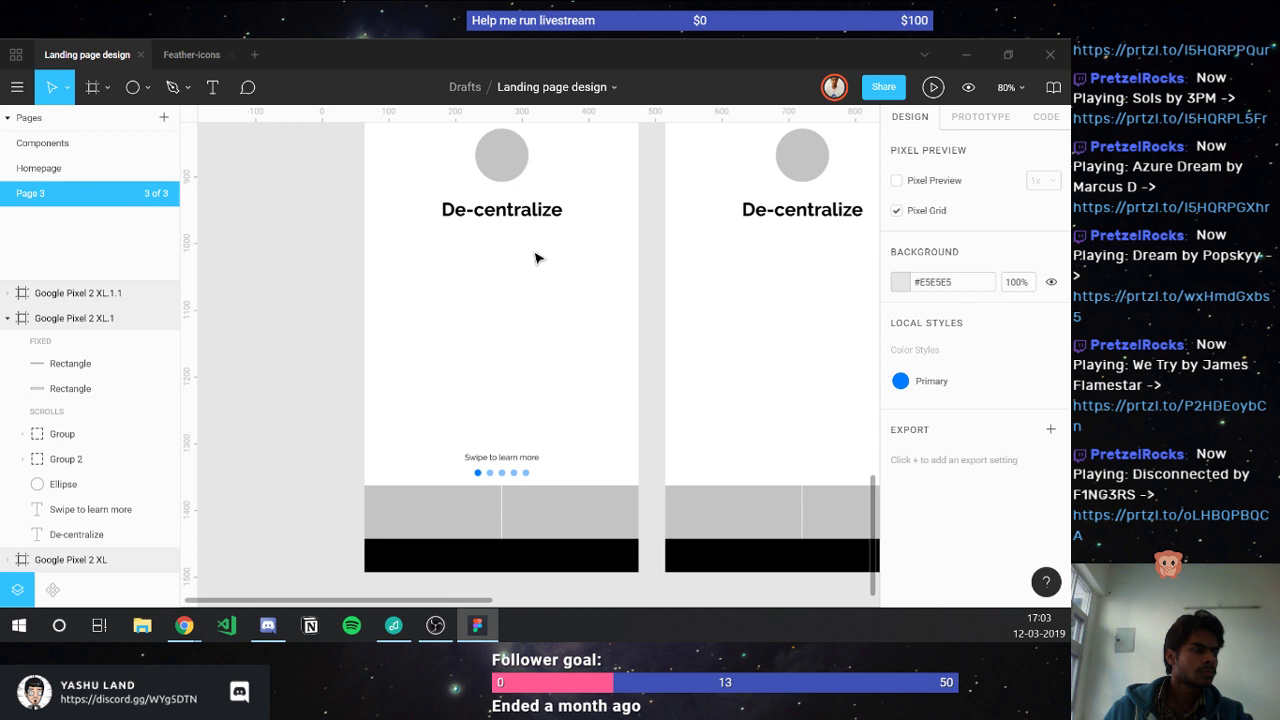
{"action": "scroll", "coordinate": [535, 258], "scroll_direction": "right", "scroll_amount": 4}
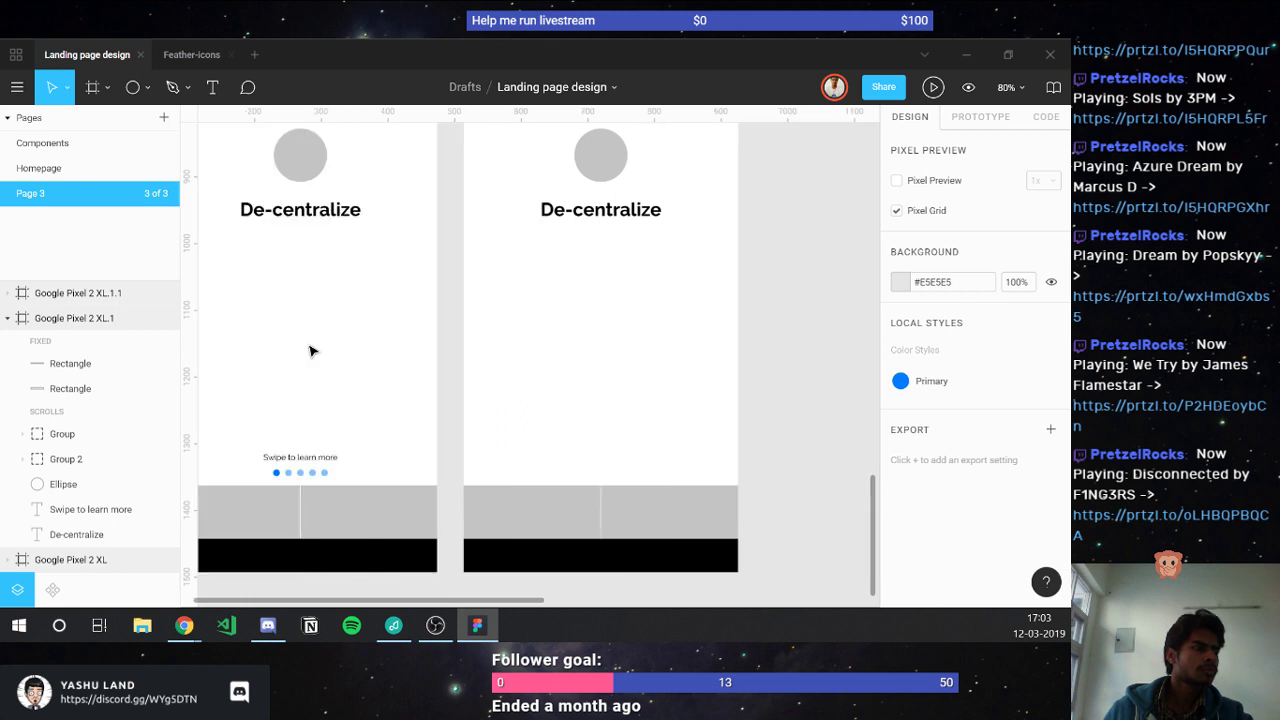
{"action": "scroll", "coordinate": [476, 229], "scroll_direction": "down", "scroll_amount": 2}
{"action": "scroll", "coordinate": [476, 229], "scroll_direction": "down", "scroll_amount": 4}
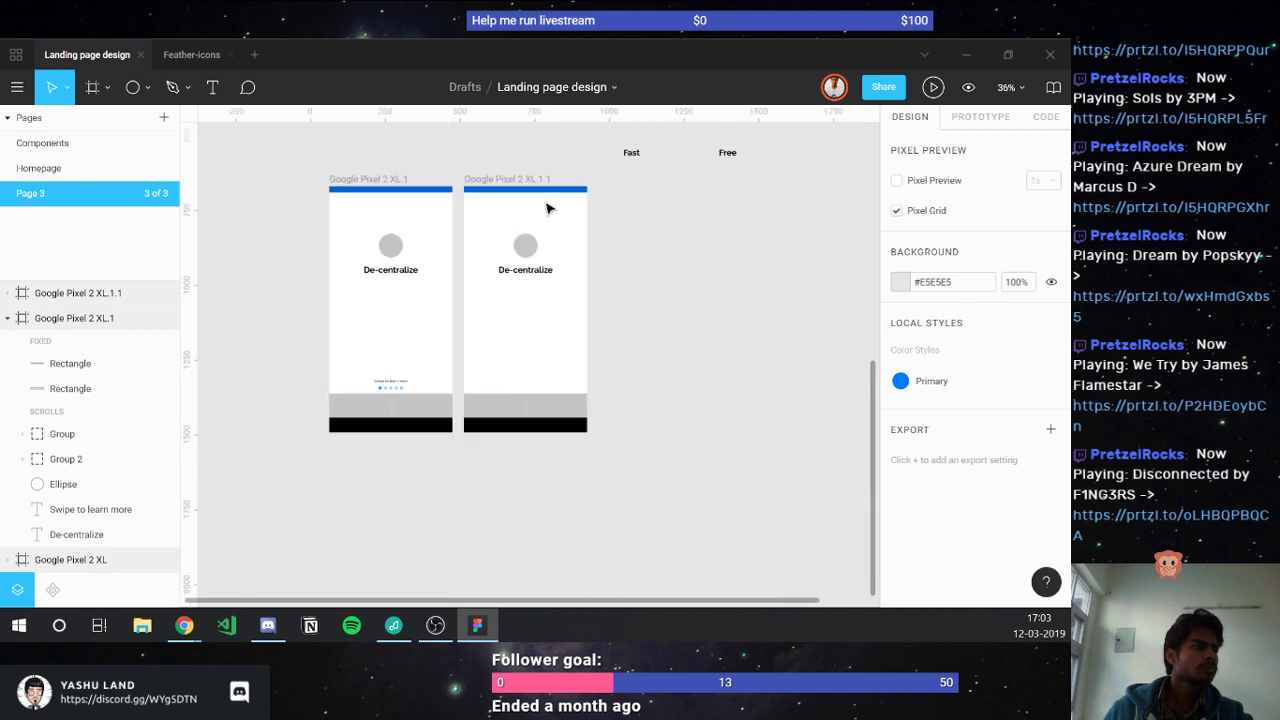
{"action": "left_click", "coordinate": [508, 182]}
{"action": "key", "text": "Delete"}
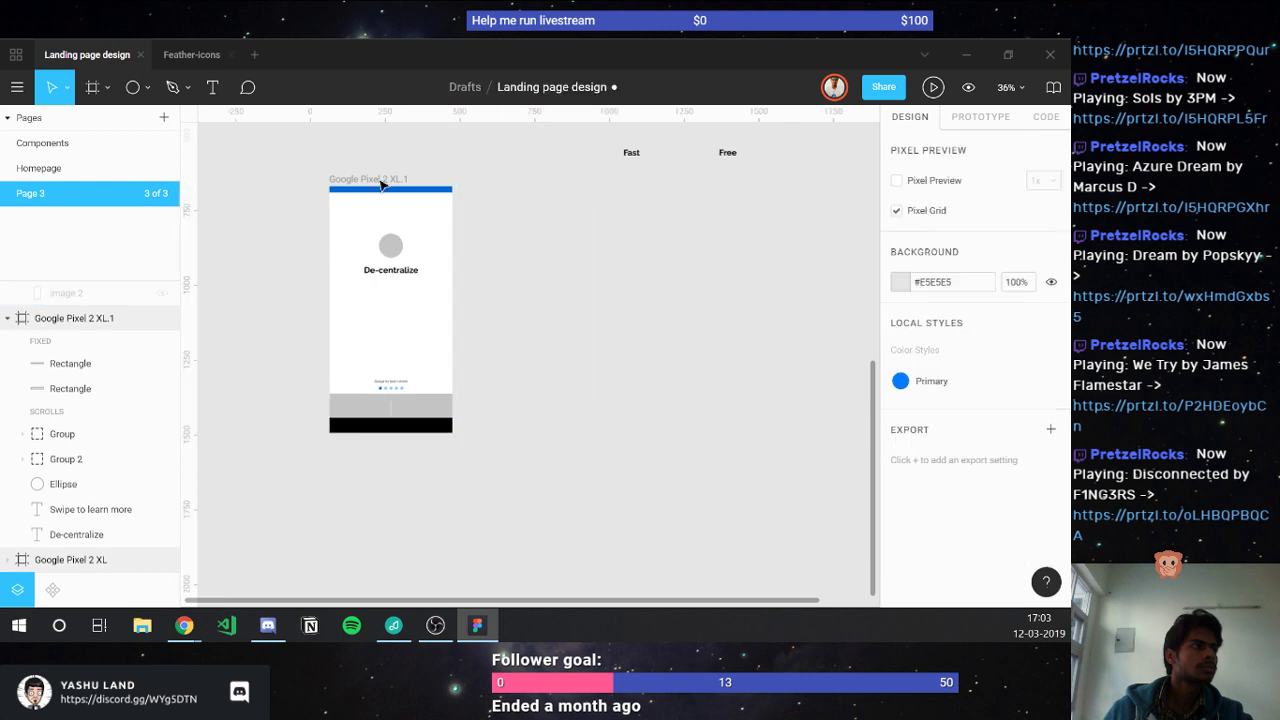
{"action": "left_click", "coordinate": [381, 182]}
{"action": "key", "text": "ctrl+d"}
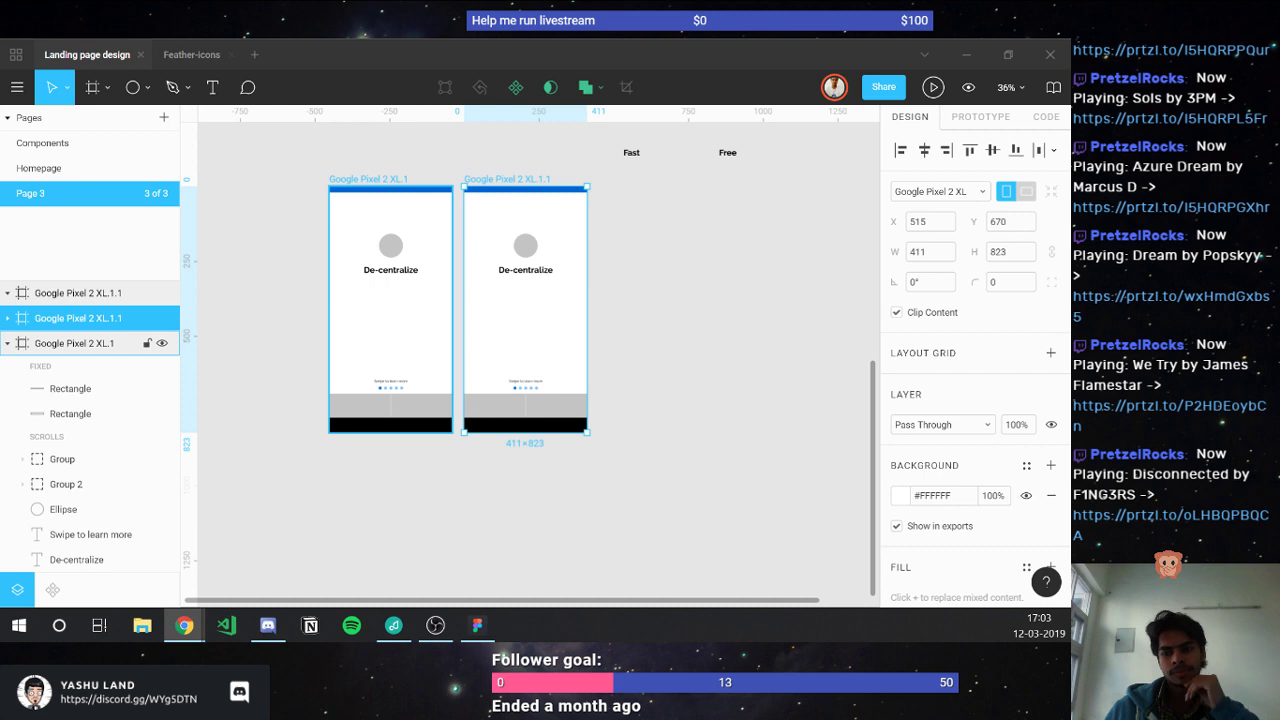
- Delete the group of two grey bottom rectangles from the second screen
{"action": "scroll", "coordinate": [528, 502], "scroll_direction": "up", "scroll_amount": 5}
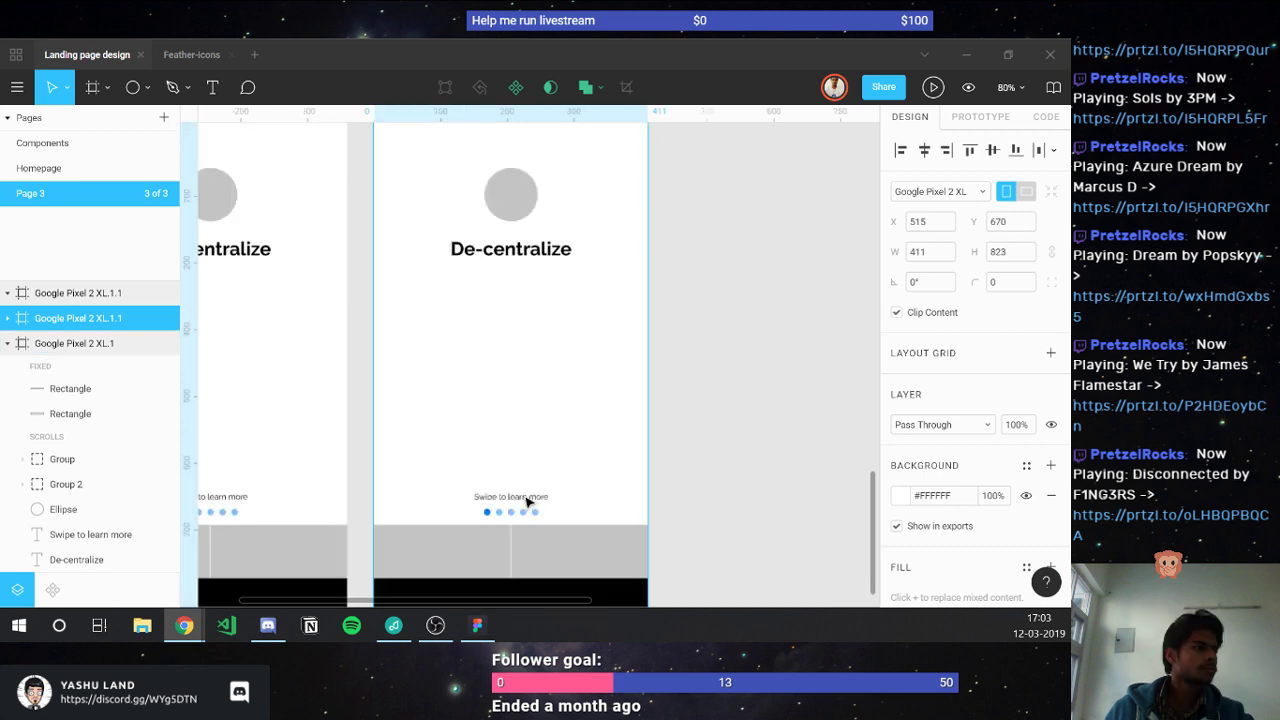
{"action": "left_click", "coordinate": [502, 543]}
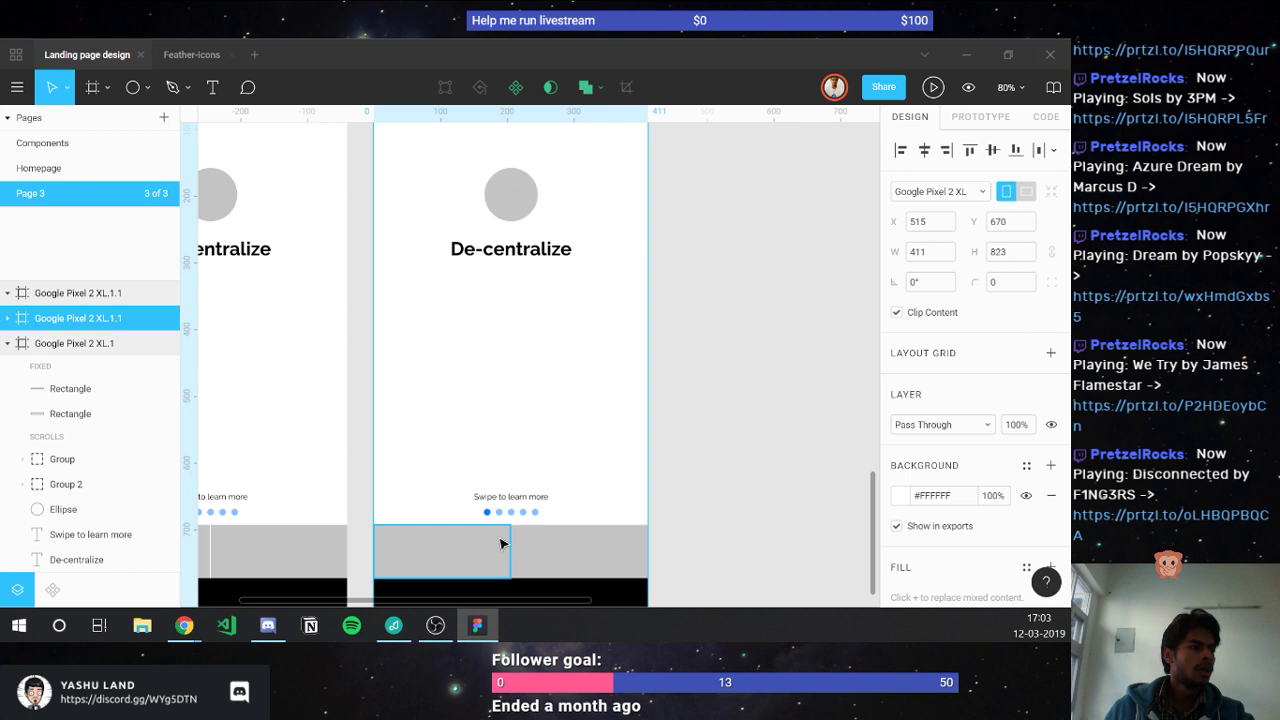
{"action": "left_click", "coordinate": [501, 543]}
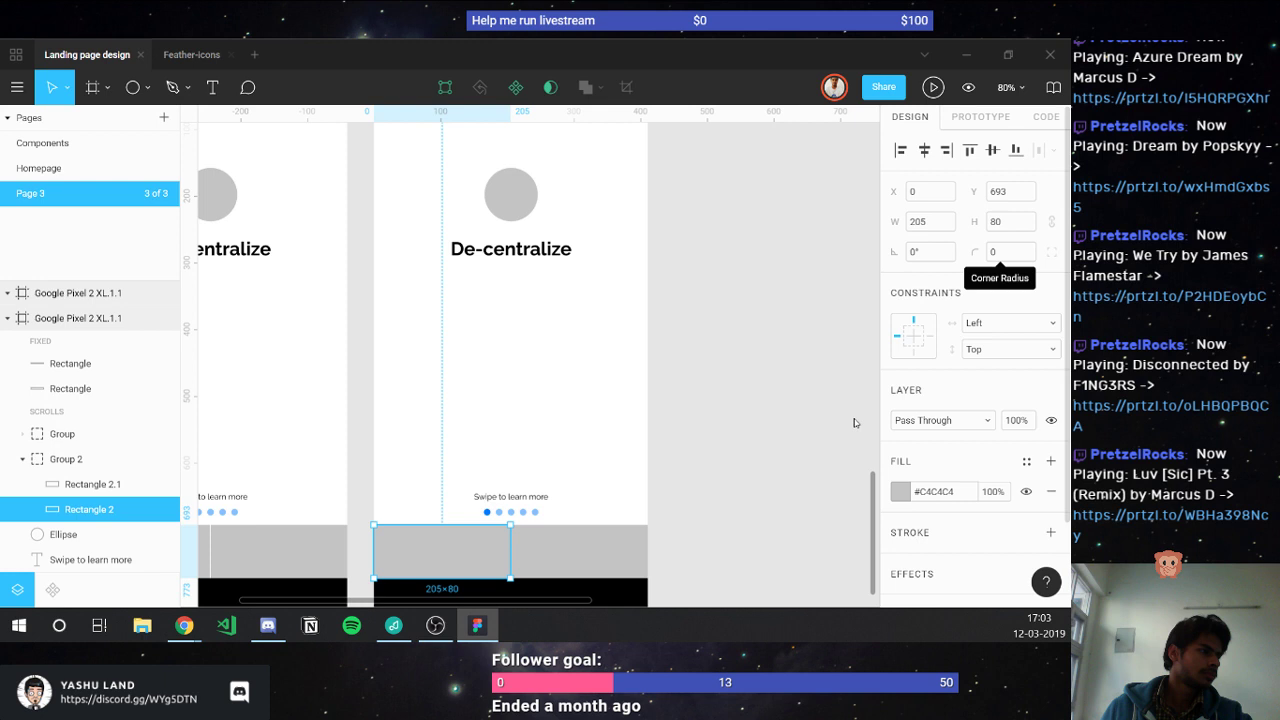
{"action": "left_click", "coordinate": [90, 484]}
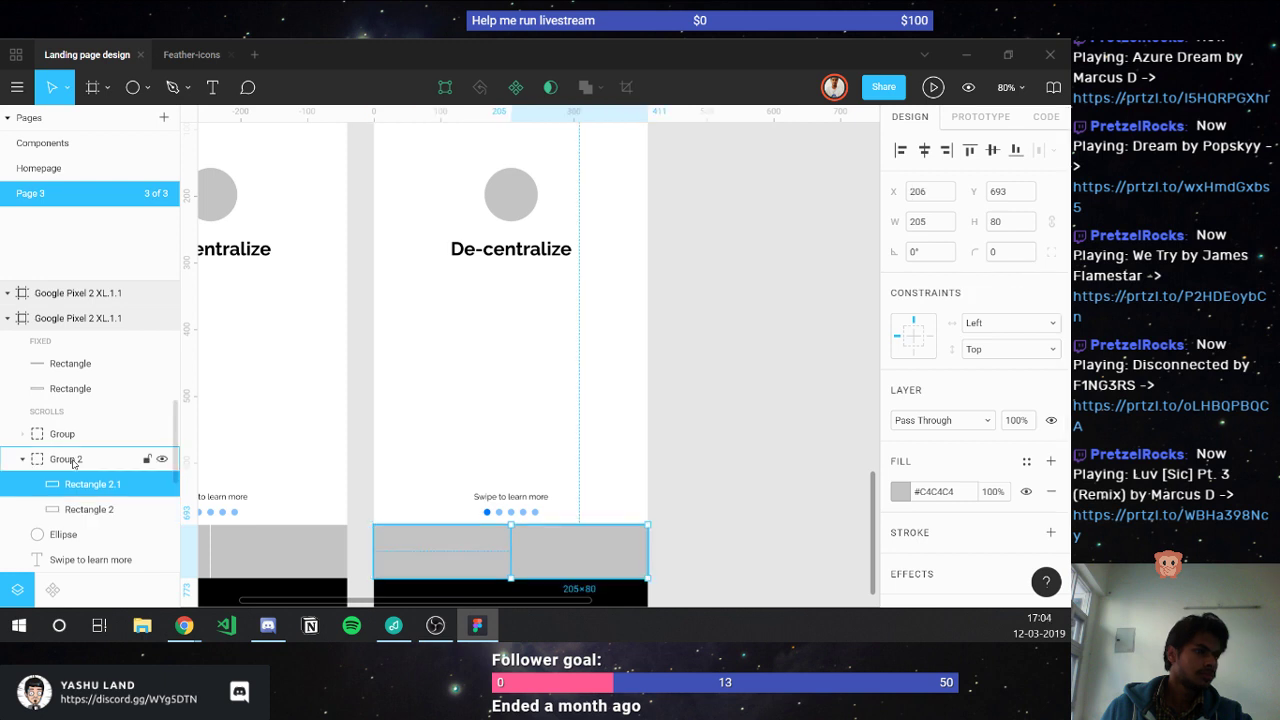
{"action": "left_click", "coordinate": [72, 463]}
{"action": "key", "text": "Delete"}
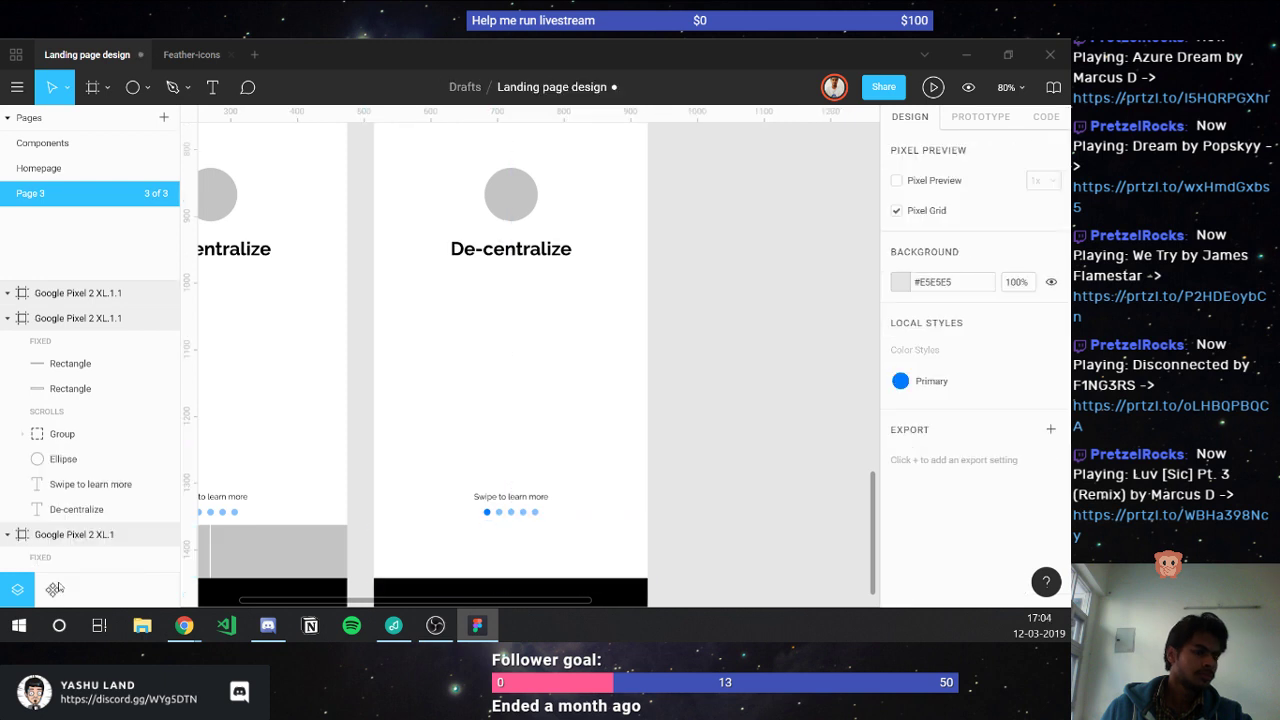
- Add Outline Button and Primary Button component instances to the second screen, side by side above the black bar with the outline one first
{"action": "left_click", "coordinate": [53, 589]}
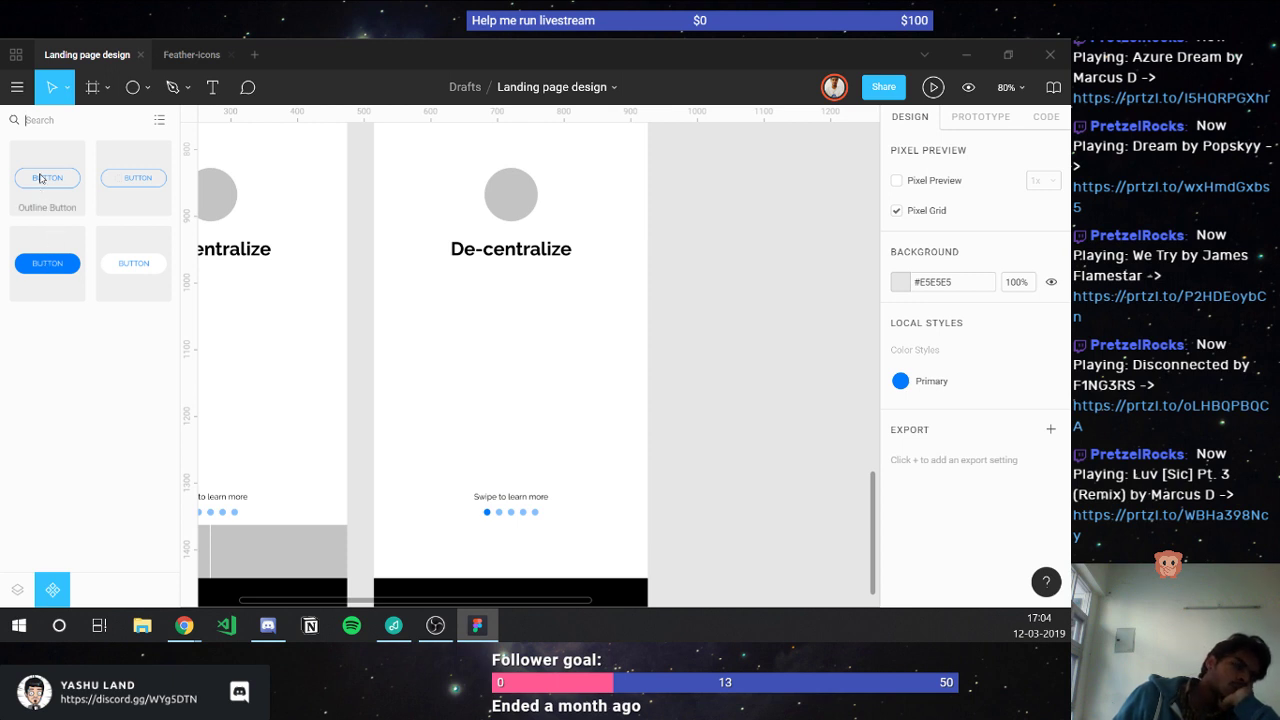
{"action": "left_click_drag", "start_coordinate": [341, 416], "coordinate": [494, 443]}
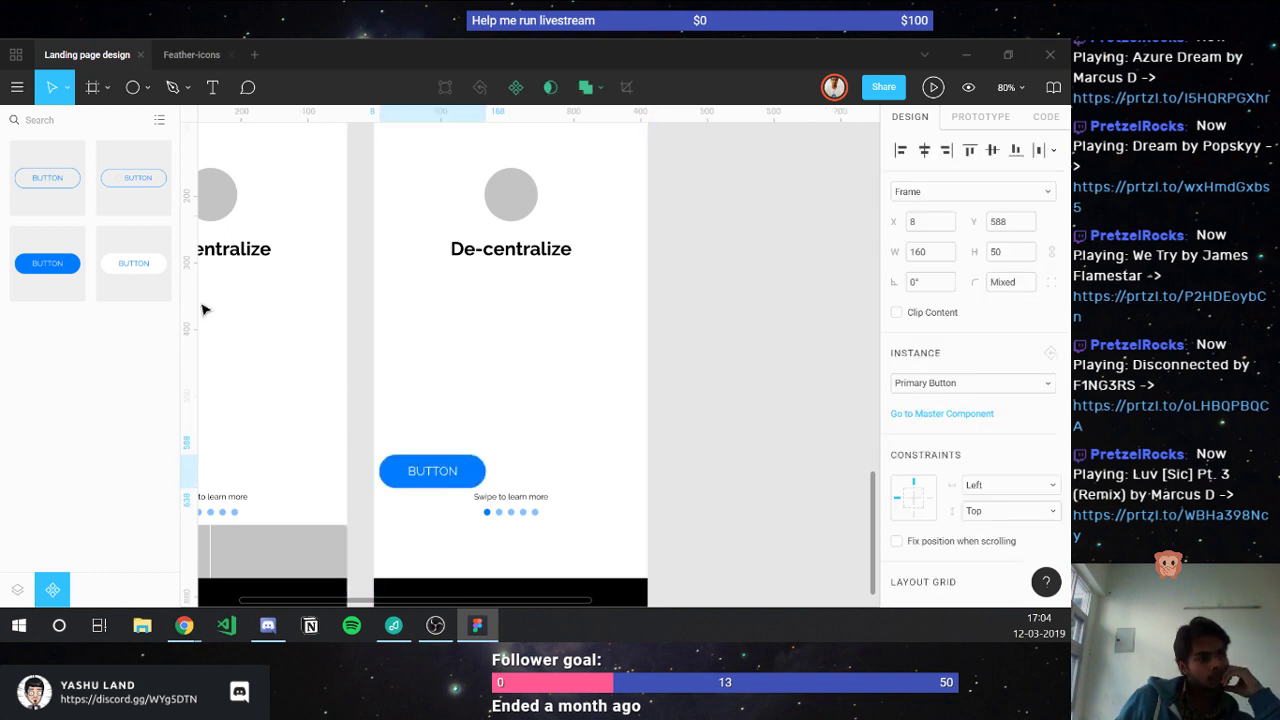
{"action": "left_click_drag", "start_coordinate": [291, 313], "coordinate": [552, 380]}
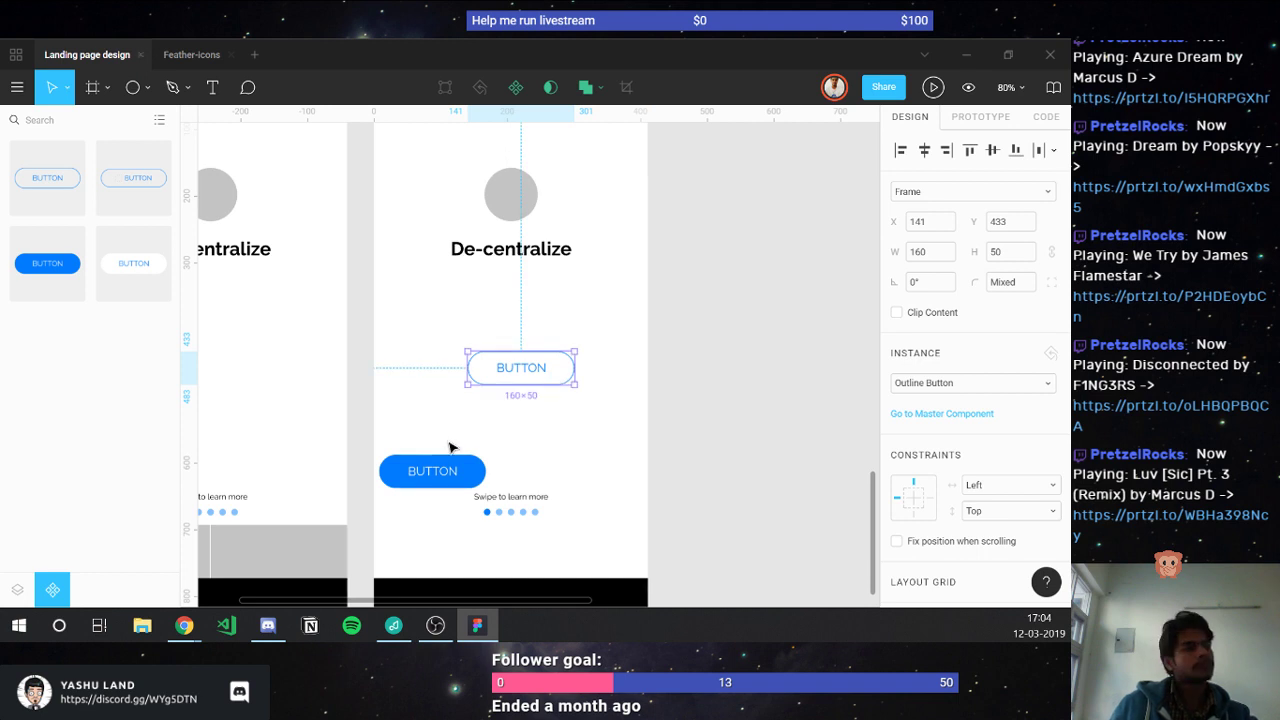
{"action": "left_click", "coordinate": [432, 477]}
{"action": "left_click_drag", "start_coordinate": [432, 477], "coordinate": [575, 555]}
{"action": "left_click_drag", "start_coordinate": [520, 387], "coordinate": [372, 561]}
- Move the primary button horizontally to X 231 so both buttons have matching side margins
{"action": "left_click", "coordinate": [621, 561]}
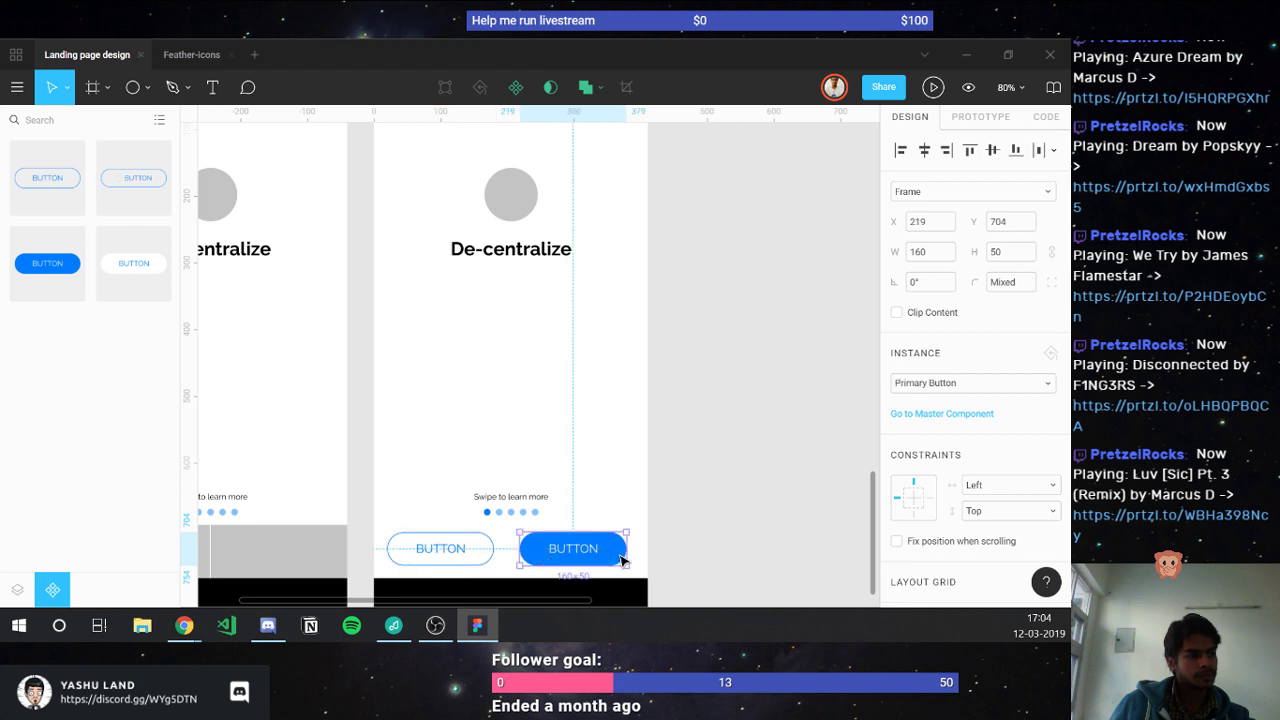
{"action": "mouse_move", "coordinate": [621, 561]}
{"action": "left_mouse_down"}
{"action": "mouse_move", "coordinate": [612, 552]}
{"action": "mouse_move", "coordinate": [637, 563]}
{"action": "left_mouse_up"}
{"action": "key", "text": "shift+Right"}
{"action": "key", "text": "Right"}
{"action": "key", "text": "Right"}
{"action": "key", "text": "Right"}
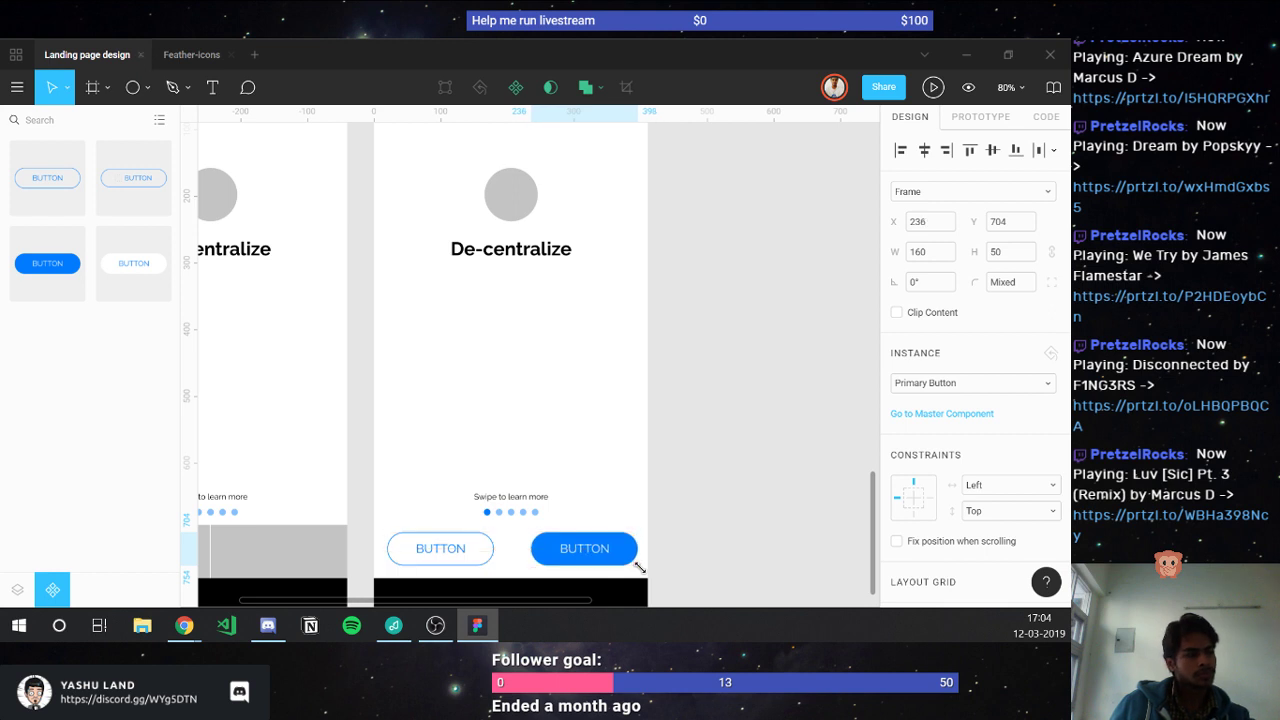
{"action": "key", "text": "Left"}
{"action": "key", "text": "Left"}
{"action": "key", "text": "Left"}
{"action": "key", "text": "Left"}
{"action": "key", "text": "Left"}
{"action": "key", "text": "Left"}
{"action": "key", "text": "Left"}
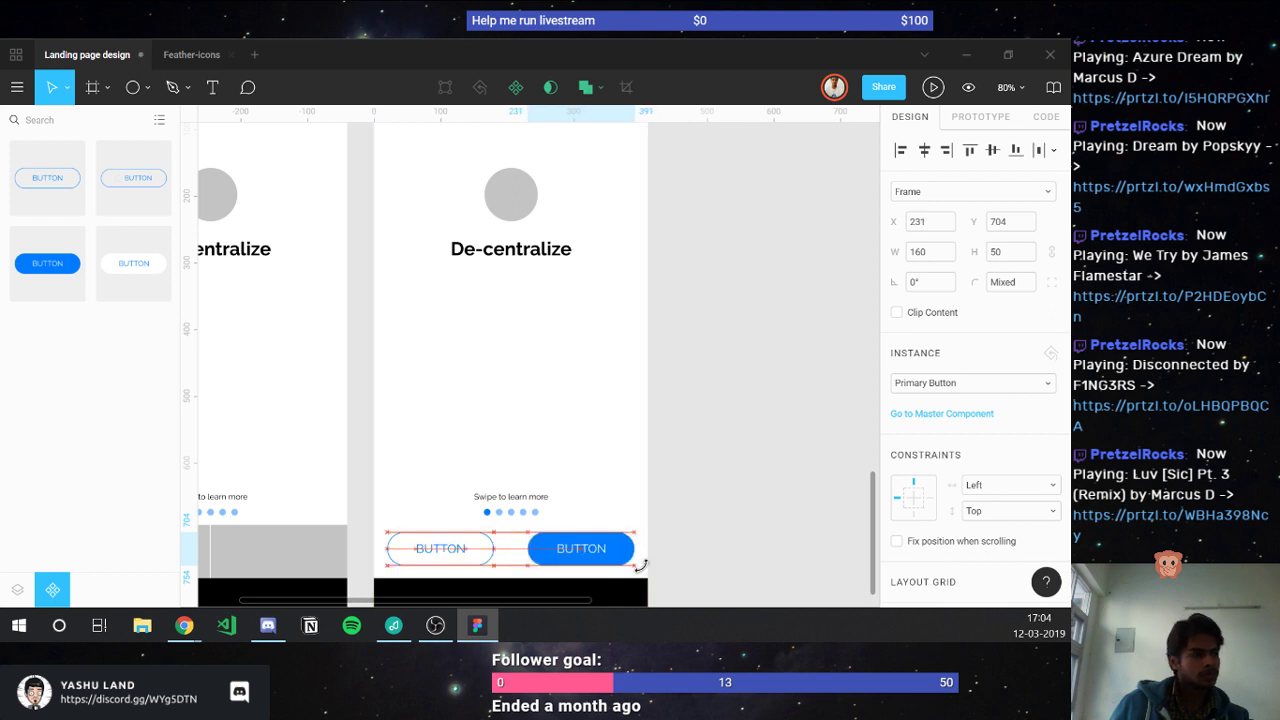
{"action": "left_click", "coordinate": [488, 554], "text": "shift"}
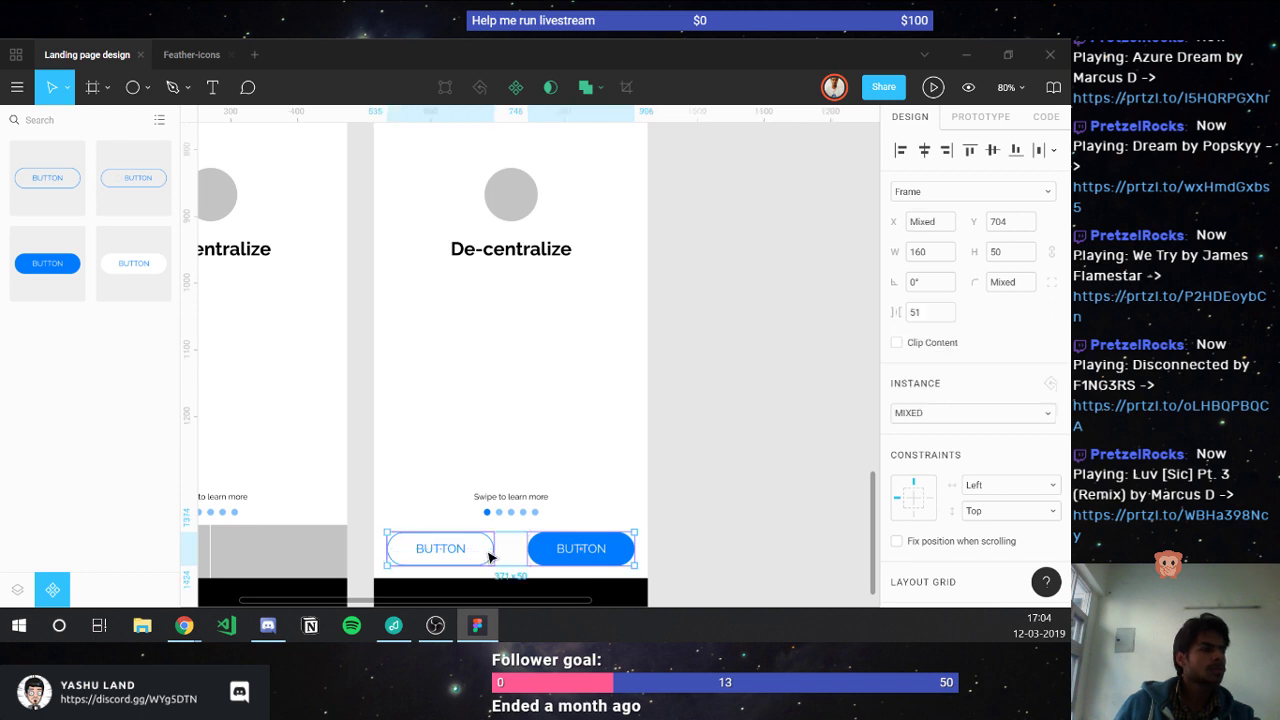
{"action": "left_click", "coordinate": [560, 415]}
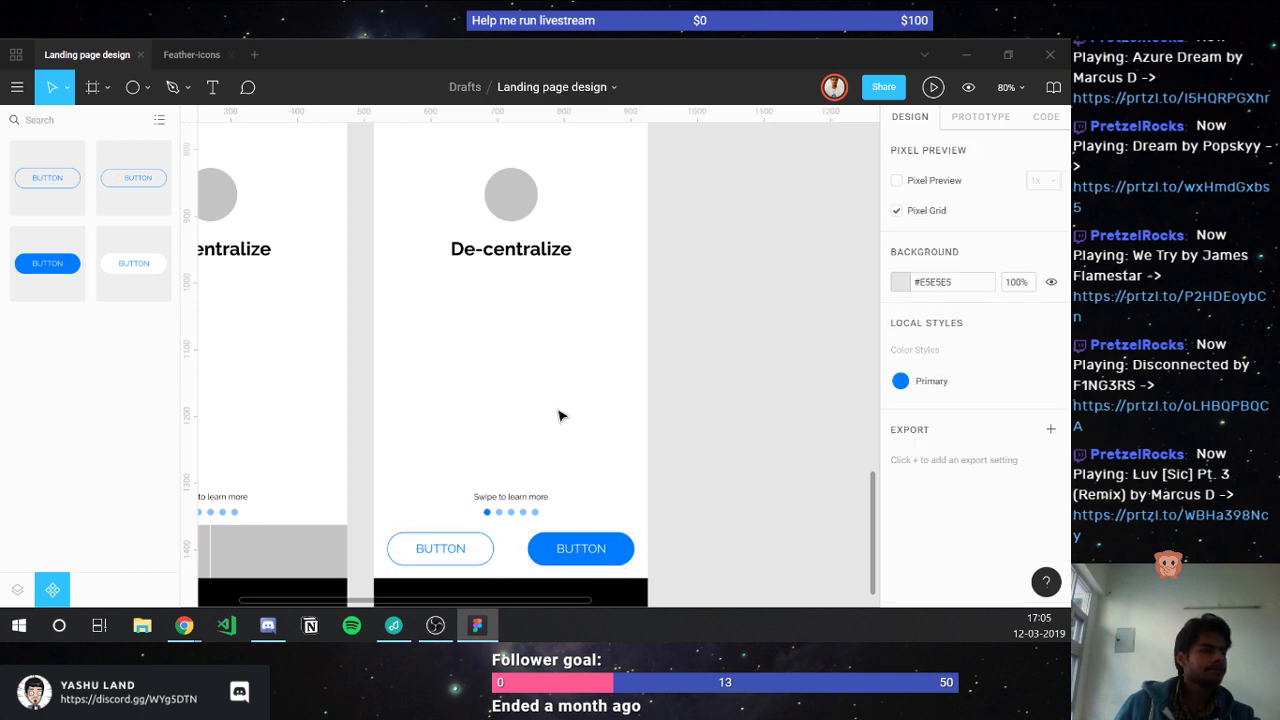
- Change the primary button's label on the second screen to "SIGN UP"
{"action": "scroll", "coordinate": [560, 415], "scroll_direction": "down", "scroll_amount": 3}
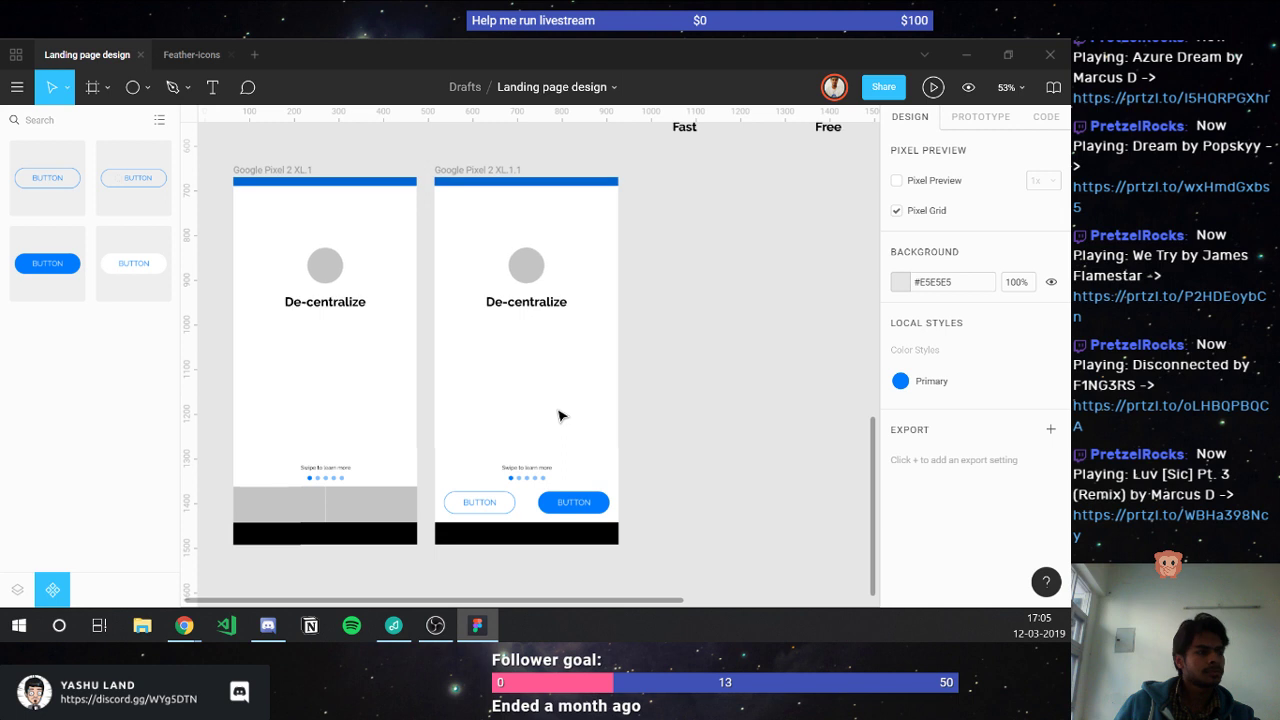
{"action": "scroll", "coordinate": [583, 510], "scroll_direction": "up", "scroll_amount": 3}
{"action": "double_click", "coordinate": [583, 510]}
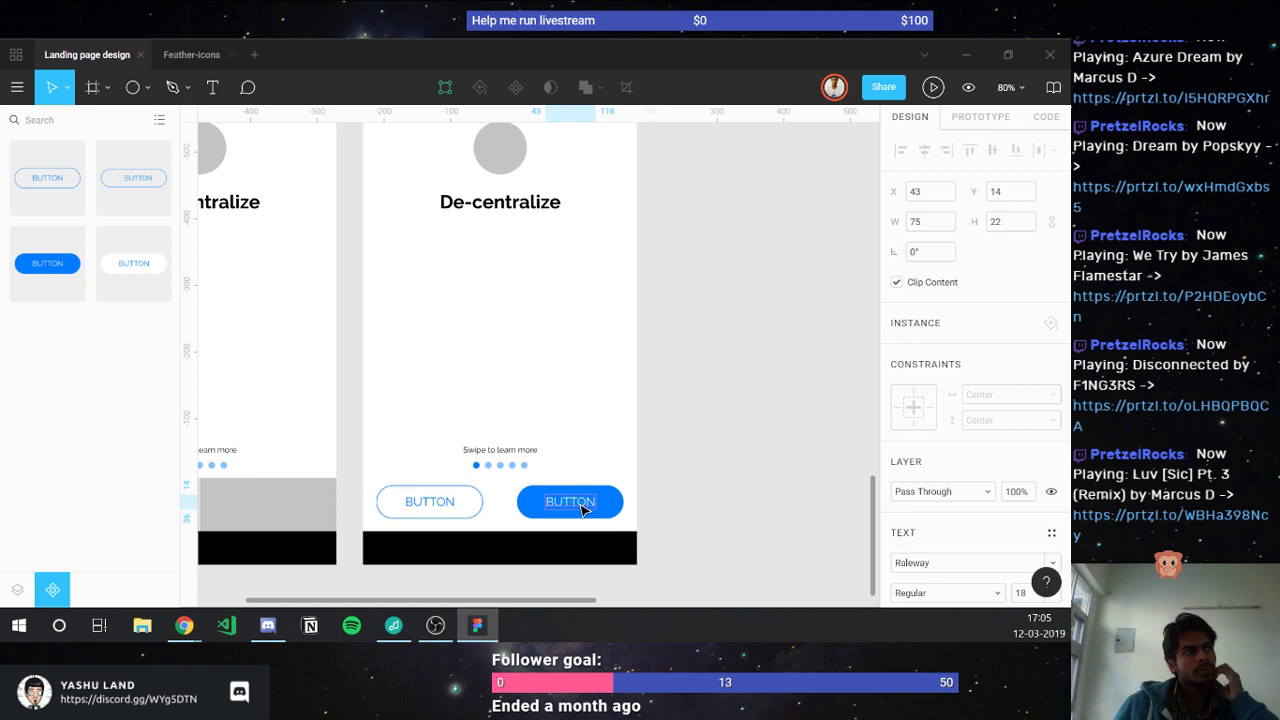
{"action": "double_click", "coordinate": [581, 506]}
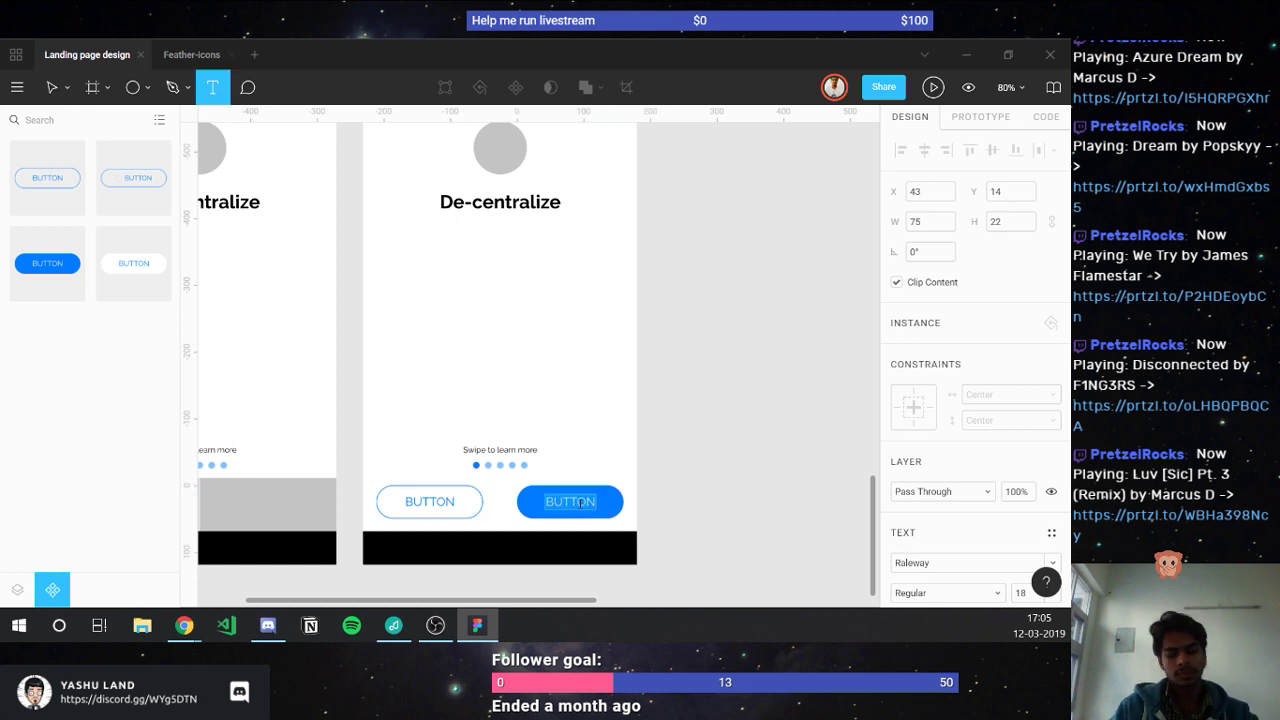
{"action": "type", "text": "SIGNUP"}
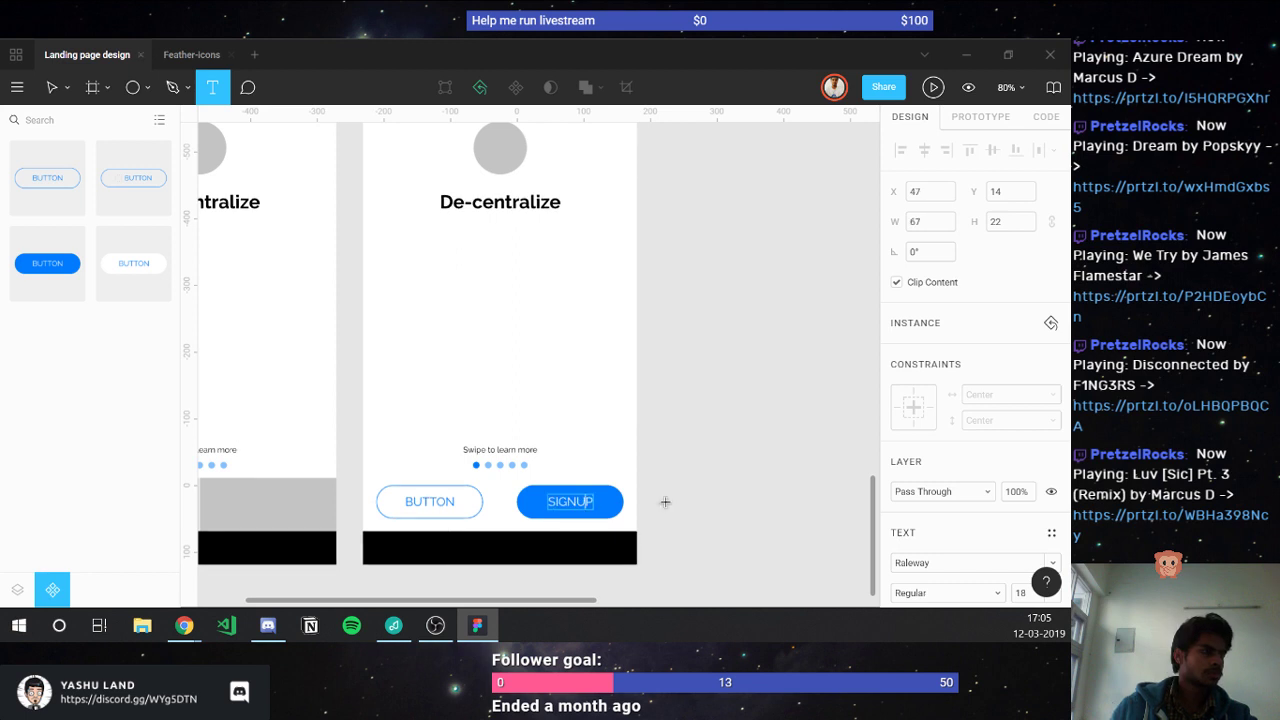
{"action": "key", "text": "Left"}
{"action": "key", "text": "Left"}
{"action": "left_click", "coordinate": [671, 509]}
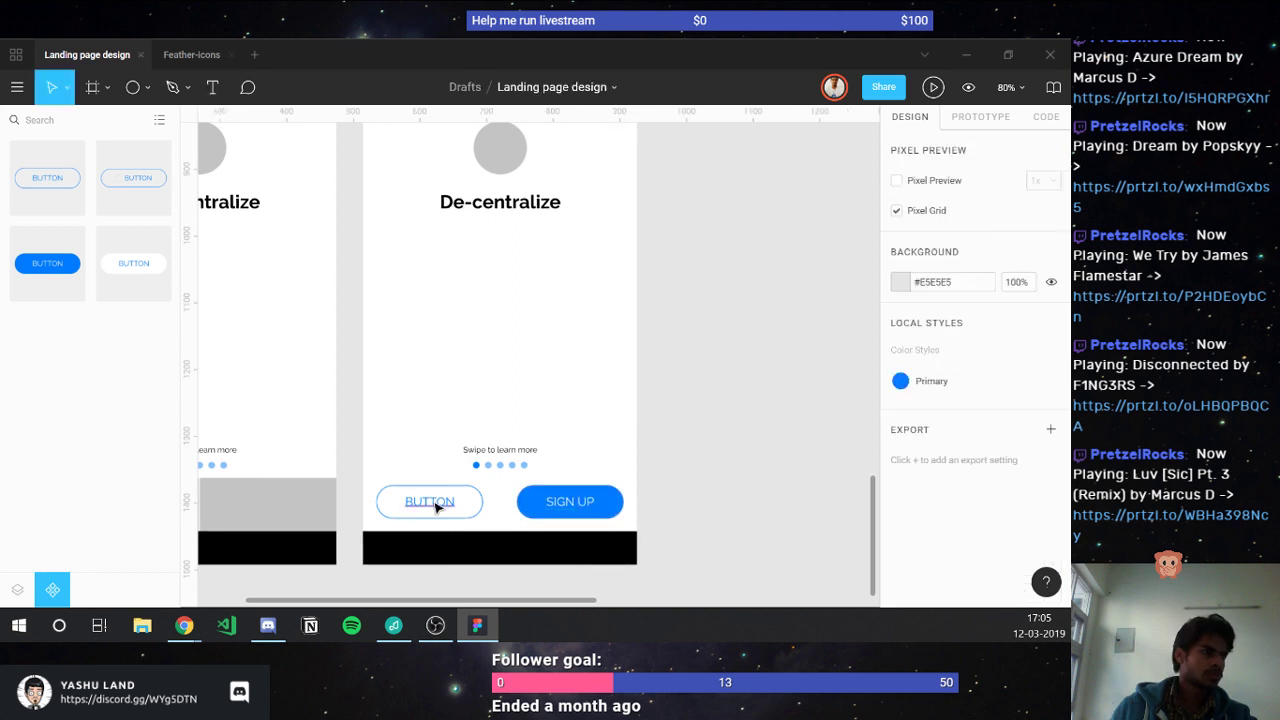
- Change the outline button's label on the second screen to "LOG IN"
{"action": "double_click", "coordinate": [436, 505]}
{"action": "double_click", "coordinate": [434, 505]}
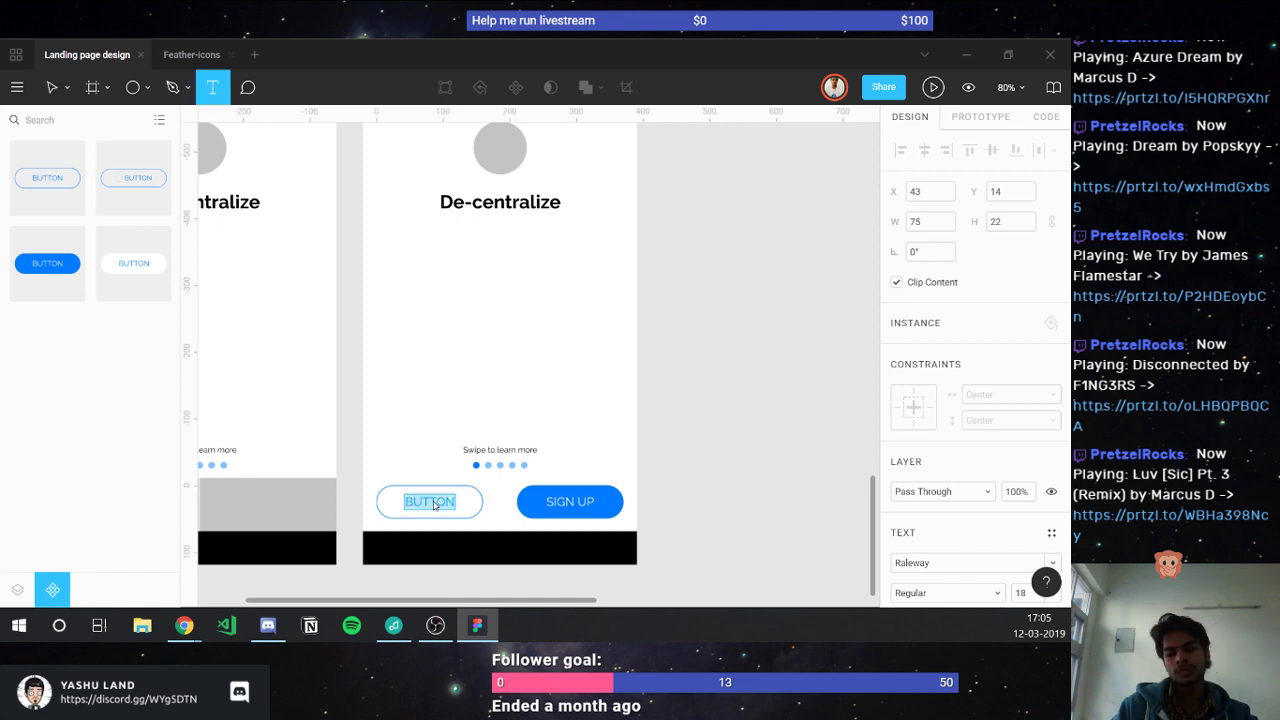
{"action": "type", "text": "LOG IN"}
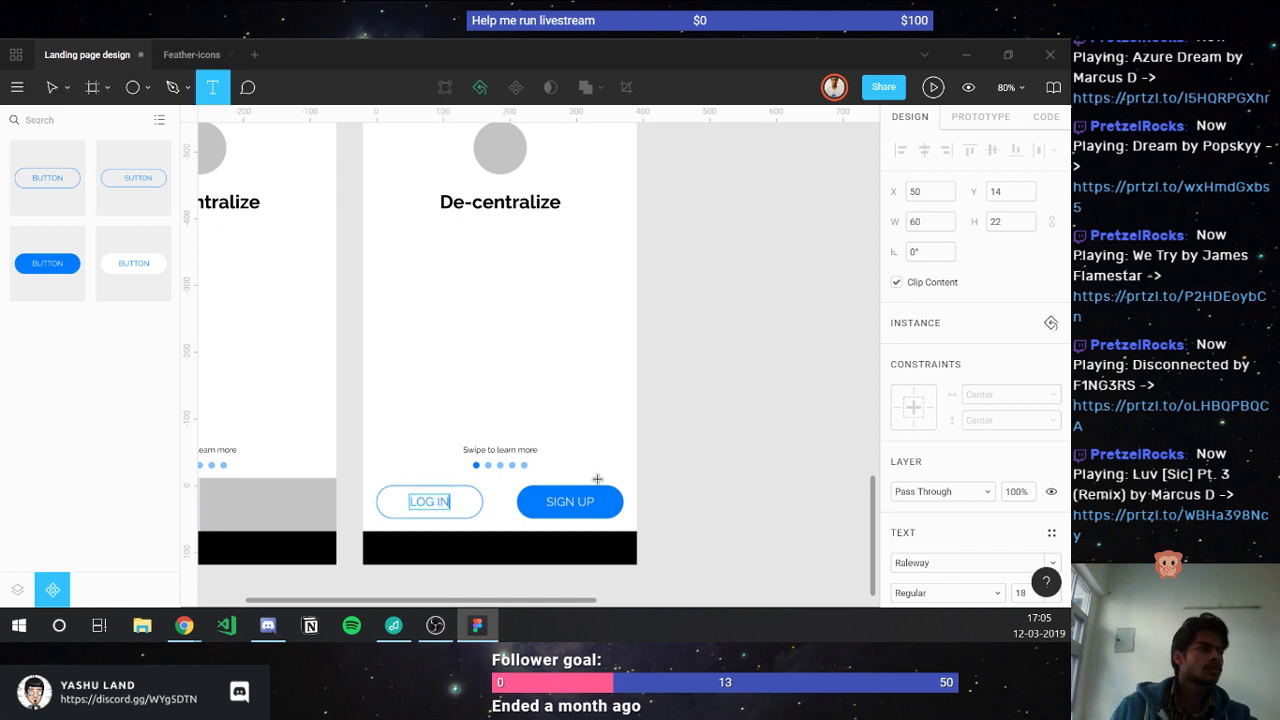
{"action": "key", "text": "Escape"}
{"action": "left_click", "coordinate": [674, 474]}
- Duplicate the second screen with its LOG IN and SIGN UP buttons to make a third screen beside it
{"action": "scroll", "coordinate": [680, 477], "scroll_direction": "down", "scroll_amount": 3}
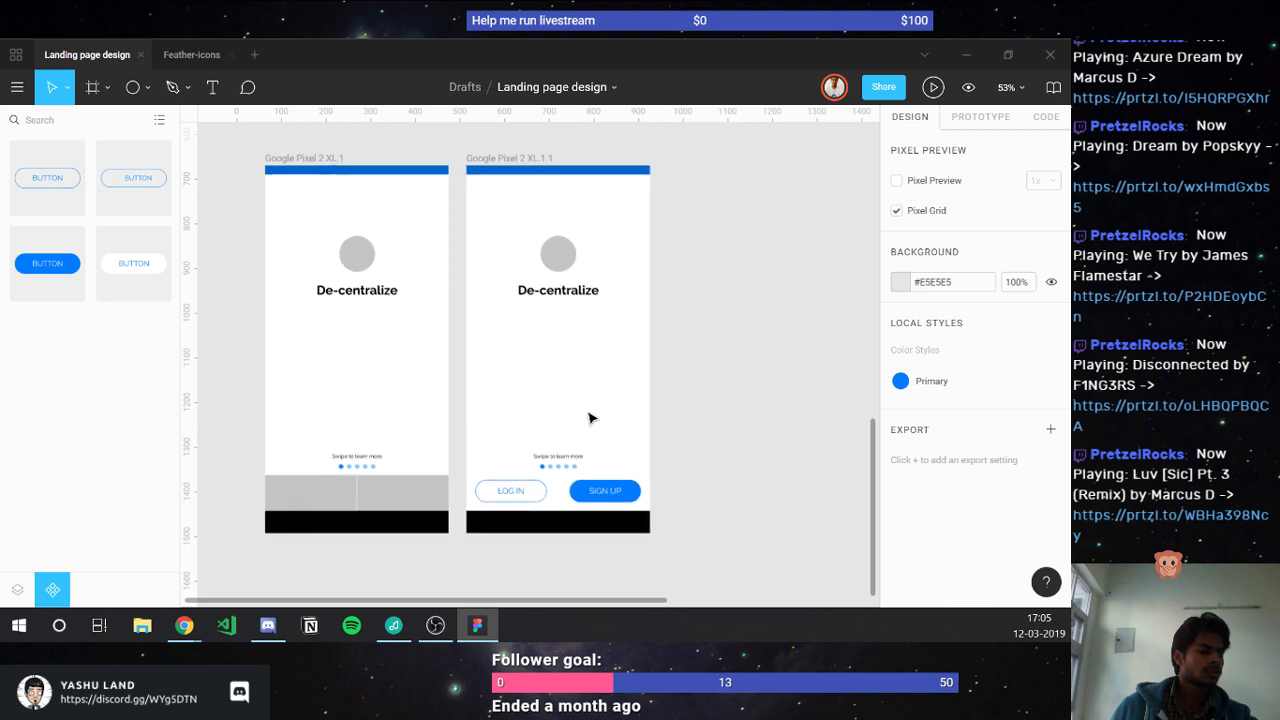
{"action": "left_click", "coordinate": [505, 165]}
{"action": "key", "text": "ctrl+d"}
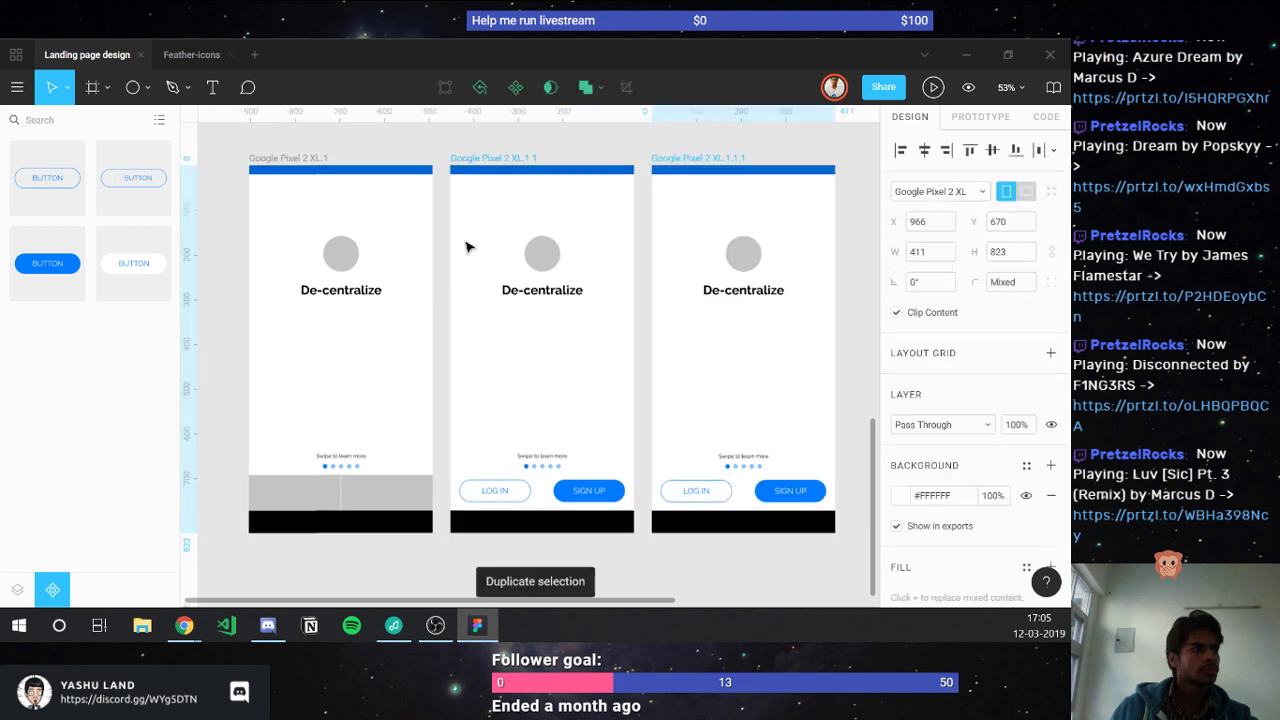
{"action": "scroll", "coordinate": [600, 420], "scroll_direction": "right", "scroll_amount": 3}
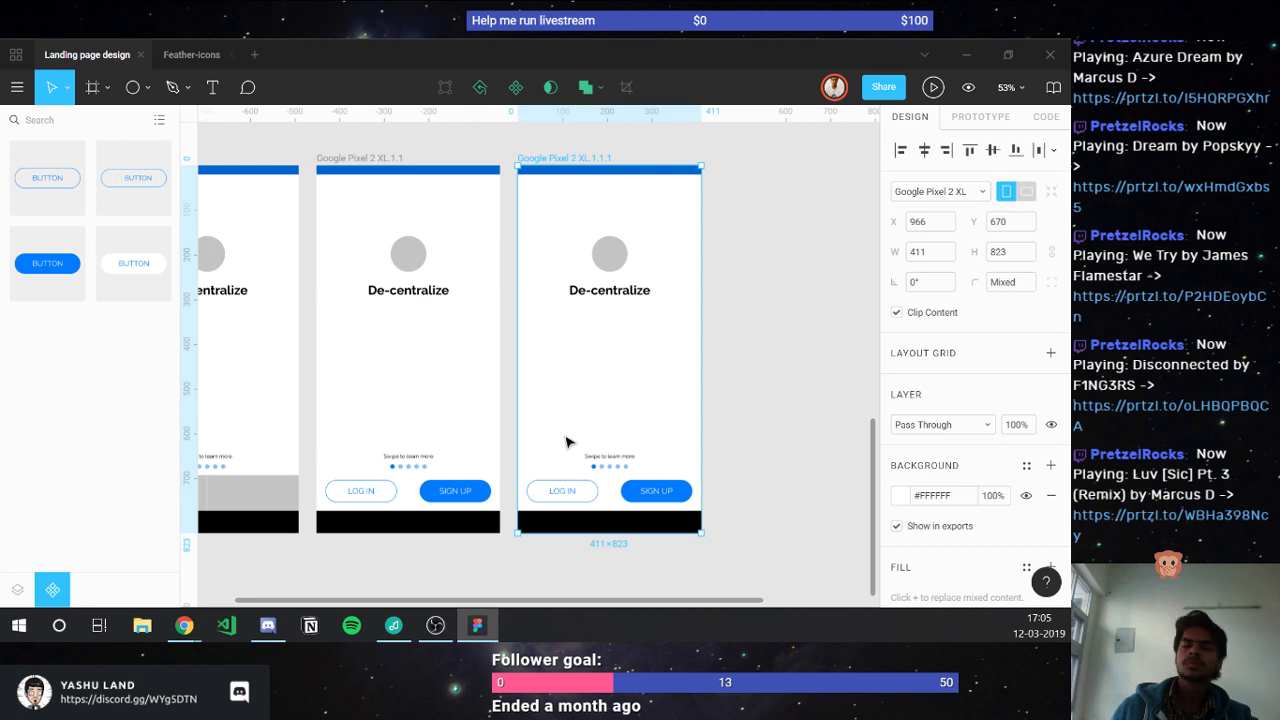
{"action": "key", "text": "Escape"}
- Delete the LOG IN and SIGN UP buttons from the third screen
{"action": "scroll", "coordinate": [600, 495], "scroll_direction": "up", "scroll_amount": 3}
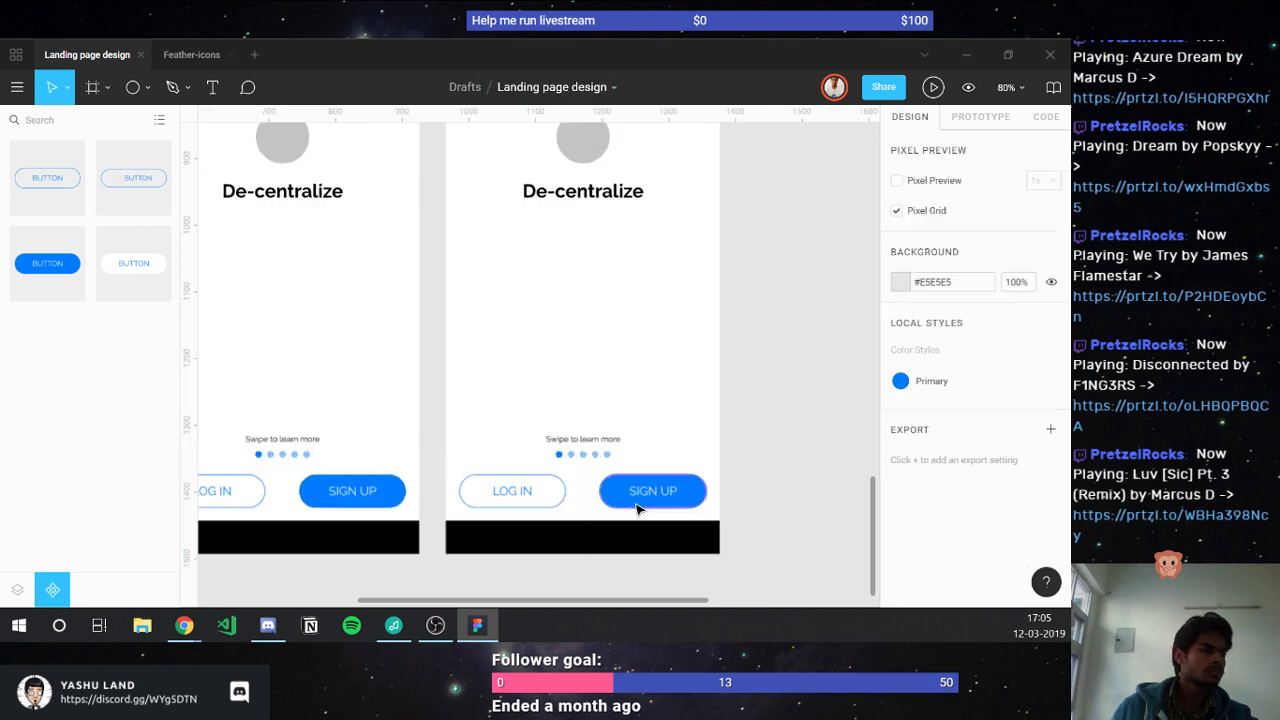
{"action": "scroll", "coordinate": [619, 512], "scroll_direction": "up", "scroll_amount": 2}
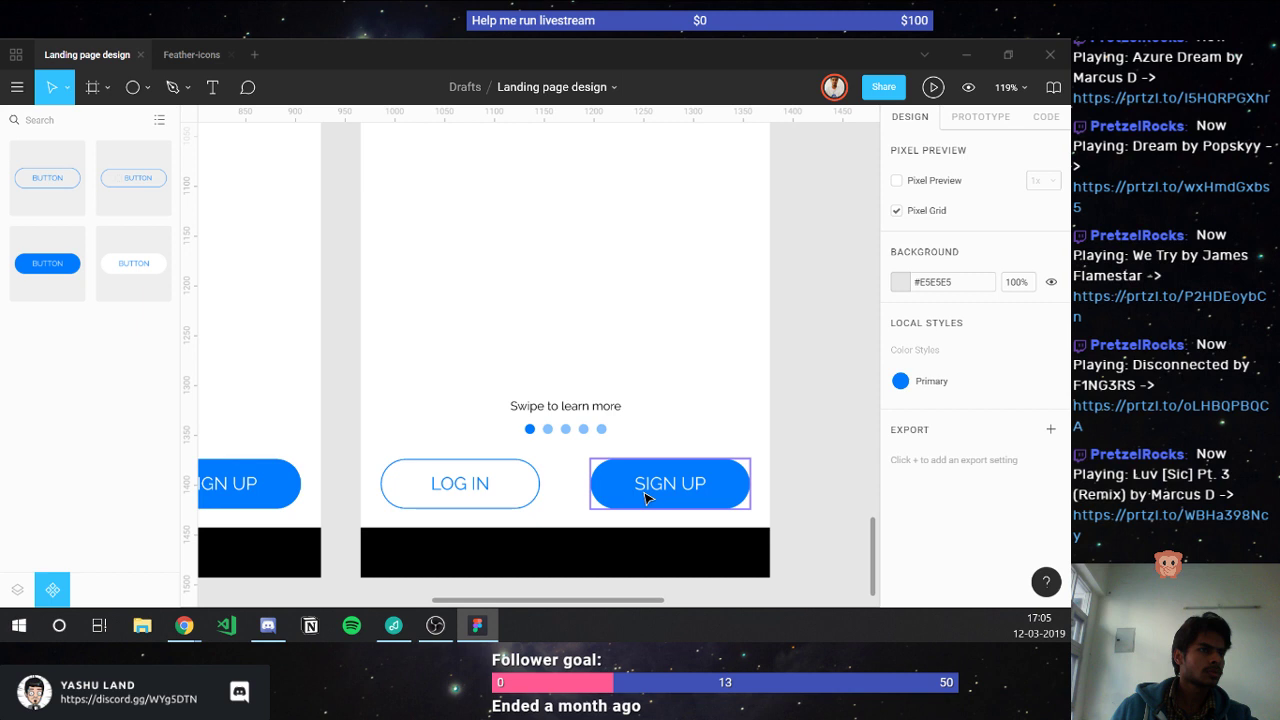
{"action": "scroll", "coordinate": [645, 497], "scroll_direction": "down", "scroll_amount": 3}
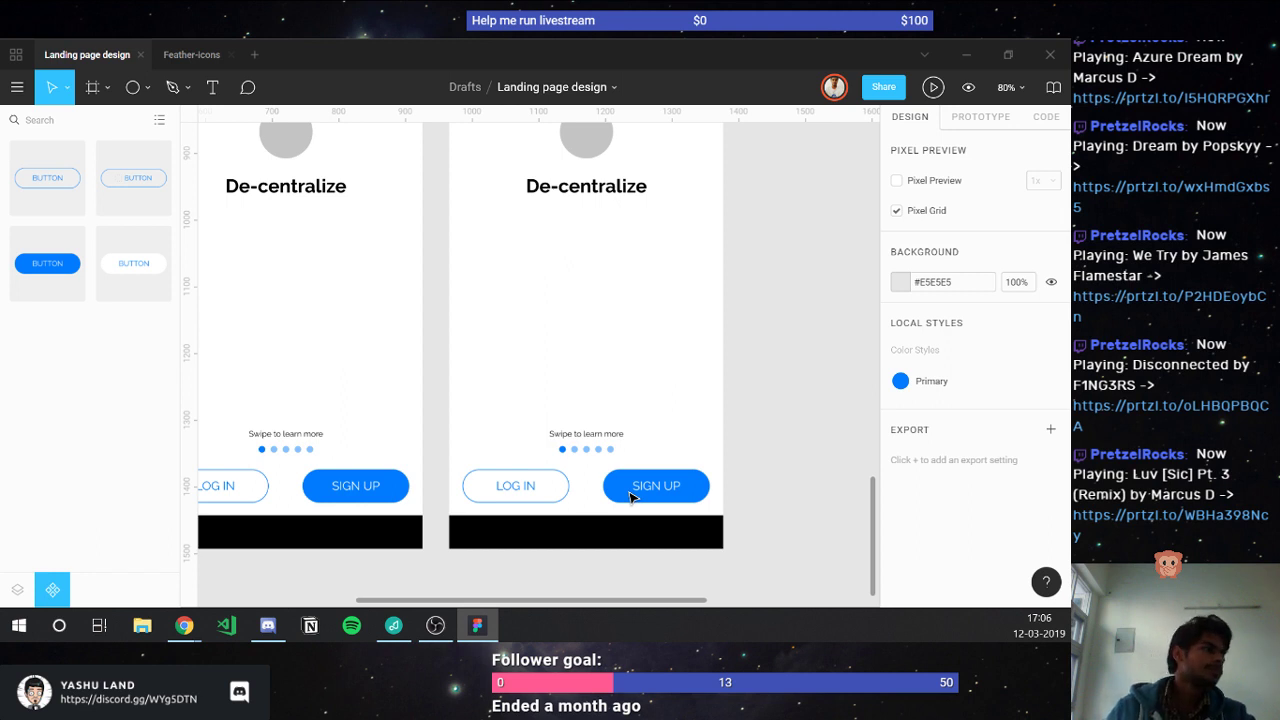
{"action": "left_click", "coordinate": [630, 495]}
{"action": "left_click", "coordinate": [540, 487], "text": "shift"}
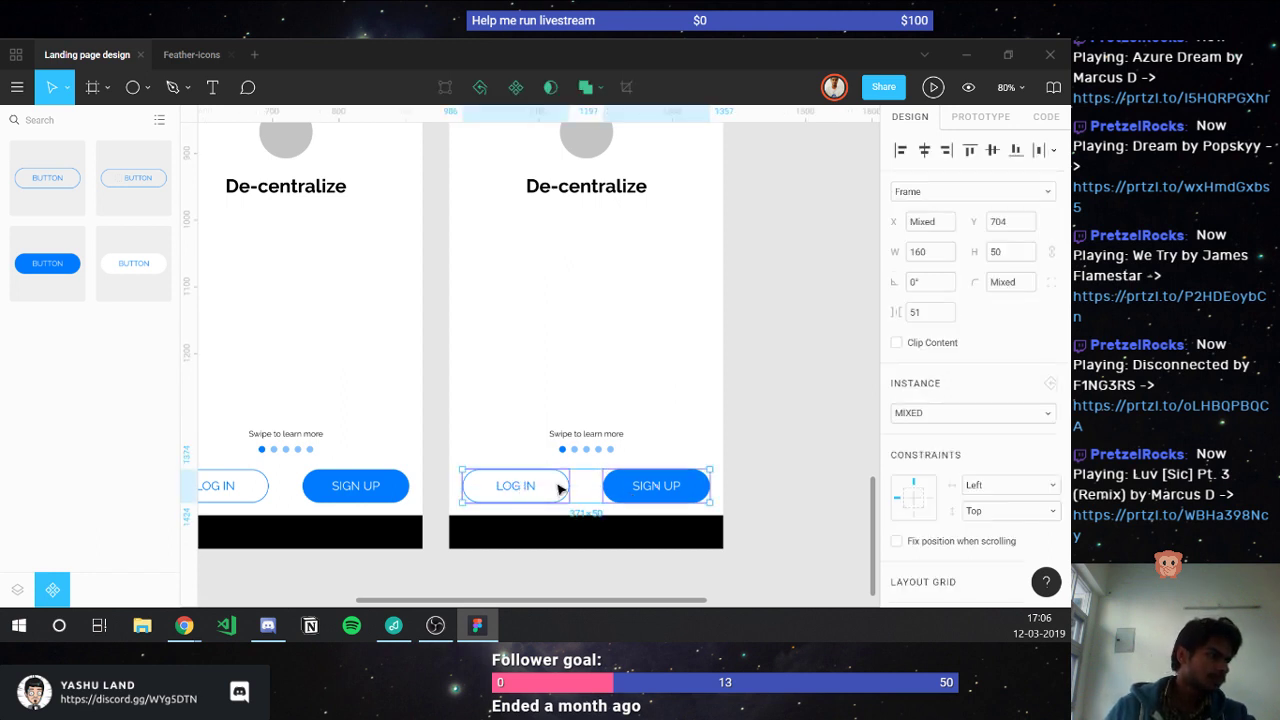
{"action": "key", "text": "Delete"}
- Delete the "Swipe to learn more" text from the third screen
{"action": "left_click", "coordinate": [575, 450]}
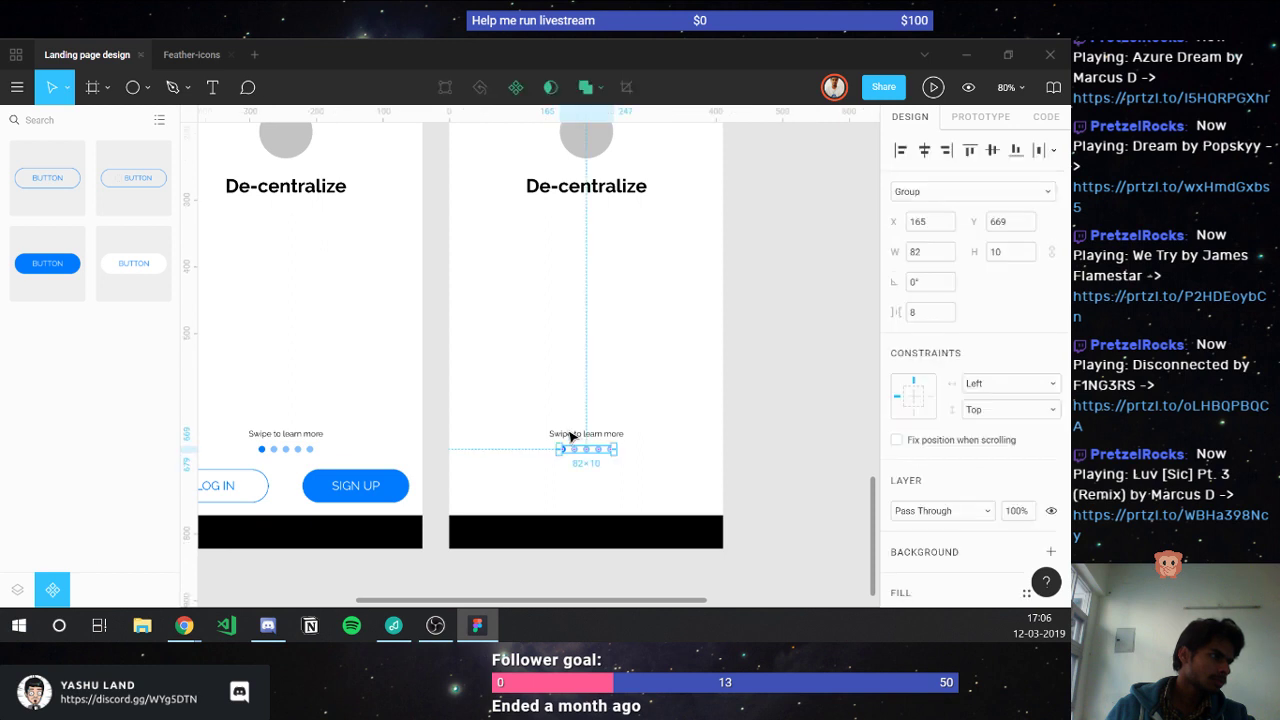
{"action": "left_click", "coordinate": [571, 436]}
{"action": "key", "text": "Delete"}
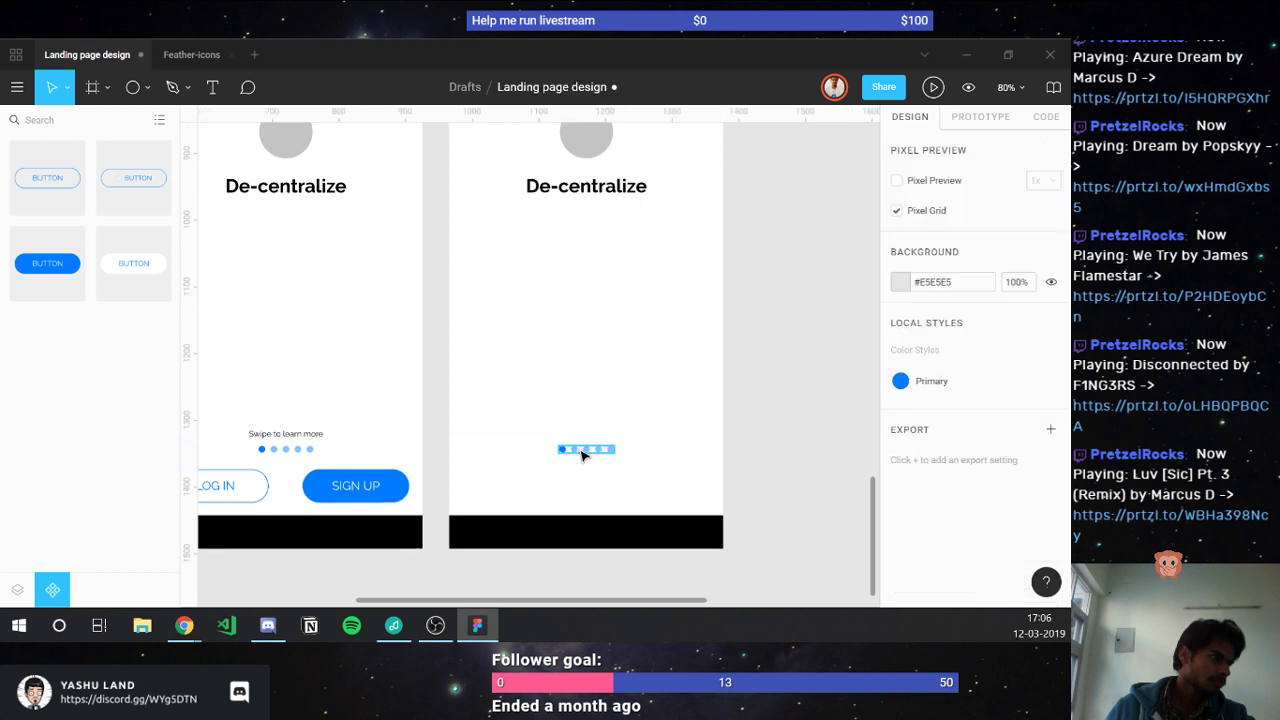
- Move the third screen's pagination dots straight down to Y 727, just above the black bar
{"action": "left_click", "coordinate": [580, 453]}
{"action": "left_click_drag", "start_coordinate": [580, 453], "coordinate": [589, 500]}
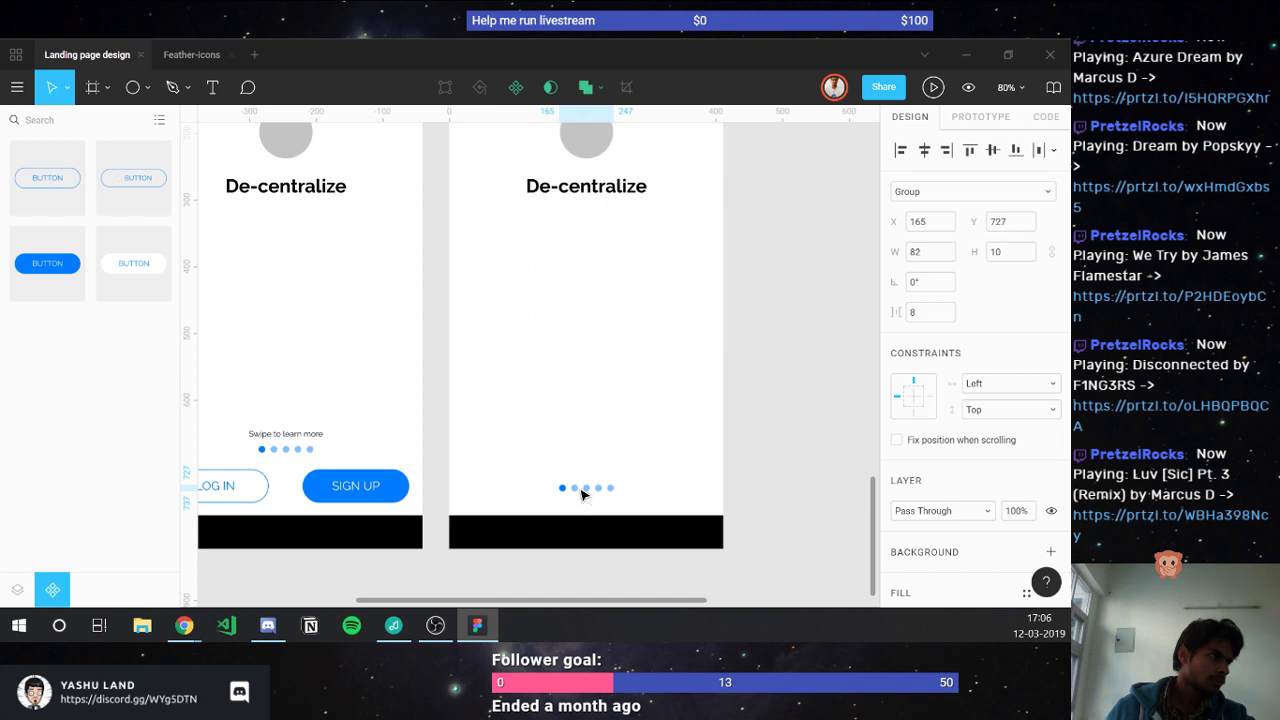
{"action": "scroll", "coordinate": [586, 494], "scroll_direction": "down", "scroll_amount": 6}
{"action": "key", "text": "Escape"}
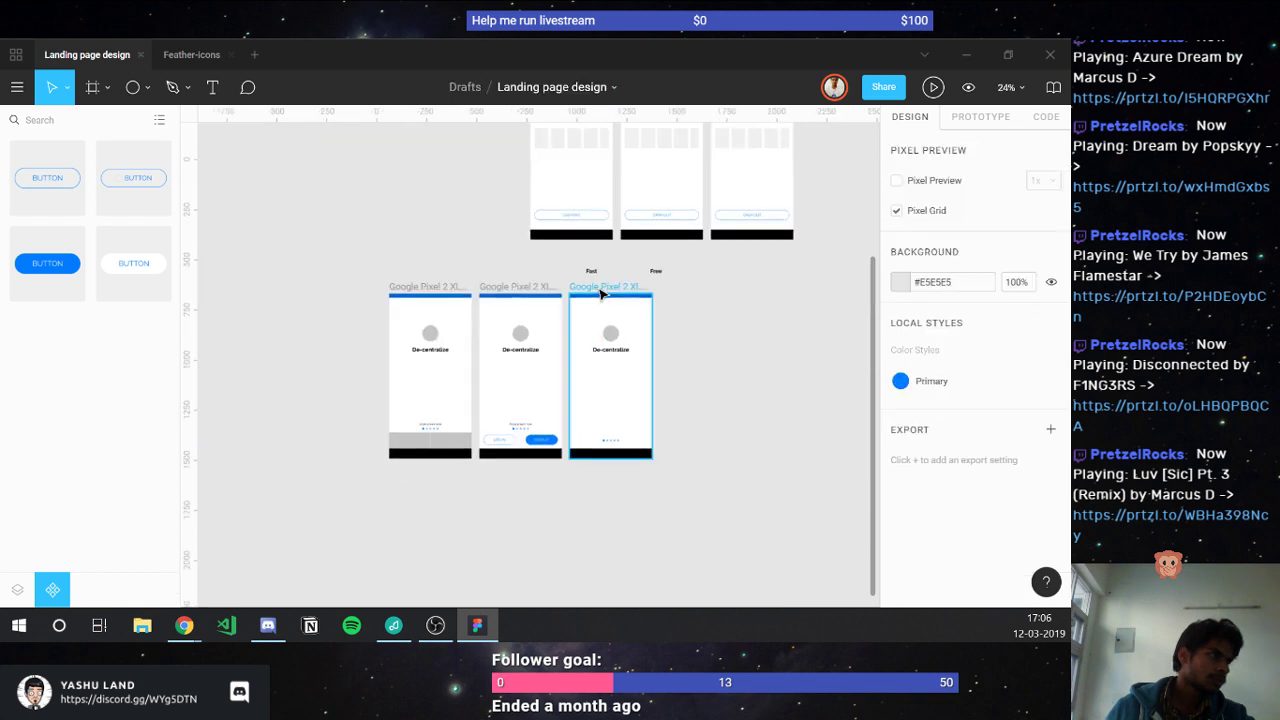
- Move the three intro screens together to the left and slightly down, with the third at about X 251, Y 758
{"action": "left_click", "coordinate": [601, 293]}
{"action": "left_click", "coordinate": [520, 287], "text": "shift"}
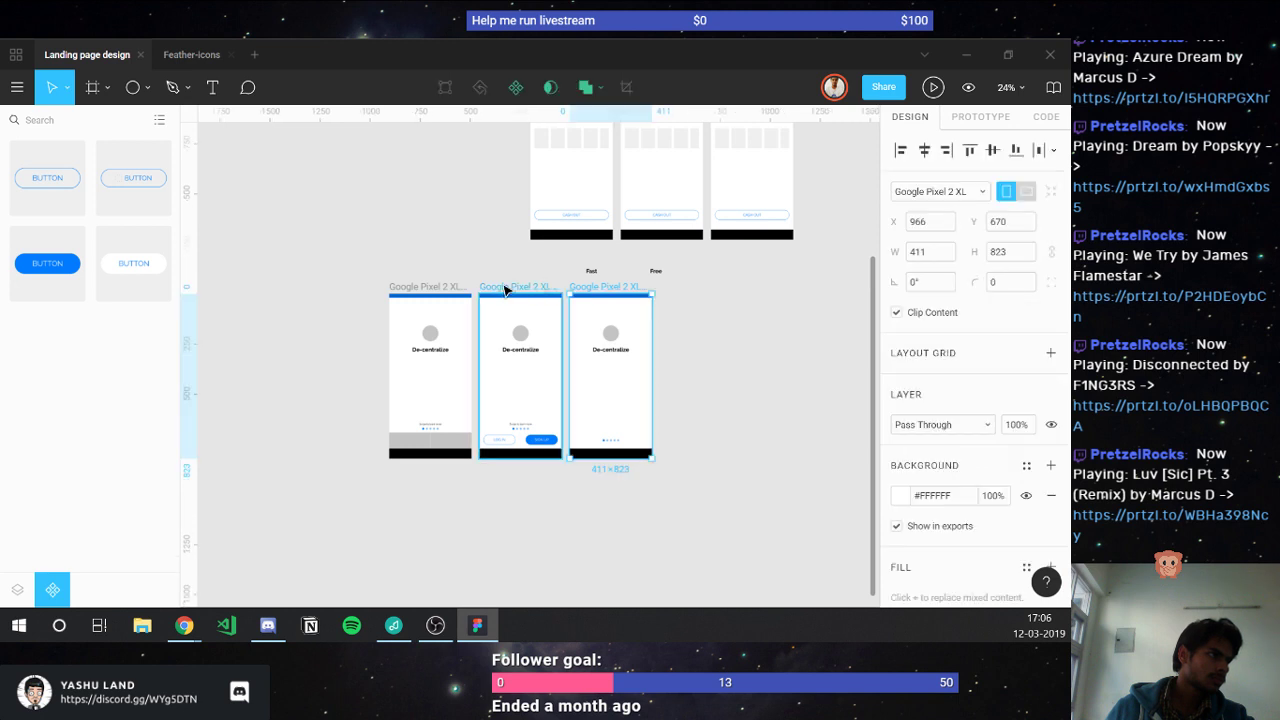
{"action": "left_click", "coordinate": [451, 290], "text": "shift"}
{"action": "left_click_drag", "start_coordinate": [451, 290], "coordinate": [309, 303]}
{"action": "left_click", "coordinate": [430, 280]}
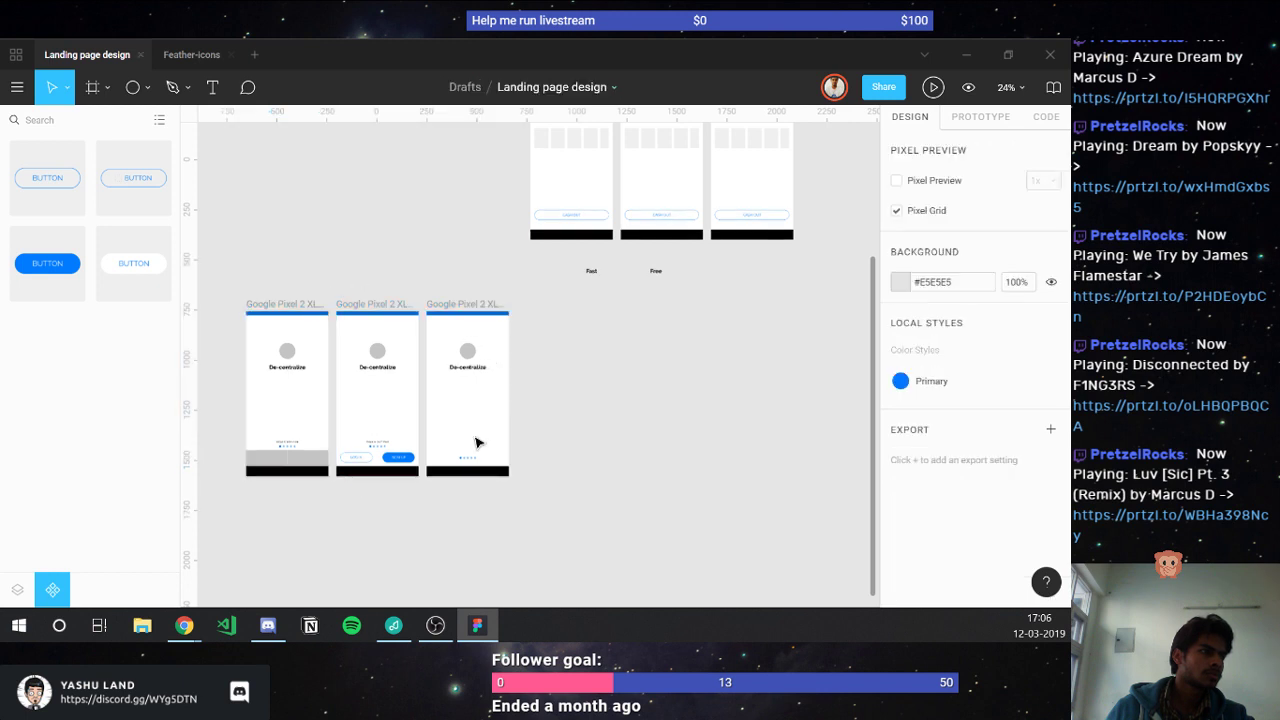
- Duplicate the third screen and place the copy directly below it at X 251, Y 1649
{"action": "scroll", "coordinate": [480, 444], "scroll_direction": "down", "scroll_amount": 3}
{"action": "scroll", "coordinate": [517, 377], "scroll_direction": "up", "scroll_amount": 2}
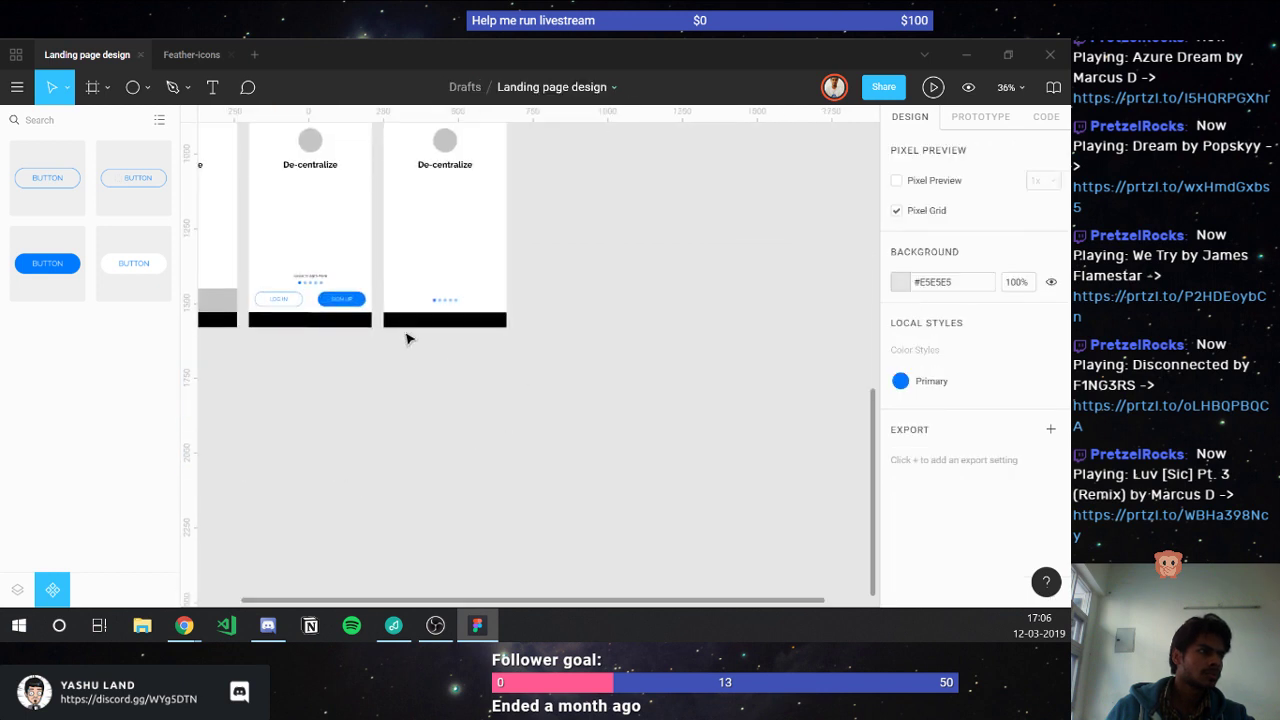
{"action": "scroll", "coordinate": [409, 300], "scroll_direction": "up", "scroll_amount": 3}
{"action": "left_click", "coordinate": [420, 286]}
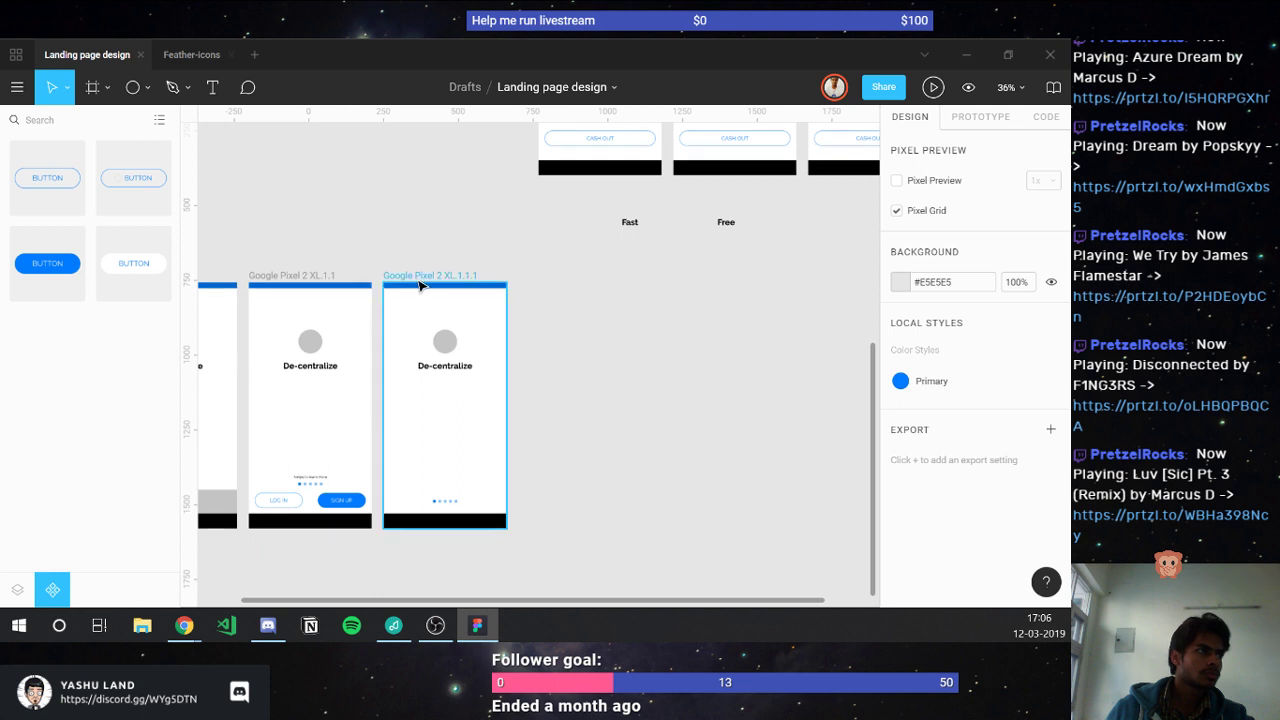
{"action": "left_click", "coordinate": [417, 280]}
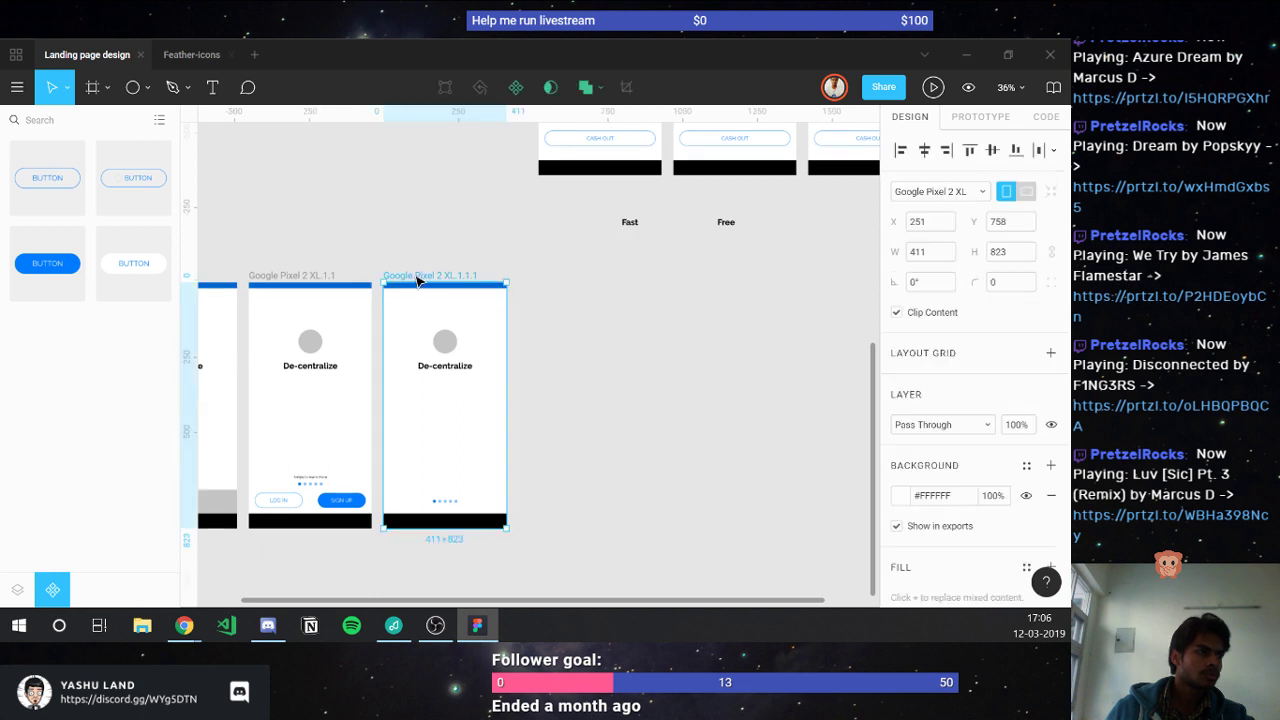
{"action": "key", "text": "ctrl+d"}
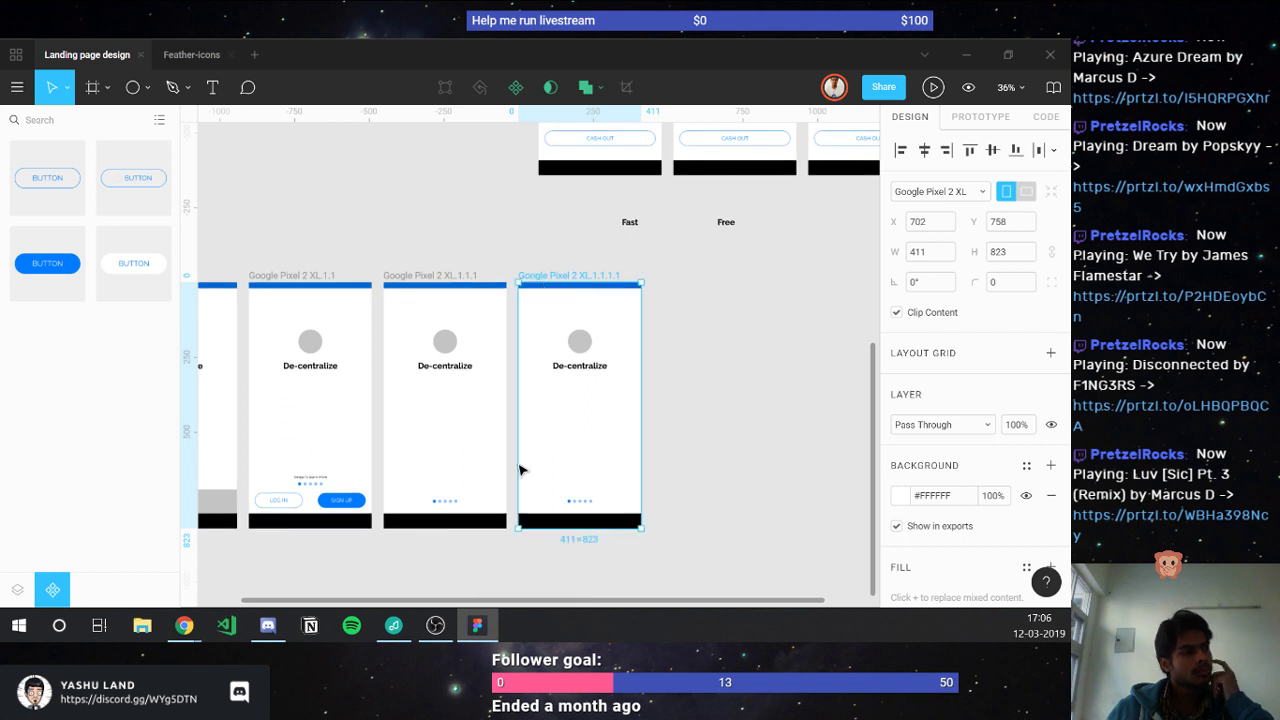
{"action": "left_click_drag", "start_coordinate": [519, 470], "coordinate": [400, 541]}
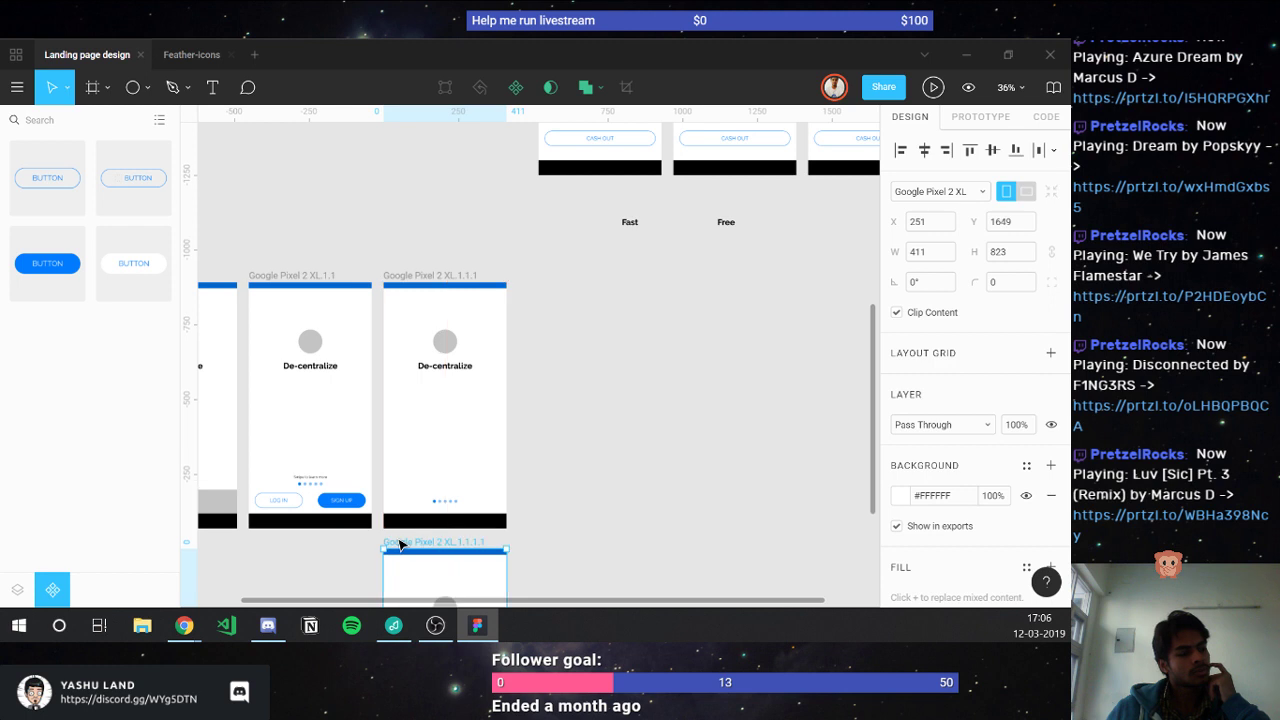
{"action": "scroll", "coordinate": [399, 544], "scroll_direction": "down", "scroll_amount": 5}
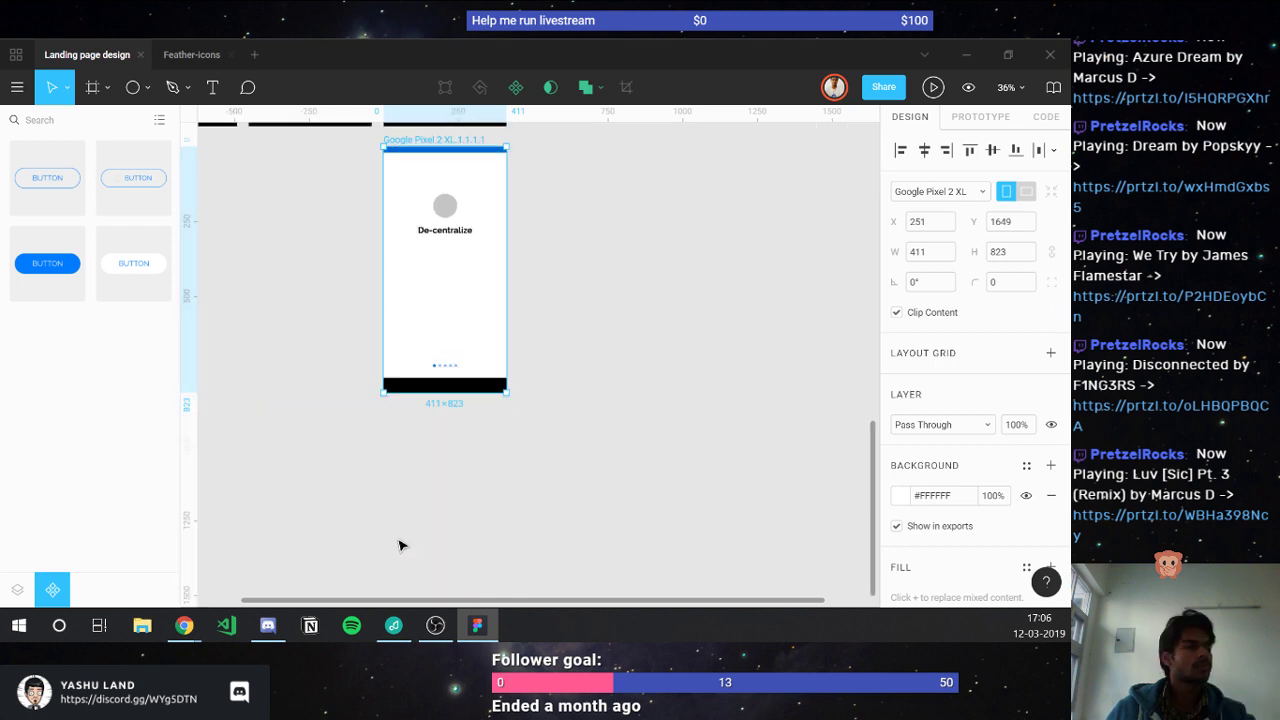
{"action": "scroll", "coordinate": [459, 246], "scroll_direction": "up", "scroll_amount": 5}
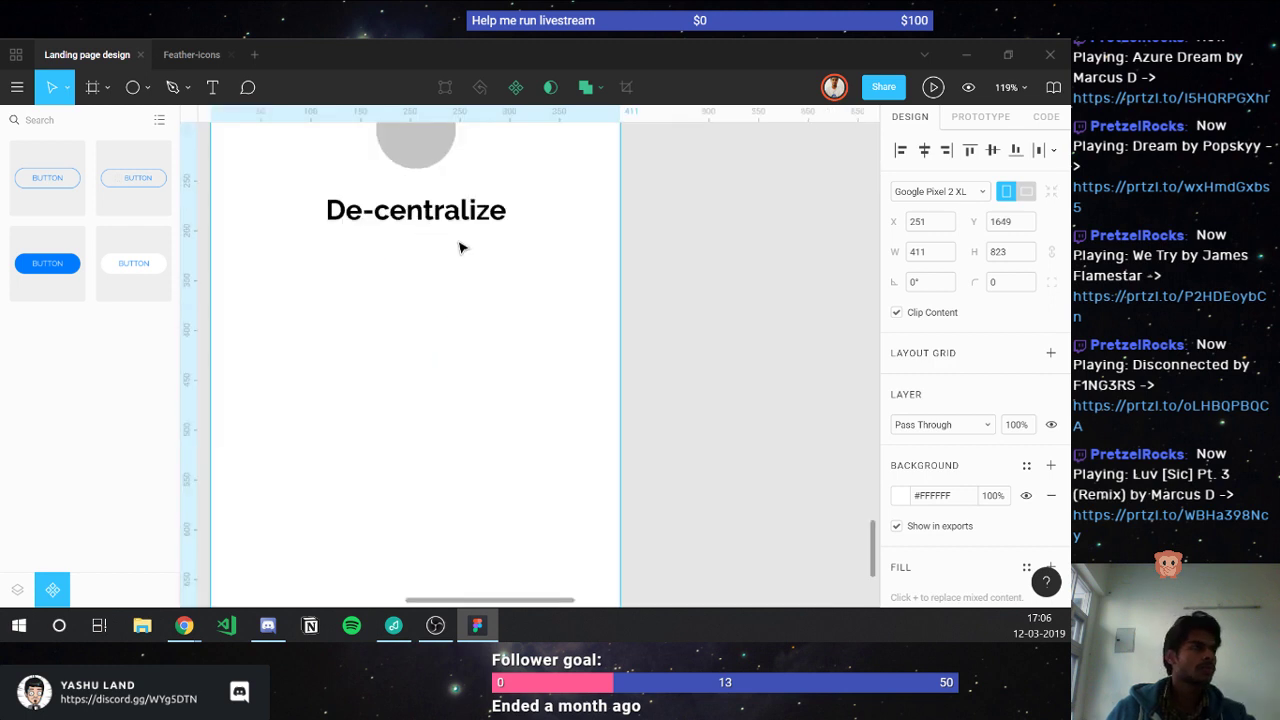
{"action": "scroll", "coordinate": [459, 247], "scroll_direction": "down", "scroll_amount": 1}
{"action": "scroll", "coordinate": [459, 247], "scroll_direction": "down", "scroll_amount": 2}
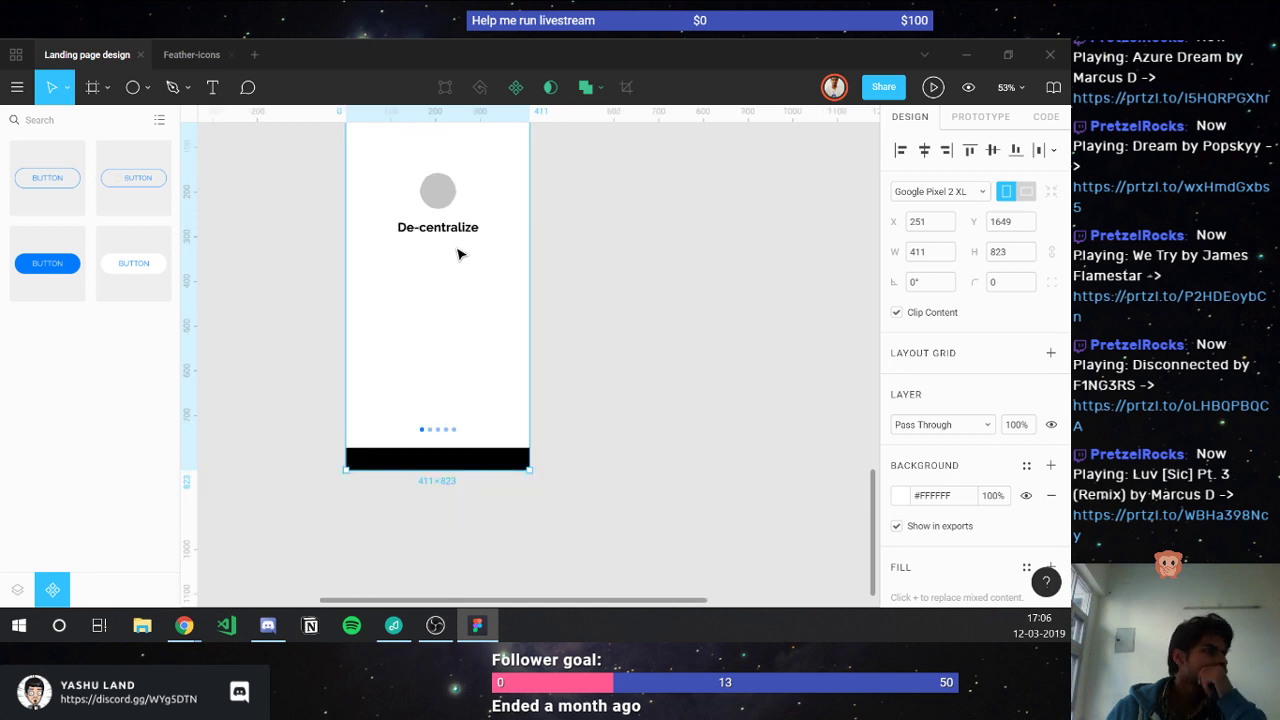
{"action": "scroll", "coordinate": [459, 254], "scroll_direction": "up", "scroll_amount": 1}
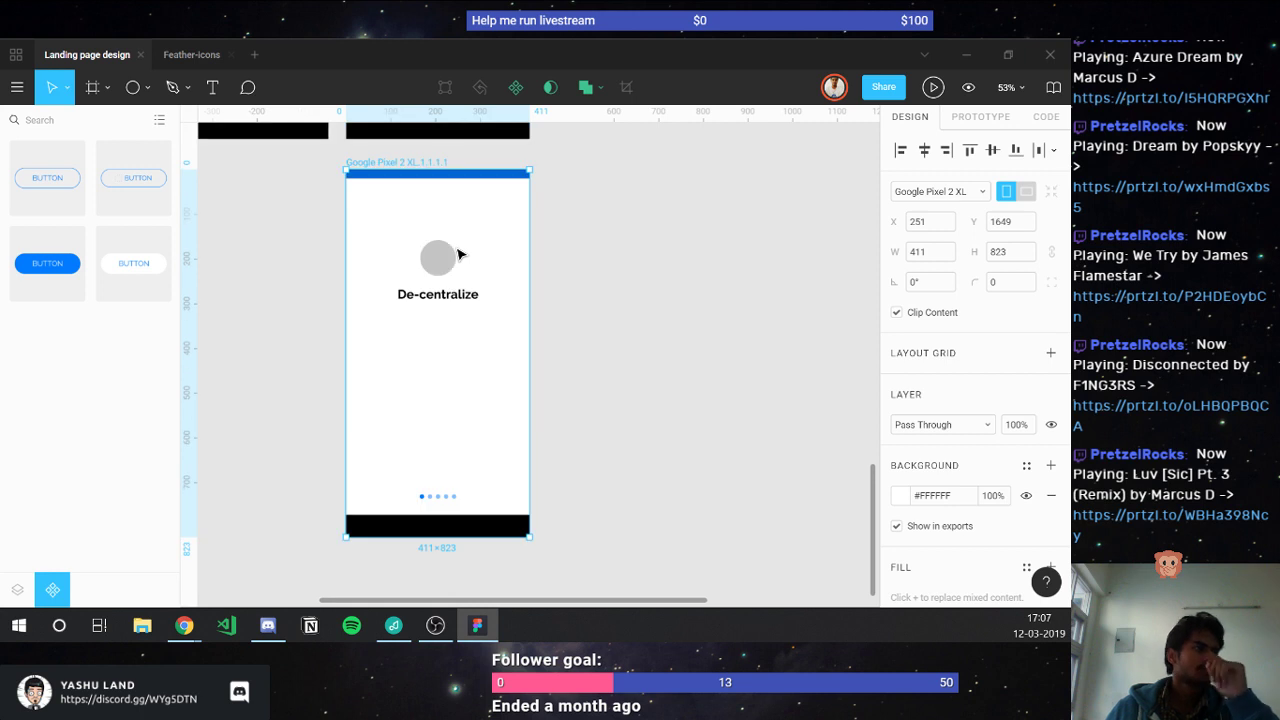
{"action": "scroll", "coordinate": [460, 258], "scroll_direction": "up", "scroll_amount": 2}
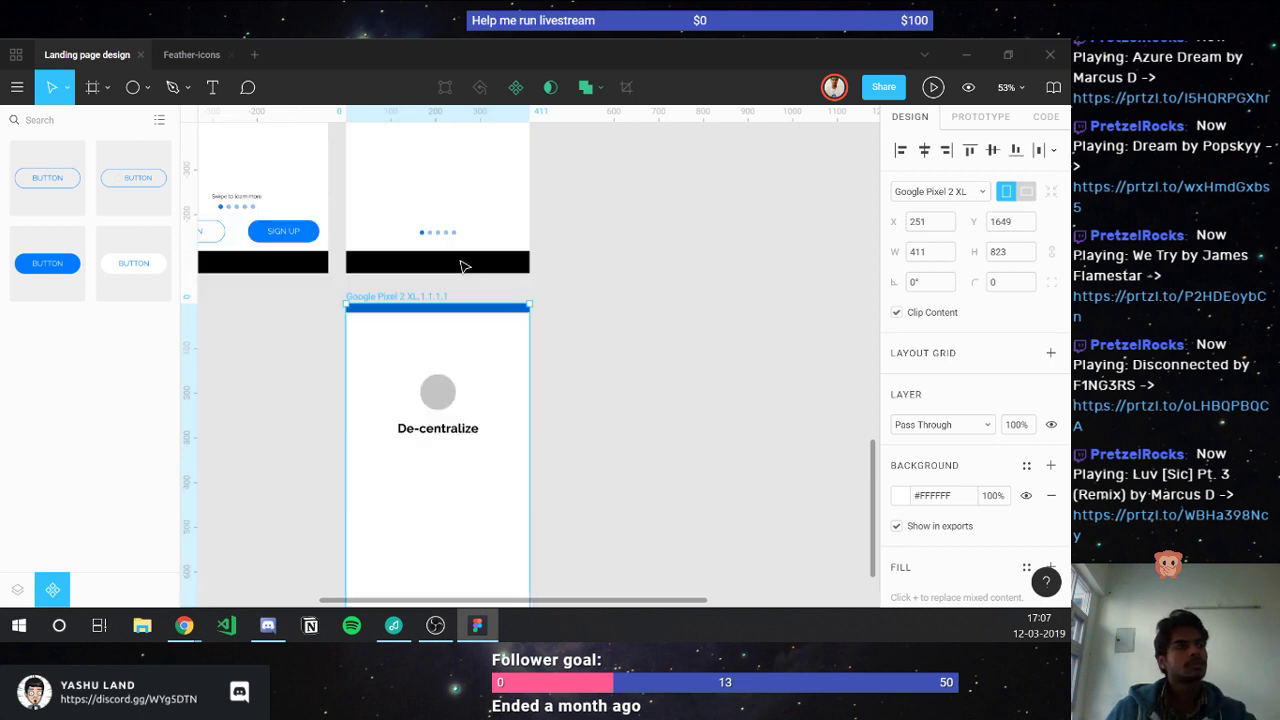
{"action": "scroll", "coordinate": [460, 265], "scroll_direction": "down", "scroll_amount": 2}
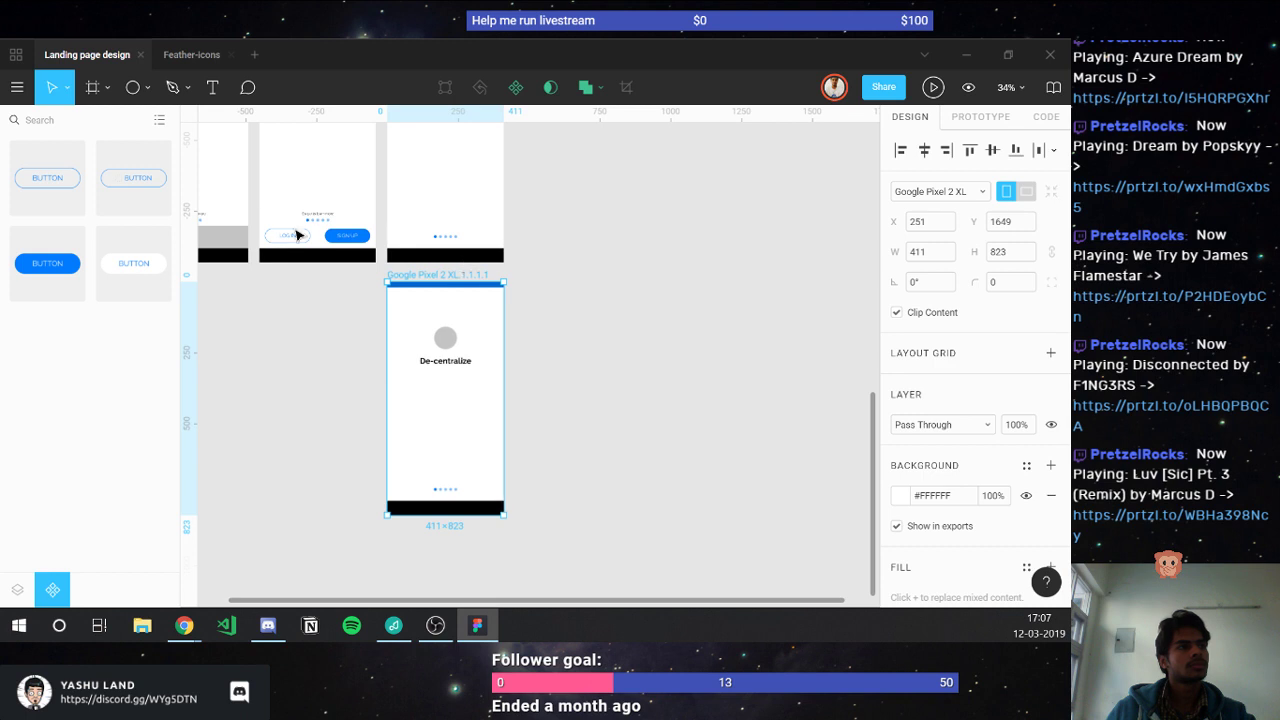
- On the Components page, turn the white wallet shape inside the blue square into a component named "Logo"
{"action": "left_click", "coordinate": [18, 590]}
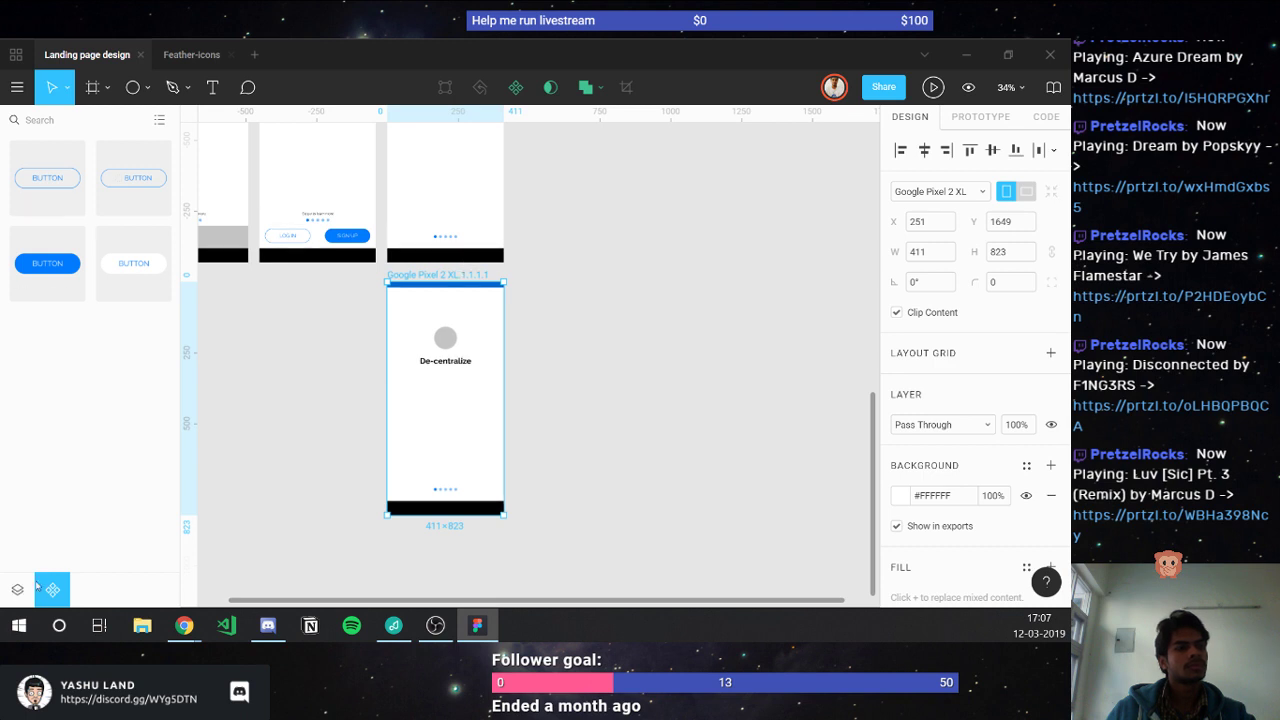
{"action": "left_click", "coordinate": [54, 155]}
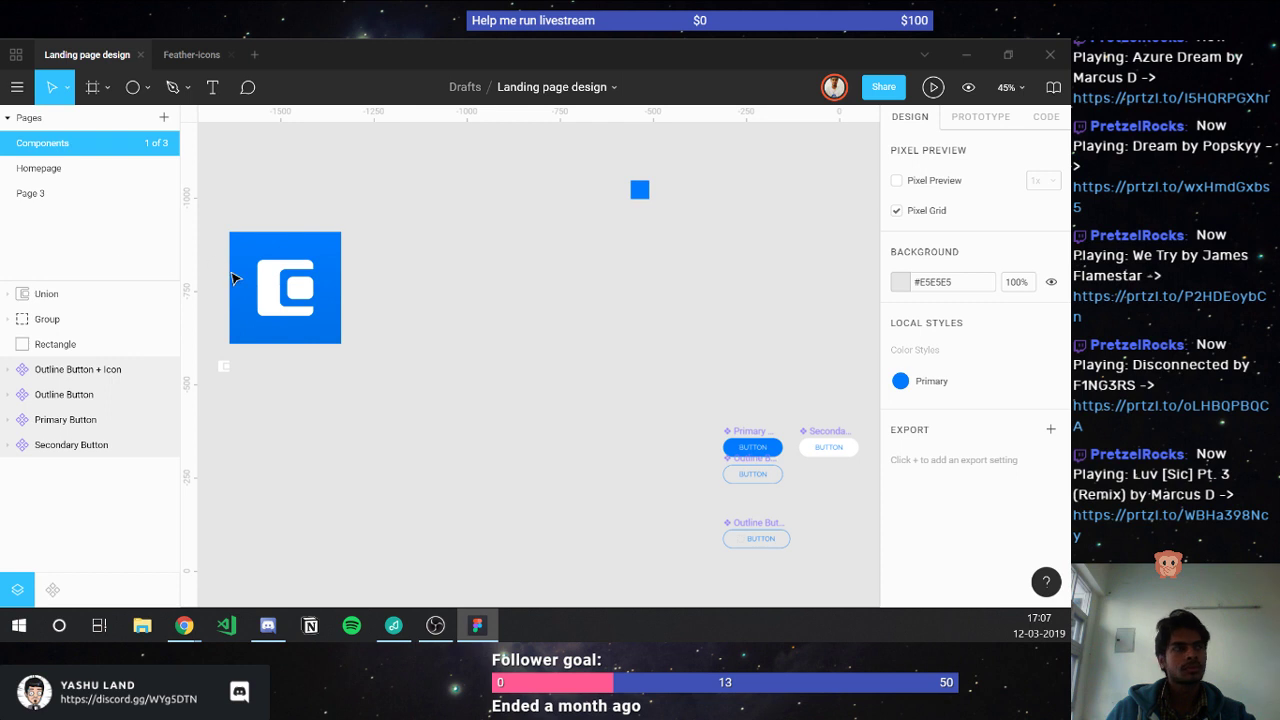
{"action": "double_click", "coordinate": [280, 295]}
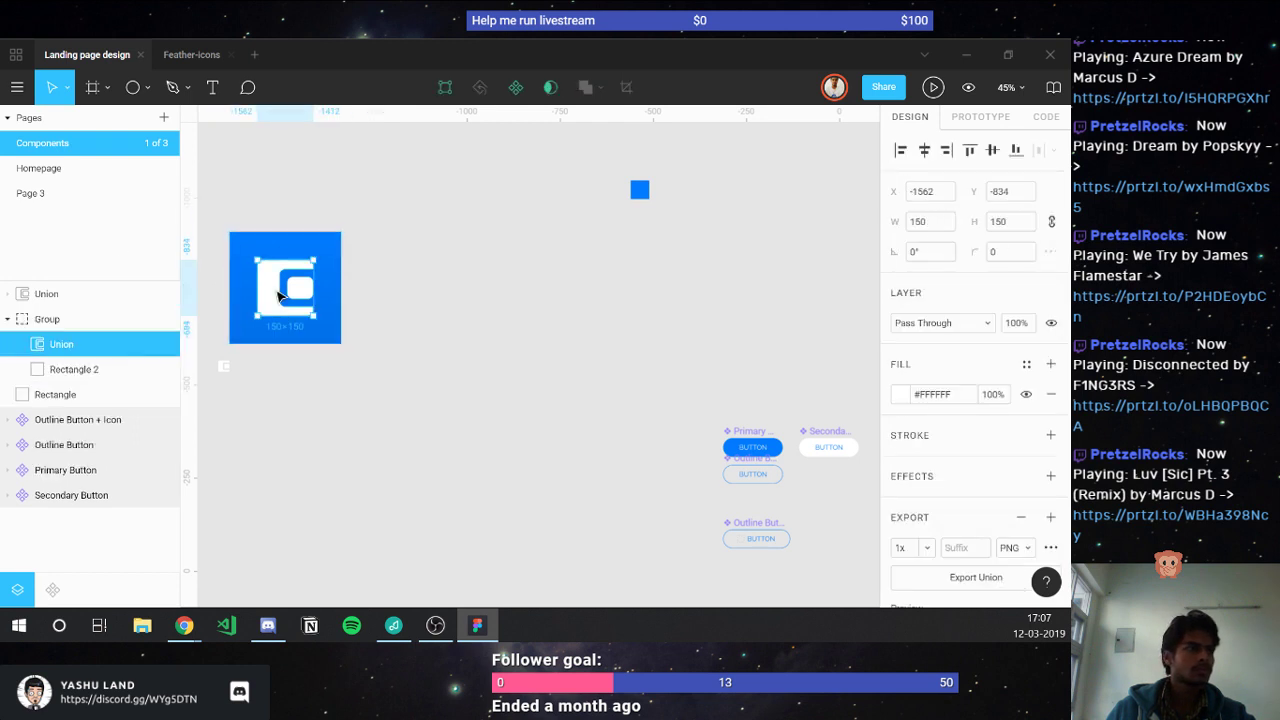
{"action": "left_click", "coordinate": [516, 91]}
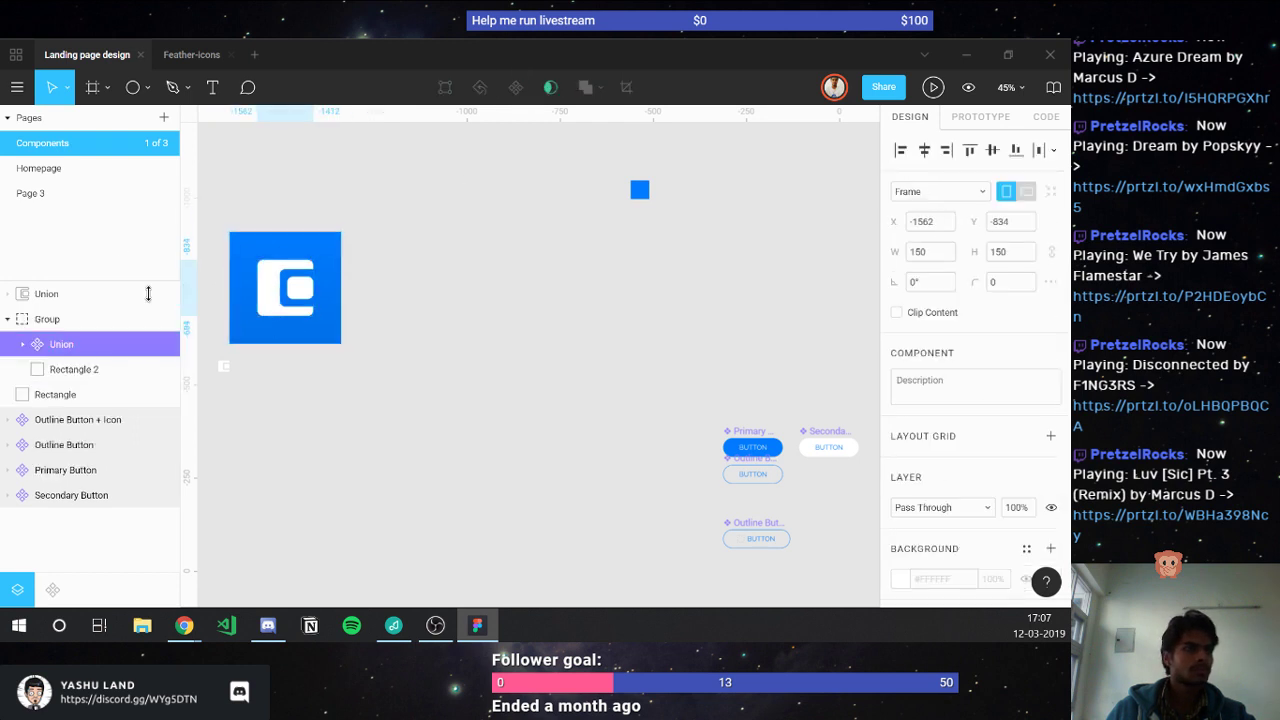
{"action": "double_click", "coordinate": [66, 350]}
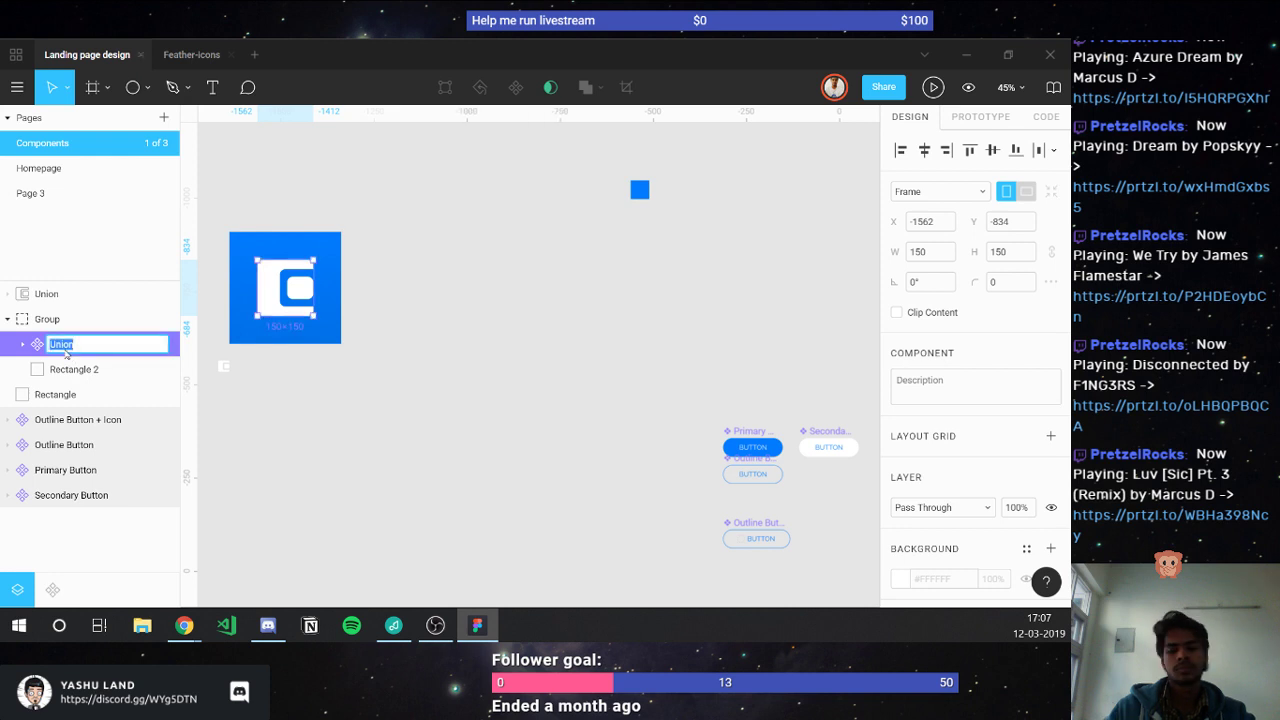
{"action": "type", "text": "Logo"}
{"action": "key", "text": "Return"}
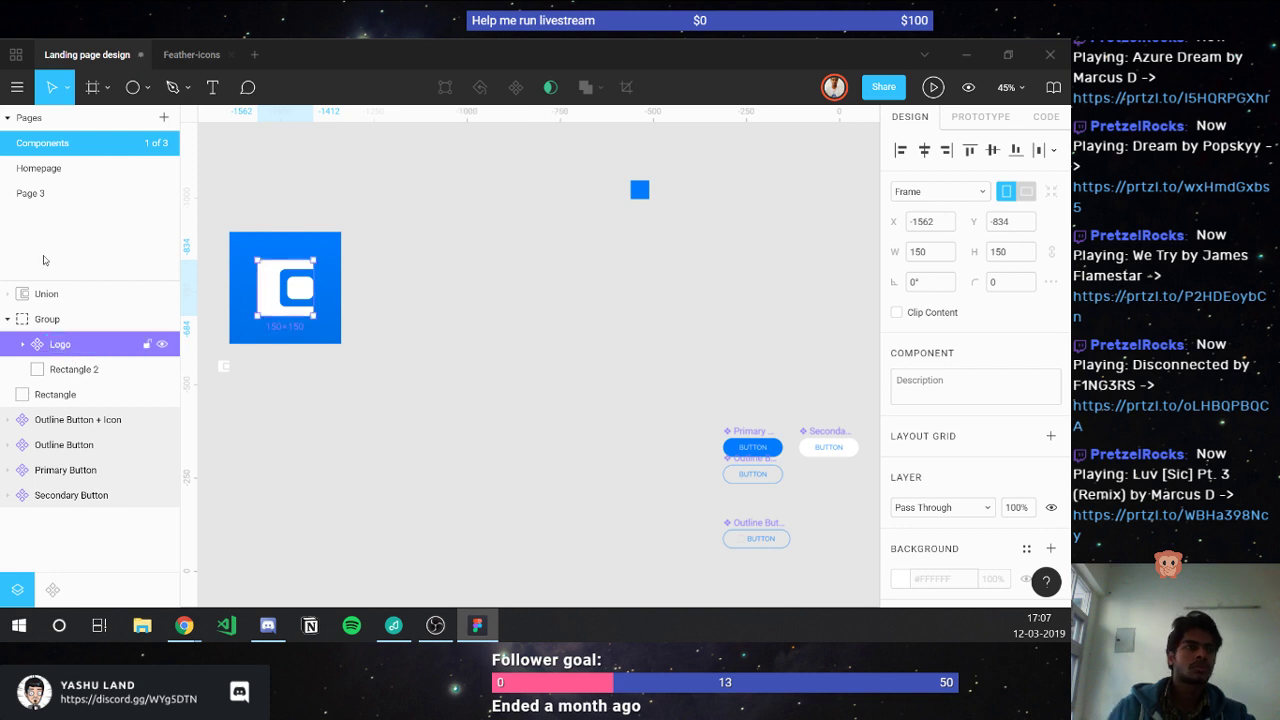
- Place an instance of the Logo component on the lower duplicated screen on Page 3, at about X 99, Y 196
{"action": "left_click", "coordinate": [31, 197]}
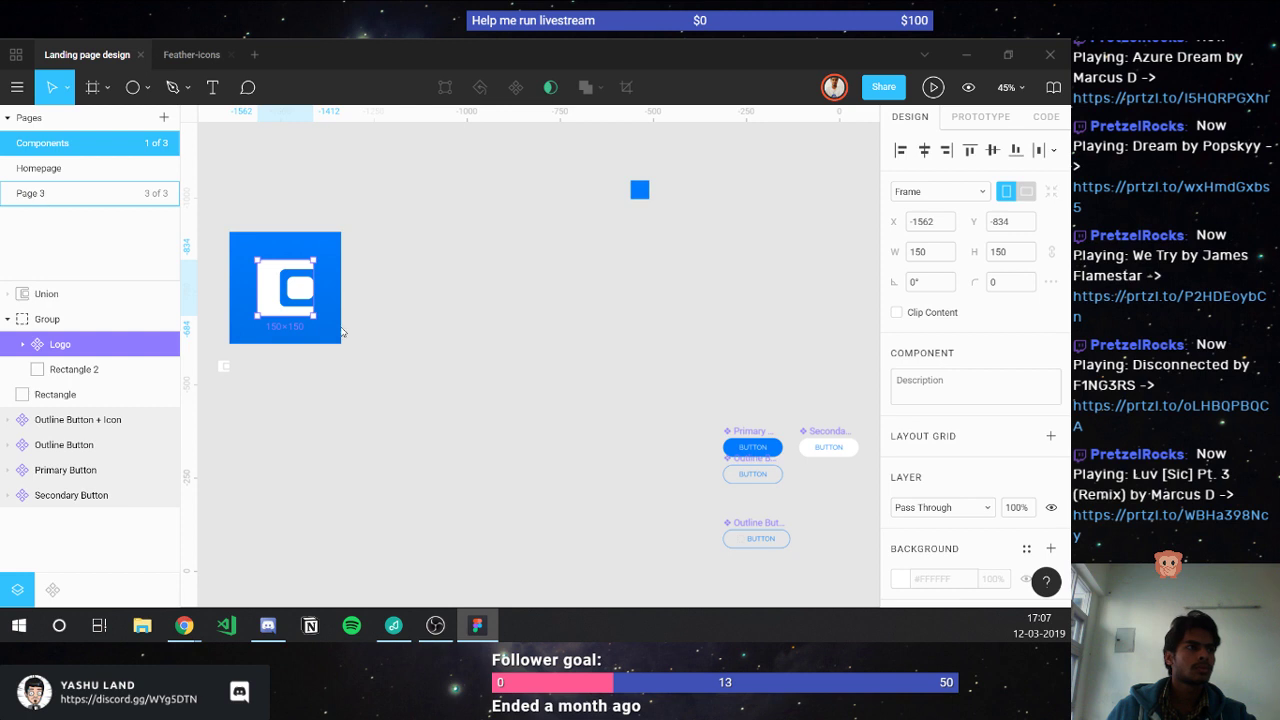
{"action": "scroll", "coordinate": [450, 346], "scroll_direction": "up", "scroll_amount": 5}
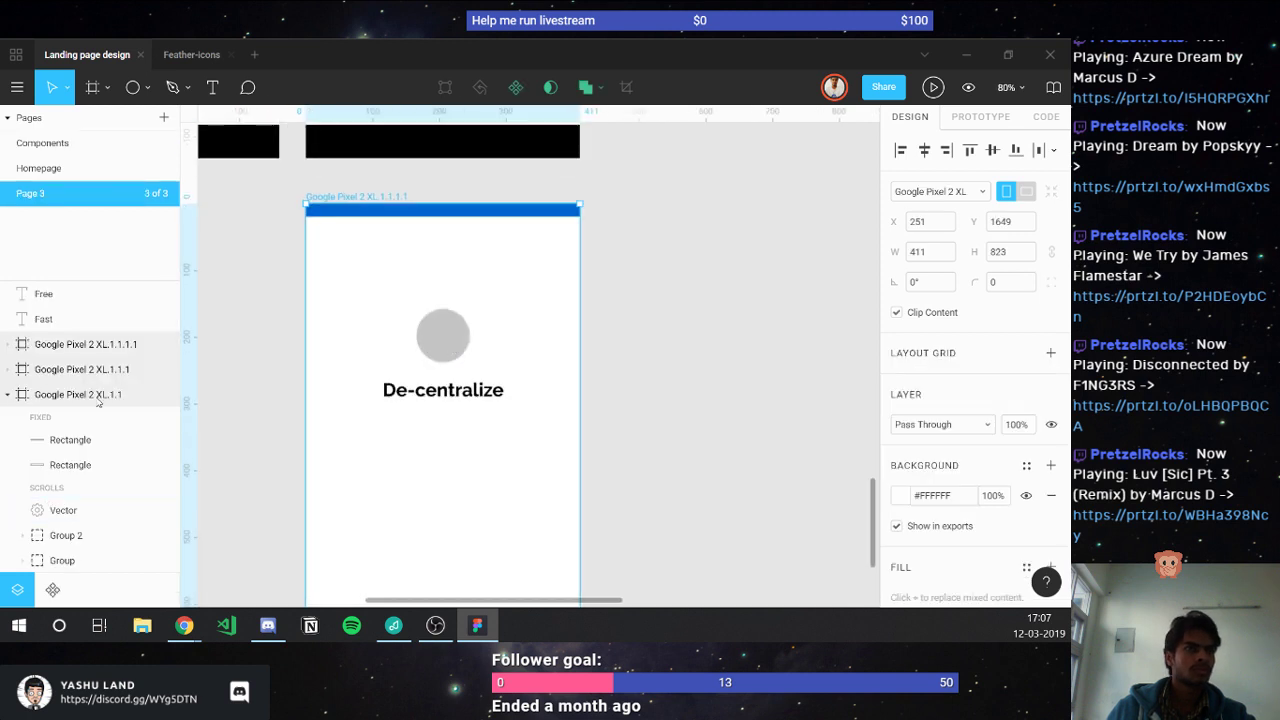
{"action": "left_click", "coordinate": [52, 589]}
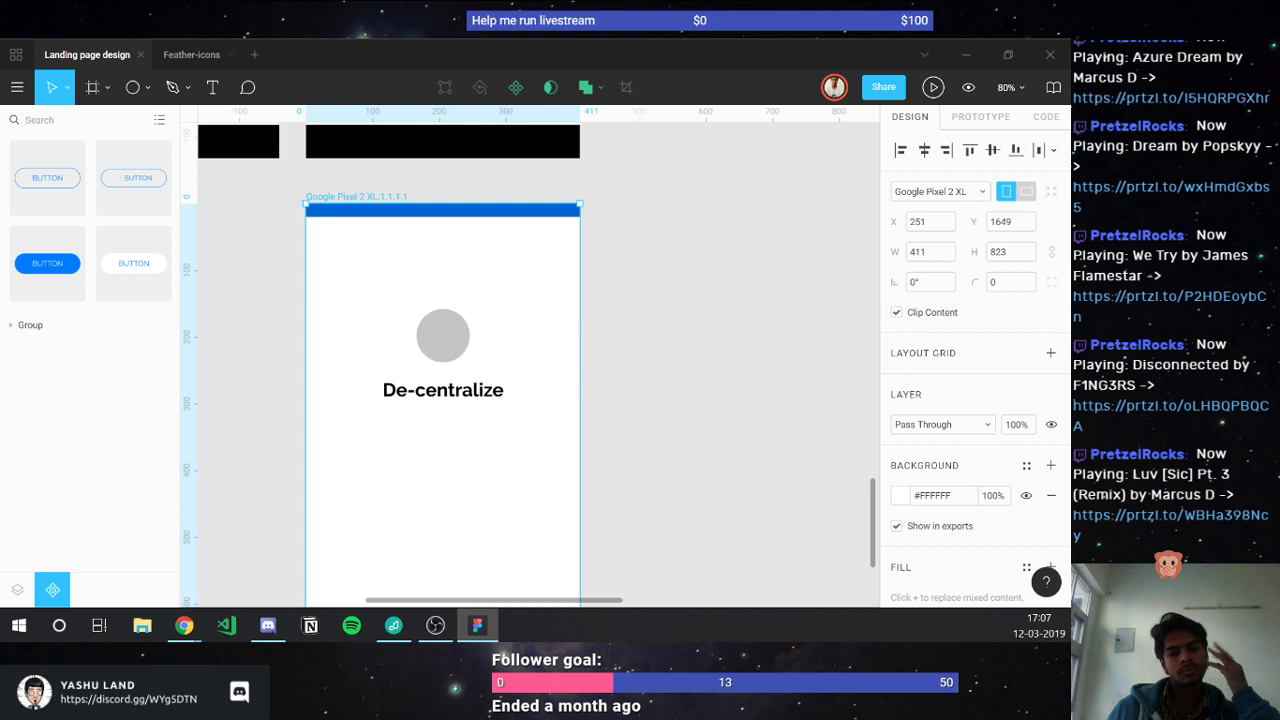
{"action": "left_click", "coordinate": [268, 625]}
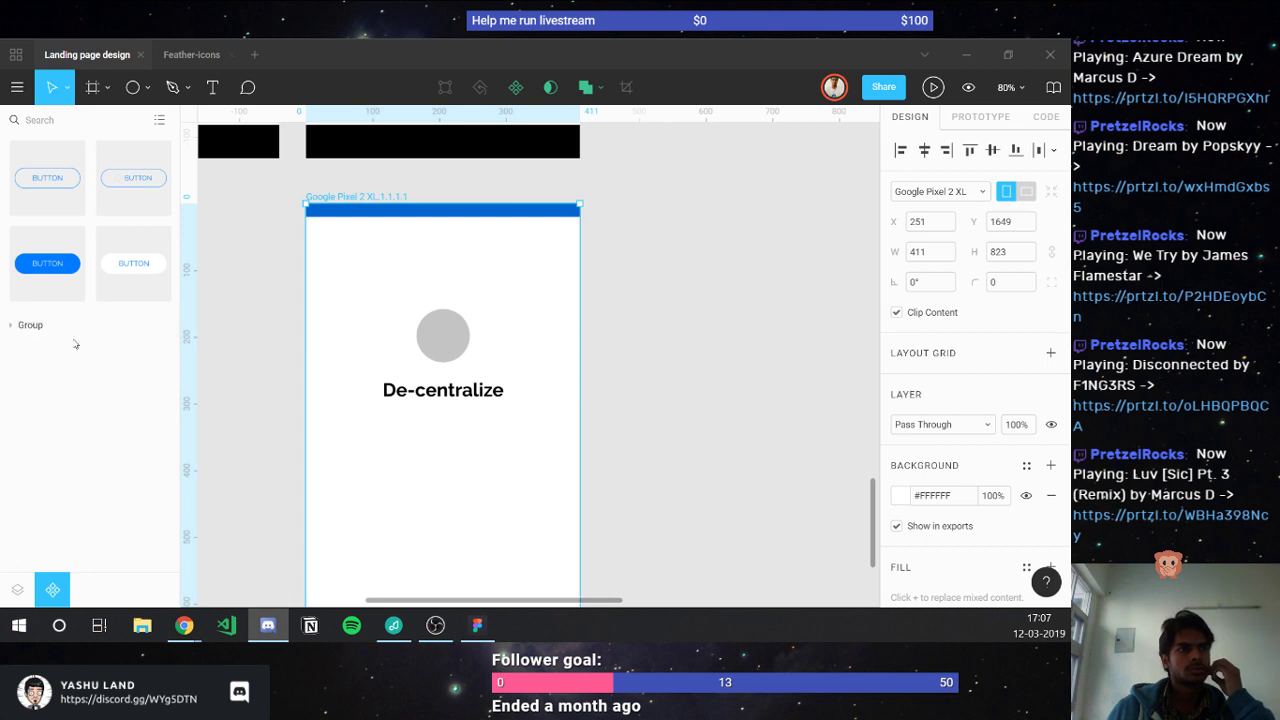
{"action": "left_click", "coordinate": [20, 332]}
{"action": "left_click", "coordinate": [17, 333]}
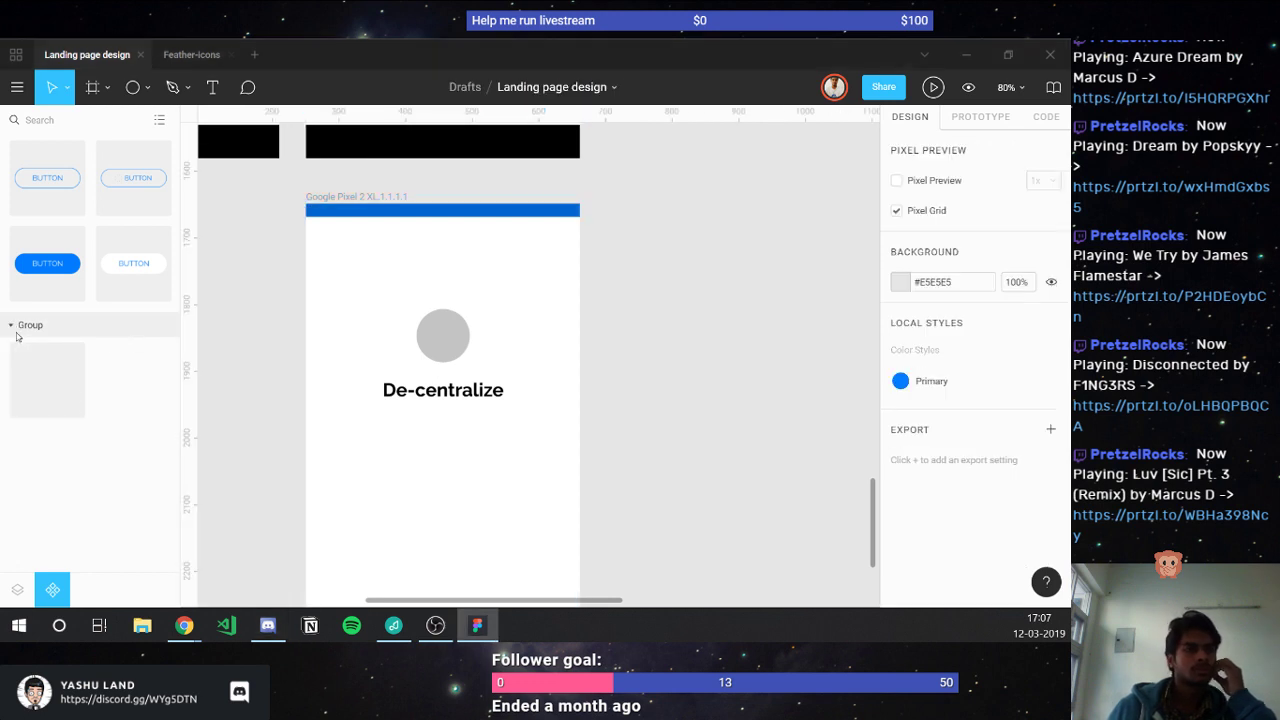
{"action": "left_click_drag", "start_coordinate": [37, 368], "coordinate": [407, 368]}
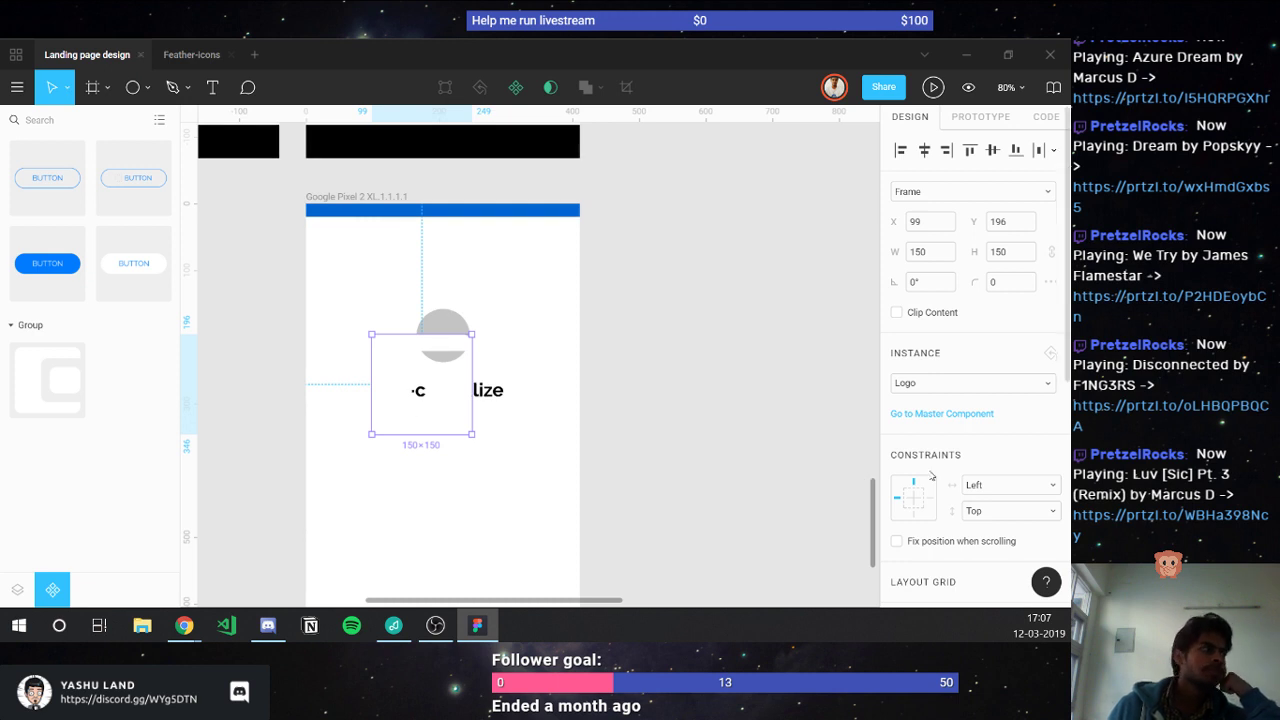
- Apply the Primary color style to the background of the Logo instance
{"action": "scroll", "coordinate": [931, 476], "scroll_direction": "down", "scroll_amount": 1}
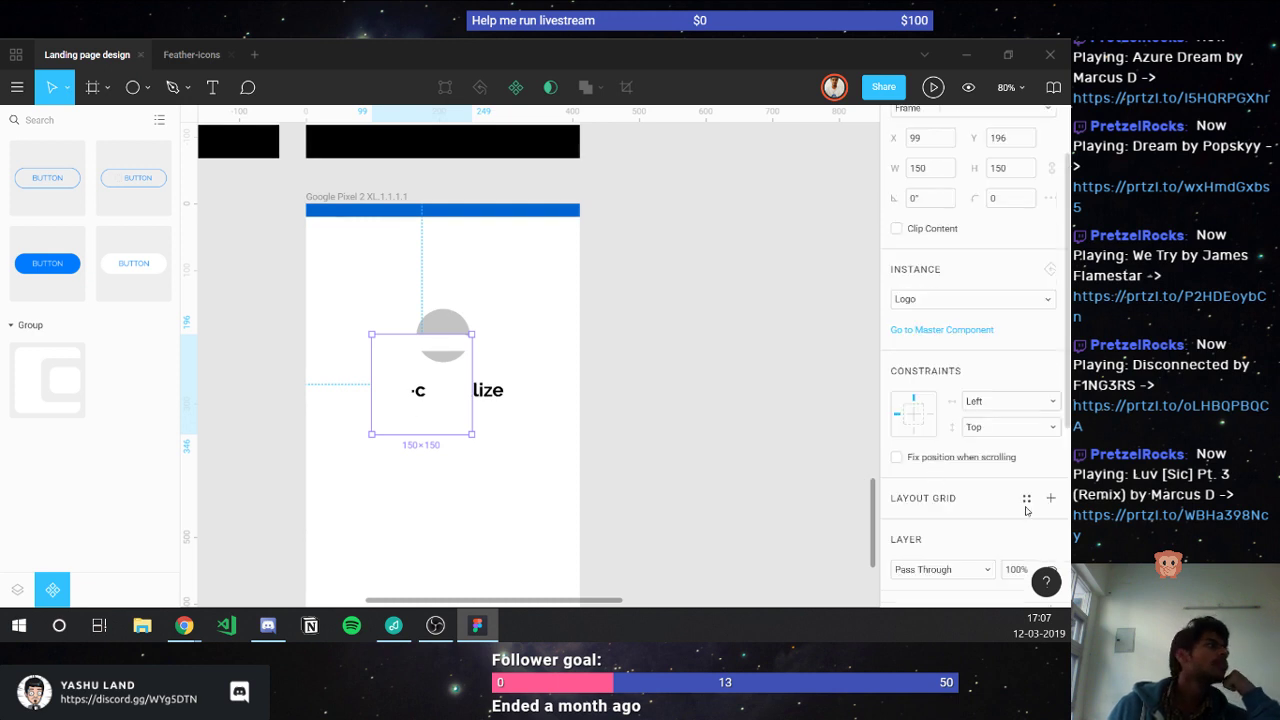
{"action": "scroll", "coordinate": [1025, 510], "scroll_direction": "down", "scroll_amount": 2}
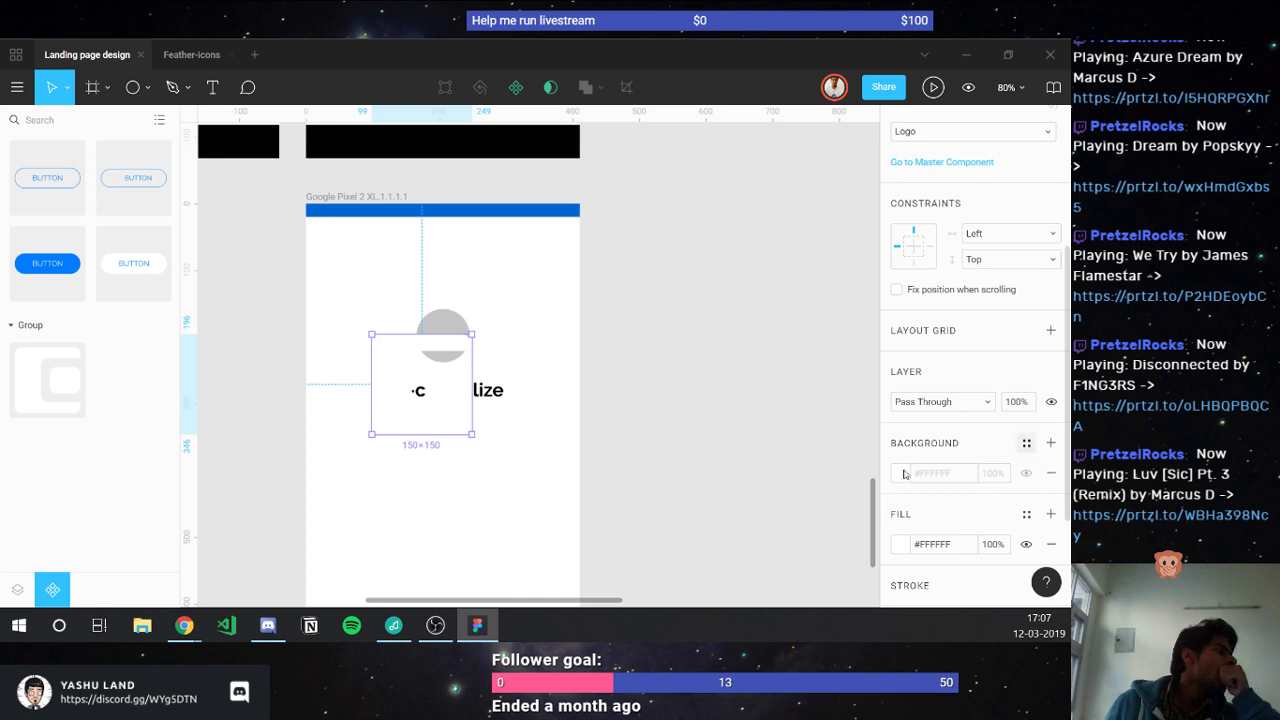
{"action": "left_click", "coordinate": [1026, 443]}
{"action": "left_click", "coordinate": [913, 504]}
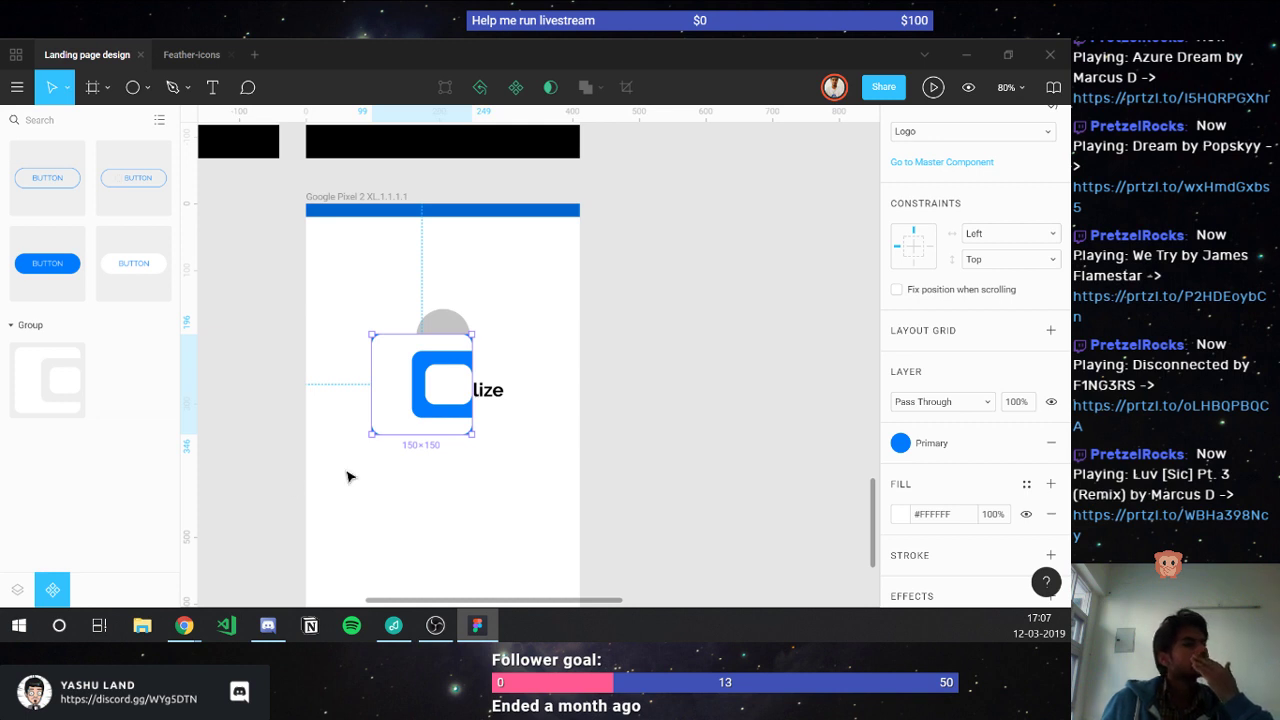
- Inspect the Union shape inside the Logo instance, and move the logo below the "De-centralize" heading to X 124, Y 321
{"action": "left_click", "coordinate": [17, 590]}
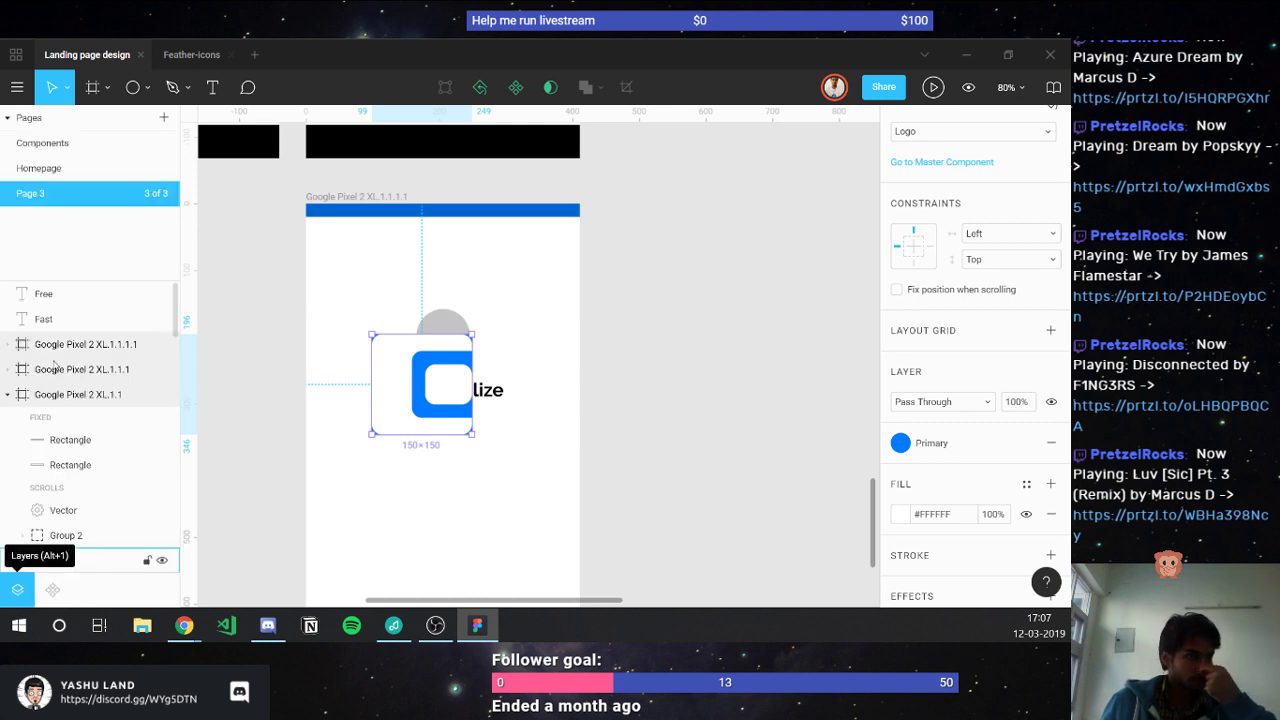
{"action": "scroll", "coordinate": [68, 288], "scroll_direction": "down", "scroll_amount": 1}
{"action": "scroll", "coordinate": [66, 286], "scroll_direction": "down", "scroll_amount": 1}
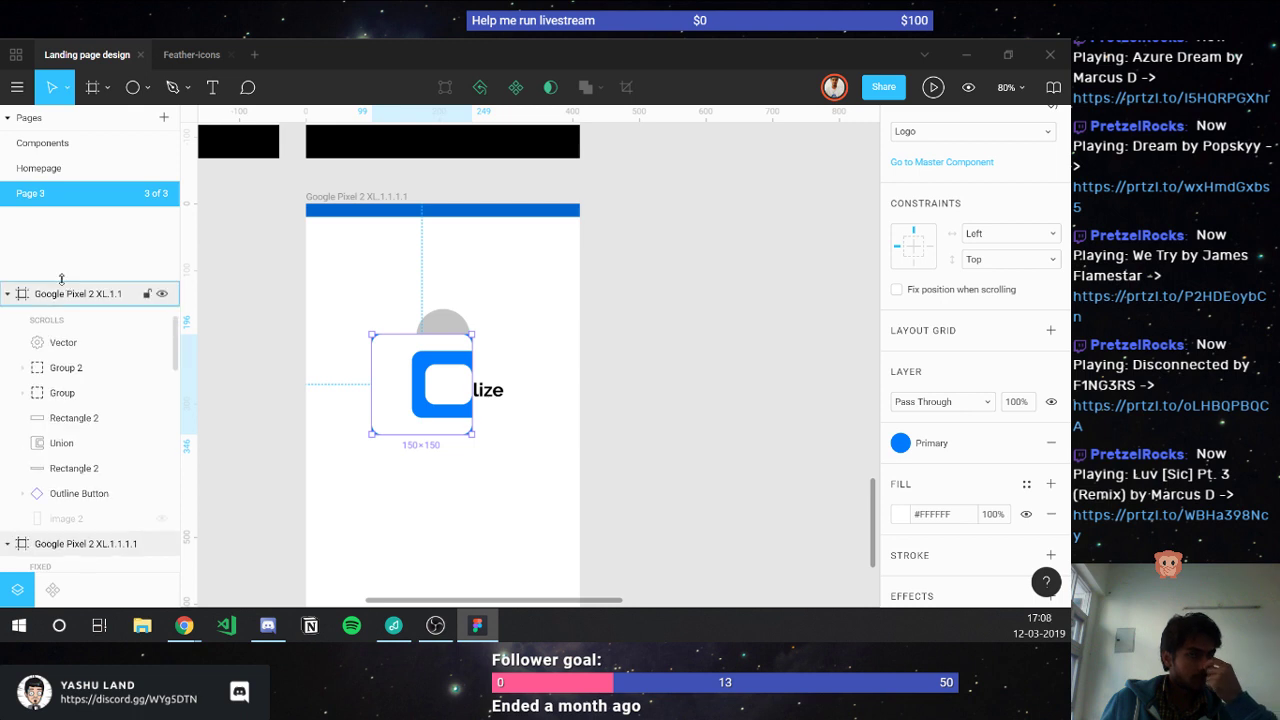
{"action": "scroll", "coordinate": [45, 232], "scroll_direction": "down", "scroll_amount": 1}
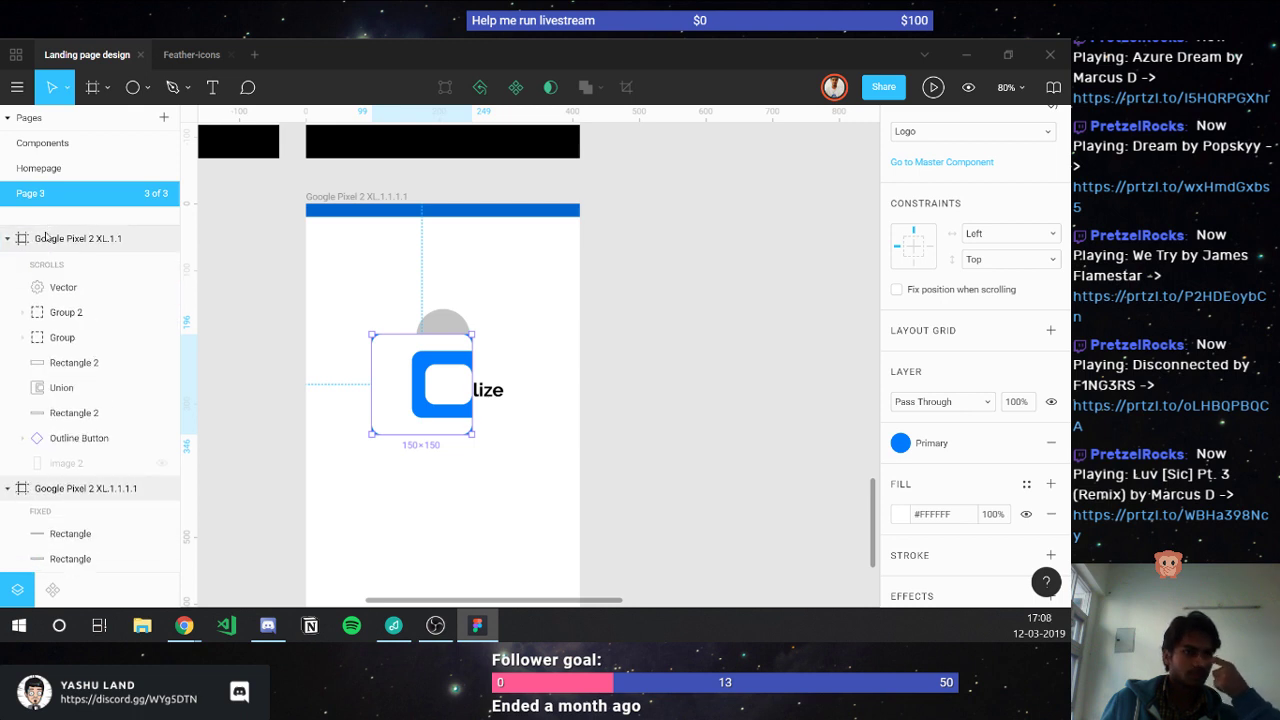
{"action": "scroll", "coordinate": [77, 360], "scroll_direction": "down", "scroll_amount": 3}
{"action": "scroll", "coordinate": [77, 360], "scroll_direction": "down", "scroll_amount": 1}
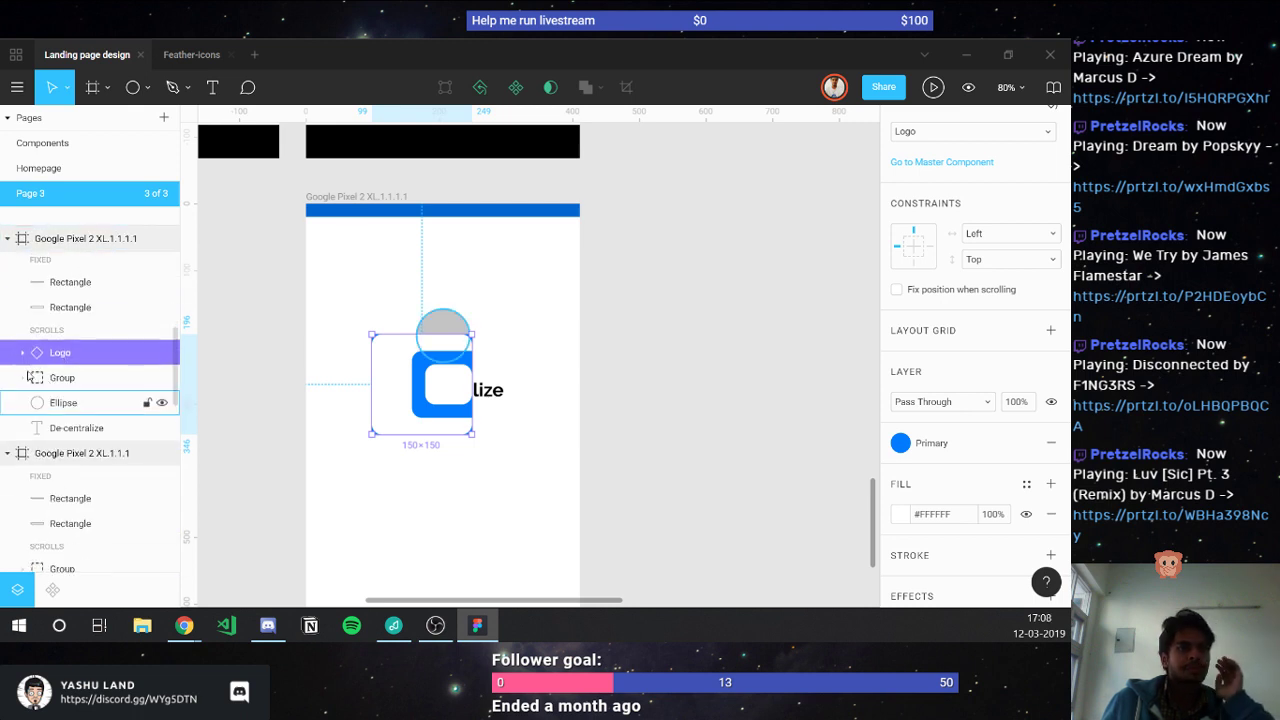
{"action": "left_click", "coordinate": [22, 352]}
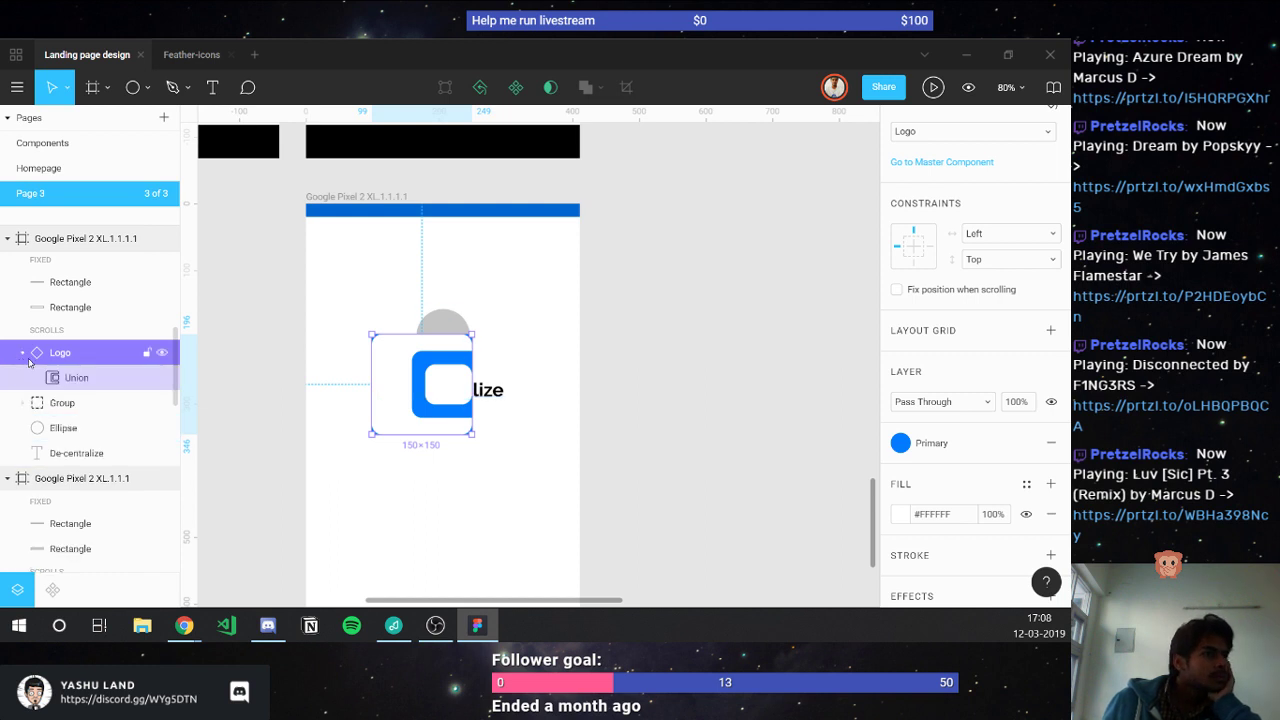
{"action": "left_click", "coordinate": [54, 380]}
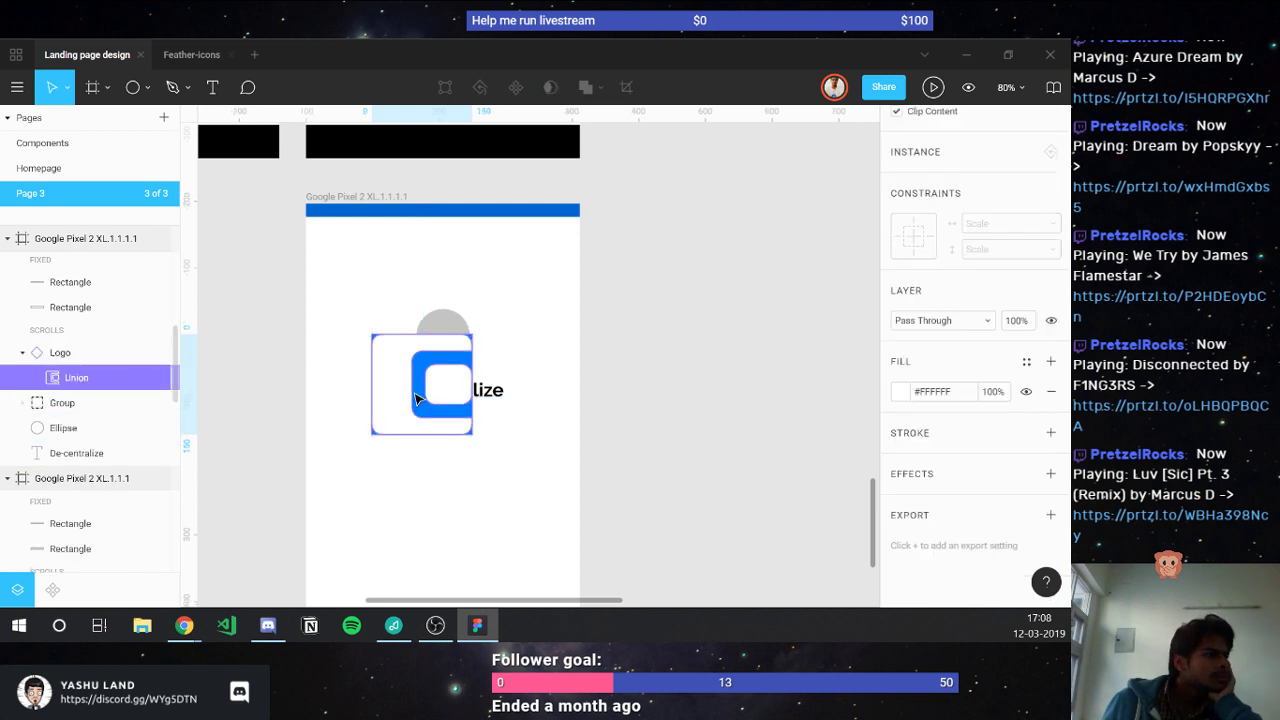
{"action": "key", "text": "ctrl+z"}
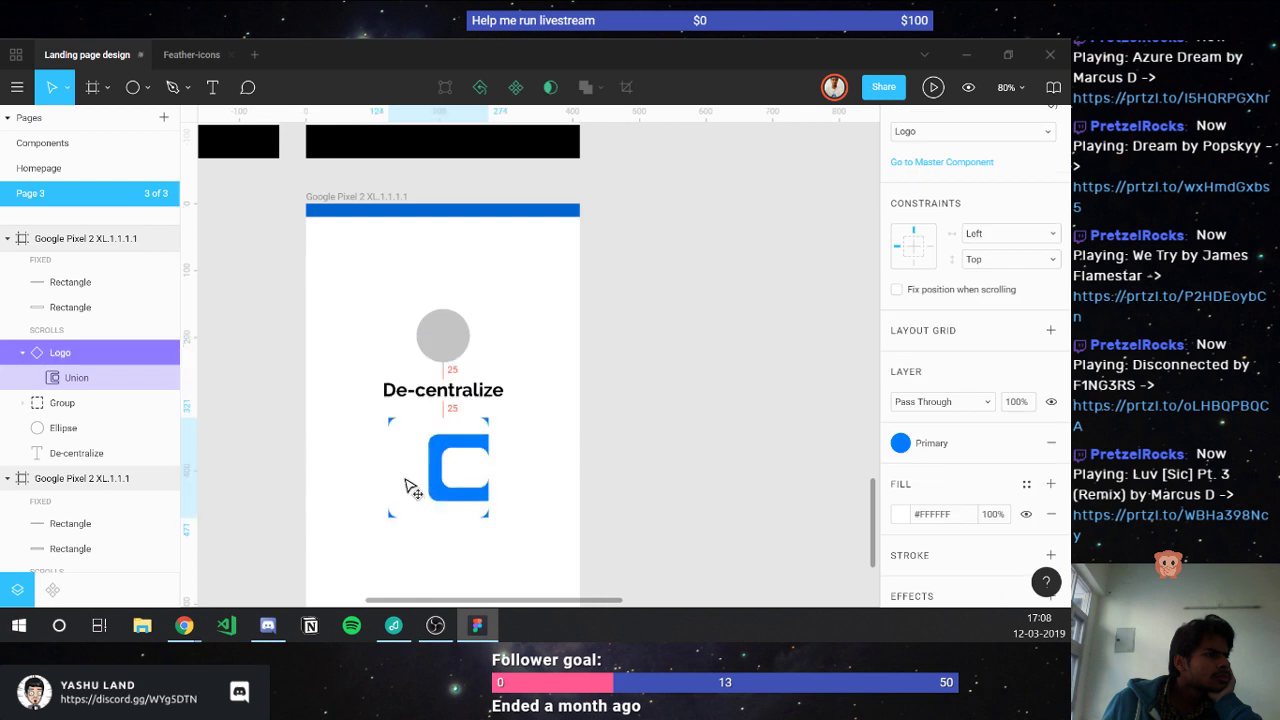
- Remove the Logo instance's background color and apply the Primary color style to its fill instead
{"action": "left_click", "coordinate": [1051, 443]}
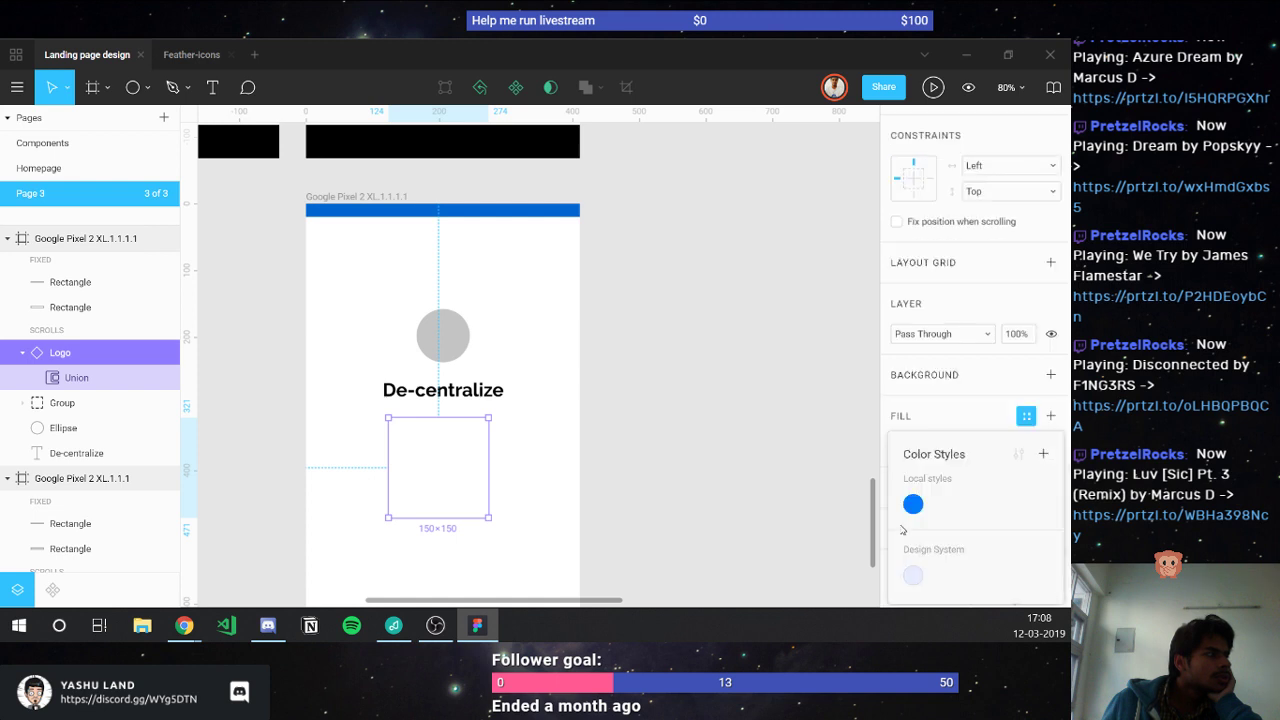
{"action": "left_click", "coordinate": [913, 504]}
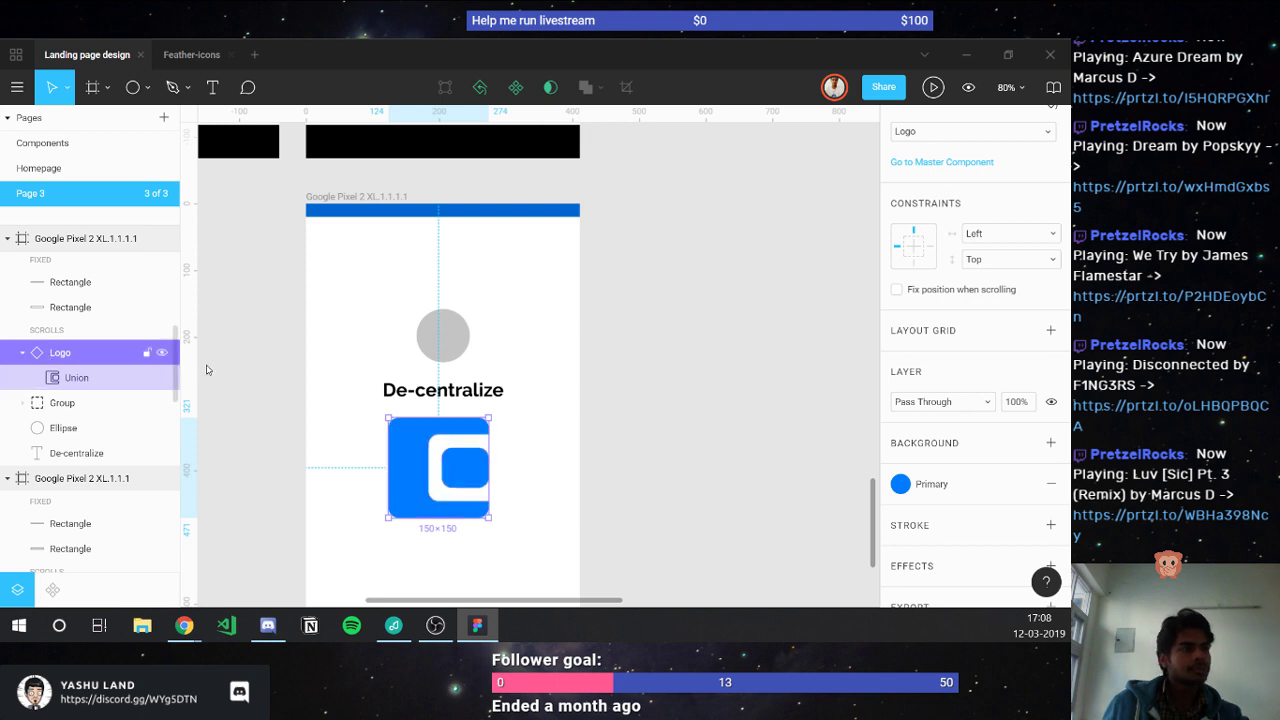
{"action": "left_click", "coordinate": [22, 352]}
- Lock the logo's proportions and resize it to 50 × 50
{"action": "scroll", "coordinate": [1006, 308], "scroll_direction": "up", "scroll_amount": 5}
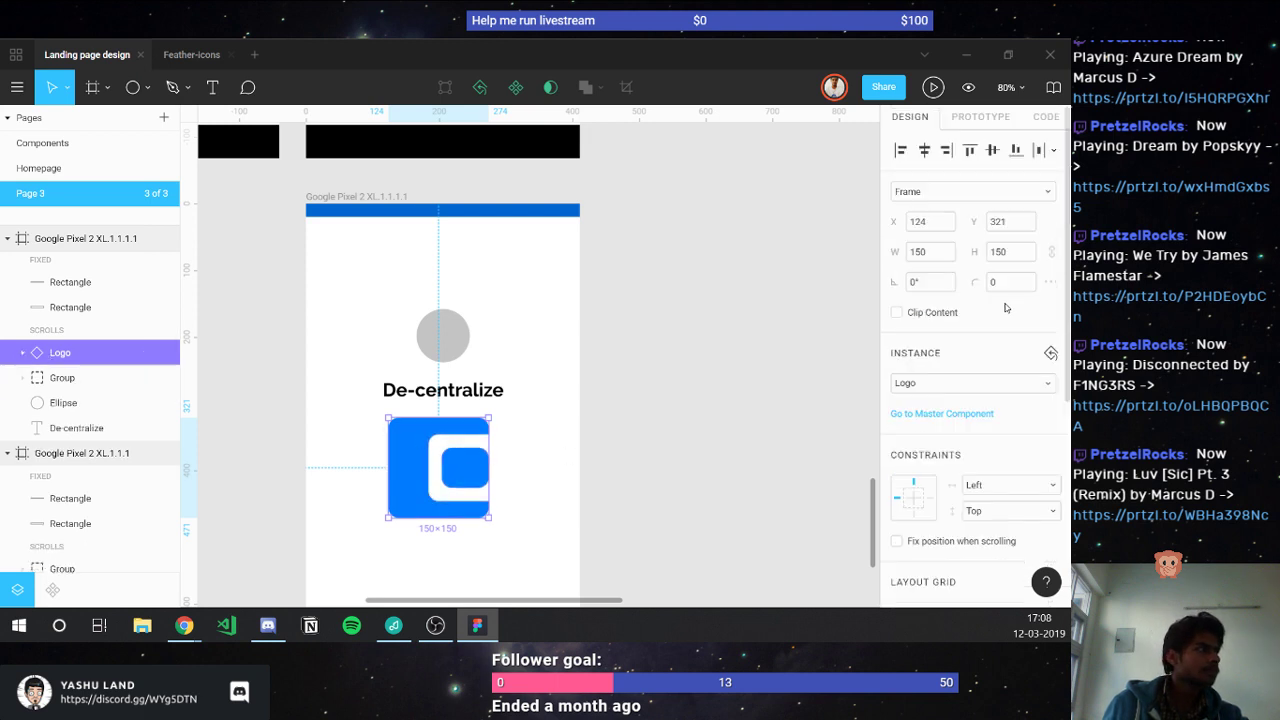
{"action": "left_click", "coordinate": [1051, 251]}
{"action": "left_click", "coordinate": [1010, 251]}
{"action": "type", "text": "50"}
{"action": "key", "text": "Return"}
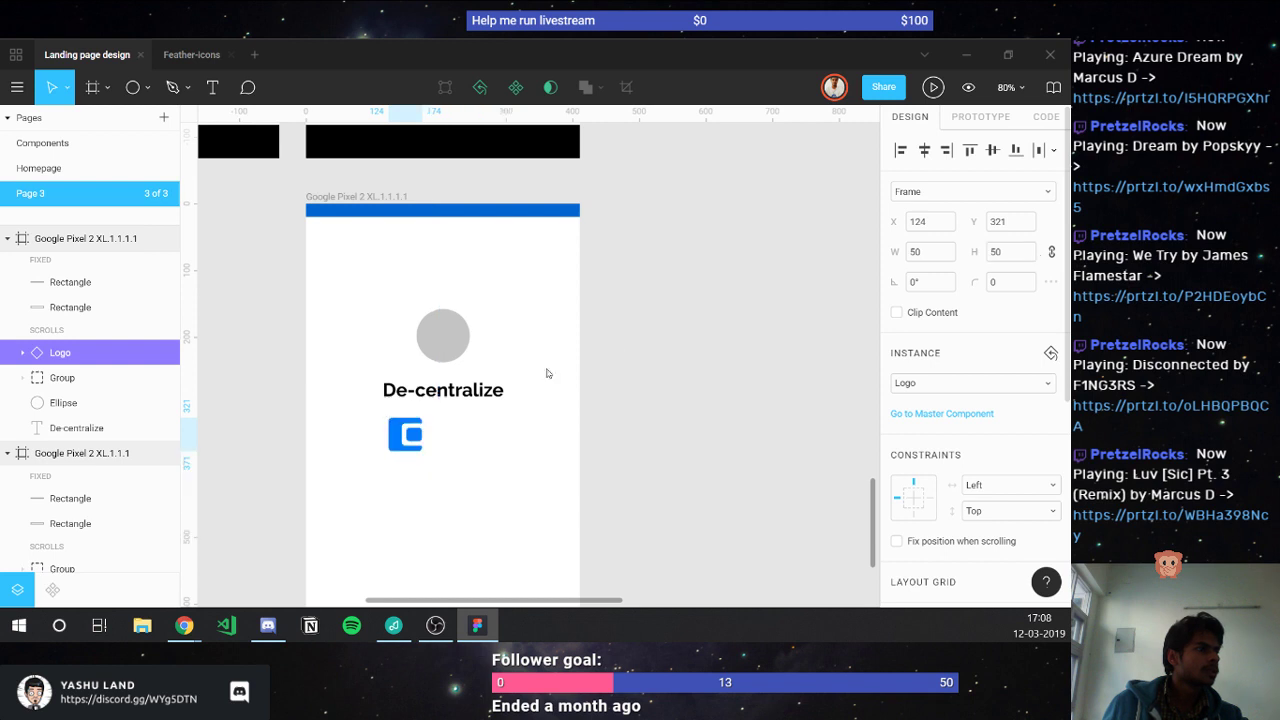
- Move the logo onto the grey circle at X 166, Y 188, and resize it to 45 × 45
{"action": "left_click_drag", "start_coordinate": [408, 437], "coordinate": [441, 356]}
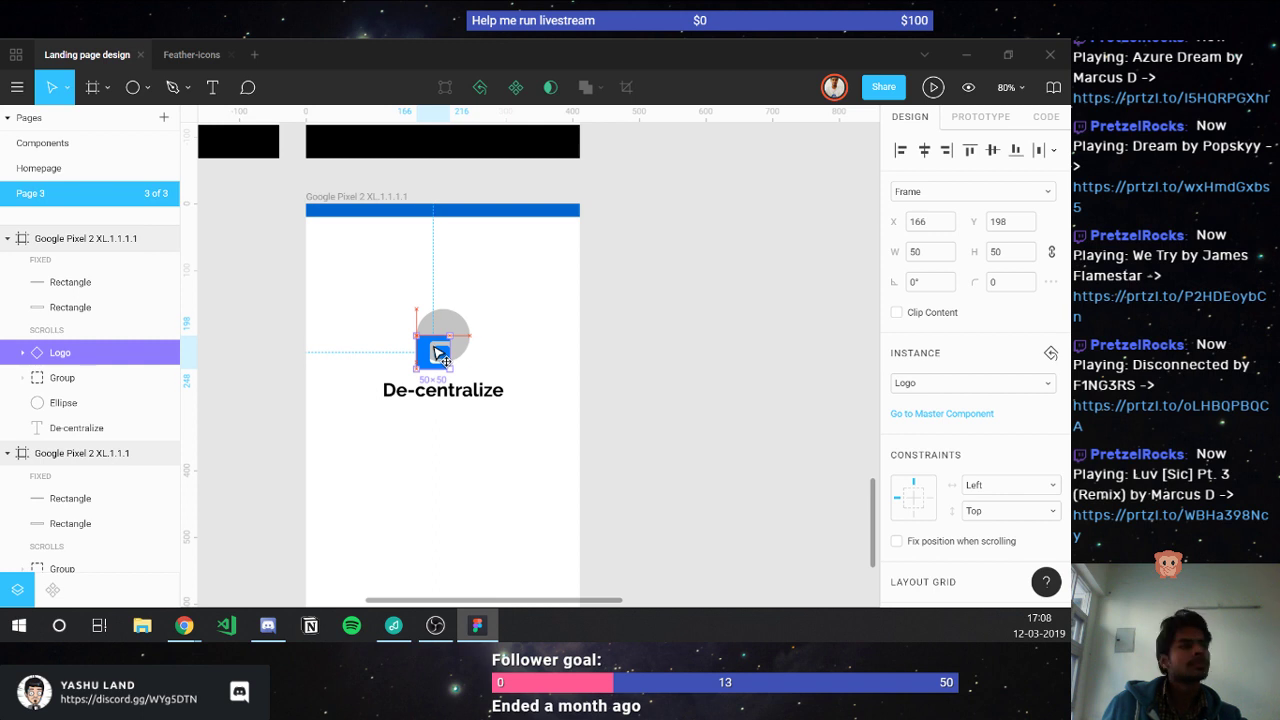
{"action": "key", "text": "shift+Up"}
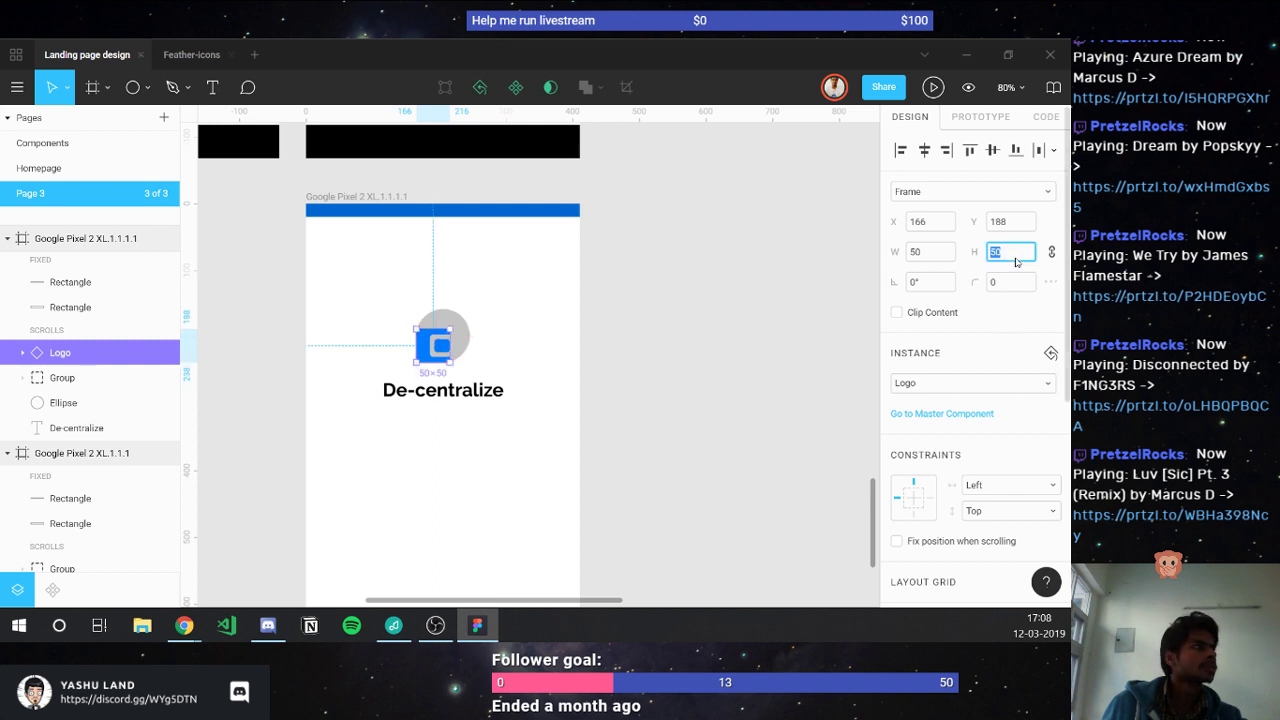
{"action": "scroll", "coordinate": [1015, 264], "scroll_direction": "down", "scroll_amount": 3}
{"action": "scroll", "coordinate": [984, 399], "scroll_direction": "down", "scroll_amount": 3}
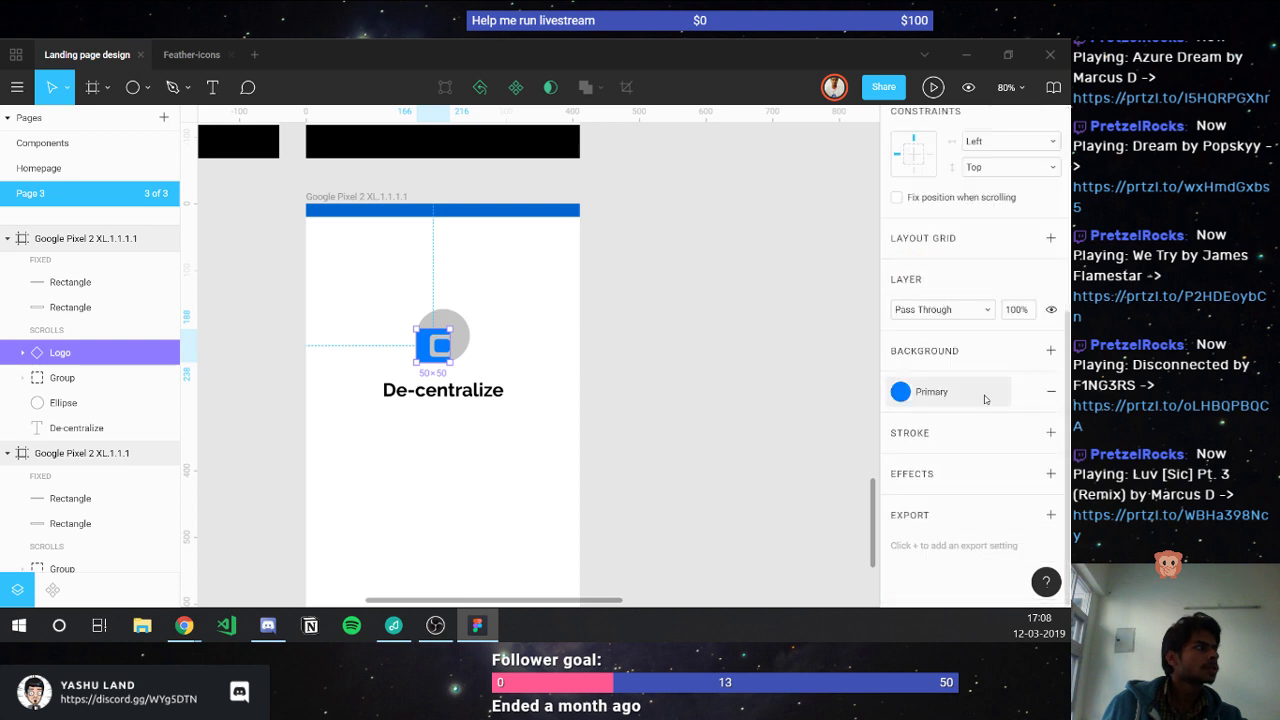
- Replace the logo's Primary fill style with a solid white fill, #FFFFFF
{"action": "left_click", "coordinate": [1051, 391]}
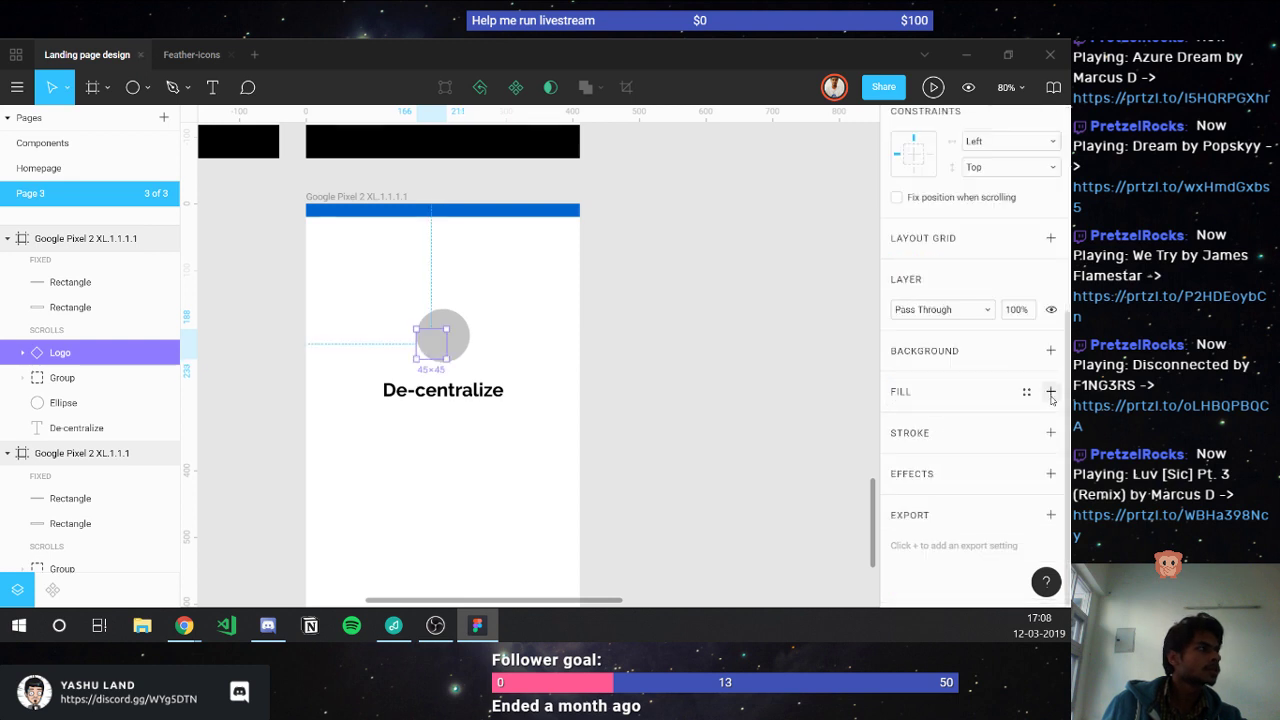
{"action": "left_click", "coordinate": [1051, 391]}
{"action": "left_click", "coordinate": [964, 421]}
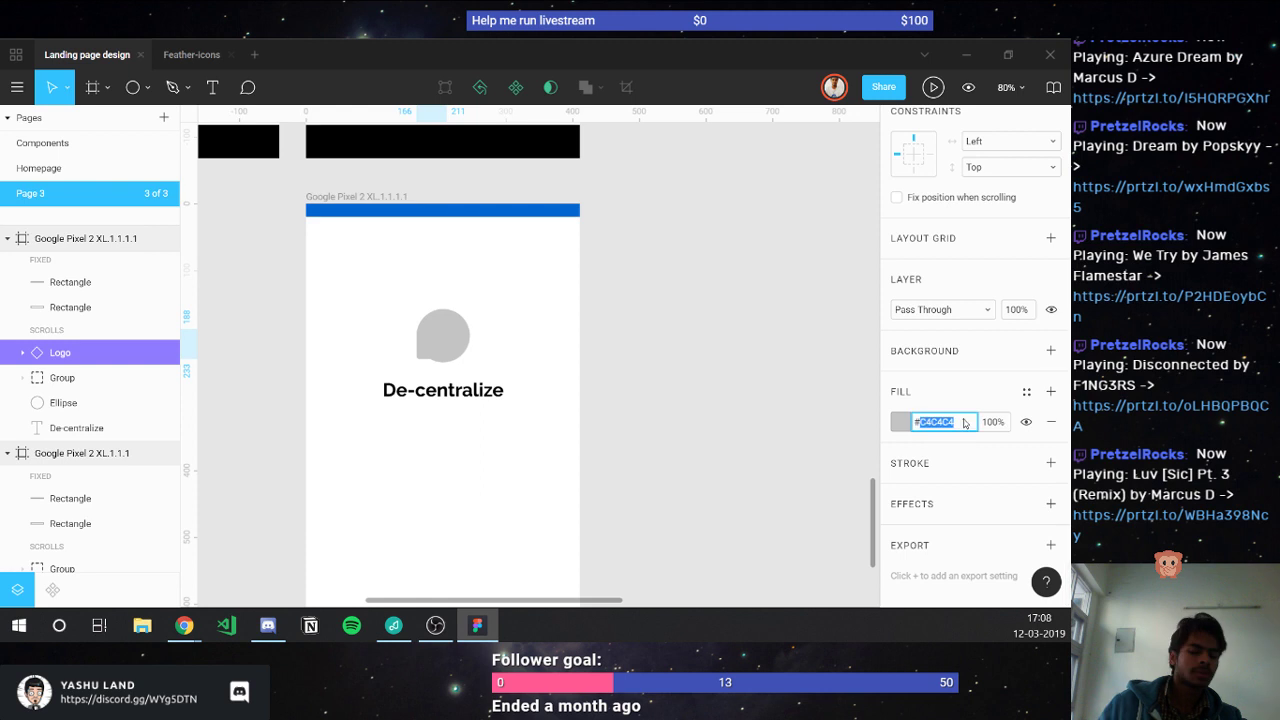
{"action": "type", "text": "#fff"}
{"action": "key", "text": "Return"}
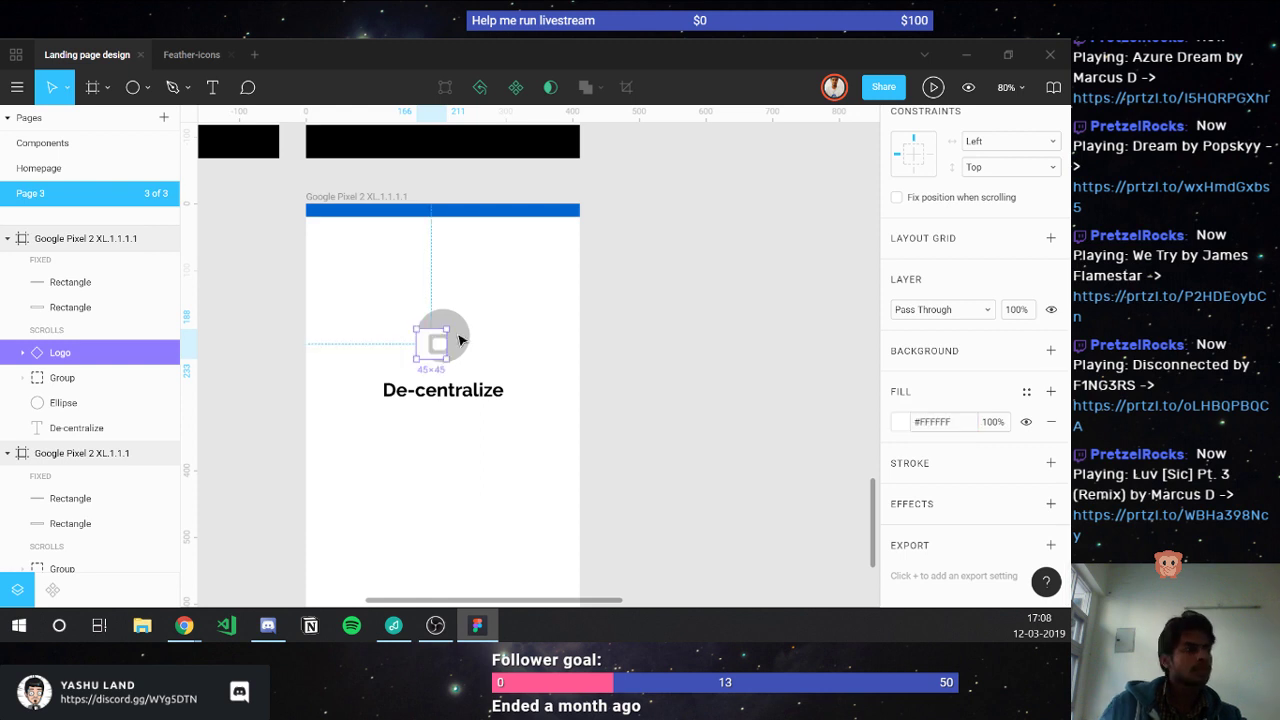
- Apply the Primary color style to the fill of the grey circle behind the logo
{"action": "left_click", "coordinate": [465, 347]}
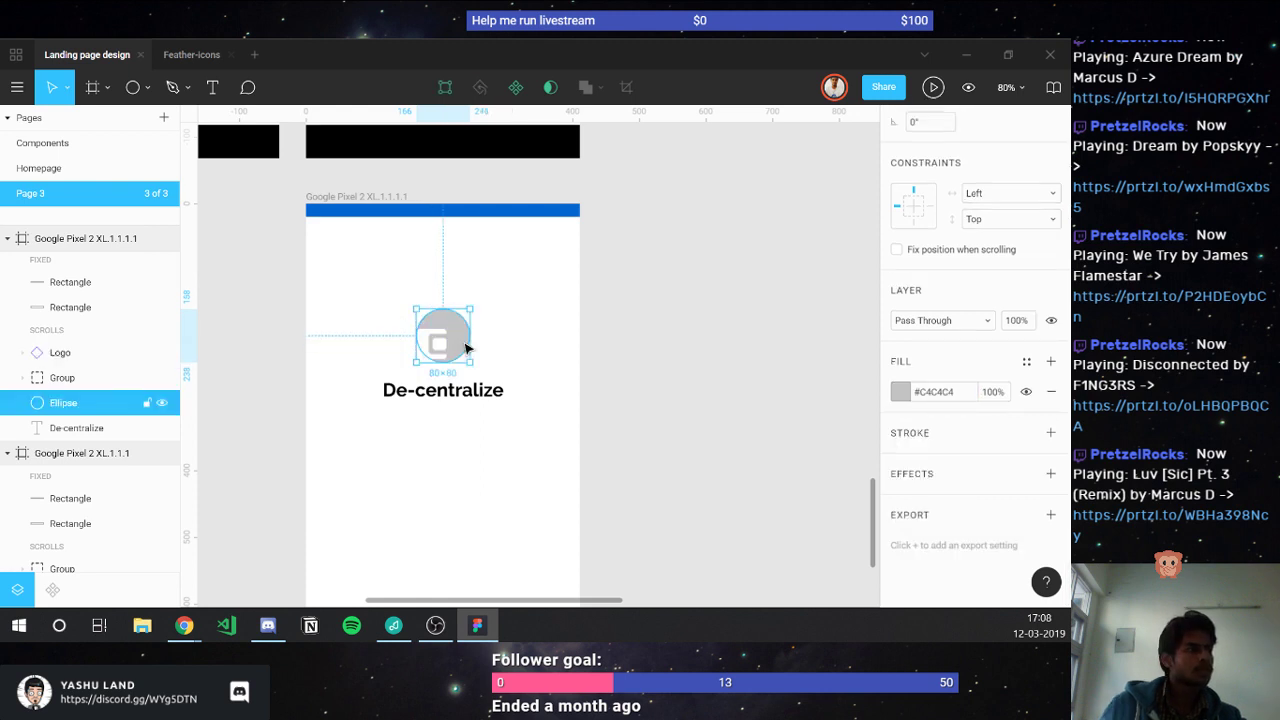
{"action": "left_click", "coordinate": [1026, 361]}
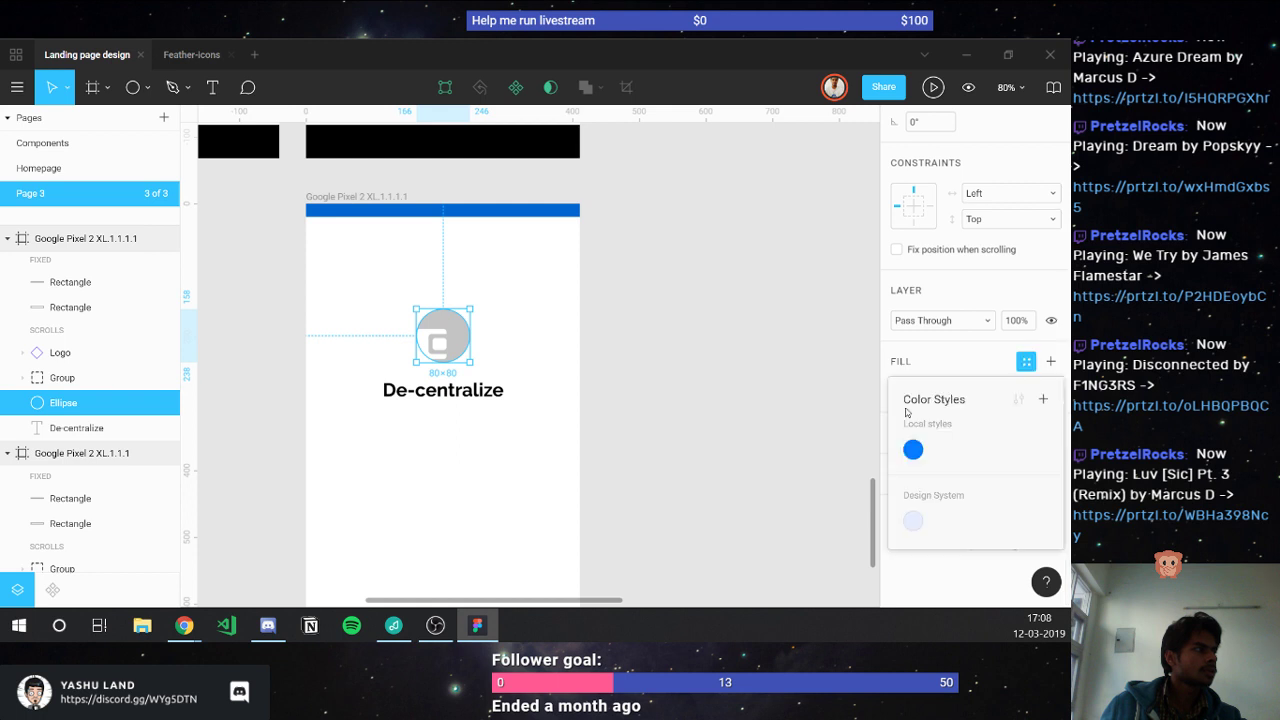
{"action": "left_click", "coordinate": [913, 452]}
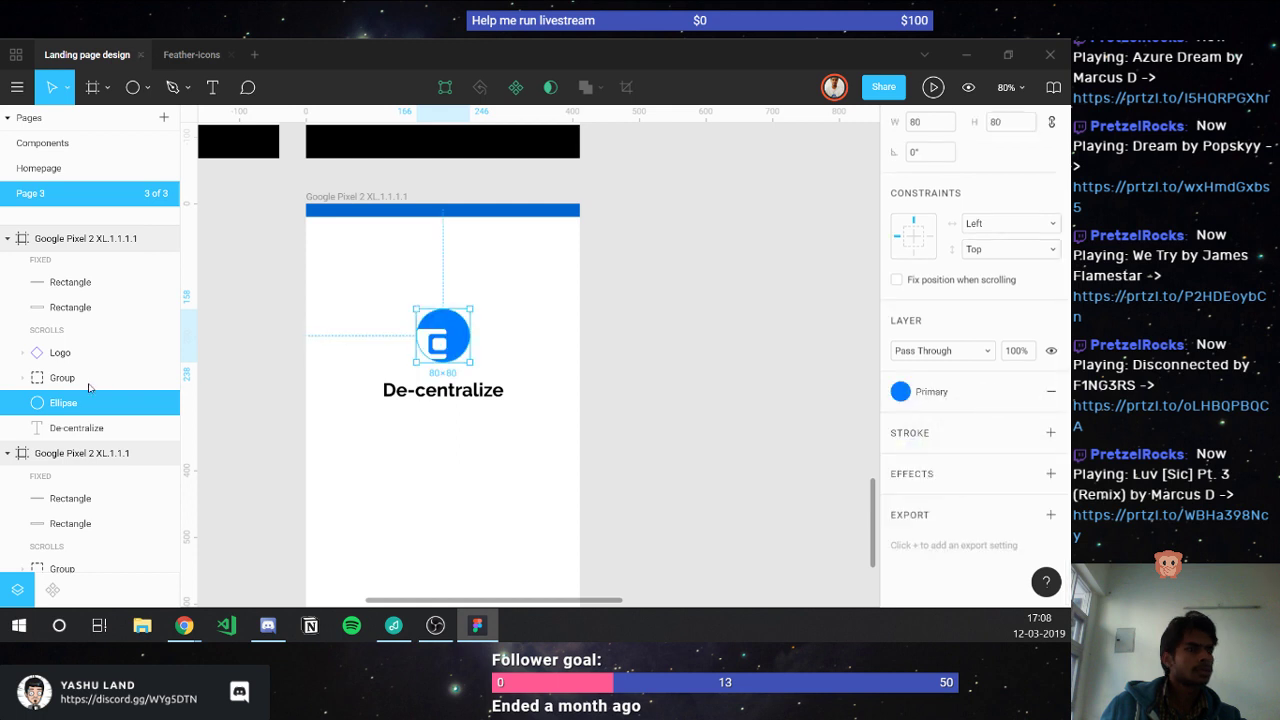
- Center the logo horizontally and vertically on the blue circle, and group the two together
{"action": "left_click", "coordinate": [58, 355], "text": "shift"}
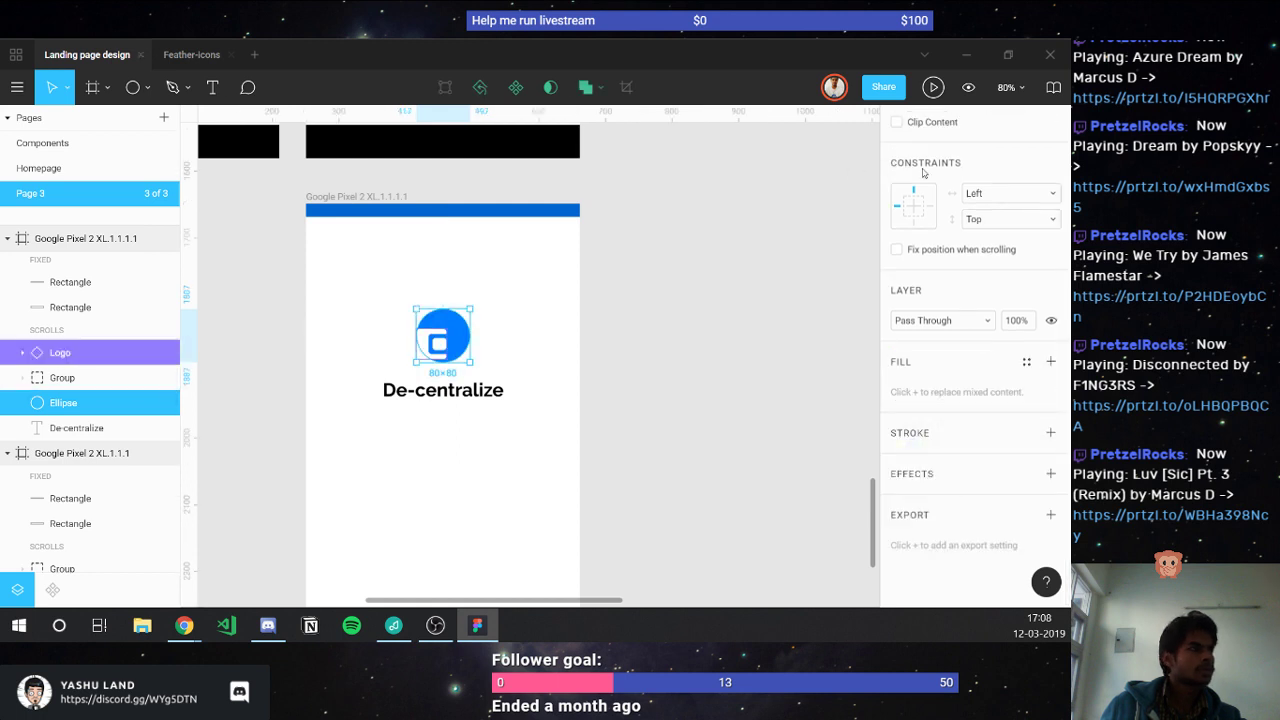
{"action": "scroll", "coordinate": [923, 173], "scroll_direction": "up", "scroll_amount": 3}
{"action": "left_click", "coordinate": [925, 151]}
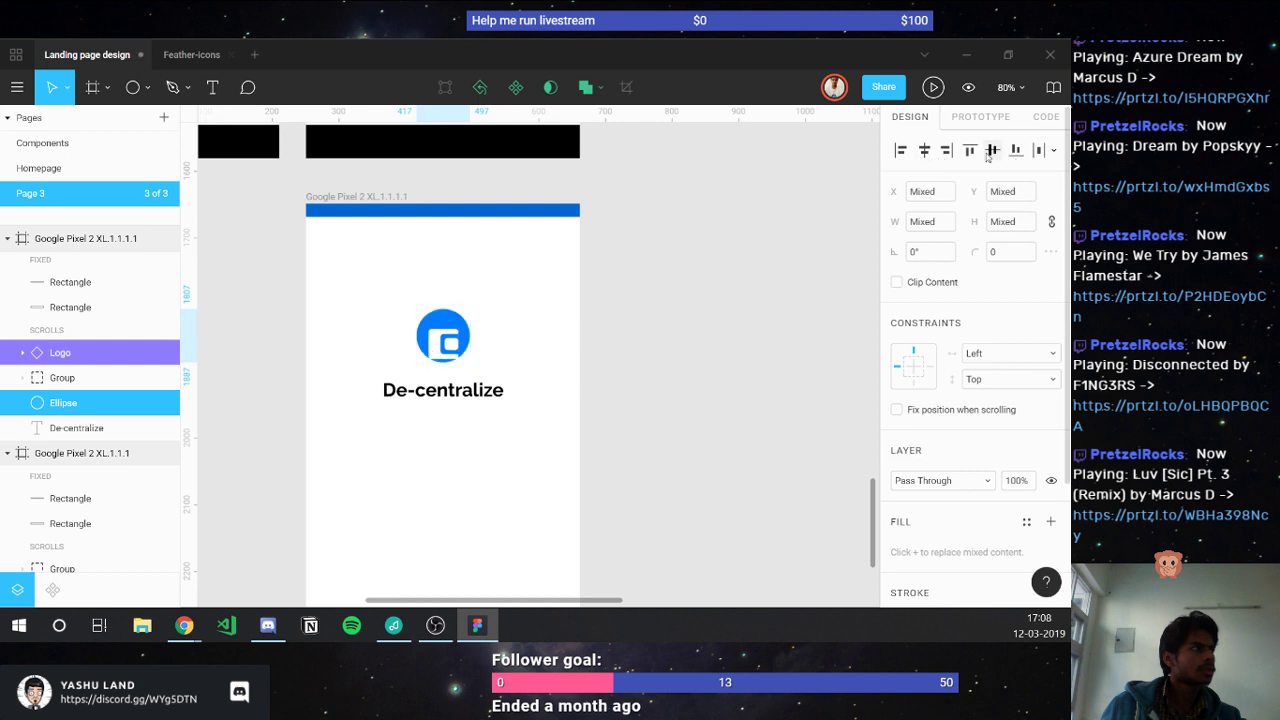
{"action": "left_click", "coordinate": [988, 157]}
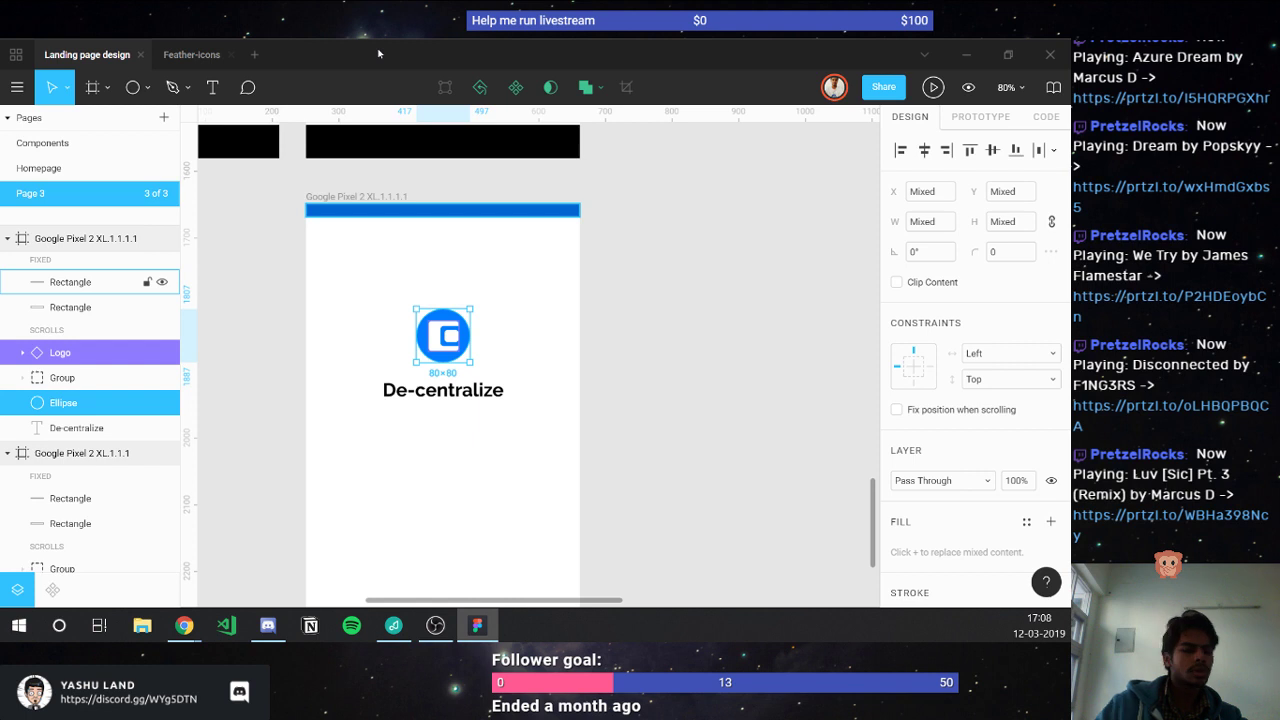
{"action": "key", "text": "ctrl+g"}
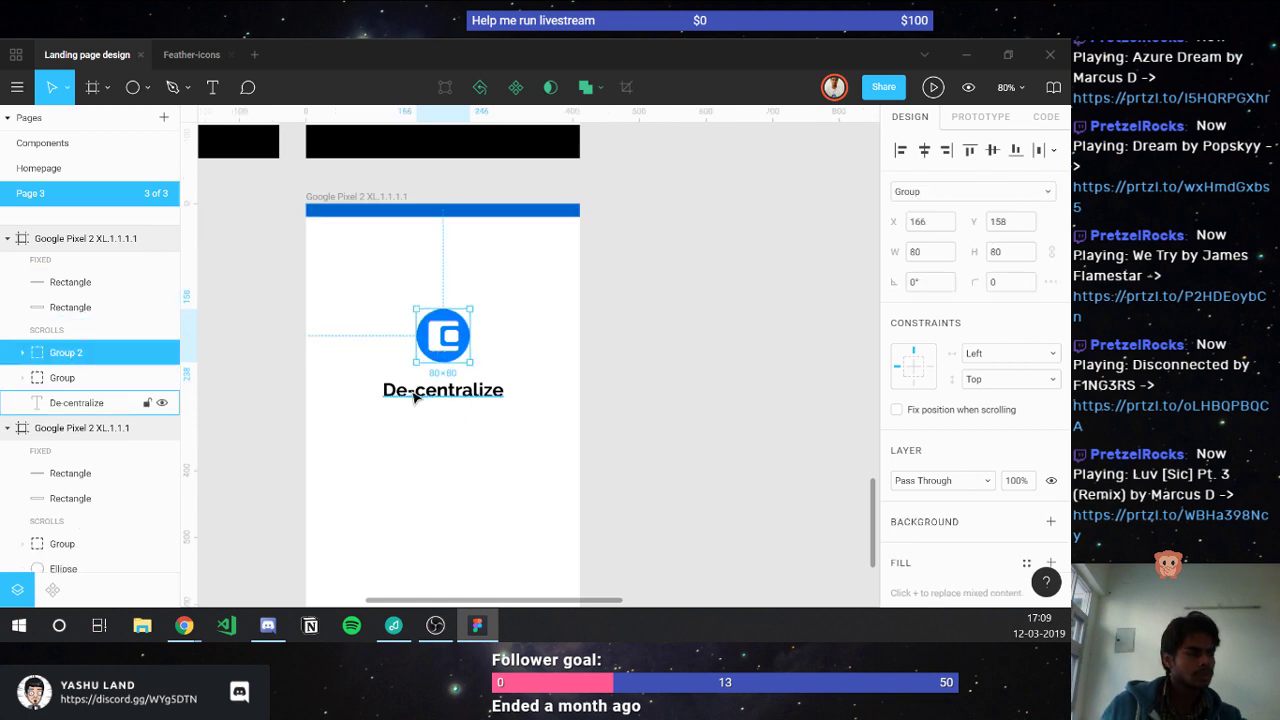
- Change the "De-centralize" heading below the circle to "CryptoStaw"
{"action": "left_click", "coordinate": [420, 391]}
{"action": "scroll", "coordinate": [416, 398], "scroll_direction": "down", "scroll_amount": 1}
{"action": "scroll", "coordinate": [416, 398], "scroll_direction": "down", "scroll_amount": 1}
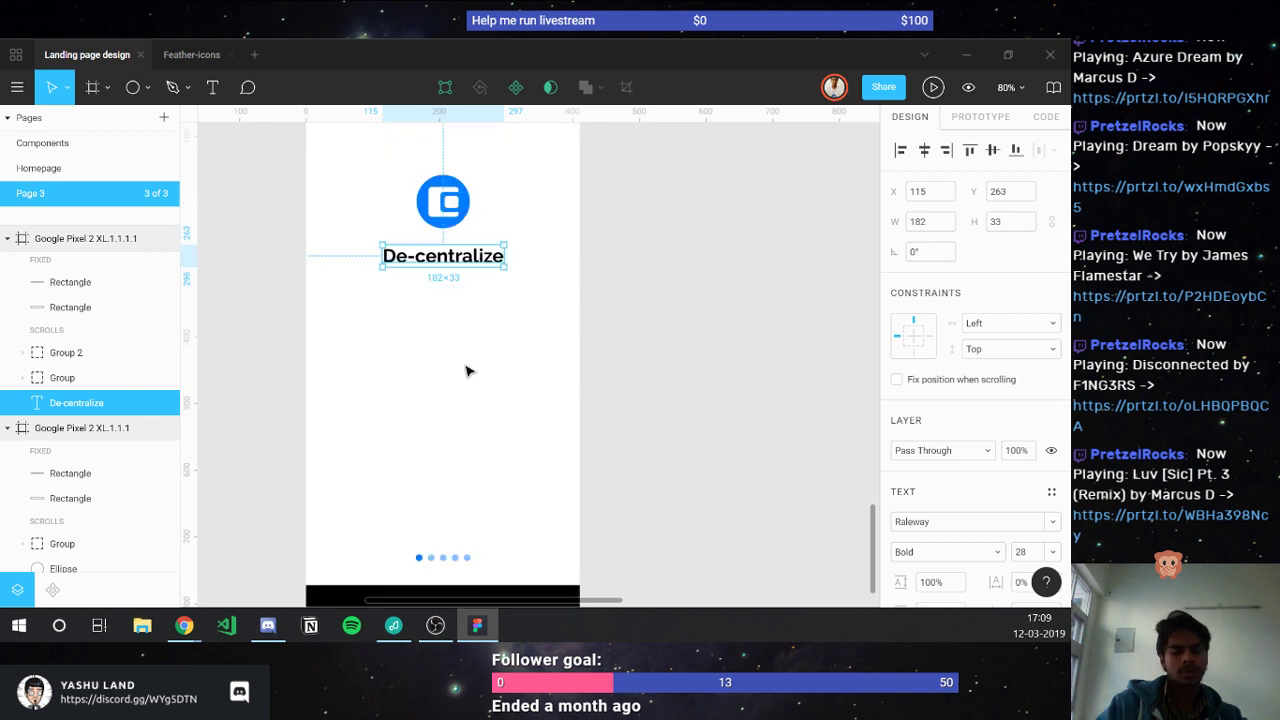
{"action": "key", "text": "Return"}
{"action": "type", "text": "C"}
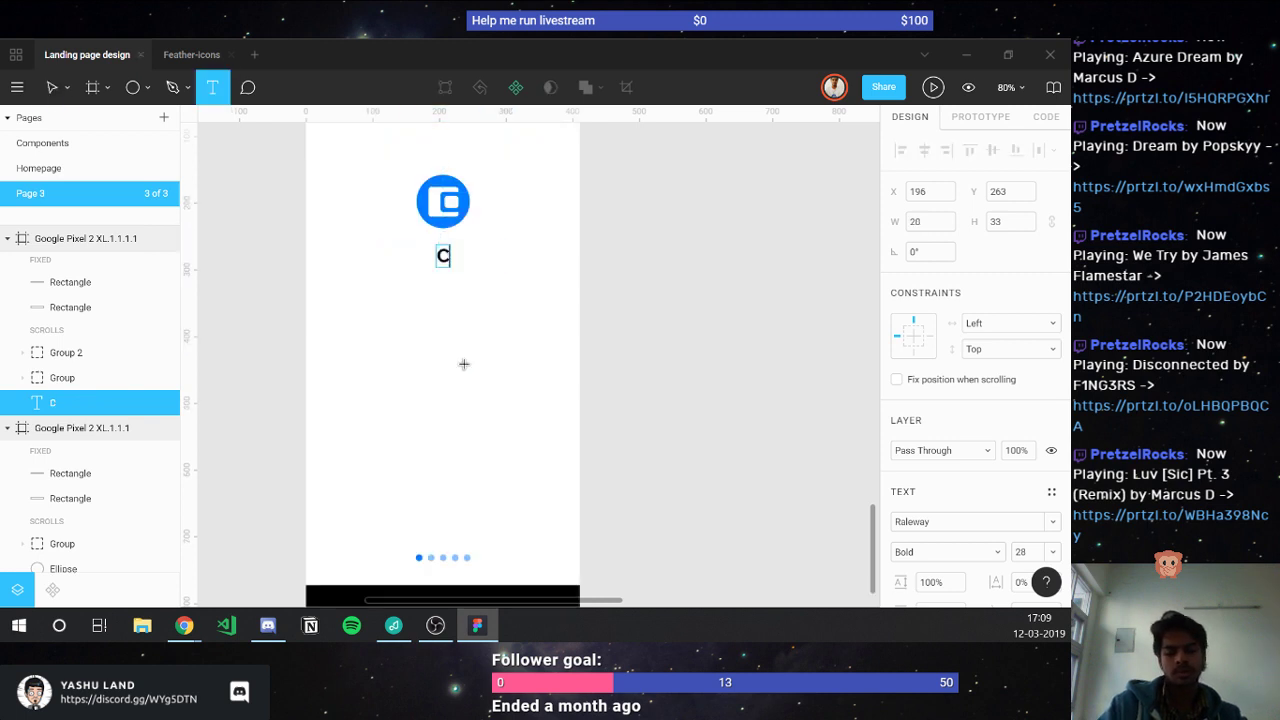
{"action": "type", "text": "ryptoStaw"}
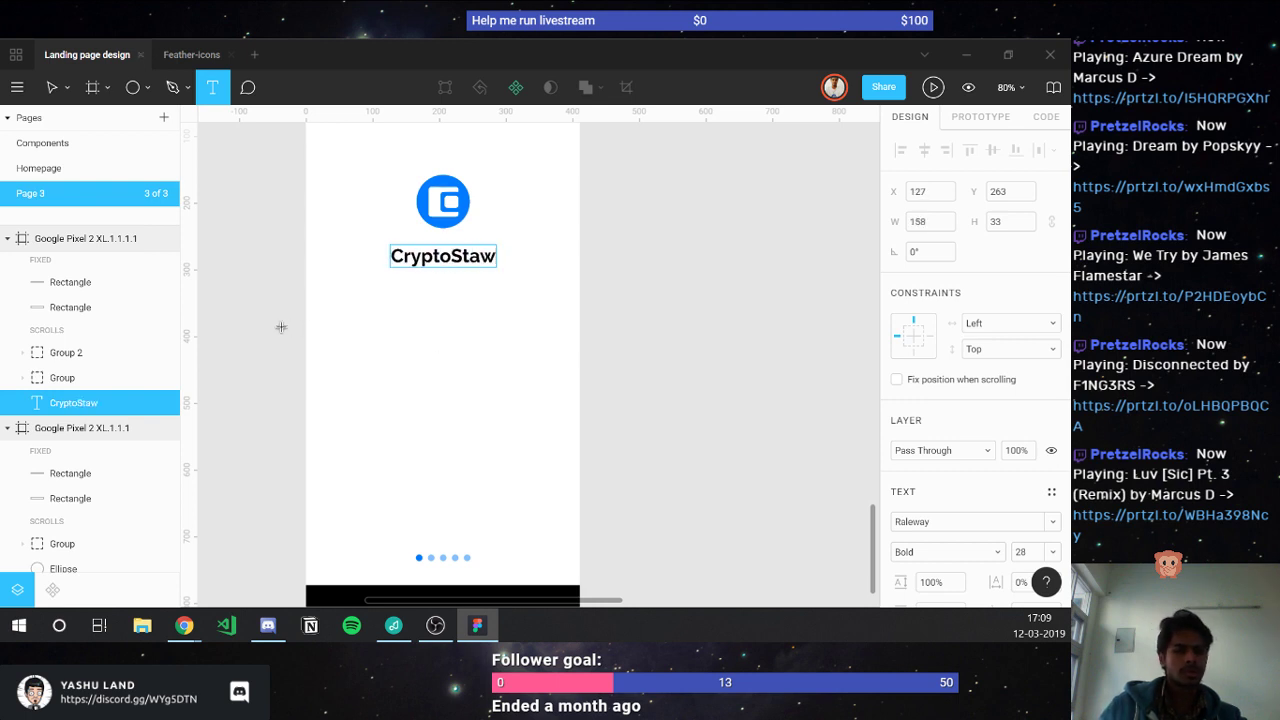
{"action": "key", "text": "Escape"}
{"action": "key", "text": "Escape"}
{"action": "left_click", "coordinate": [461, 256]}
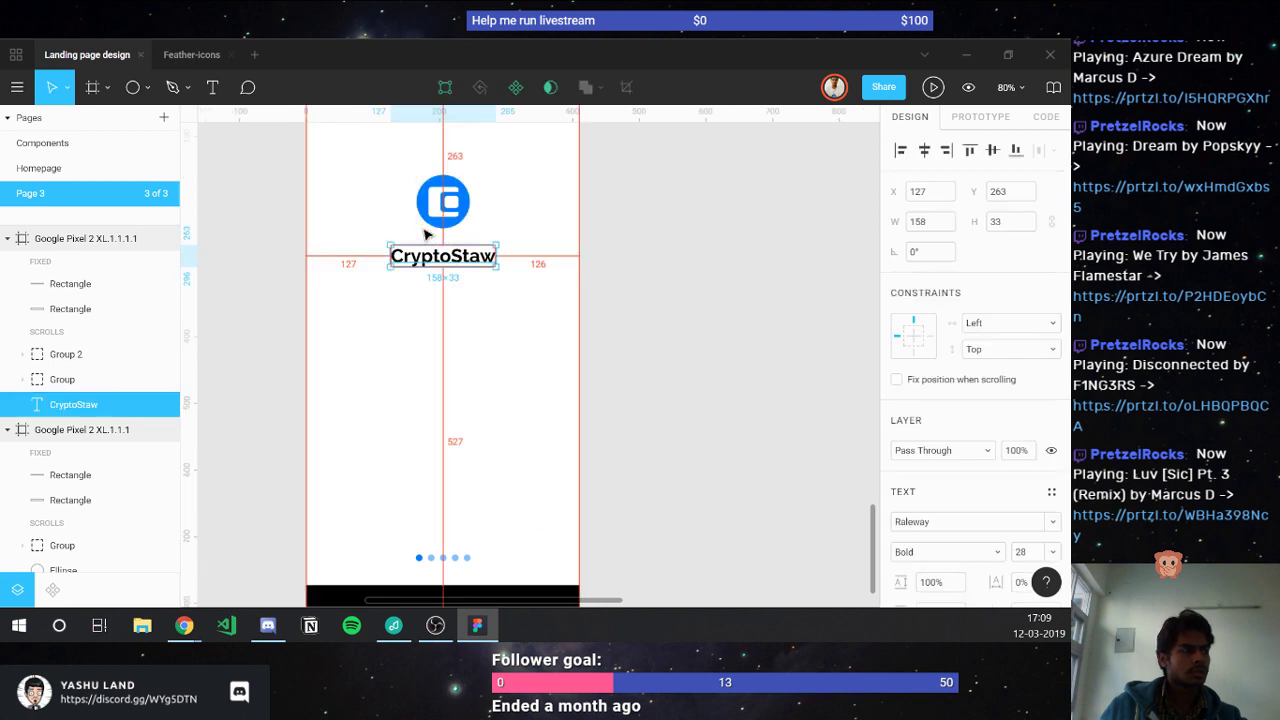
{"action": "left_click", "coordinate": [421, 314]}
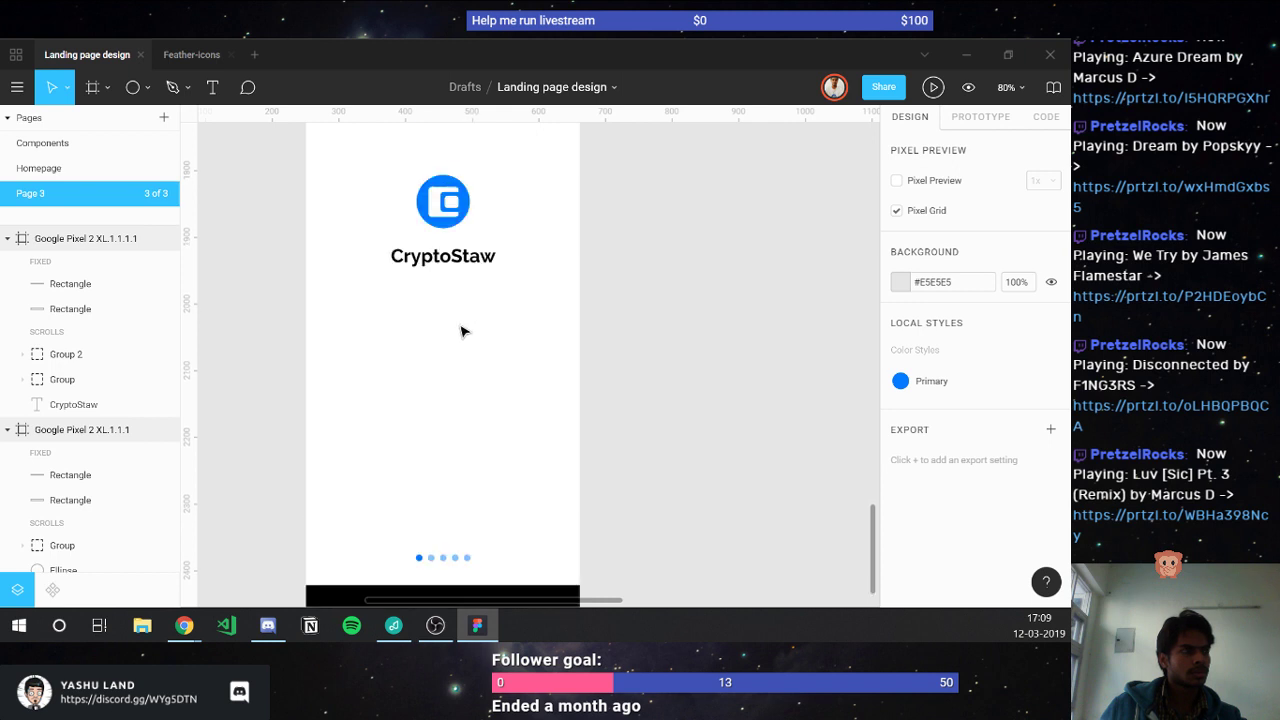
- Delete the pagination dots near the bottom of the CryptoStaw screen
{"action": "scroll", "coordinate": [462, 330], "scroll_direction": "up", "scroll_amount": 1}
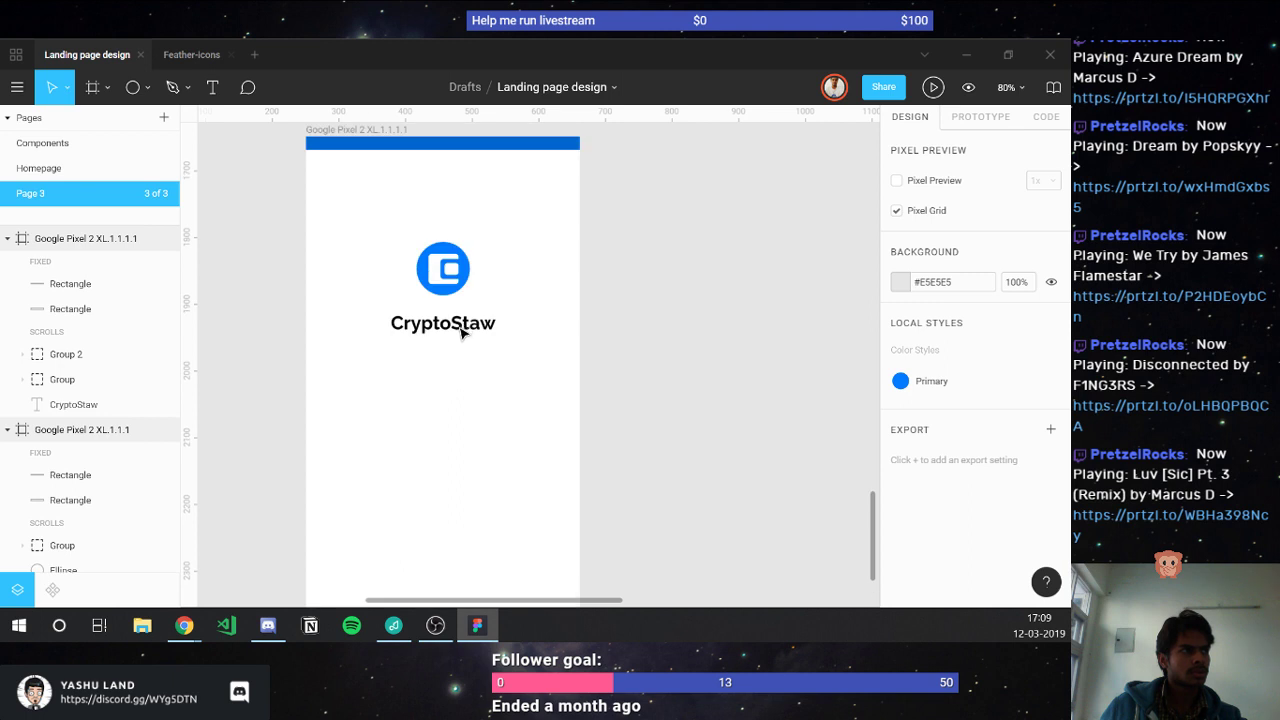
{"action": "scroll", "coordinate": [462, 330], "scroll_direction": "down", "scroll_amount": 2}
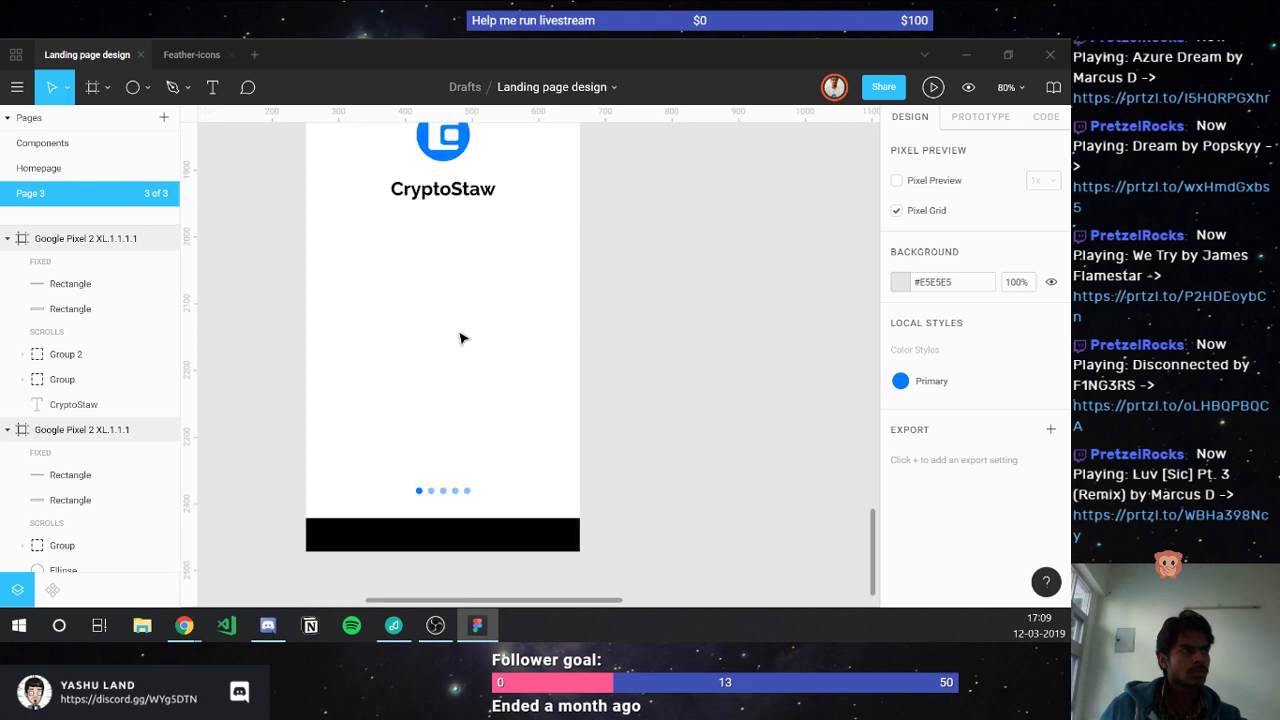
{"action": "left_click", "coordinate": [443, 491]}
{"action": "key", "text": "Delete"}
{"action": "scroll", "coordinate": [466, 417], "scroll_direction": "up", "scroll_amount": 1}
{"action": "scroll", "coordinate": [466, 417], "scroll_direction": "up", "scroll_amount": 1}
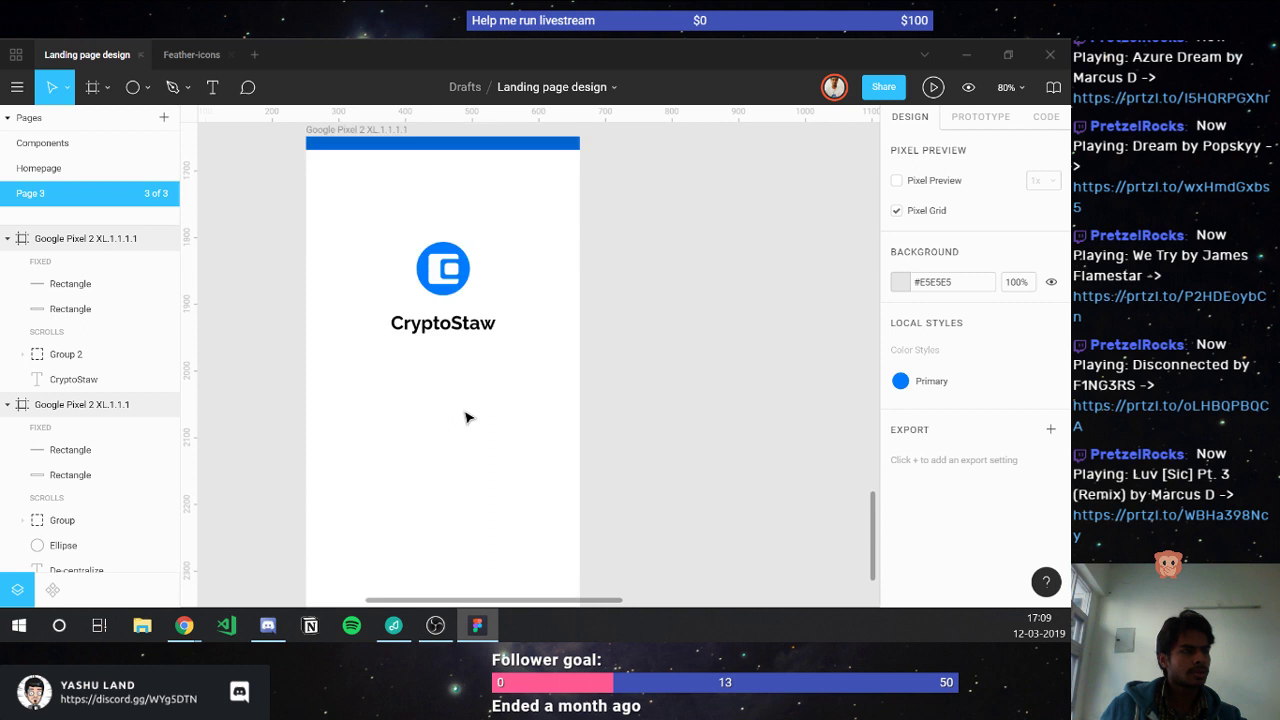
- Move the "CryptoStaw" heading down to Y 299, leaving more space below the logo
{"action": "left_click", "coordinate": [435, 329]}
{"action": "scroll", "coordinate": [435, 329], "scroll_direction": "down", "scroll_amount": 3}
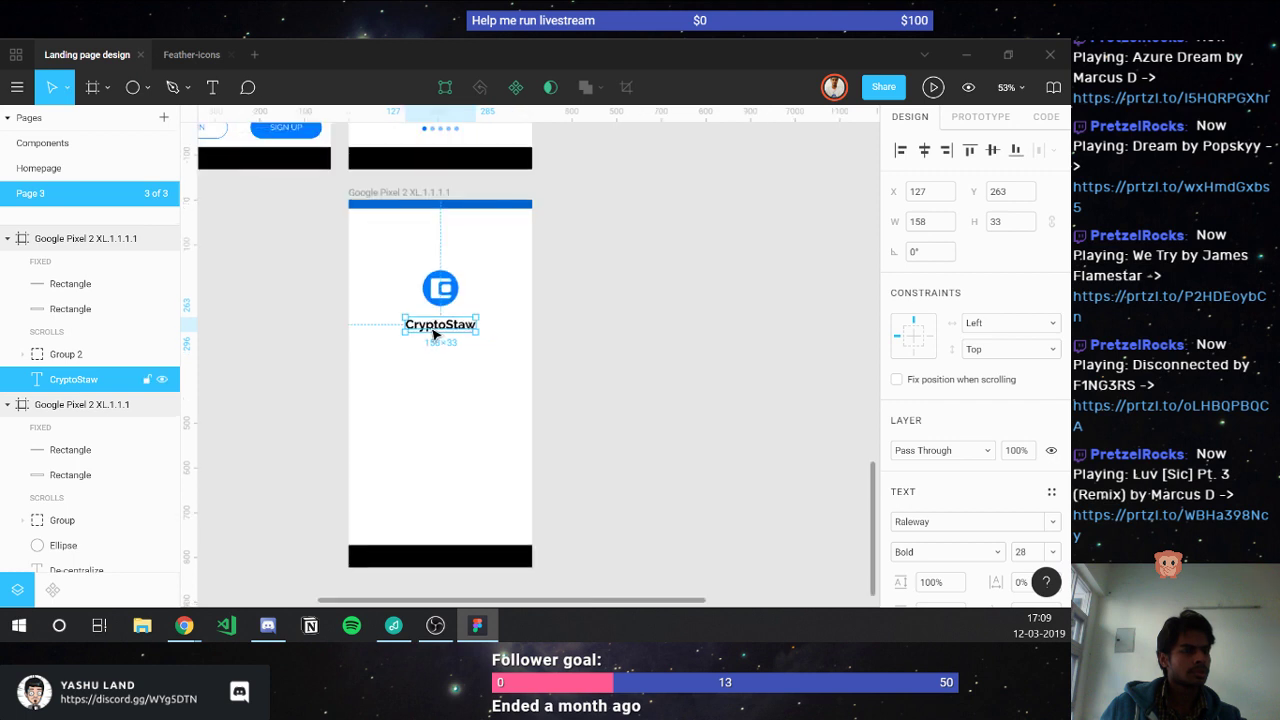
{"action": "mouse_move", "coordinate": [433, 334]}
{"action": "left_mouse_down"}
{"action": "mouse_move", "coordinate": [435, 382]}
{"action": "mouse_move", "coordinate": [434, 342]}
{"action": "left_mouse_up"}
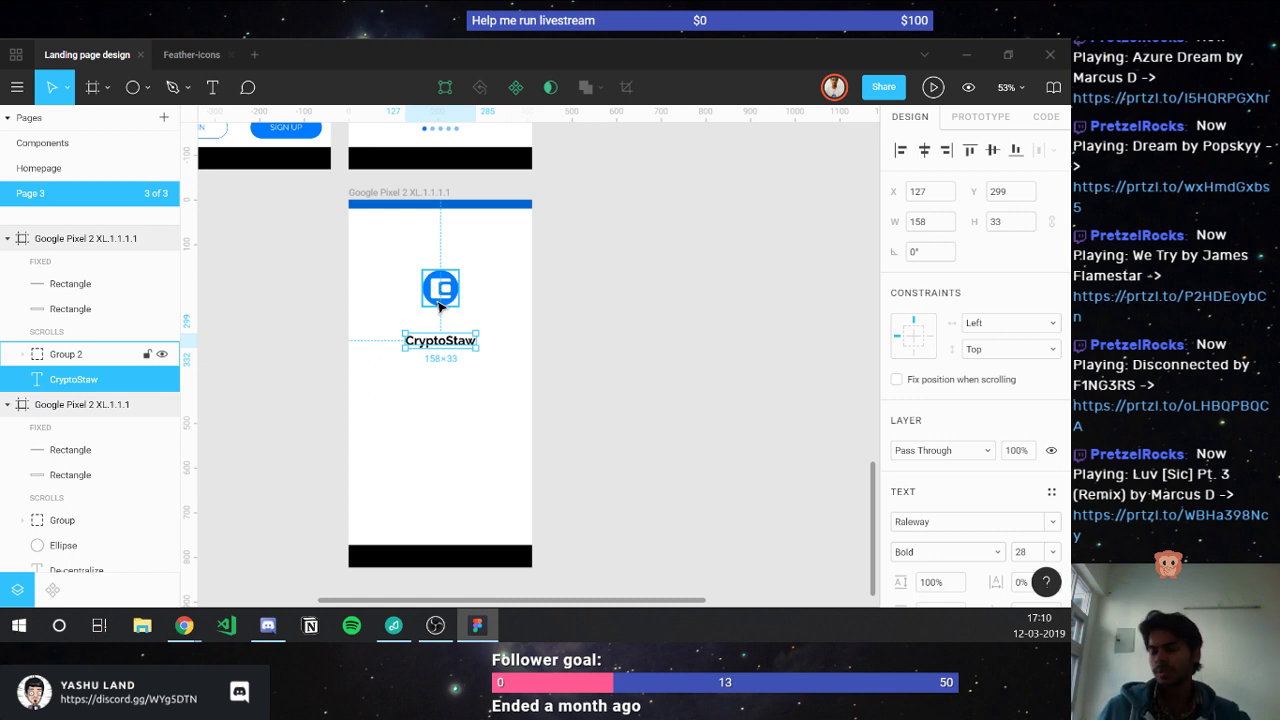
{"action": "left_click", "coordinate": [440, 446]}
{"action": "scroll", "coordinate": [427, 455], "scroll_direction": "down", "scroll_amount": 1}
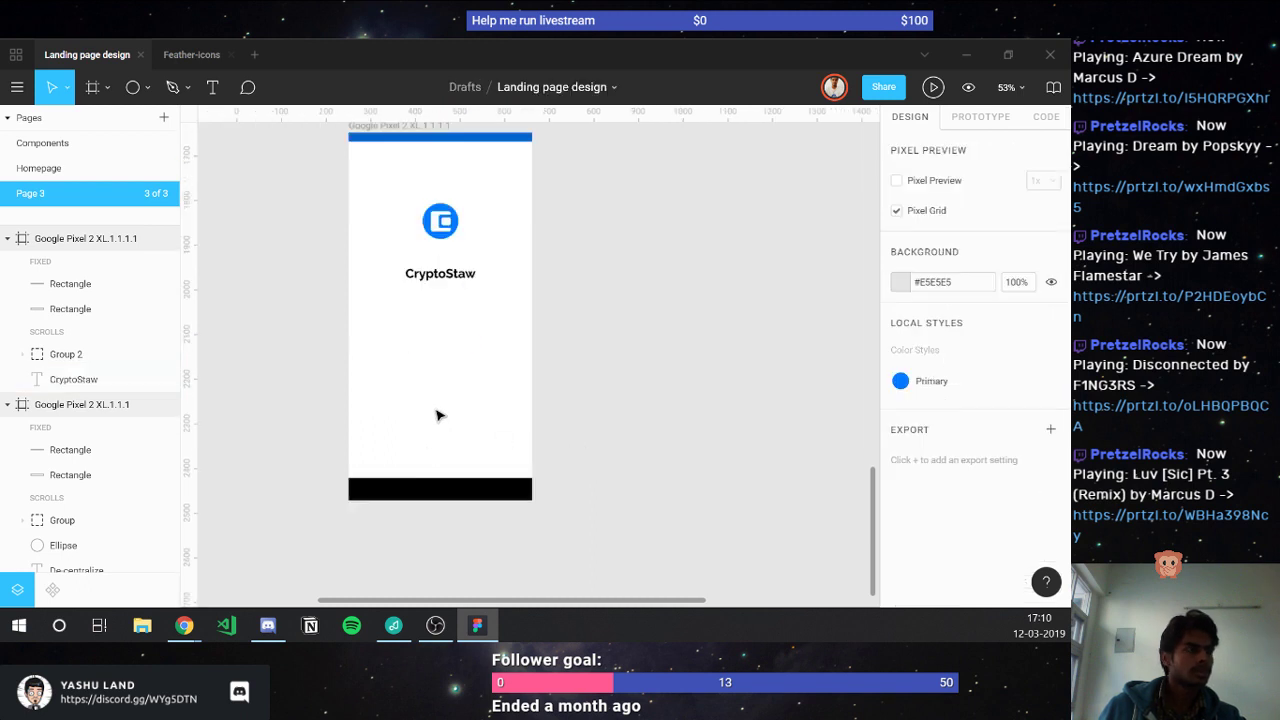
- Place an instance of the filled blue Primary Button component on the CryptoStaw screen below the heading, at about Y 483
{"action": "left_click", "coordinate": [52, 590]}
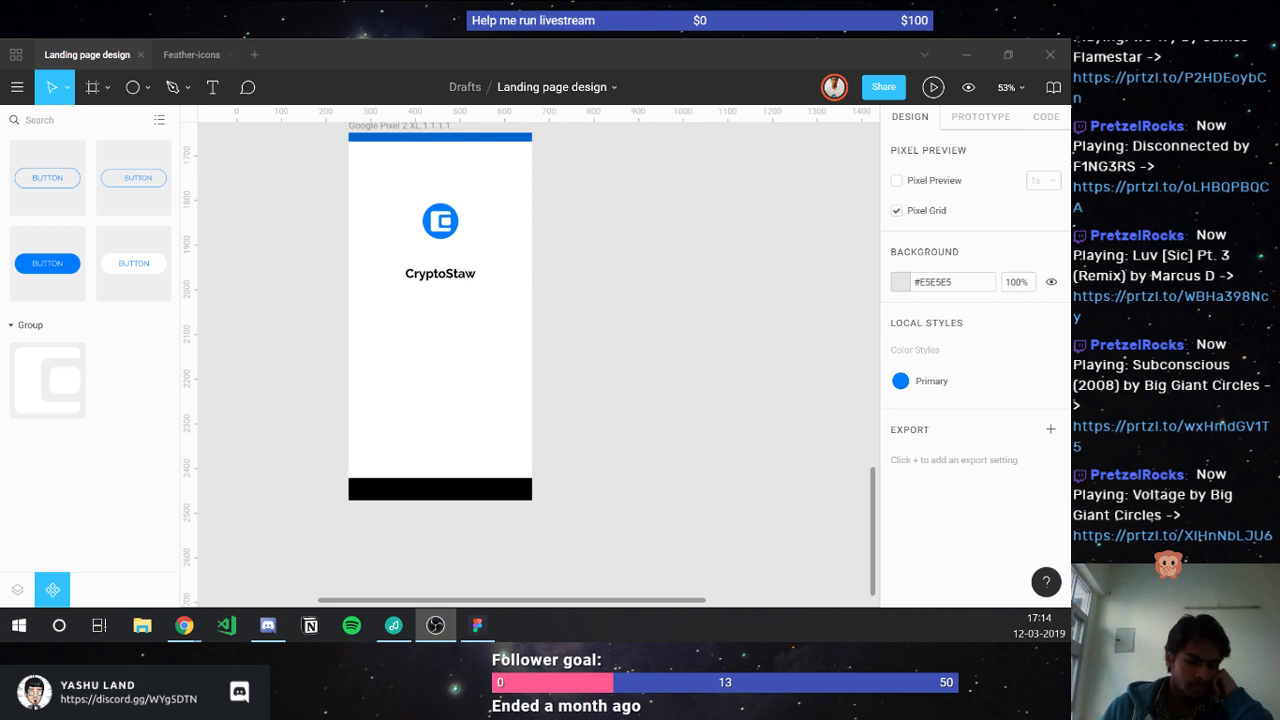
{"action": "left_click", "coordinate": [184, 625]}
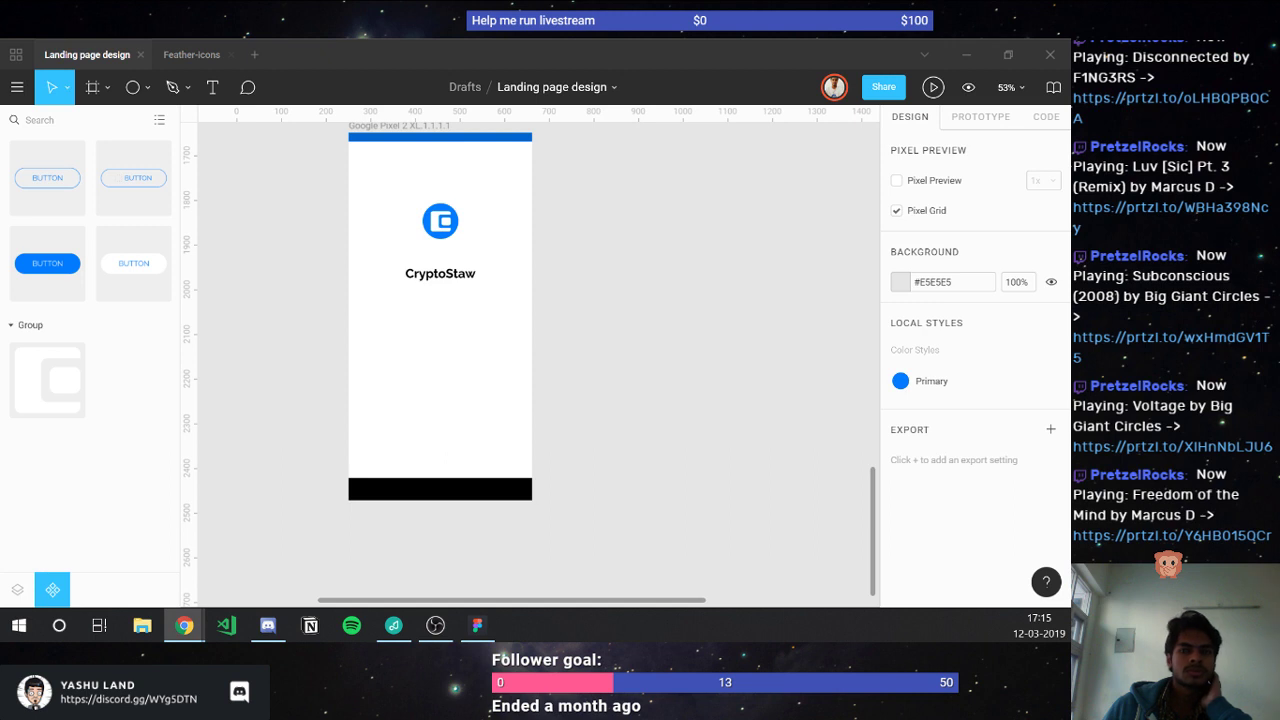
{"action": "left_click", "coordinate": [432, 378]}
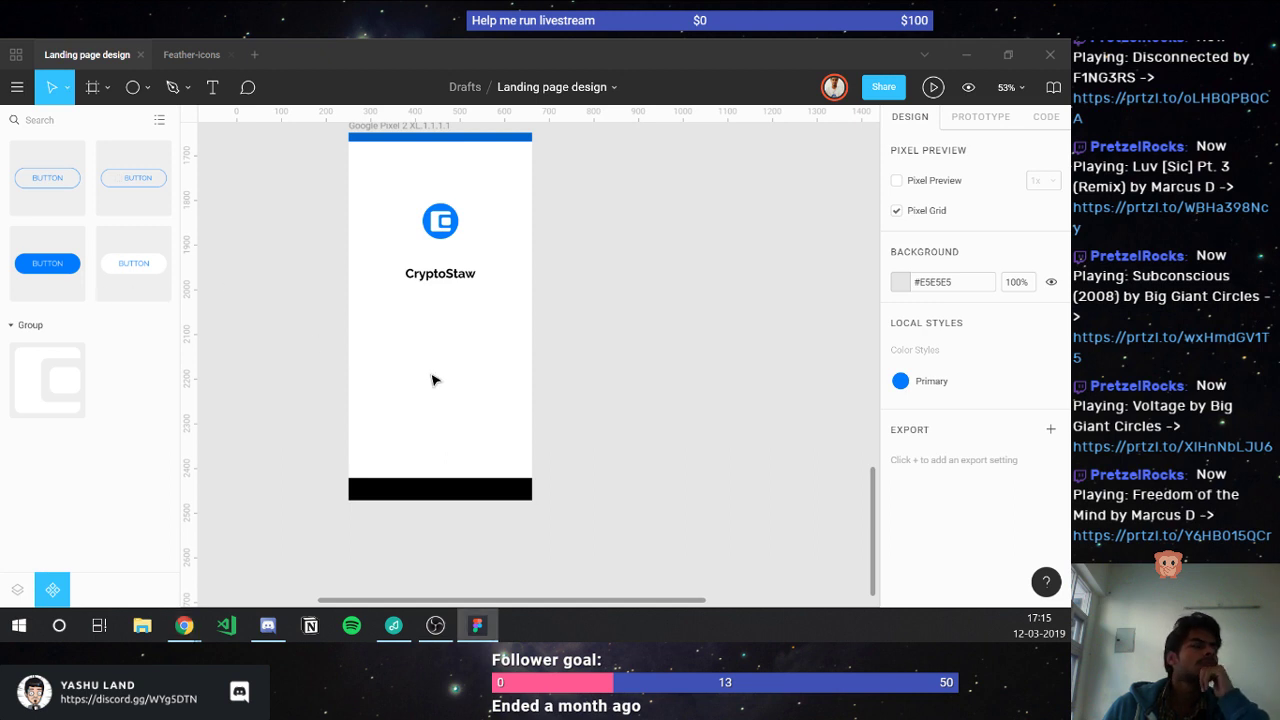
{"action": "left_click_drag", "start_coordinate": [35, 270], "coordinate": [440, 365]}
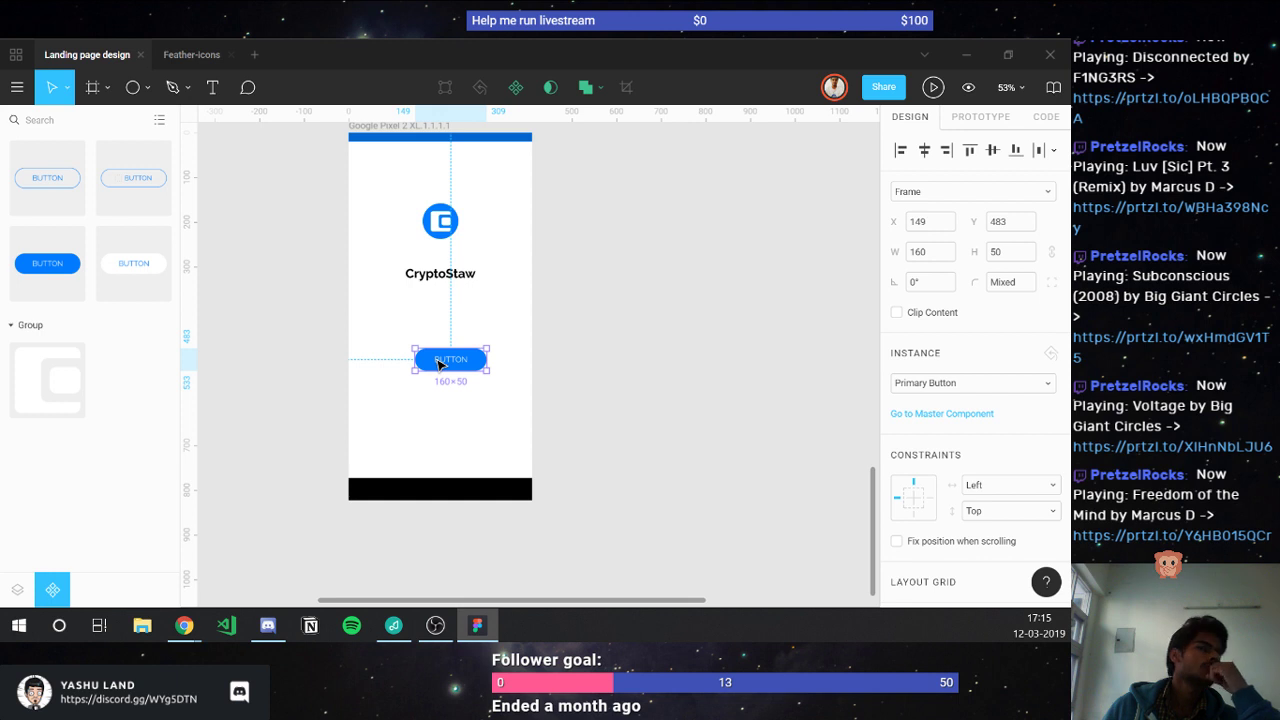
{"action": "scroll", "coordinate": [437, 365], "scroll_direction": "up", "scroll_amount": 5}
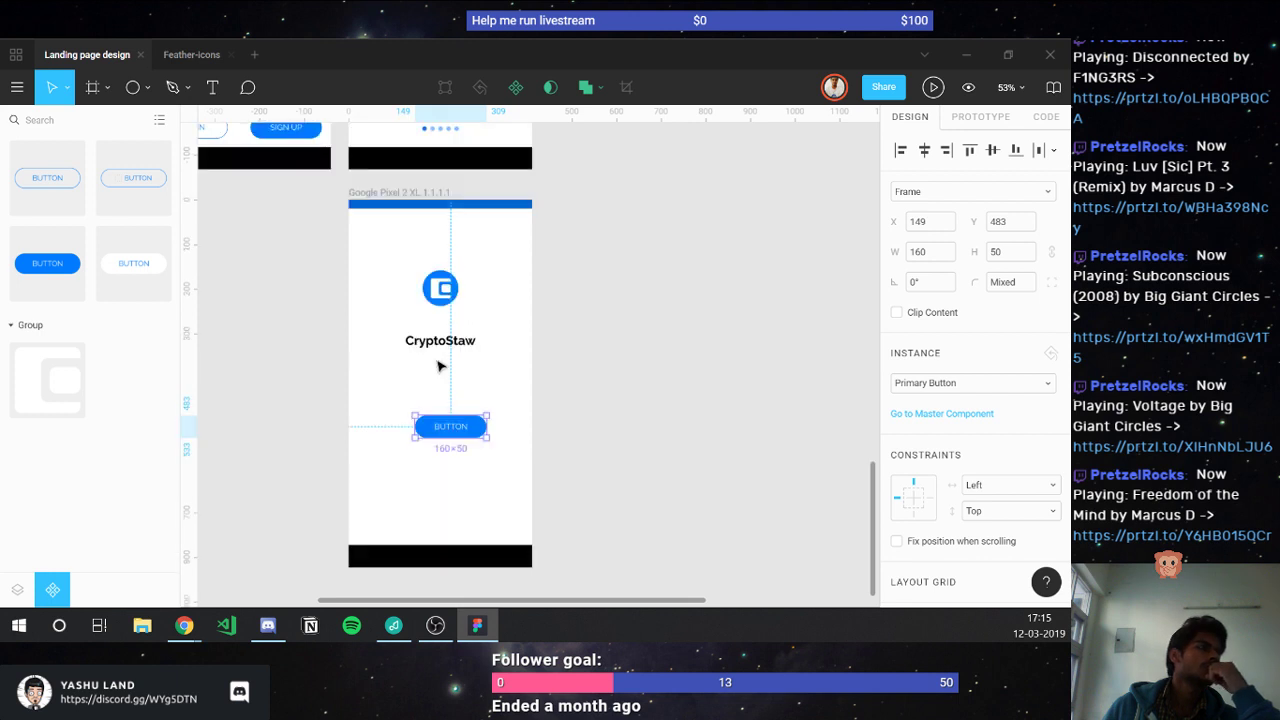
{"action": "scroll", "coordinate": [437, 365], "scroll_direction": "down", "scroll_amount": 1}
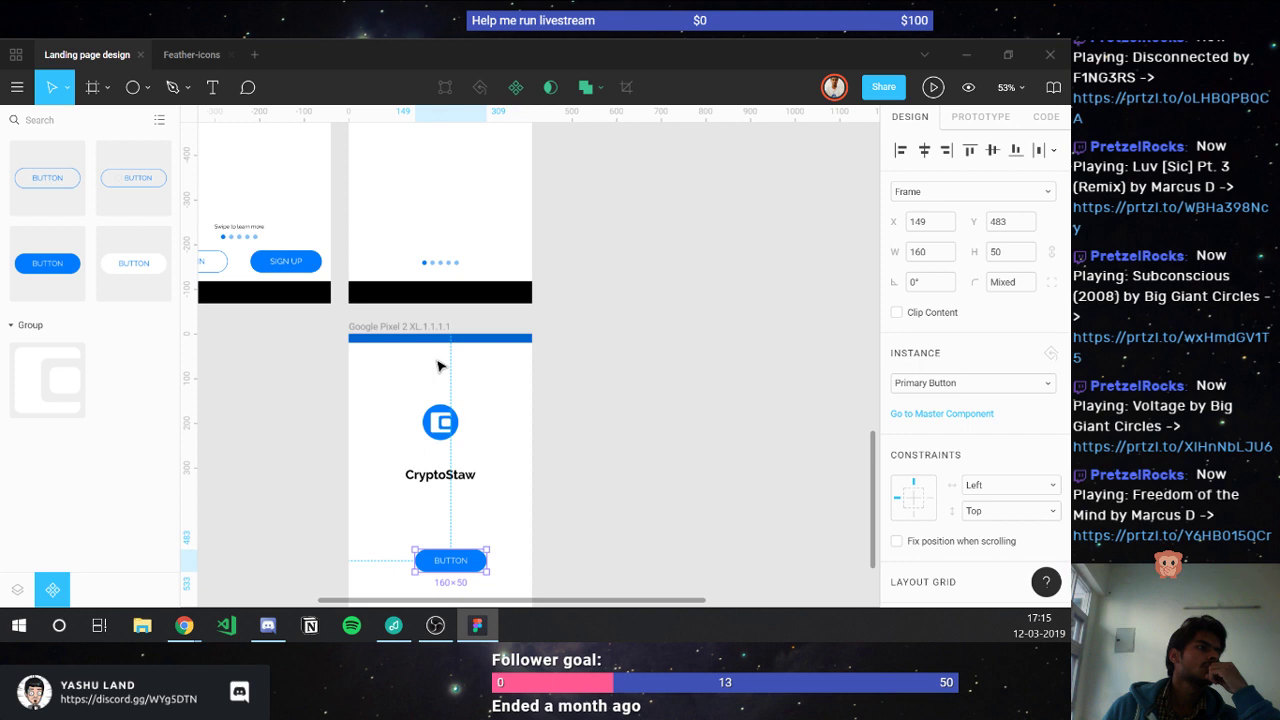
{"action": "scroll", "coordinate": [437, 365], "scroll_direction": "down", "scroll_amount": 2}
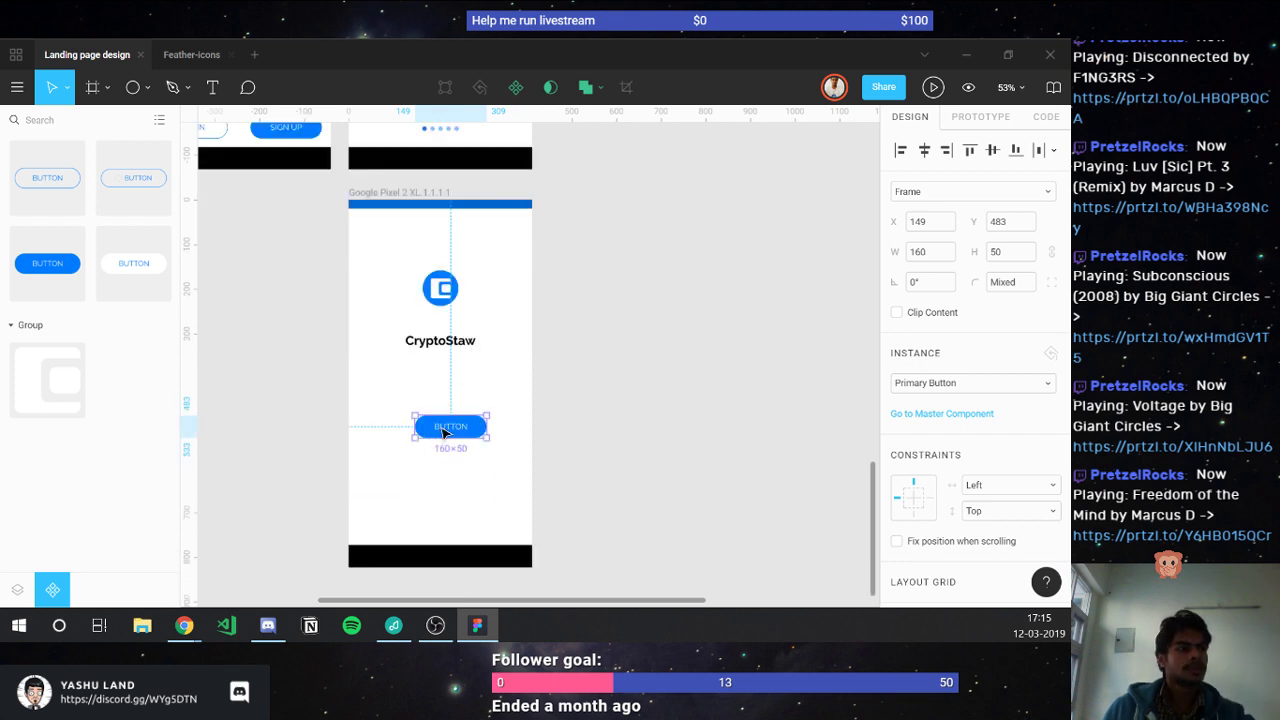
- Set the button's width to 220 and center it horizontally near the bottom of the CryptoStaw screen
{"action": "left_click", "coordinate": [919, 254]}
{"action": "type", "text": "220"}
{"action": "key", "text": "Return"}
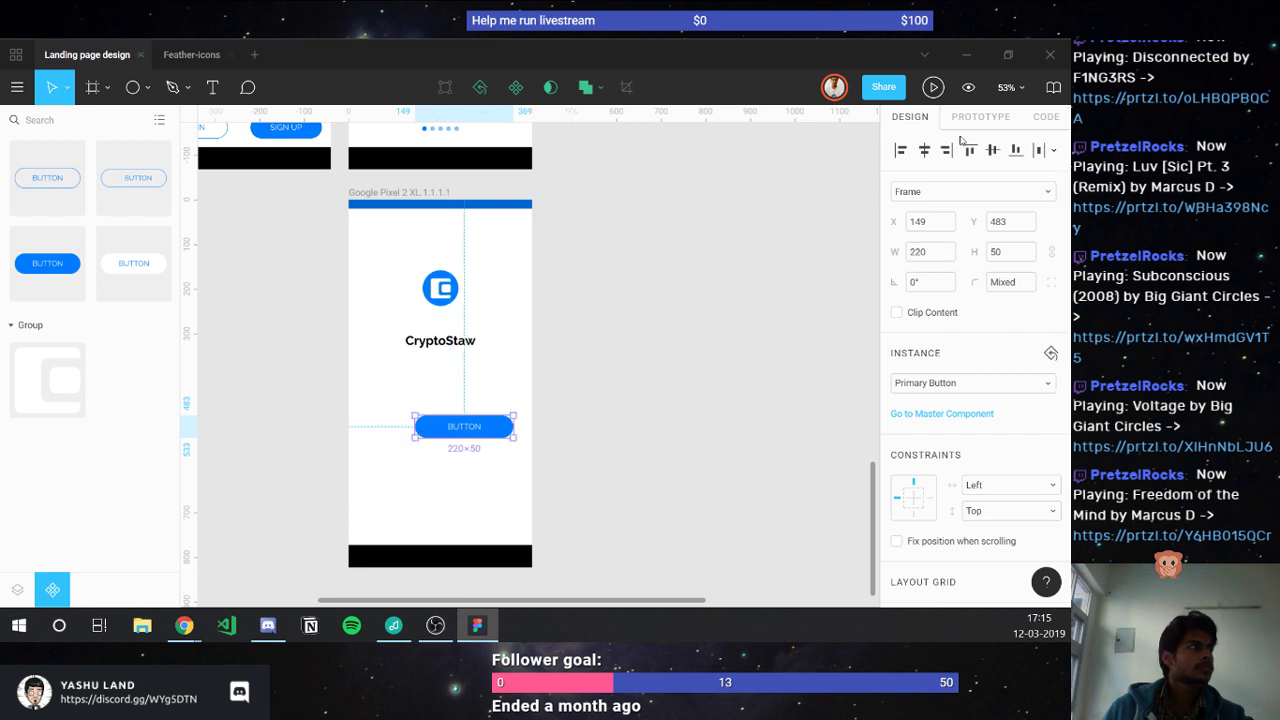
{"action": "left_click", "coordinate": [924, 150]}
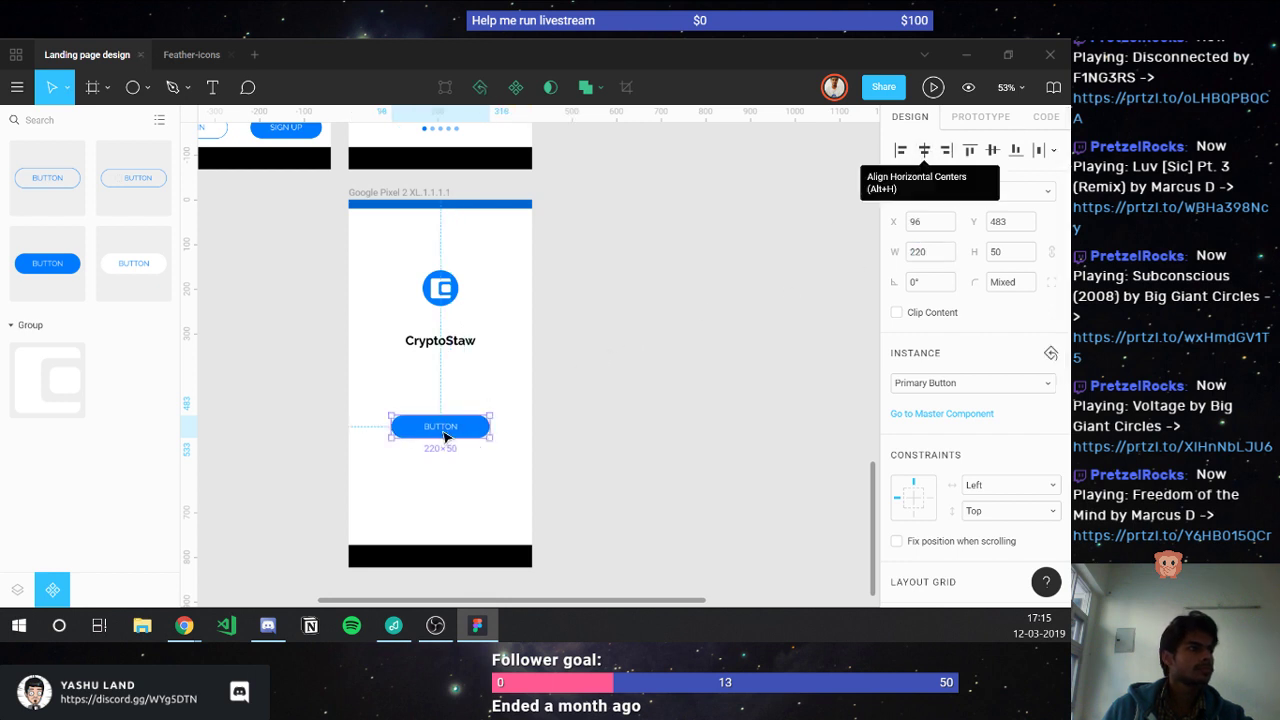
{"action": "left_click_drag", "start_coordinate": [445, 436], "coordinate": [442, 500]}
- Change the blue button's label to "GET STARTED"
{"action": "double_click", "coordinate": [441, 491]}
{"action": "double_click", "coordinate": [440, 490]}
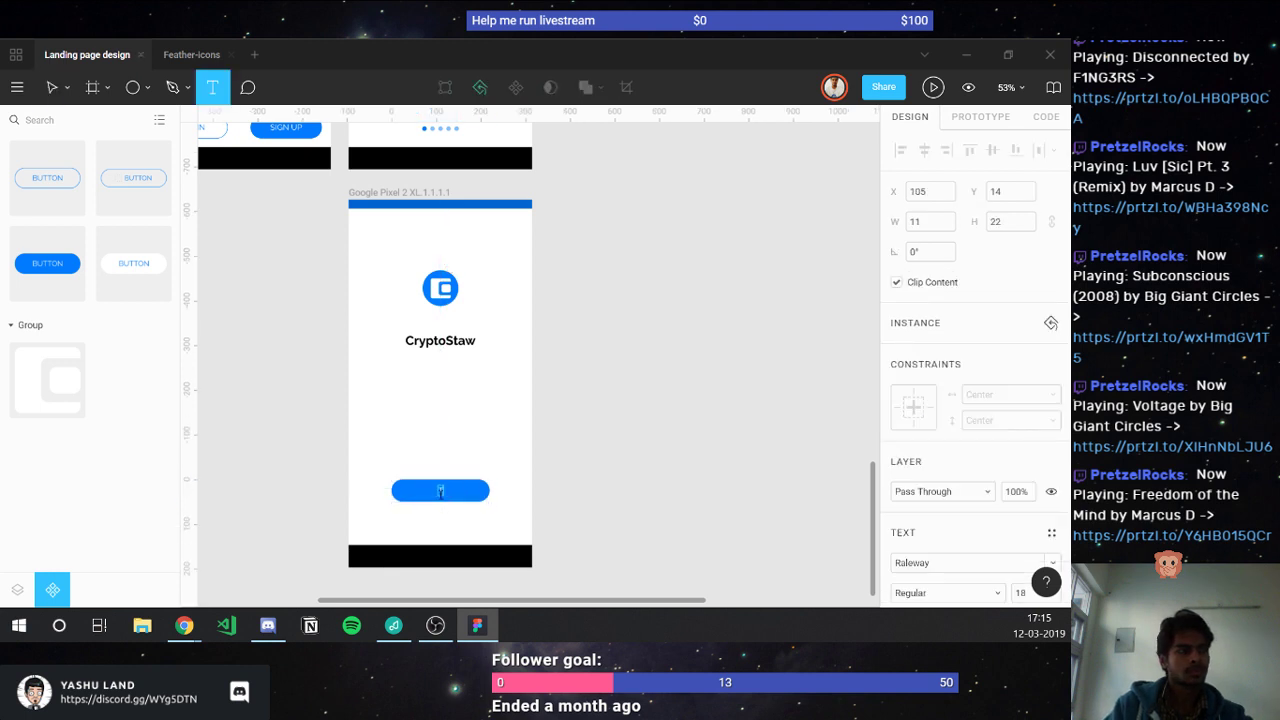
{"action": "type", "text": "Text"}
{"action": "type", "text": "GETTING"}
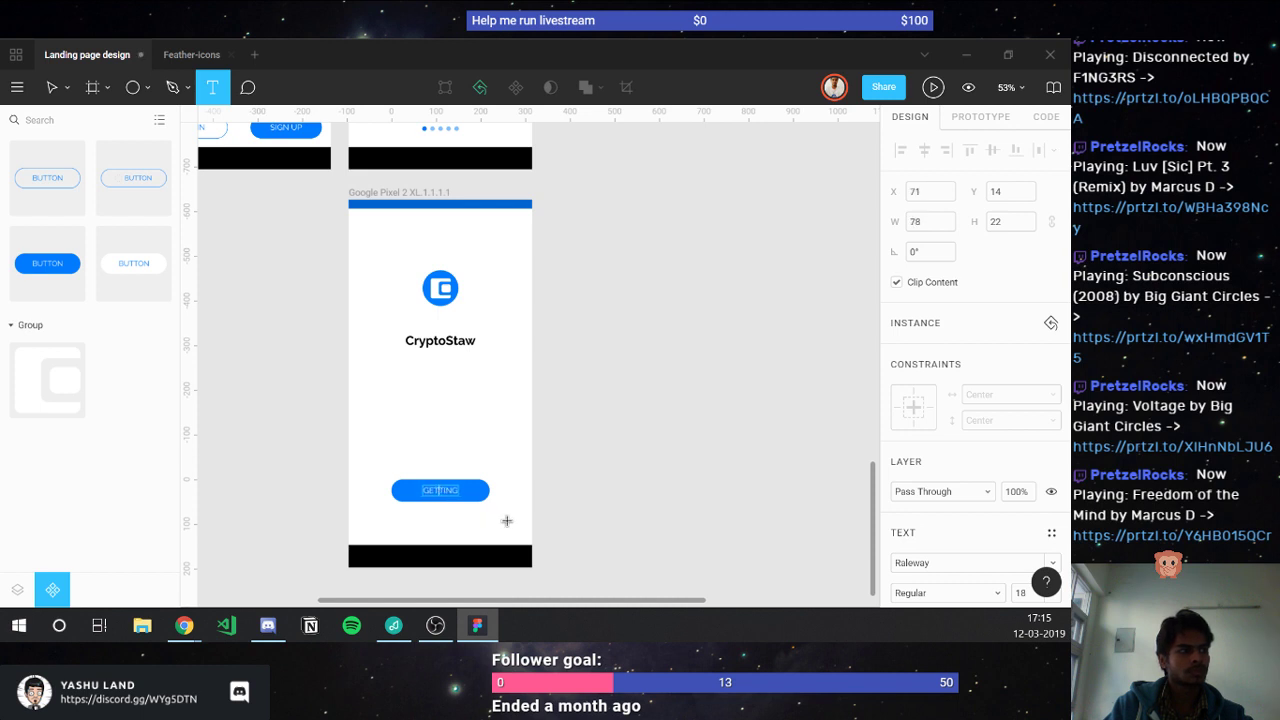
{"action": "type", "text": " SA"}
{"action": "key", "text": "BackSpace"}
{"action": "key", "text": "BackSpace"}
{"action": "key", "text": "BackSpace"}
{"action": "key", "text": "BackSpace"}
{"action": "key", "text": "BackSpace"}
{"action": "key", "text": "BackSpace"}
{"action": "key", "text": "BackSpace"}
{"action": "type", "text": "STARTED"}
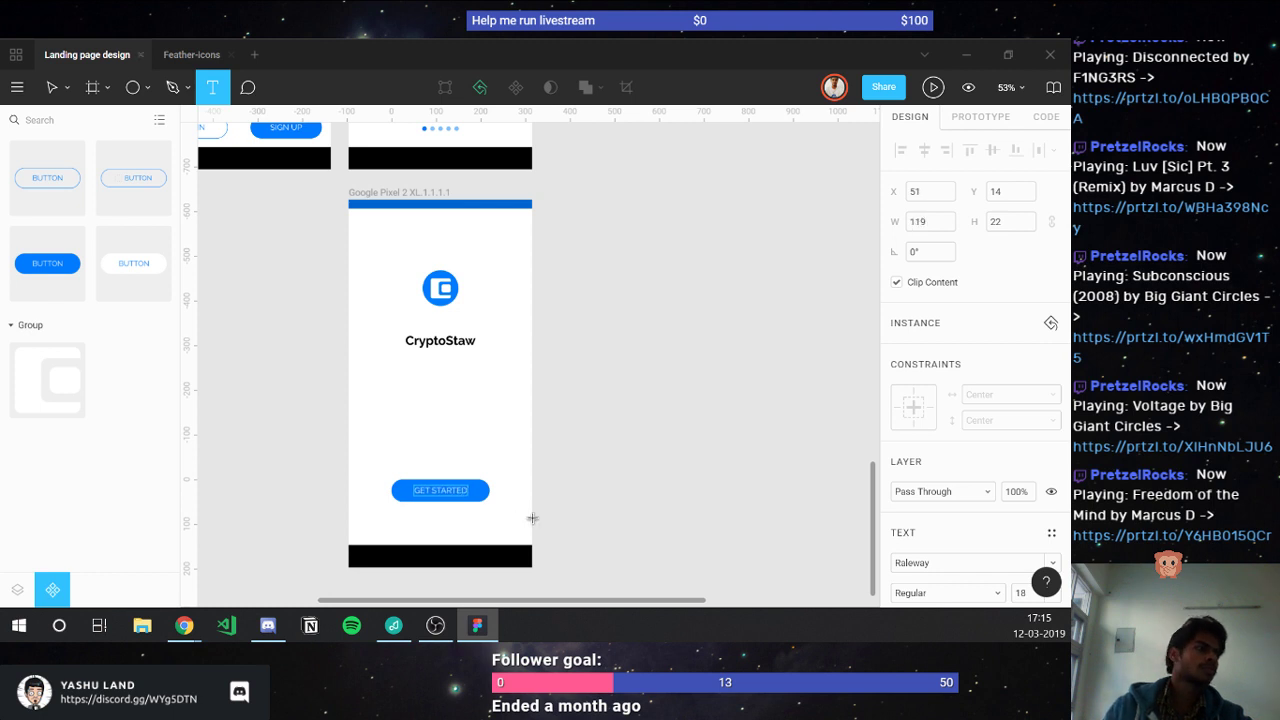
{"action": "key", "text": "Escape"}
{"action": "key", "text": "Escape"}
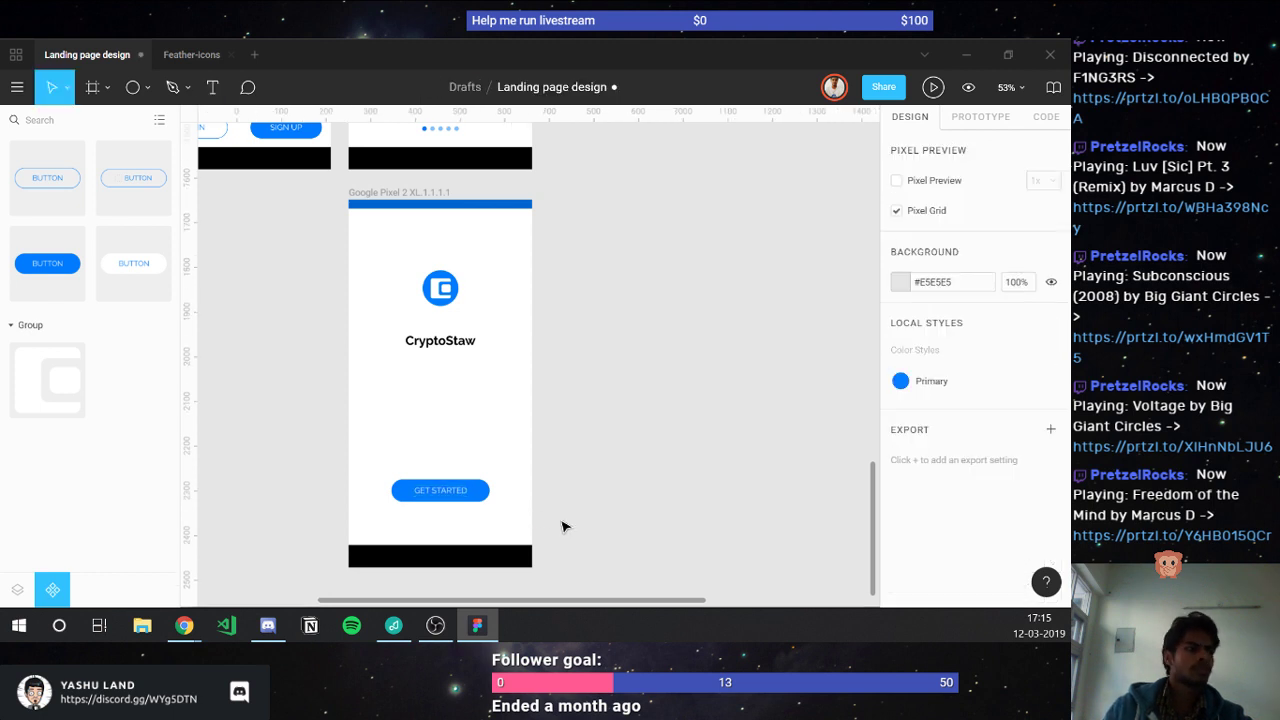
- Add a "LOG IN" text below the GET STARTED button
{"action": "key", "text": "t"}
{"action": "left_click", "coordinate": [422, 517]}
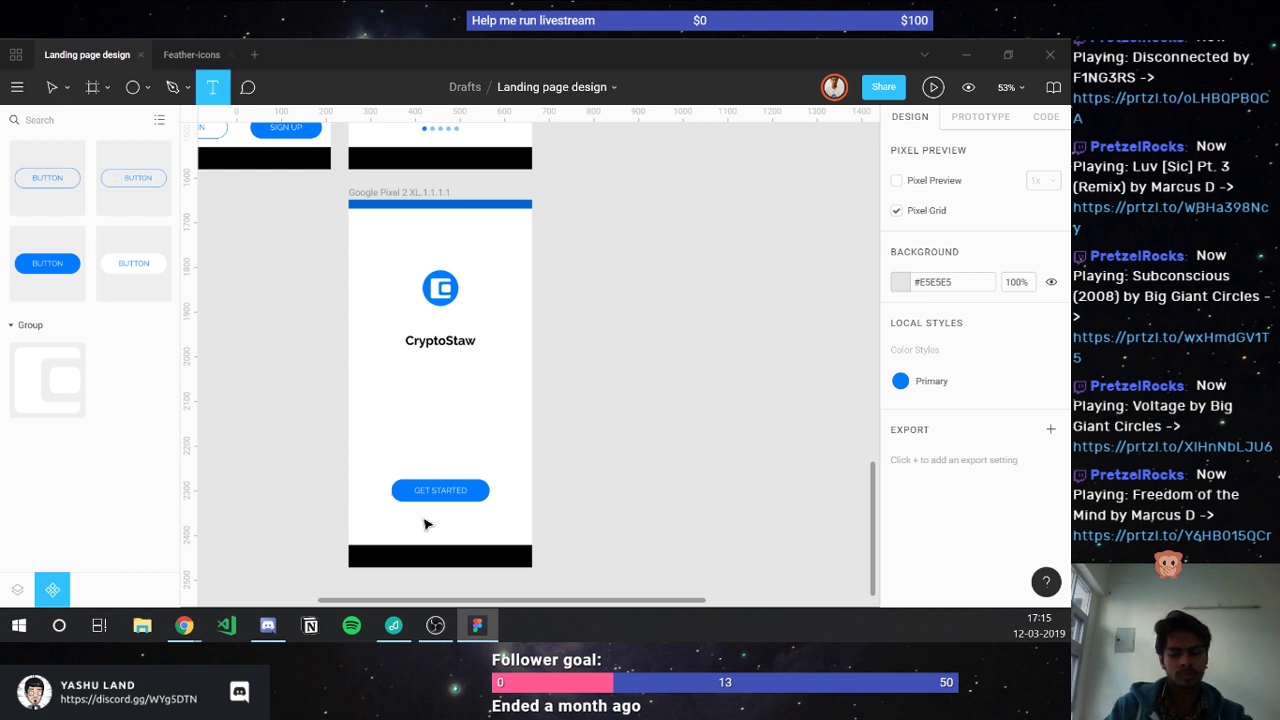
{"action": "key", "text": "Escape"}
{"action": "type", "text": "LOGIN"}
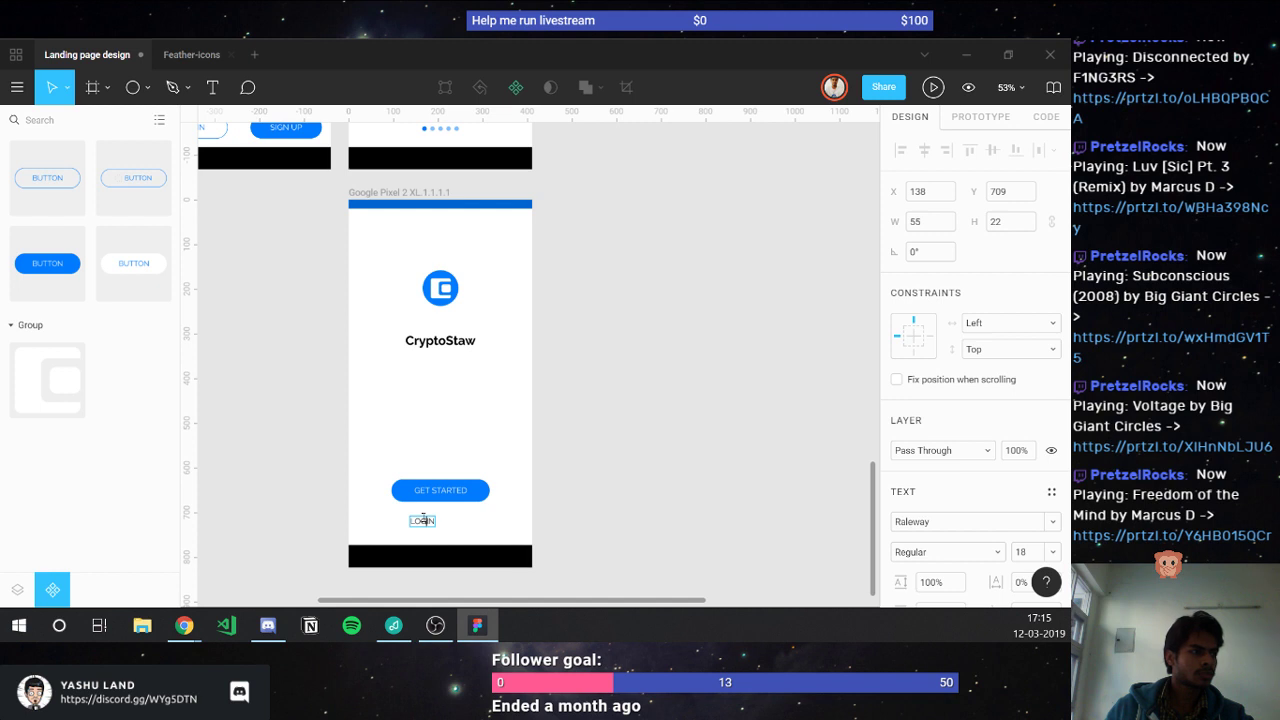
{"action": "left_click", "coordinate": [422, 520]}
{"action": "key", "text": "Escape"}
- Move the "LOG IN" text up to Y 688, just under the GET STARTED button, and center it horizontally on the screen
{"action": "scroll", "coordinate": [446, 525], "scroll_direction": "up", "scroll_amount": 5}
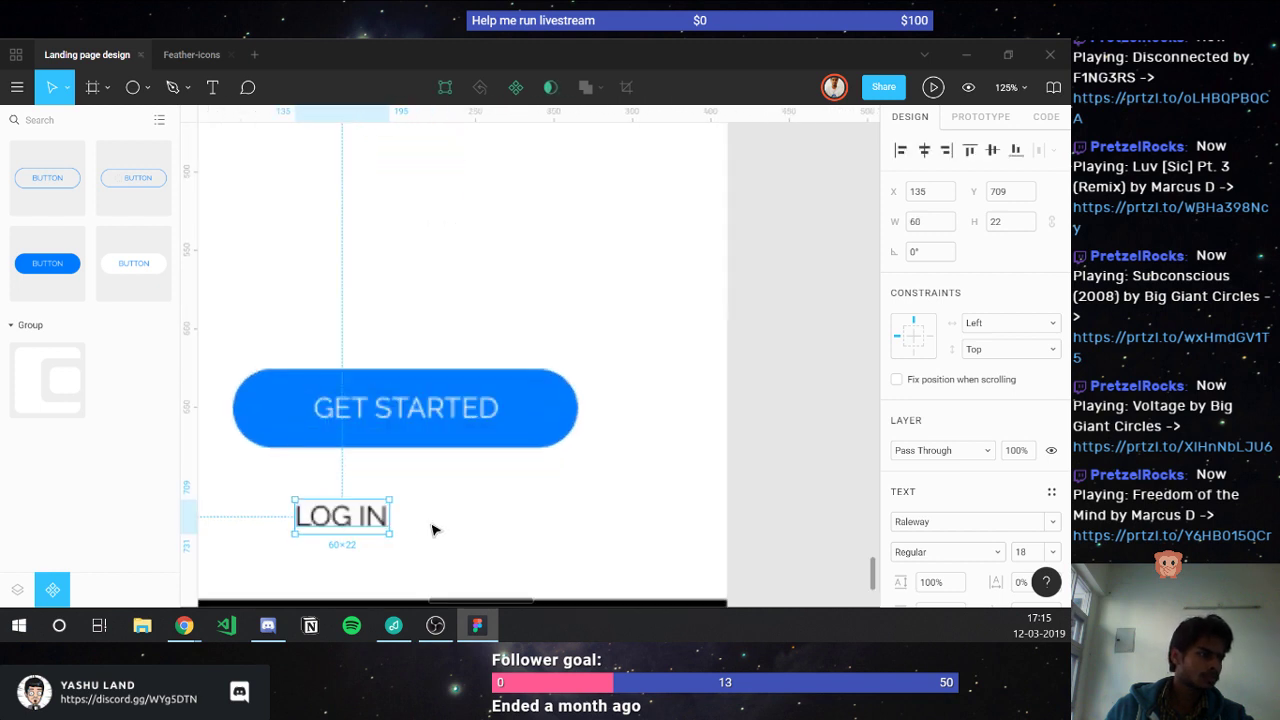
{"action": "left_click_drag", "start_coordinate": [327, 520], "coordinate": [409, 494]}
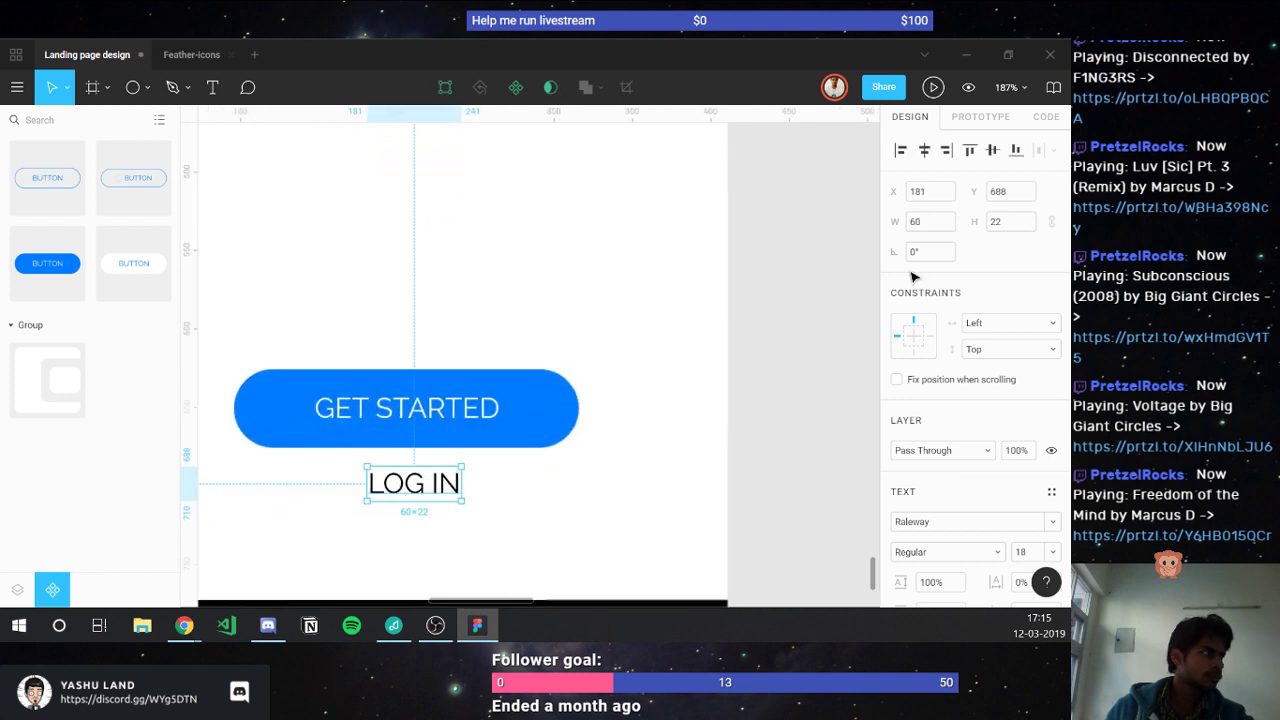
{"action": "left_click", "coordinate": [924, 152]}
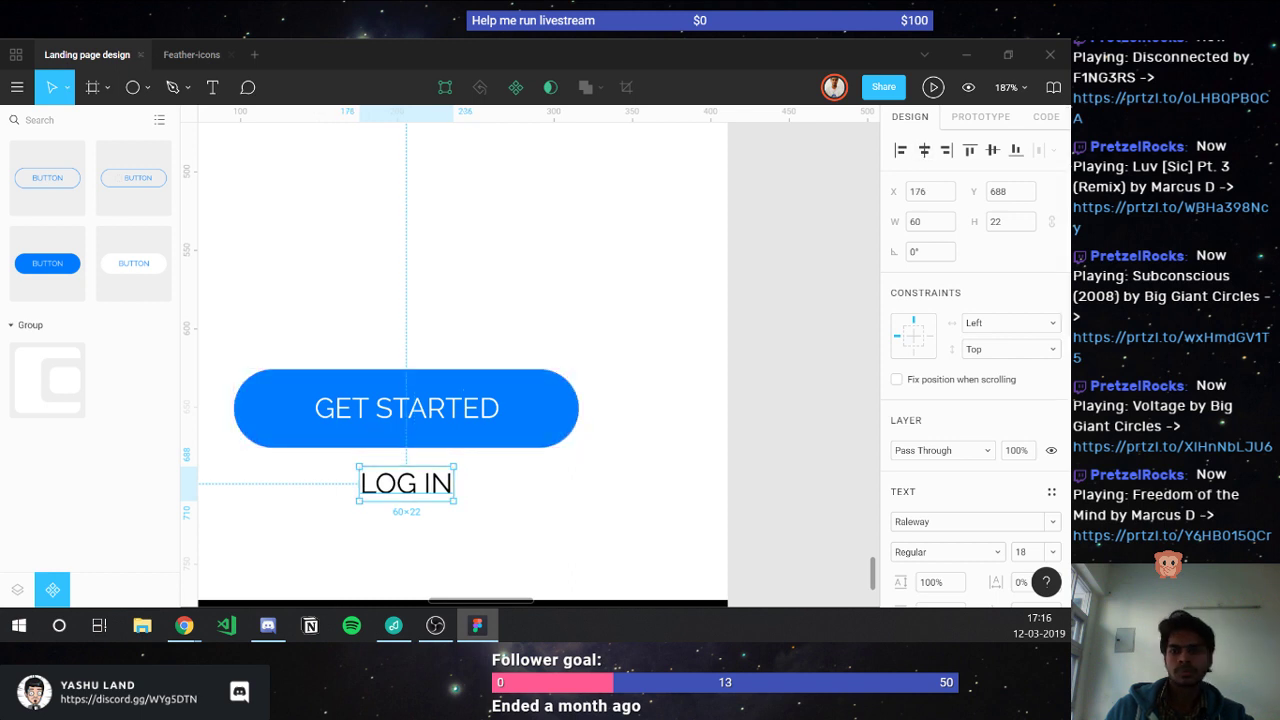
{"action": "key", "text": "alt+Tab"}
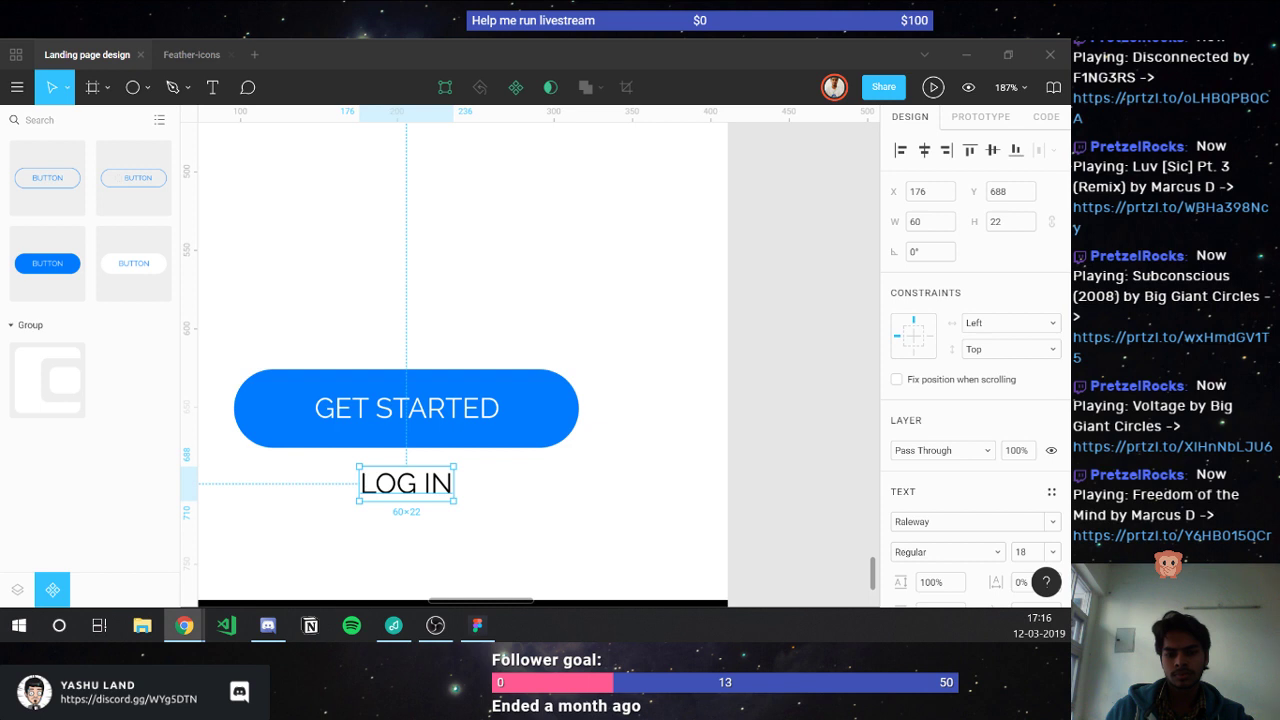
{"action": "key", "text": "alt+Tab"}
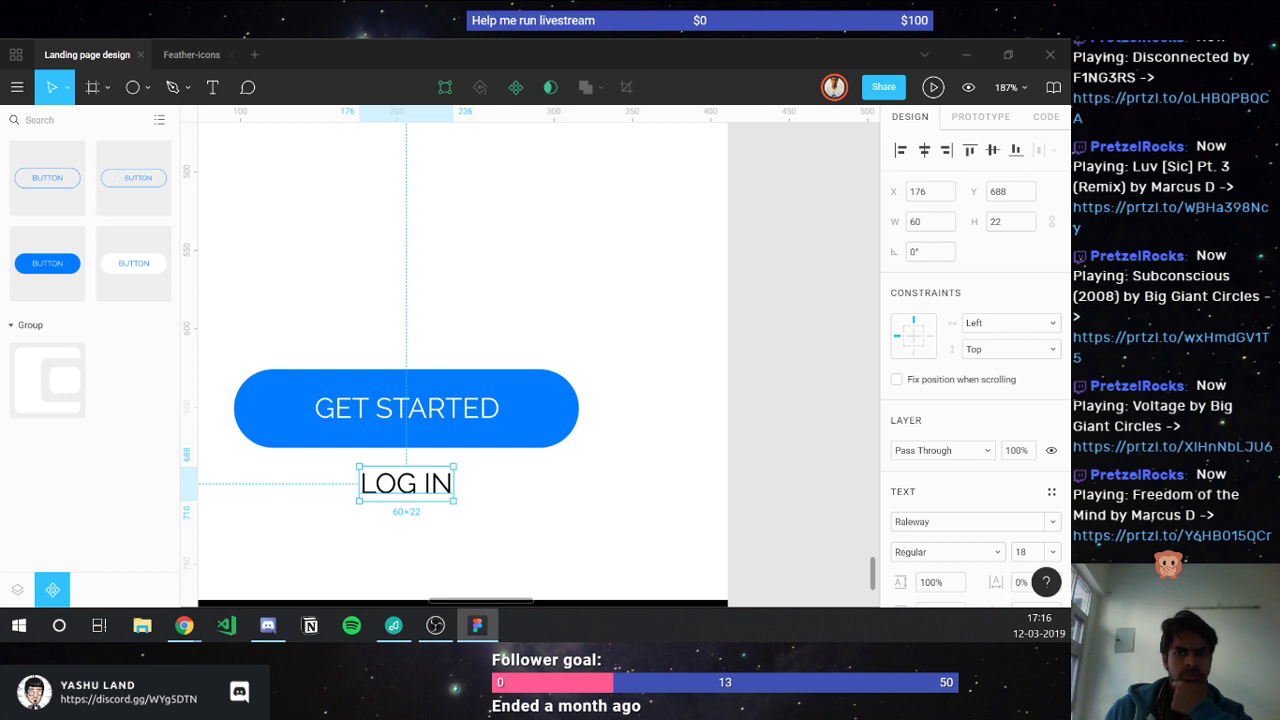
{"action": "left_click", "coordinate": [184, 625]}
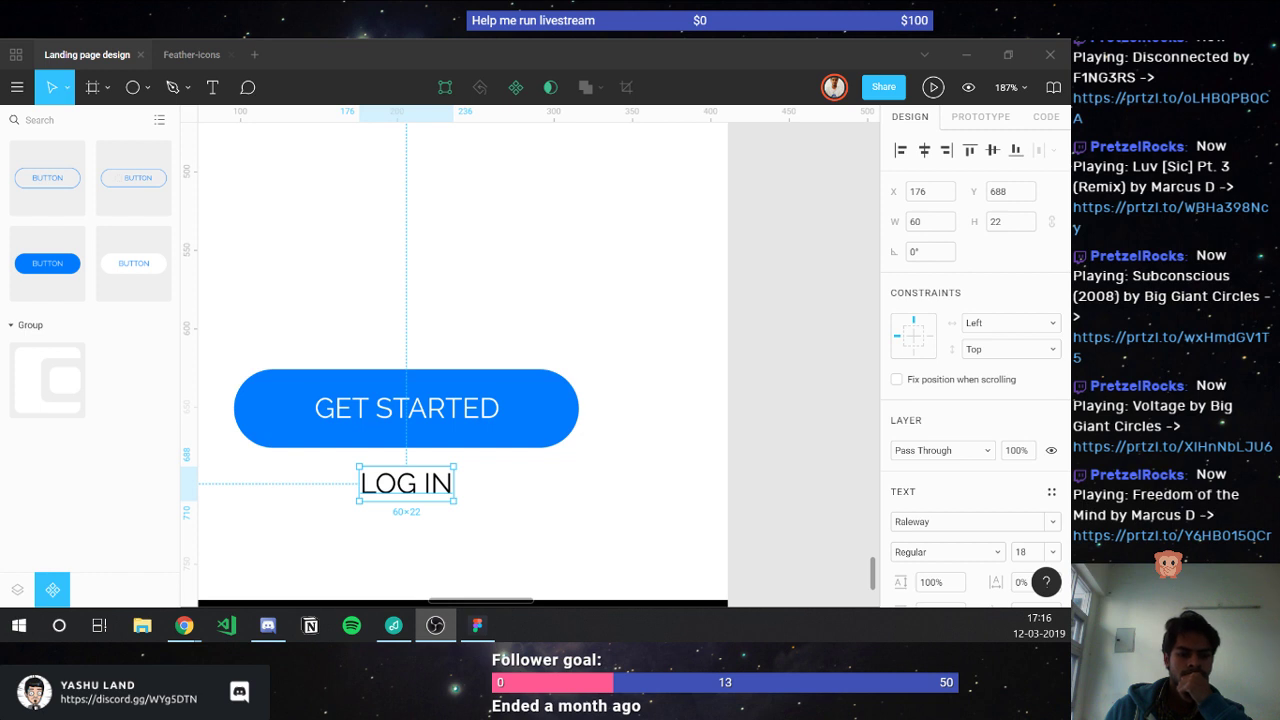
{"action": "key", "text": "alt+Tab"}
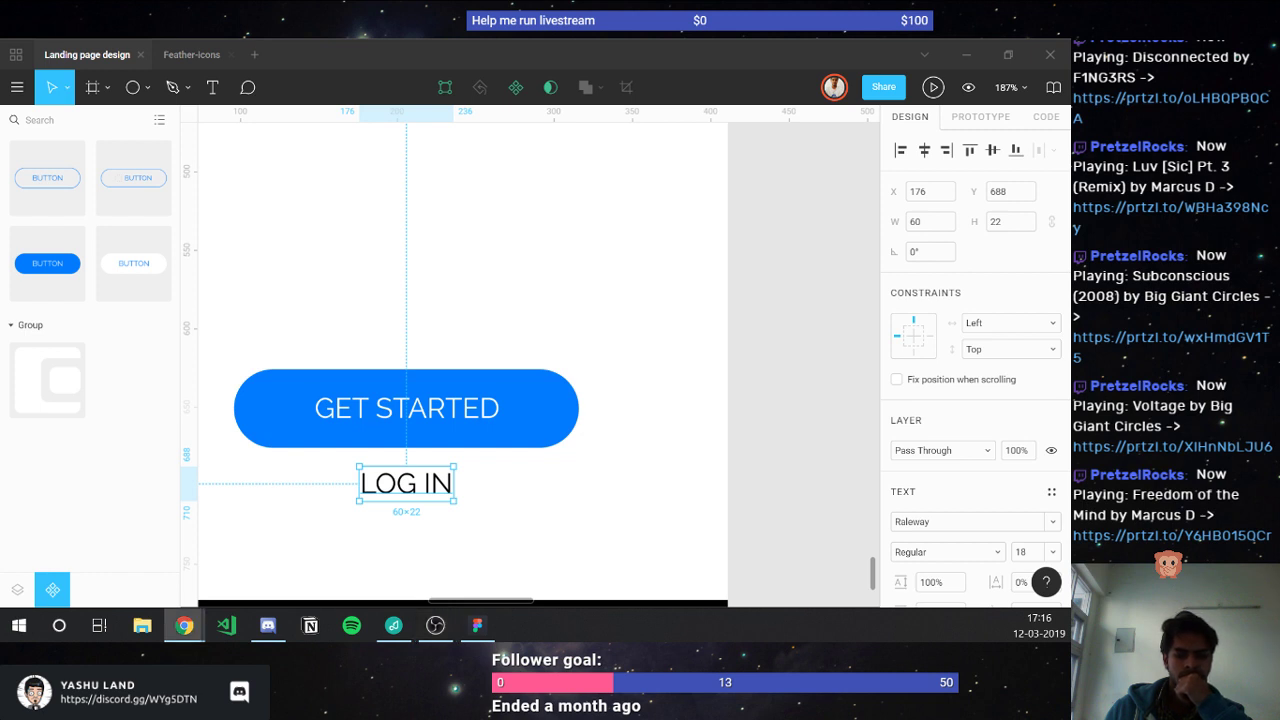
{"action": "key", "text": "alt+Tab"}
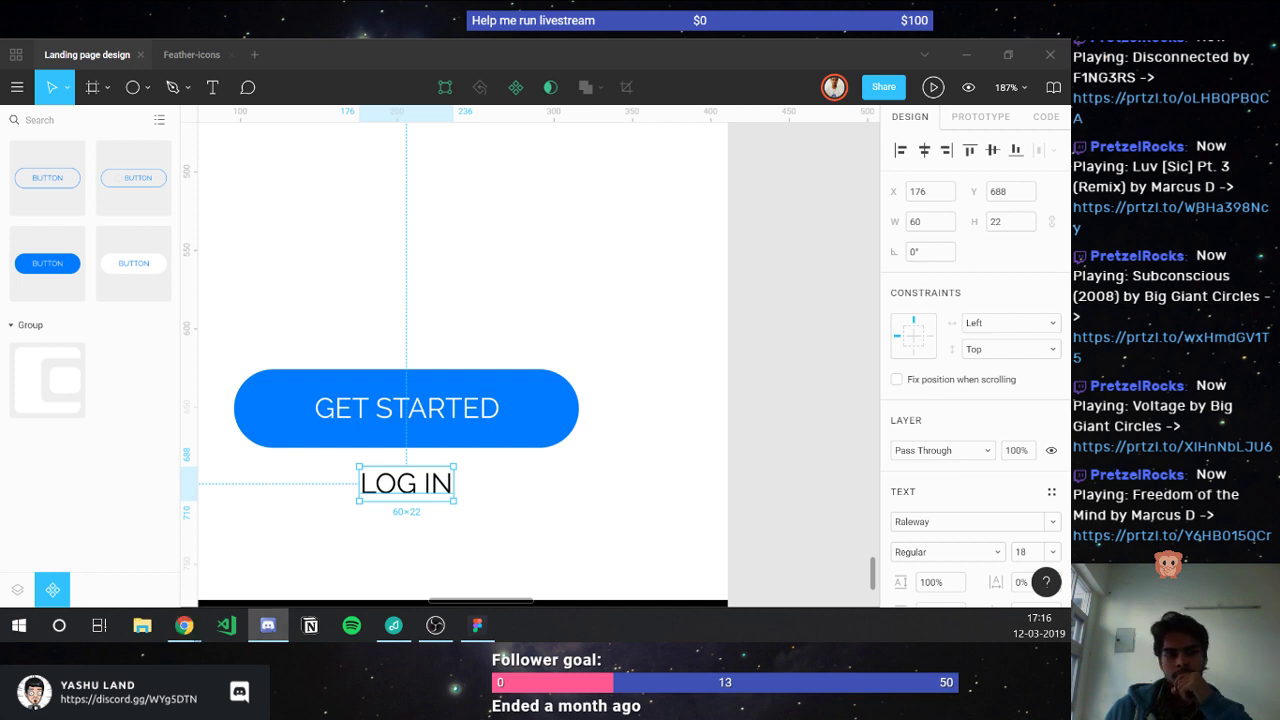
{"action": "key", "text": "alt+Tab"}
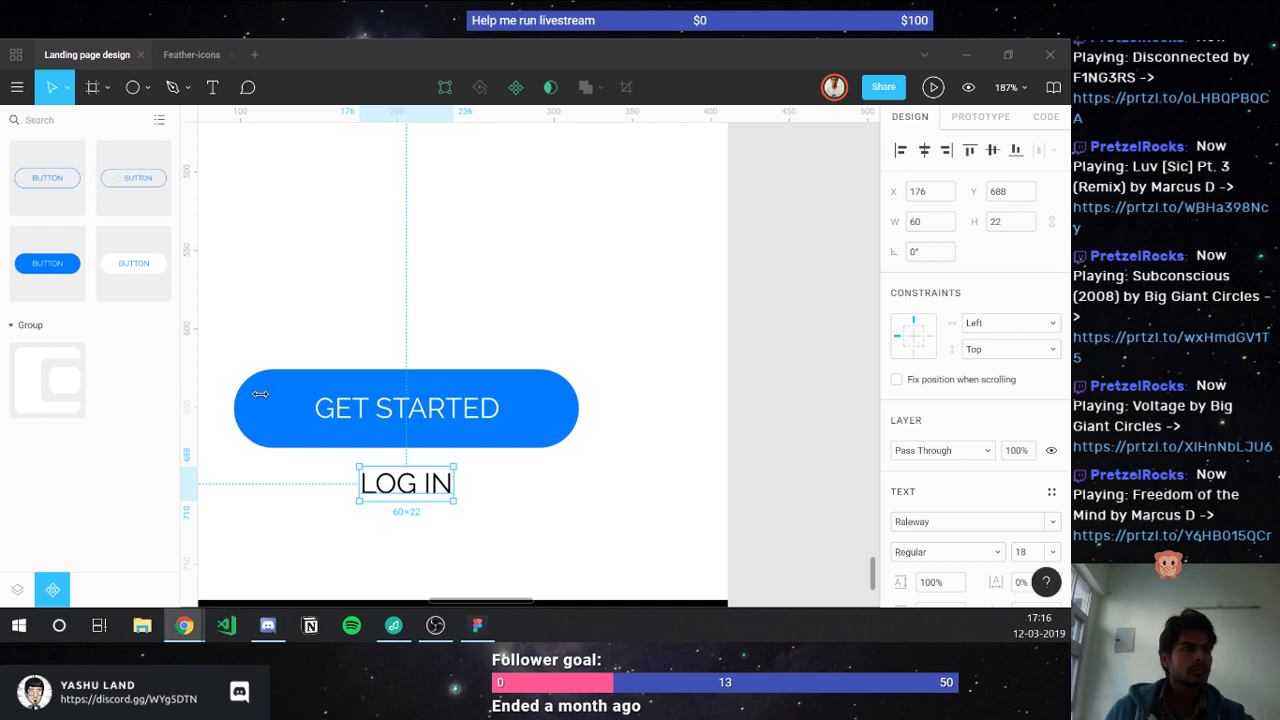
{"action": "key", "text": "alt+Tab"}
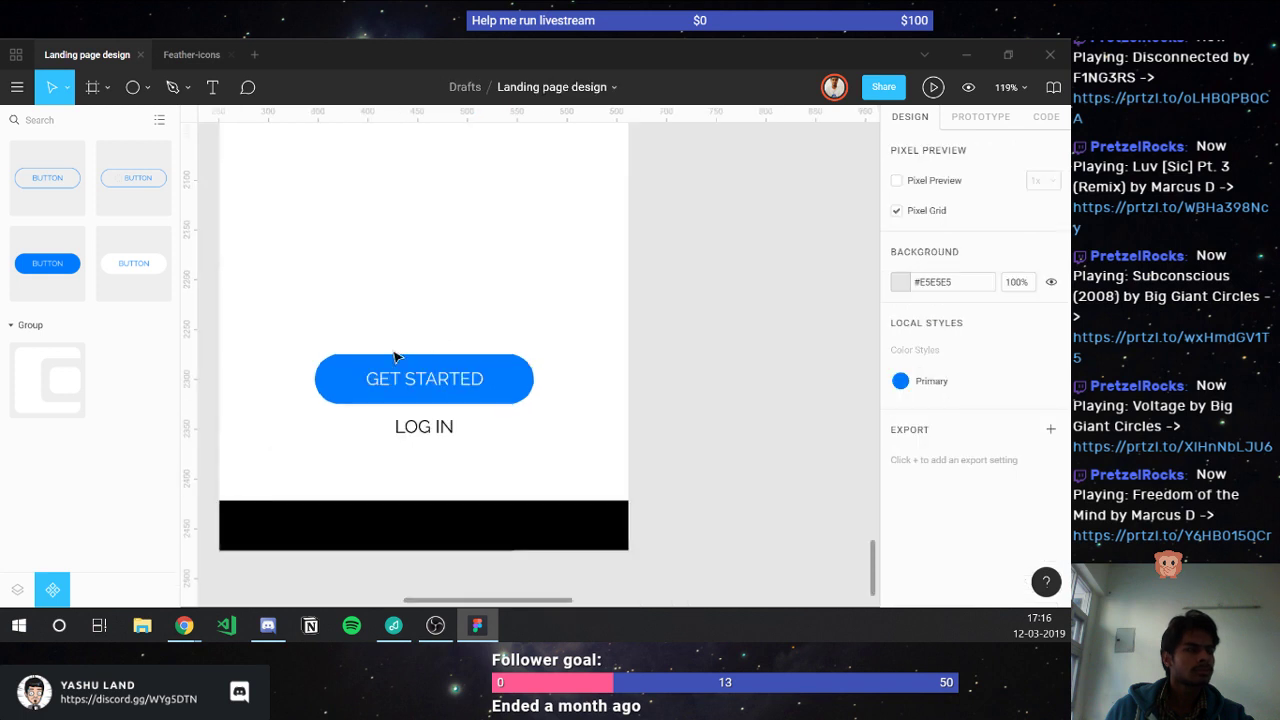
- Review the CryptoStaw screen's layout against the De-centralize intro screens and their bottom buttons
{"action": "scroll", "coordinate": [323, 363], "scroll_direction": "down", "scroll_amount": 3}
{"action": "scroll", "coordinate": [322, 366], "scroll_direction": "up", "scroll_amount": 3}
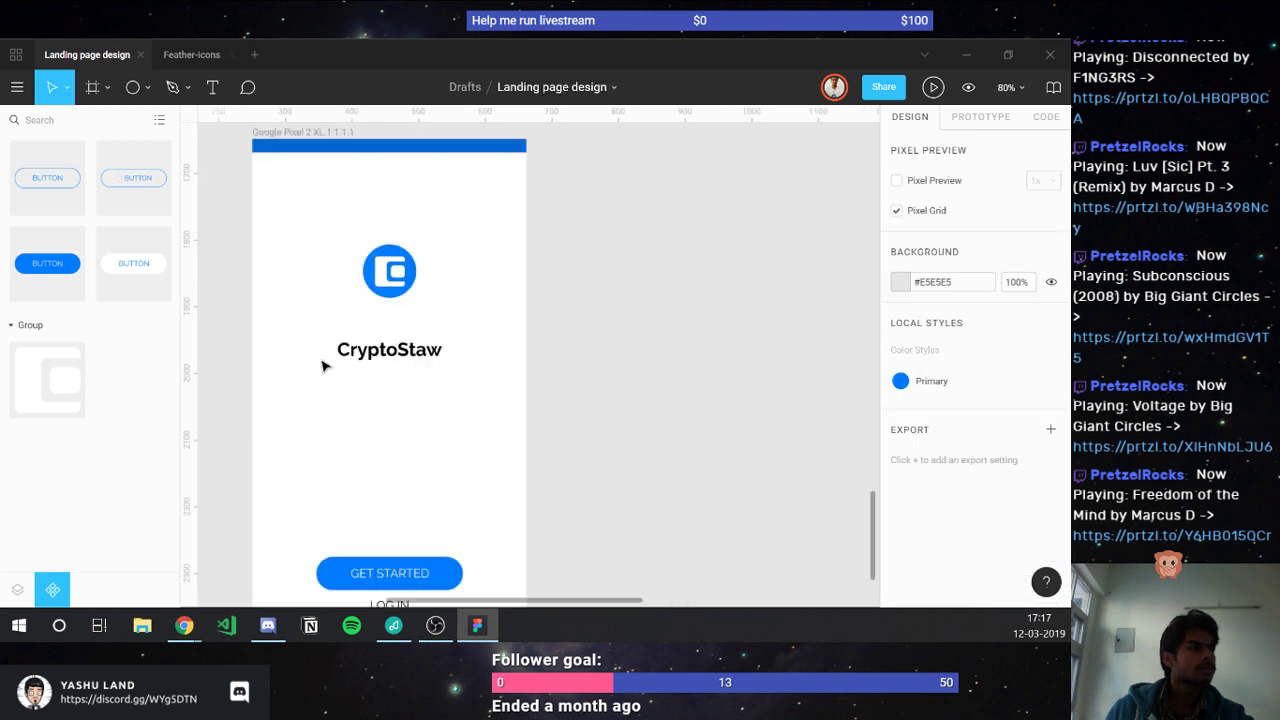
{"action": "scroll", "coordinate": [357, 398], "scroll_direction": "down", "scroll_amount": 1}
{"action": "scroll", "coordinate": [357, 400], "scroll_direction": "down", "scroll_amount": 2}
{"action": "scroll", "coordinate": [364, 400], "scroll_direction": "up", "scroll_amount": 2}
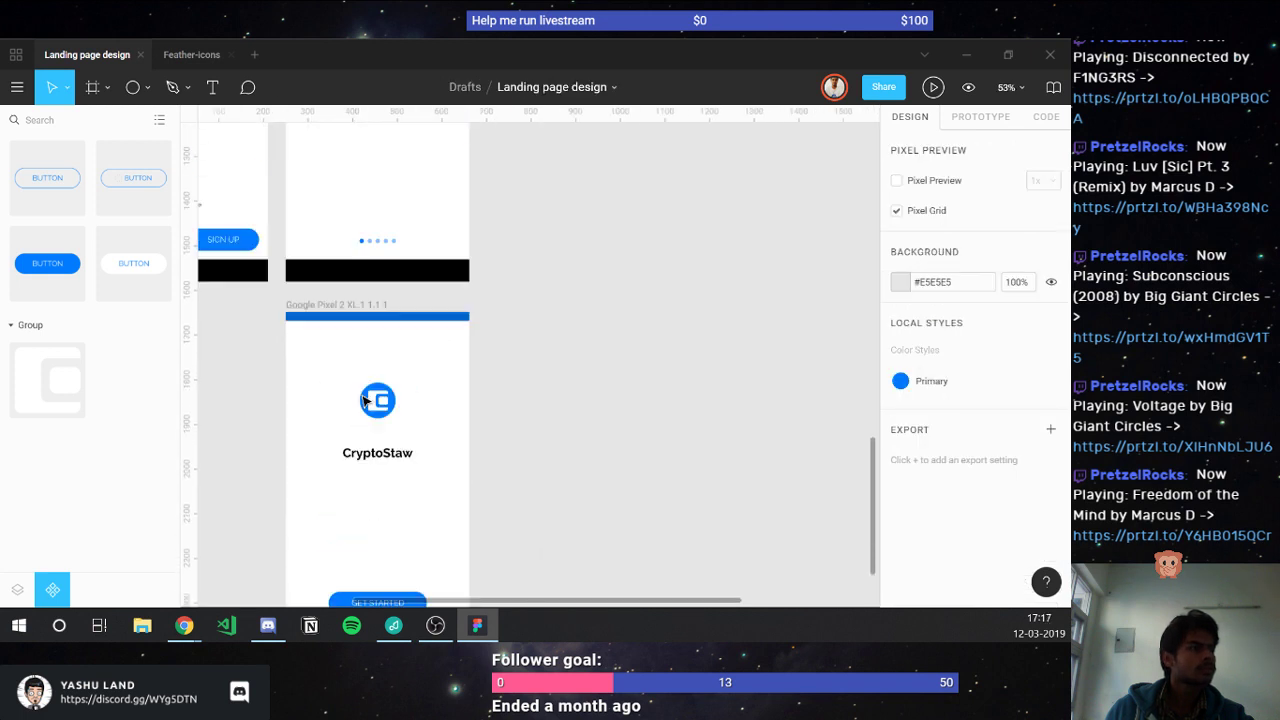
{"action": "scroll", "coordinate": [364, 400], "scroll_direction": "up", "scroll_amount": 5}
{"action": "scroll", "coordinate": [364, 400], "scroll_direction": "left", "scroll_amount": 5}
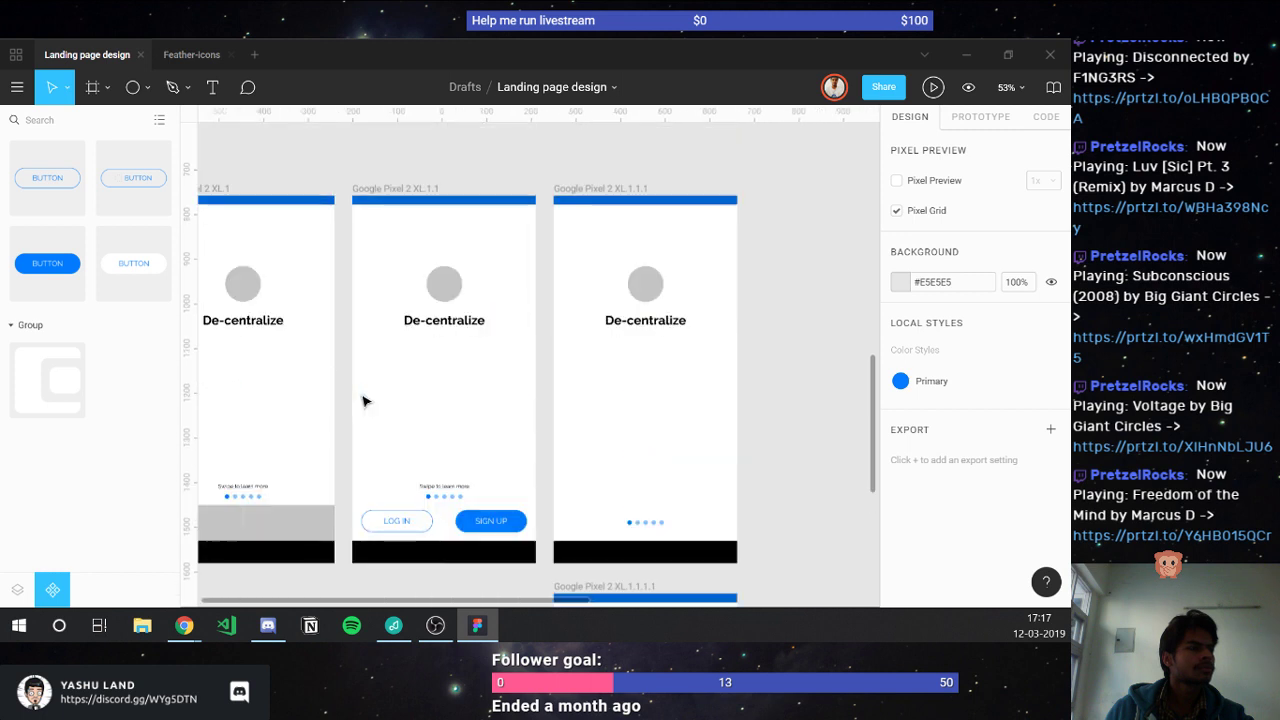
{"action": "scroll", "coordinate": [364, 401], "scroll_direction": "left", "scroll_amount": 2}
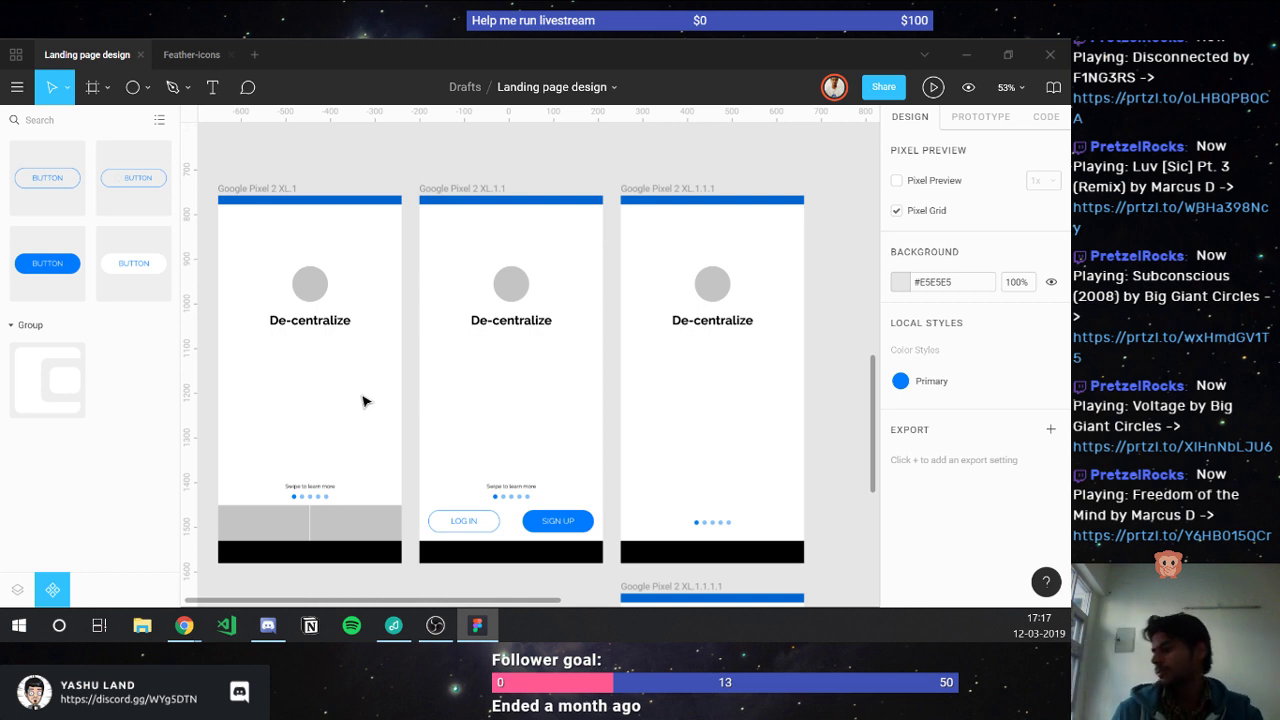
{"action": "scroll", "coordinate": [395, 347], "scroll_direction": "down", "scroll_amount": 3}
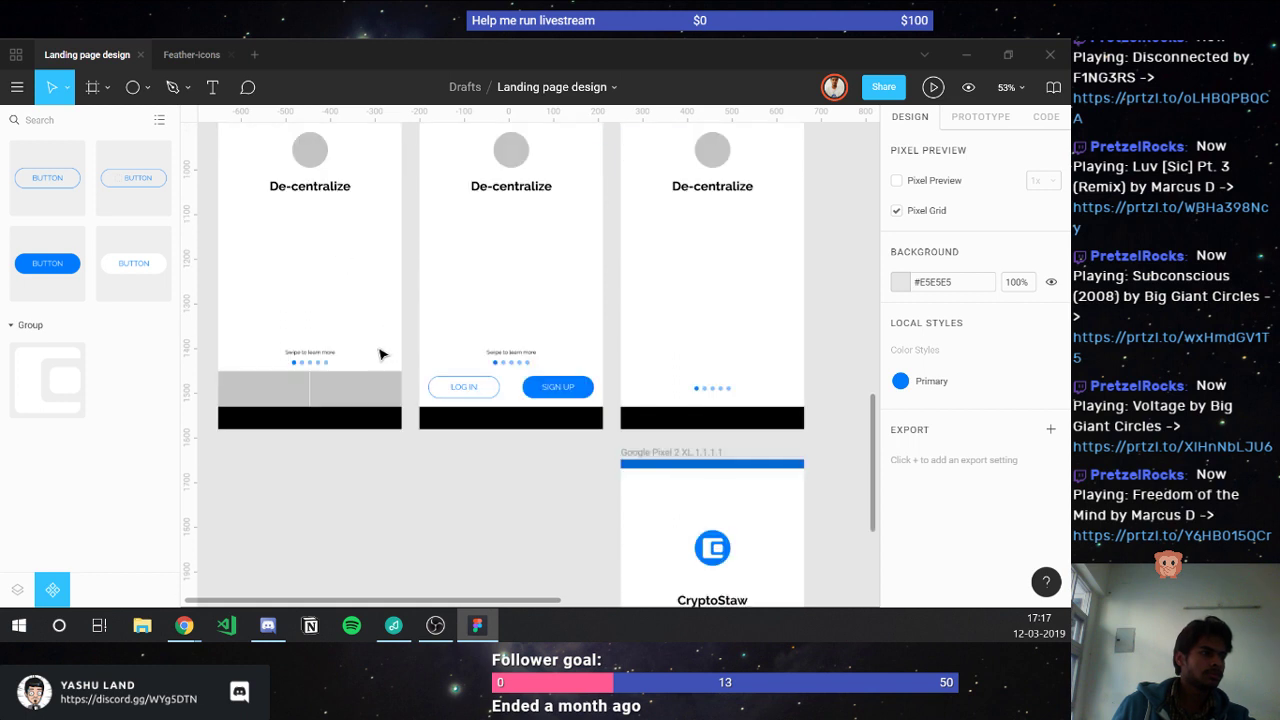
{"action": "scroll", "coordinate": [415, 365], "scroll_direction": "right", "scroll_amount": 4}
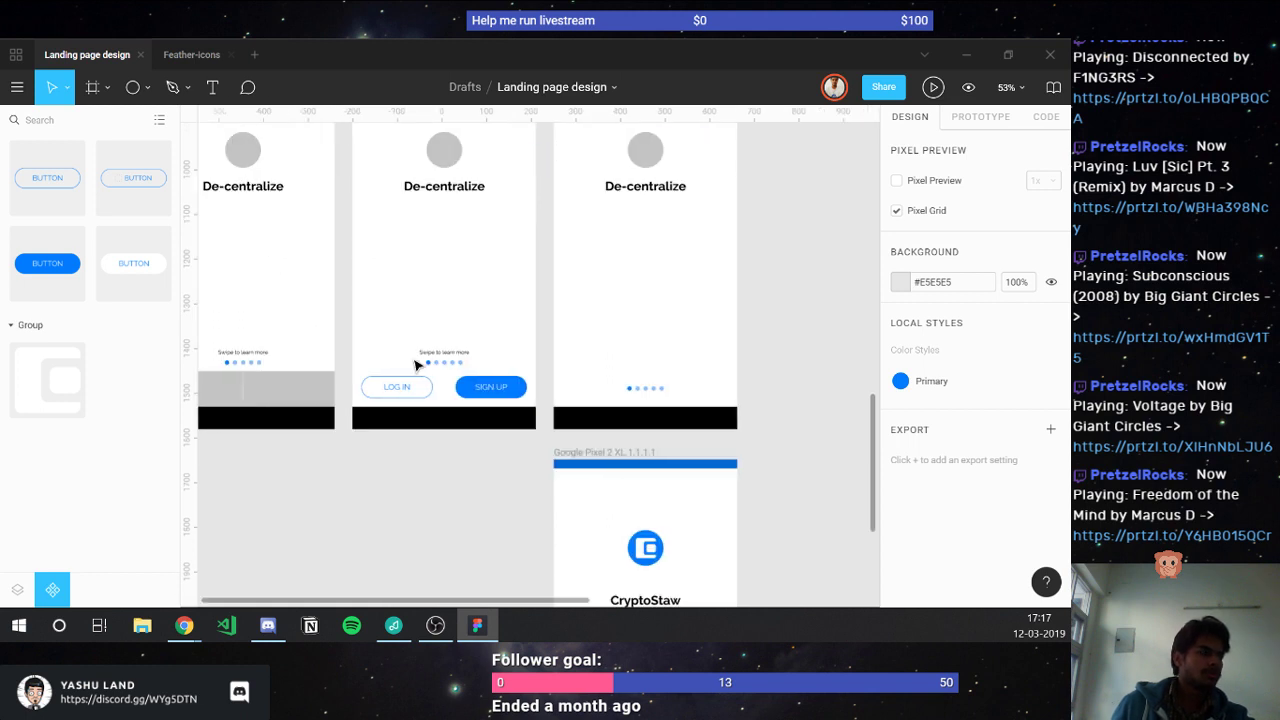
{"action": "scroll", "coordinate": [415, 365], "scroll_direction": "down", "scroll_amount": 4}
{"action": "scroll", "coordinate": [415, 365], "scroll_direction": "down", "scroll_amount": 2}
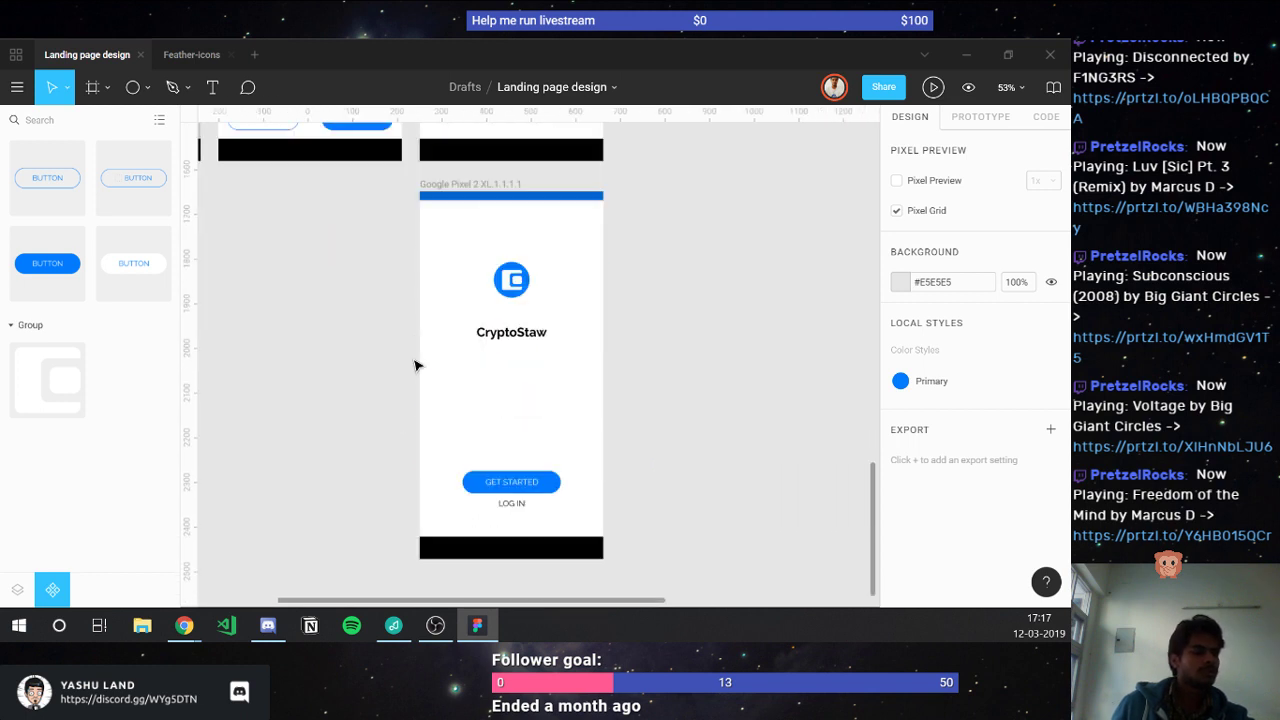
- Export the three De-centralize intro screens and the CryptoStaw screen together as 1x PNG files into the Desktop folder
{"action": "scroll", "coordinate": [415, 365], "scroll_direction": "up", "scroll_amount": 2}
{"action": "scroll", "coordinate": [415, 365], "scroll_direction": "down", "scroll_amount": 5}
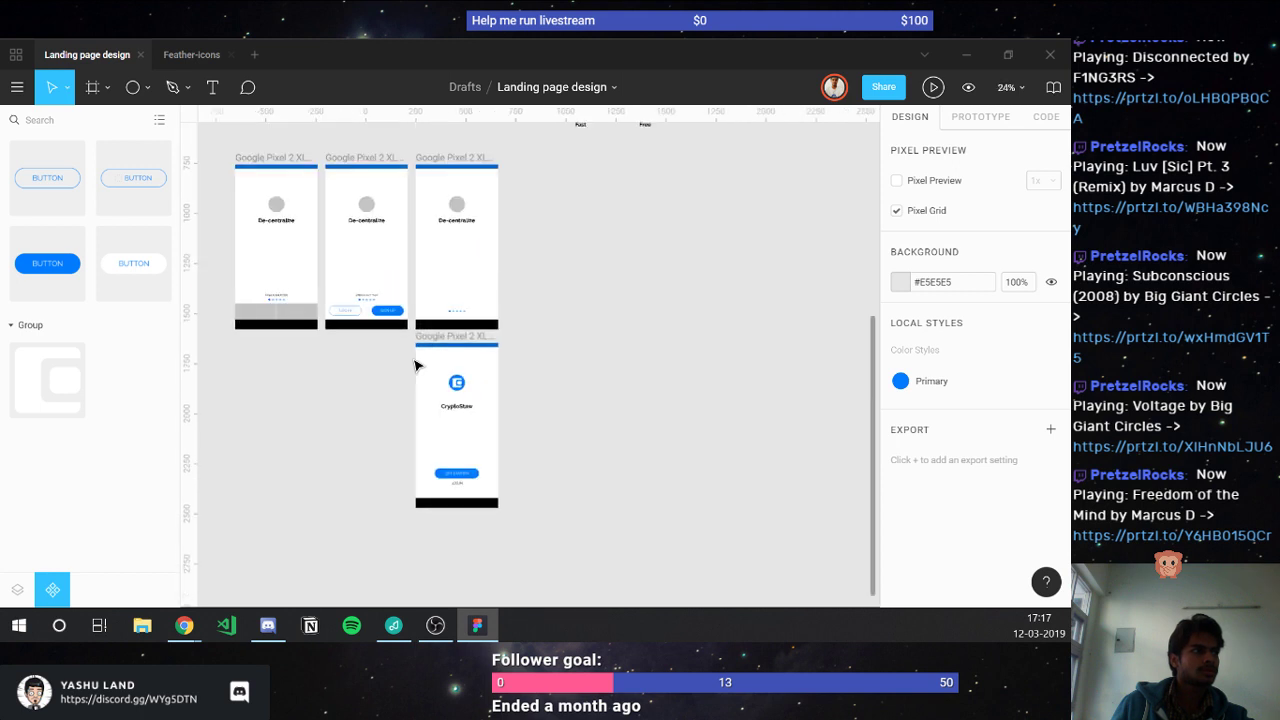
{"action": "left_click", "coordinate": [334, 158]}
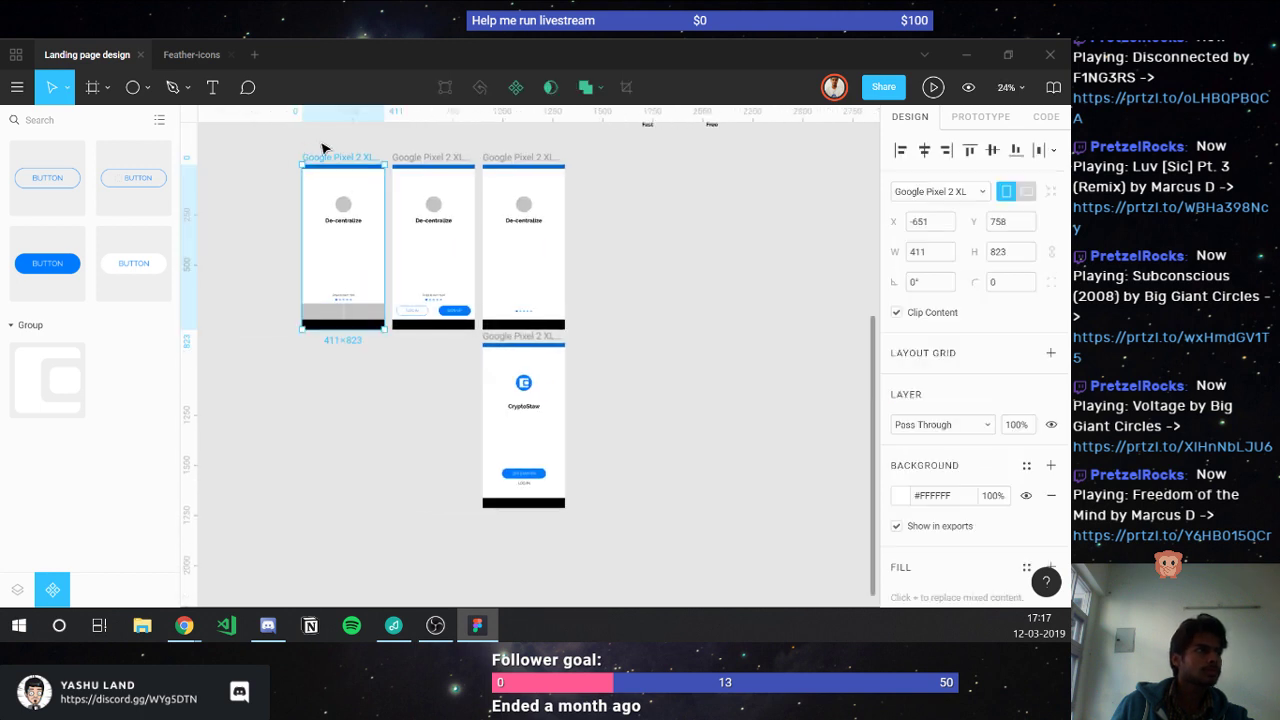
{"action": "left_click", "coordinate": [440, 158], "text": "shift"}
{"action": "left_click", "coordinate": [509, 158], "text": "shift"}
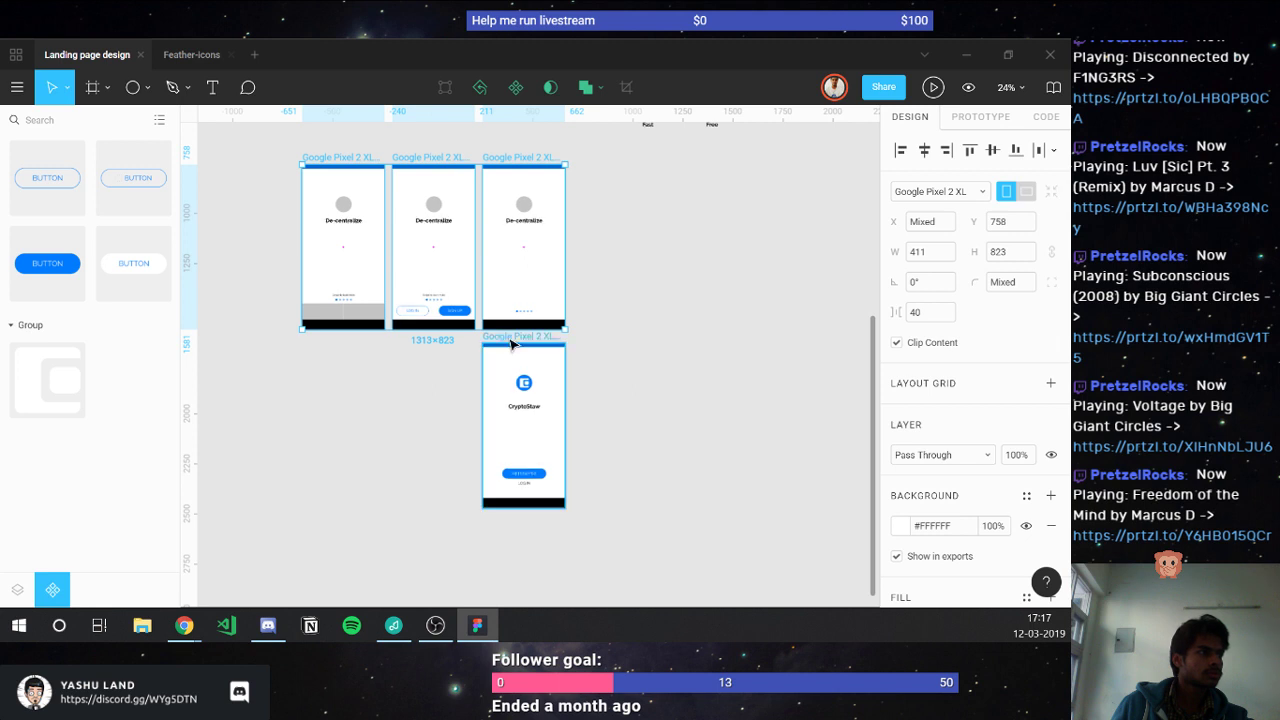
{"action": "left_click", "coordinate": [510, 344], "text": "shift"}
{"action": "scroll", "coordinate": [890, 434], "scroll_direction": "down", "scroll_amount": 3}
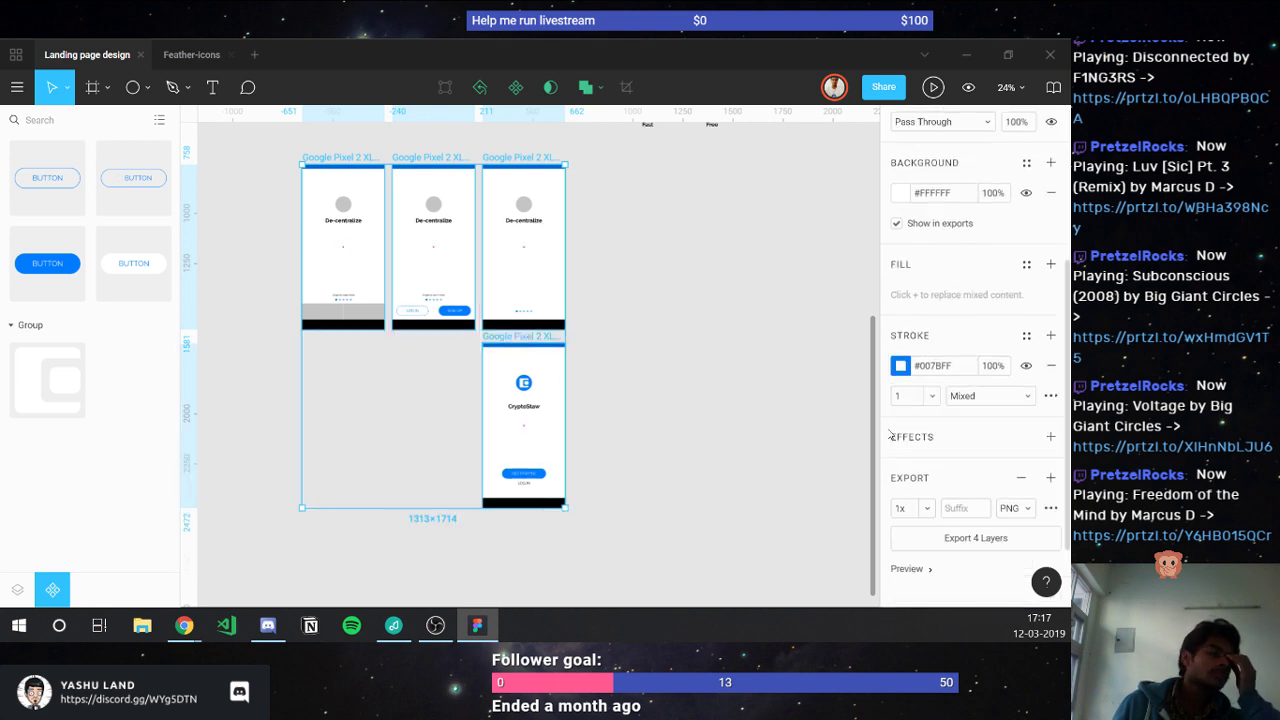
{"action": "scroll", "coordinate": [893, 445], "scroll_direction": "down", "scroll_amount": 1}
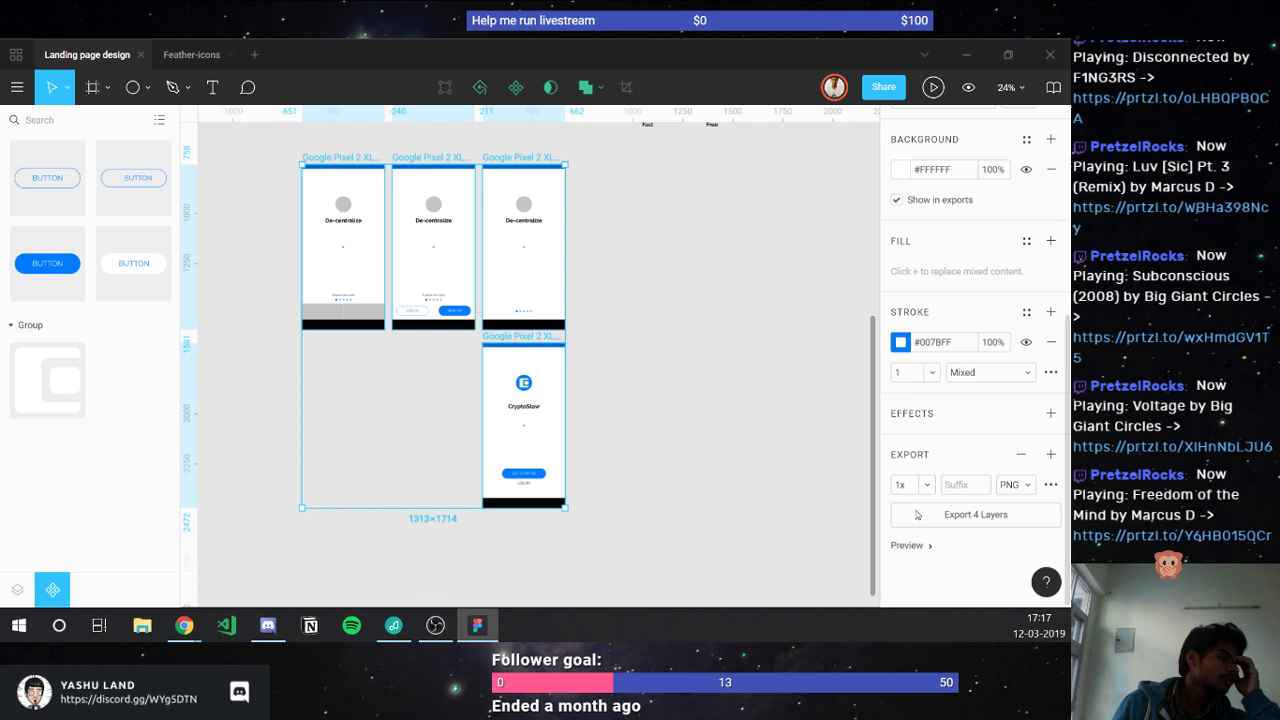
{"action": "left_click", "coordinate": [917, 514]}
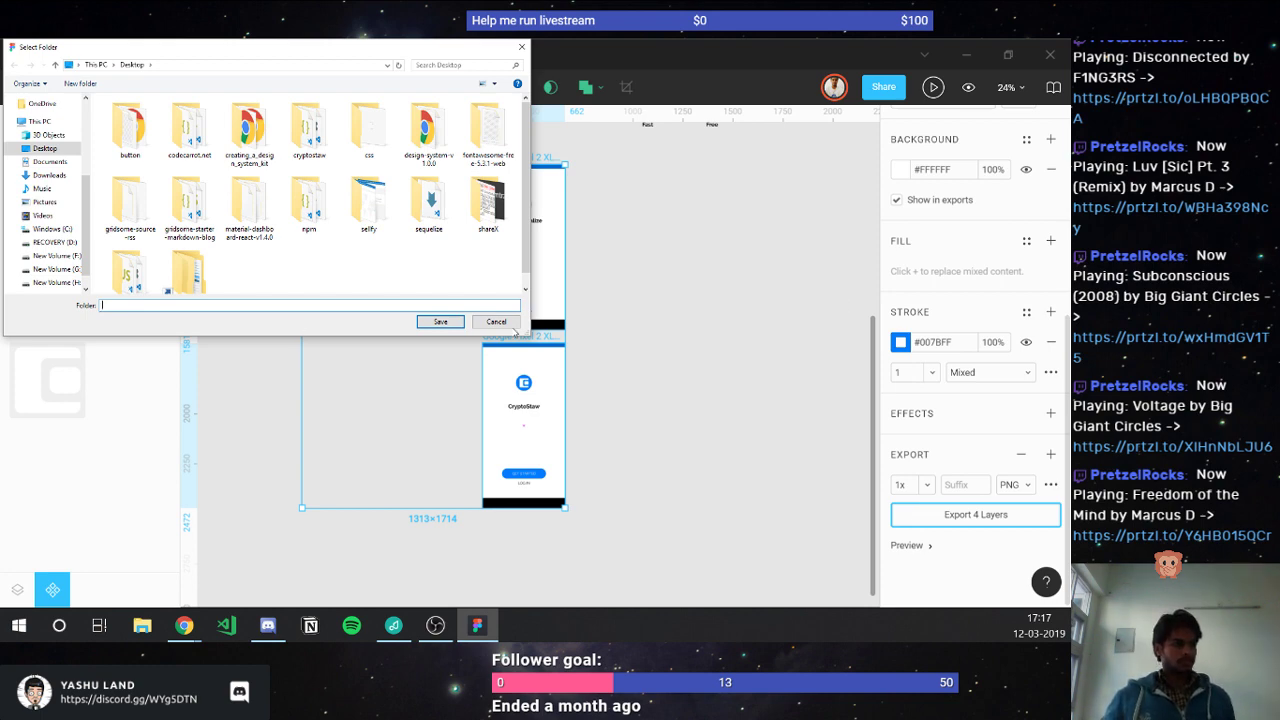
{"action": "left_click", "coordinate": [452, 325]}
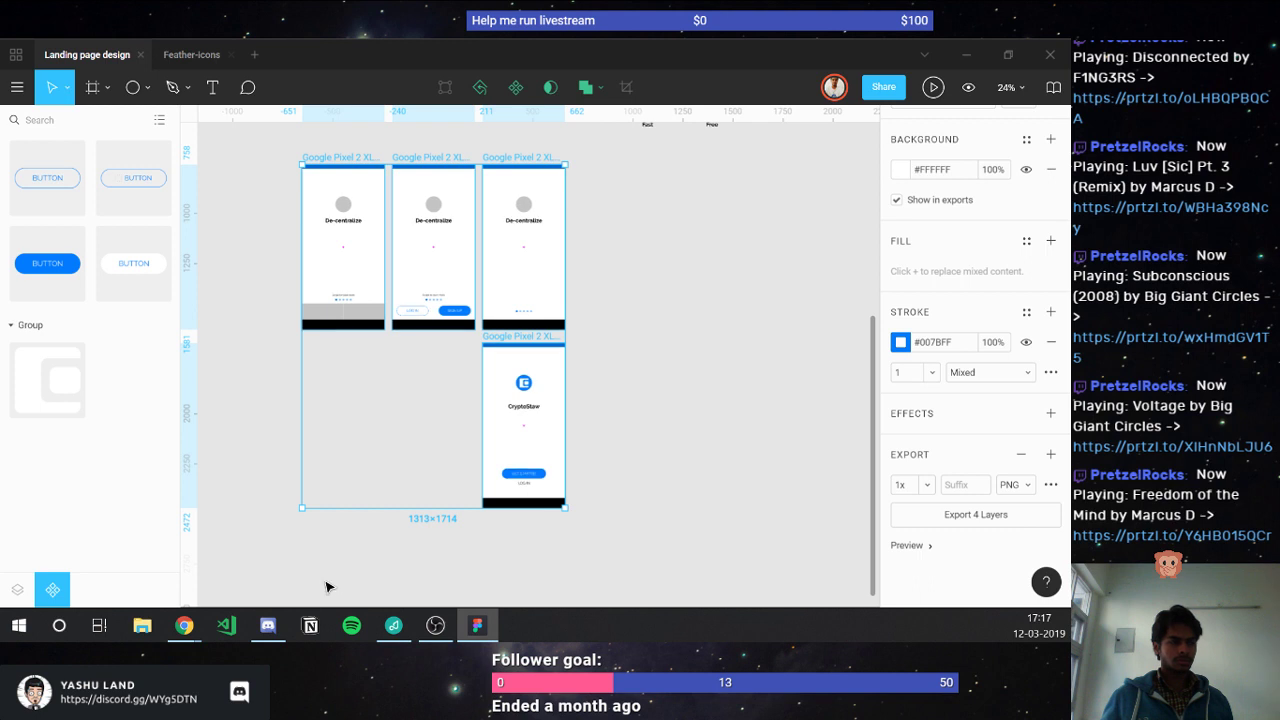
- Switch to Discord and go to the newest messages in the Cryptostaw server's core-team channel
{"action": "left_click", "coordinate": [436, 627]}
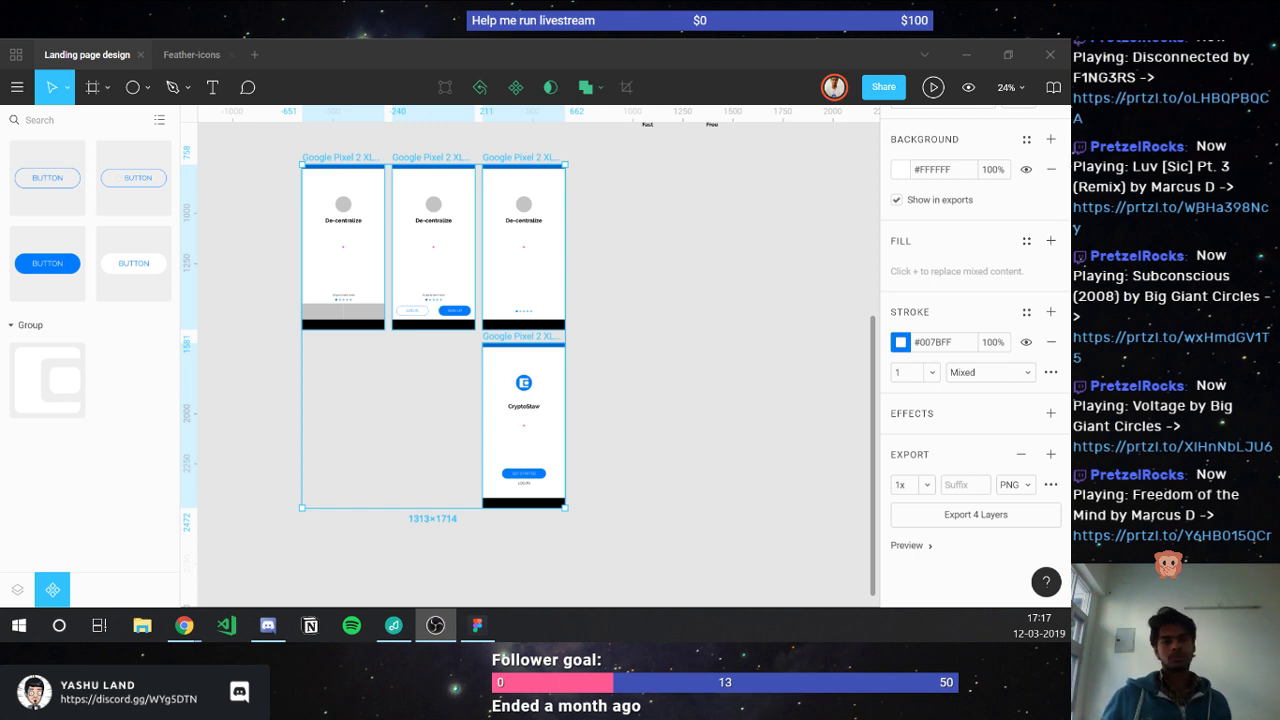
{"action": "key", "text": "alt+Tab"}
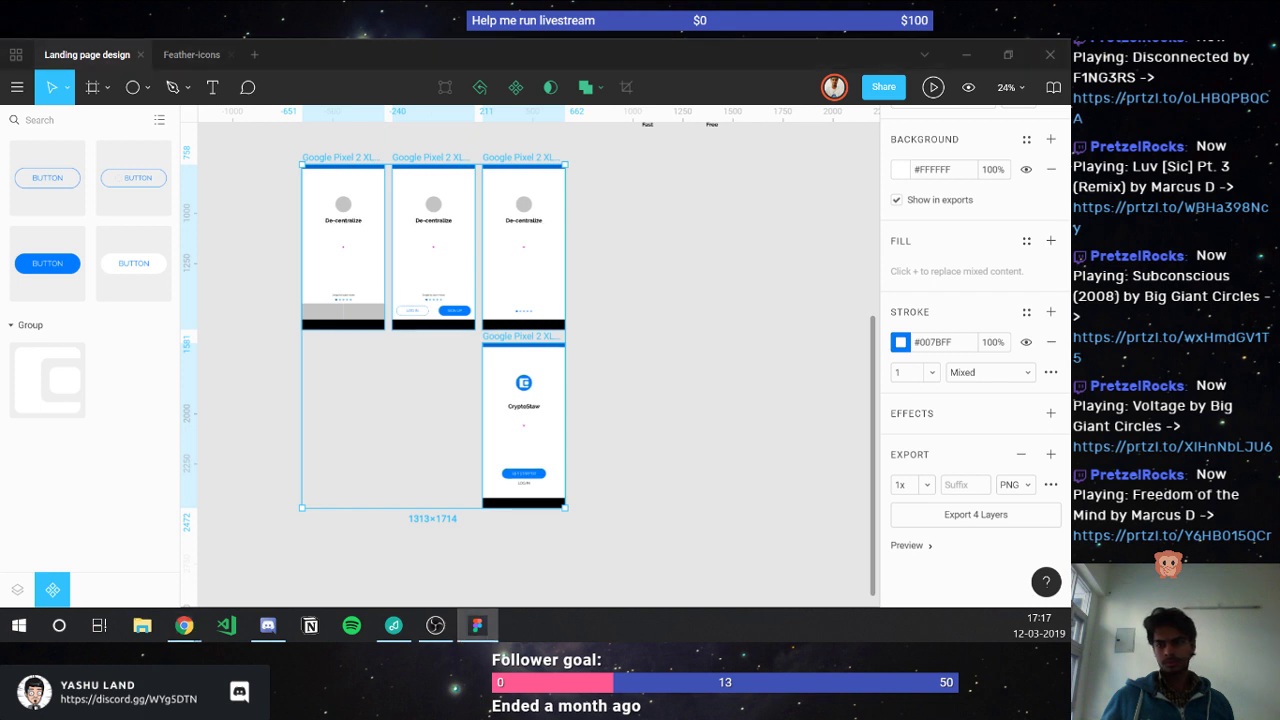
{"action": "key", "text": "alt+Tab"}
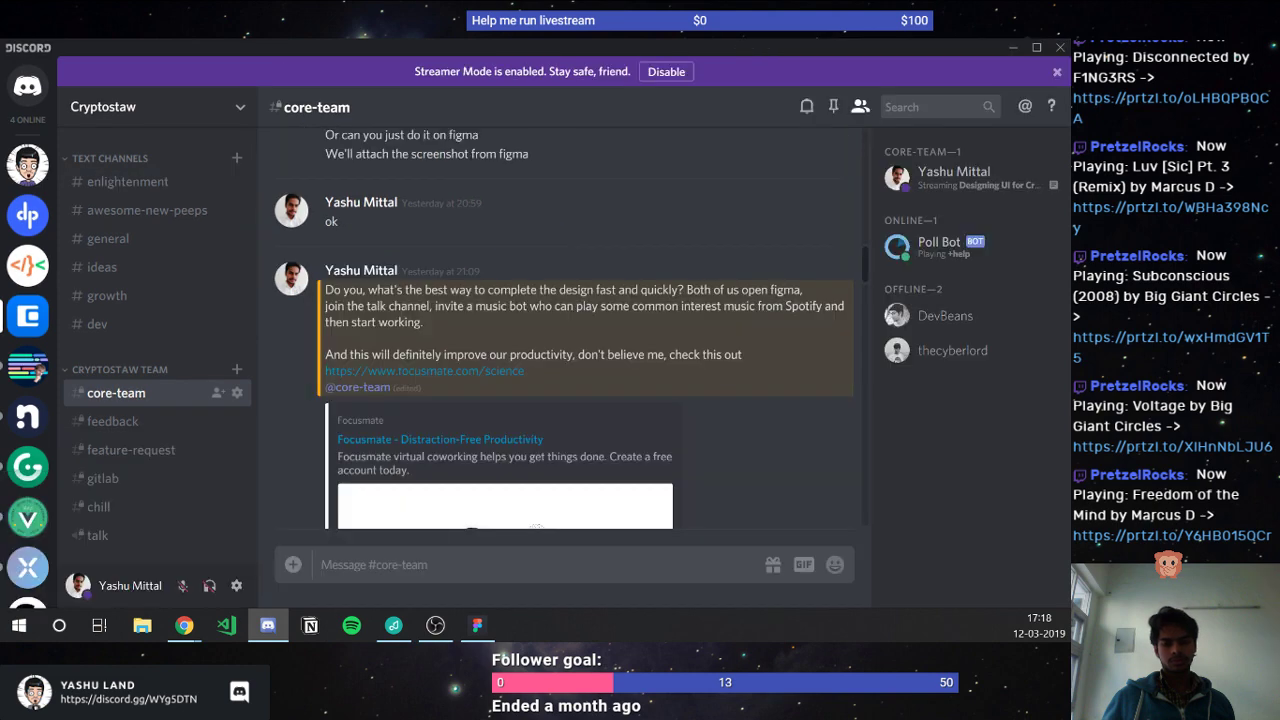
{"action": "left_click", "coordinate": [268, 625]}
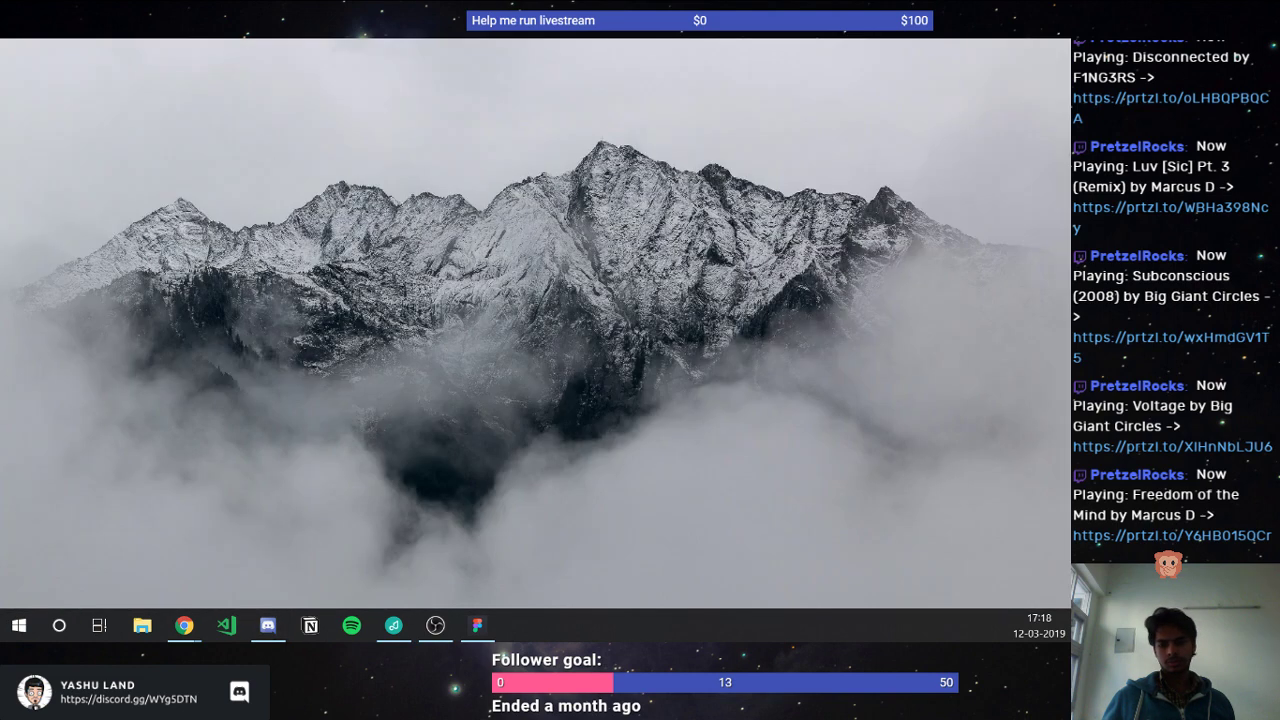
{"action": "left_click", "coordinate": [268, 625]}
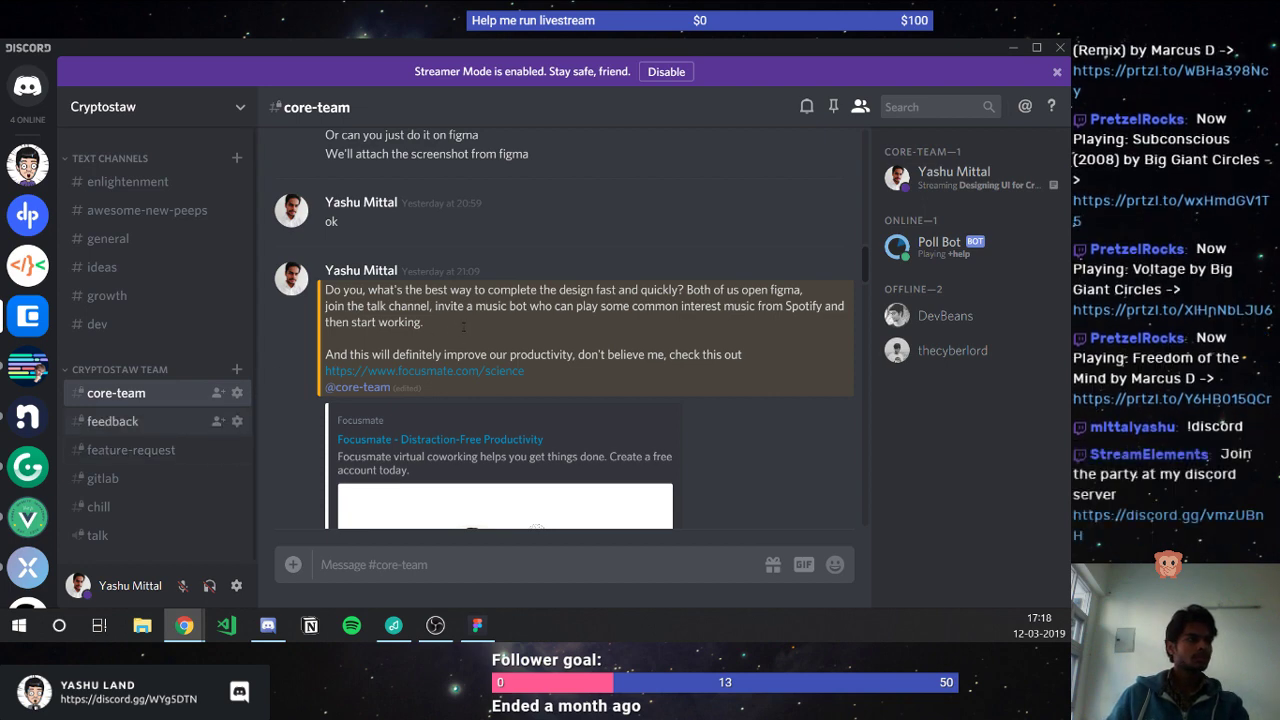
{"action": "scroll", "coordinate": [470, 330], "scroll_direction": "down", "scroll_amount": 15}
{"action": "scroll", "coordinate": [460, 326], "scroll_direction": "down", "scroll_amount": 10}
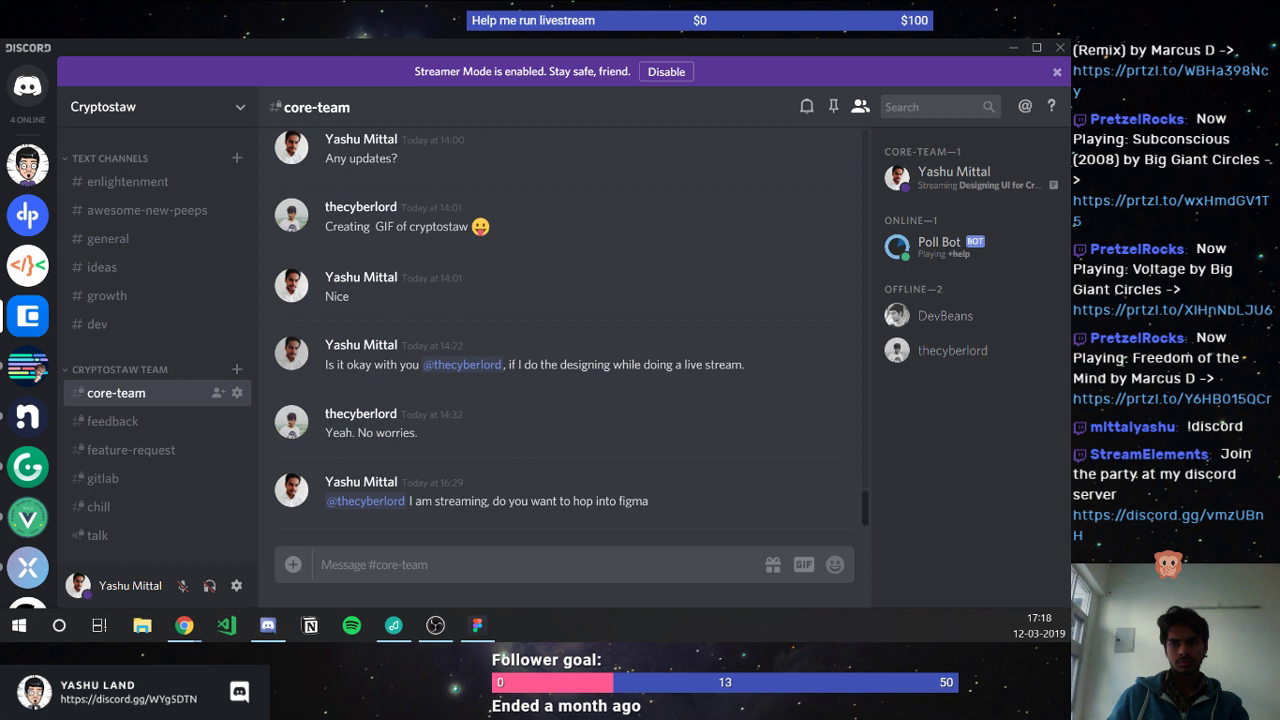
- Upload the four exported Google Pixel 2 XL PNG screens to the core-team channel without comments
{"action": "left_click_drag", "start_coordinate": [90, 405], "coordinate": [565, 367]}
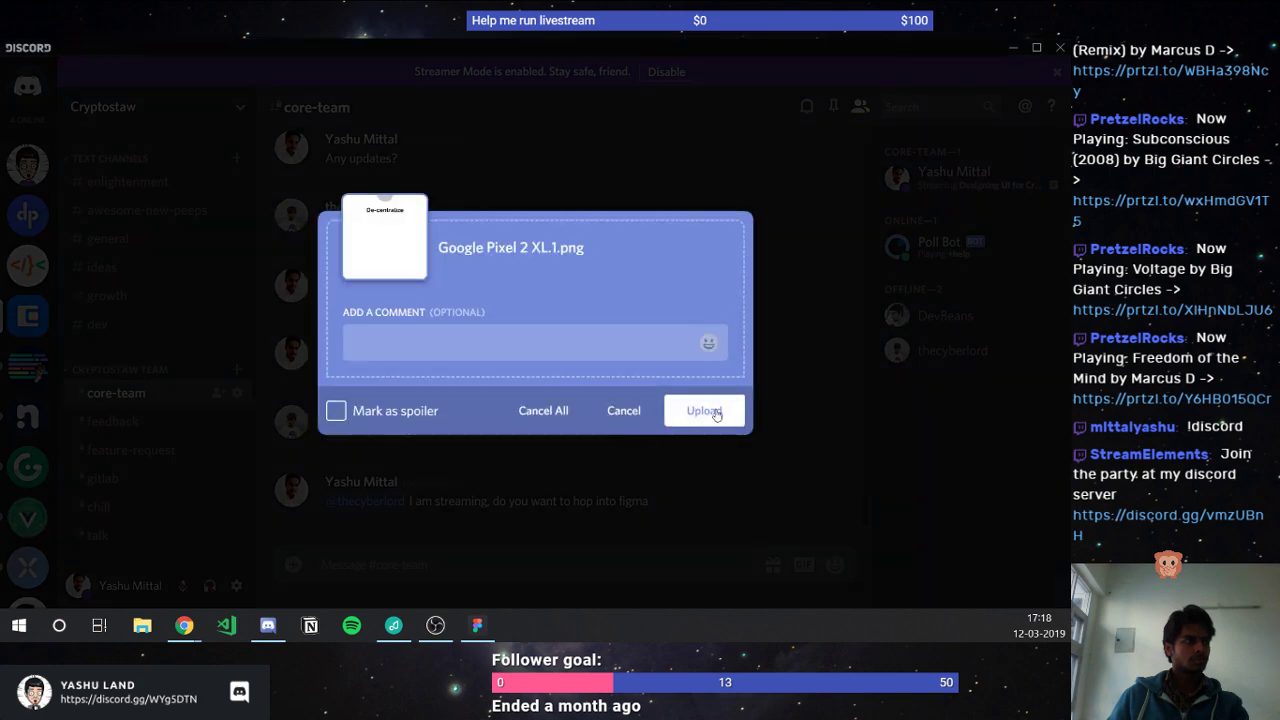
{"action": "left_click", "coordinate": [718, 412]}
{"action": "left_click", "coordinate": [722, 411]}
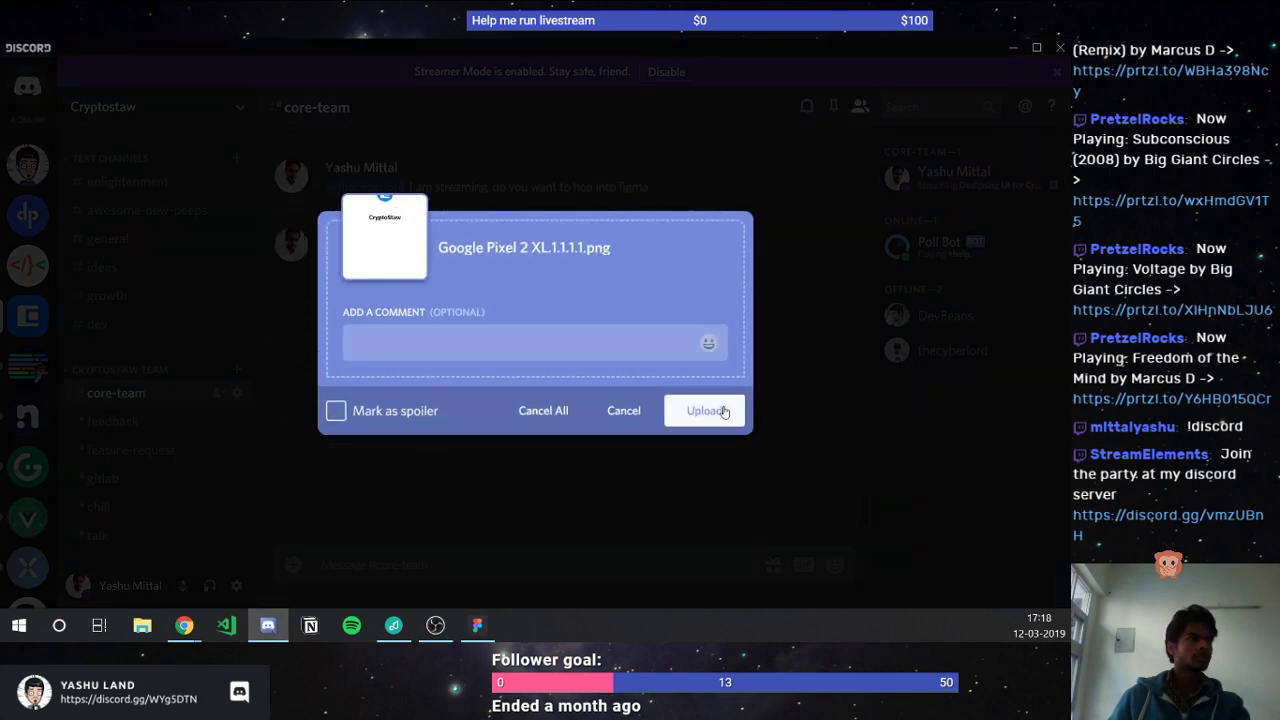
{"action": "left_click", "coordinate": [724, 411]}
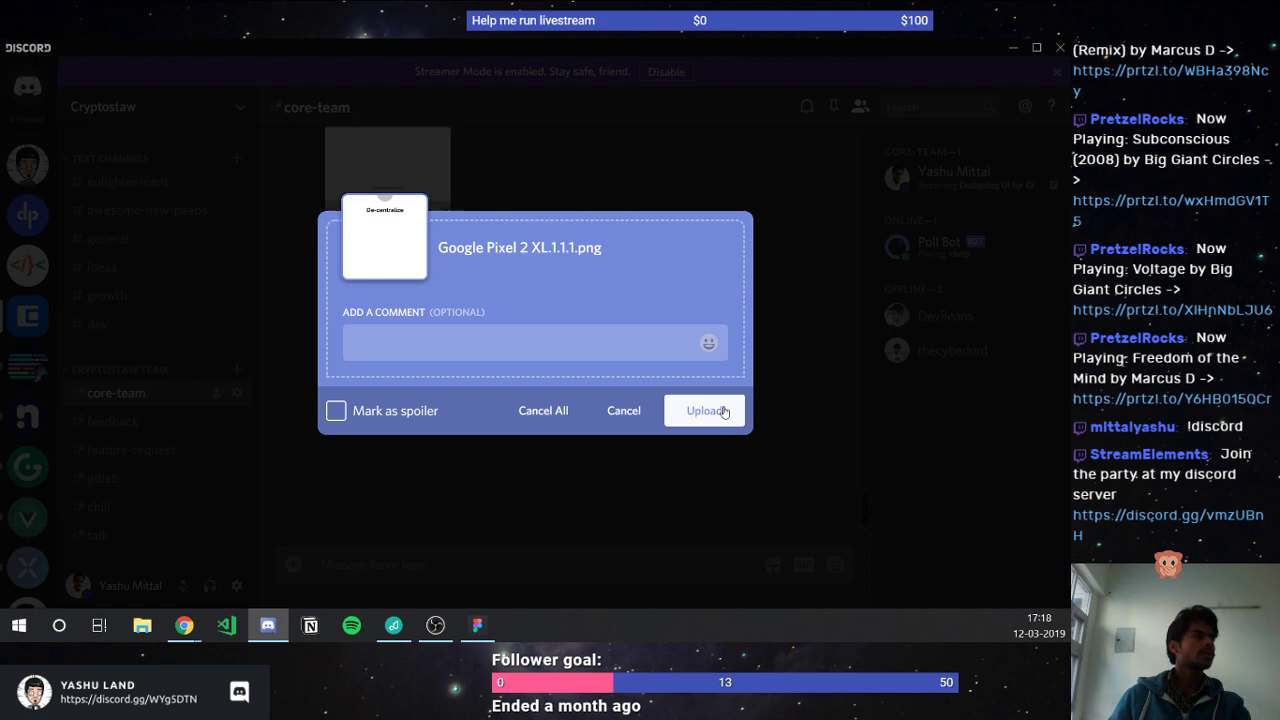
{"action": "left_click", "coordinate": [724, 411]}
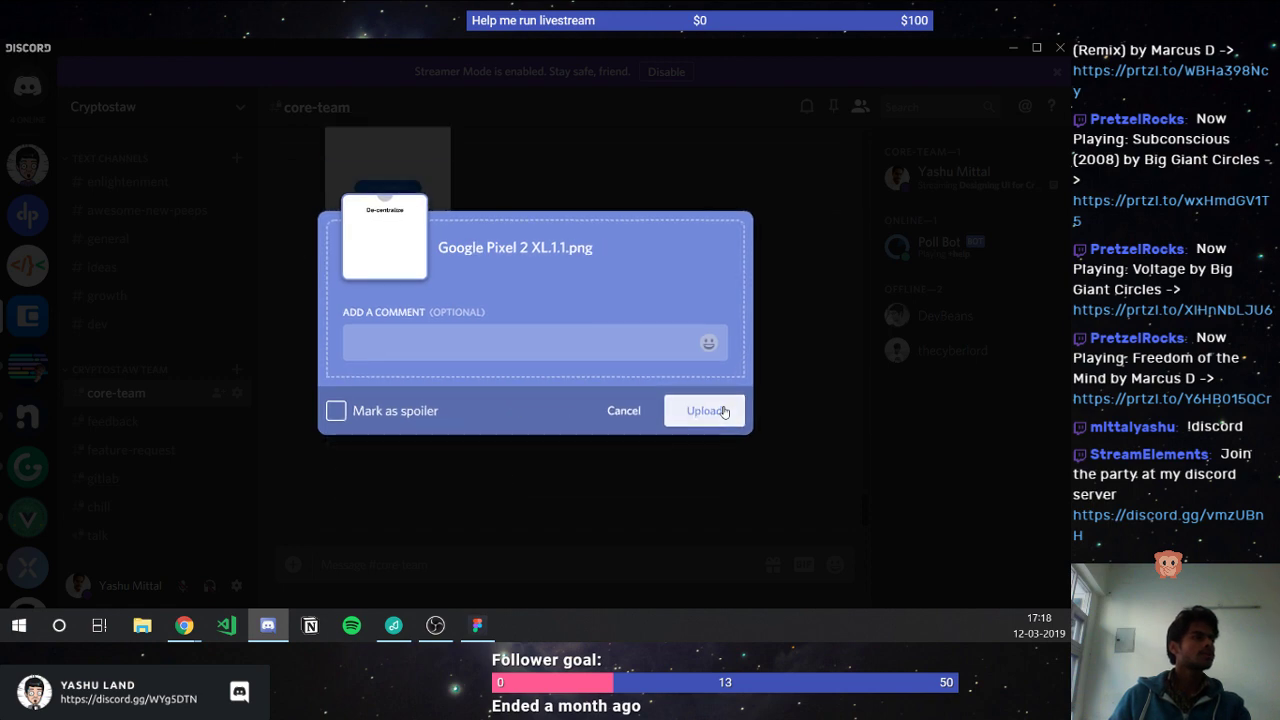
{"action": "left_click", "coordinate": [724, 411]}
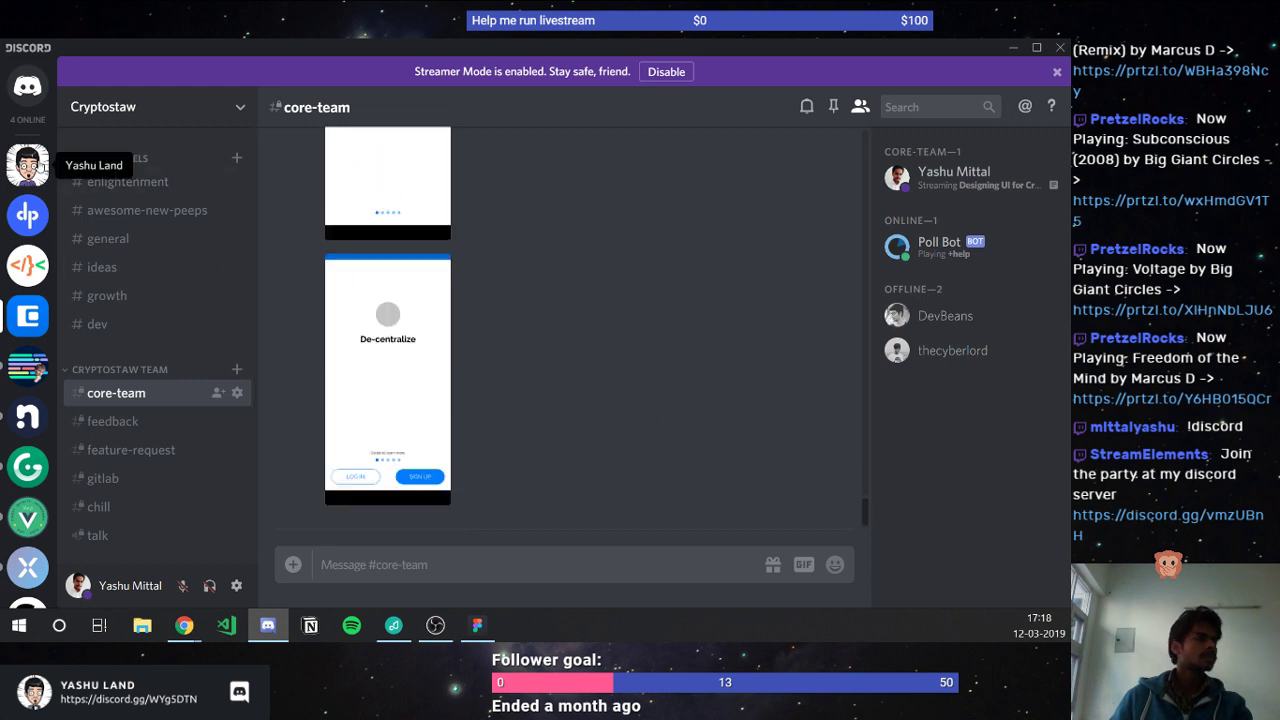
- Check the announcement and general channels of the streamer's own Discord server
{"action": "left_click", "coordinate": [30, 166]}
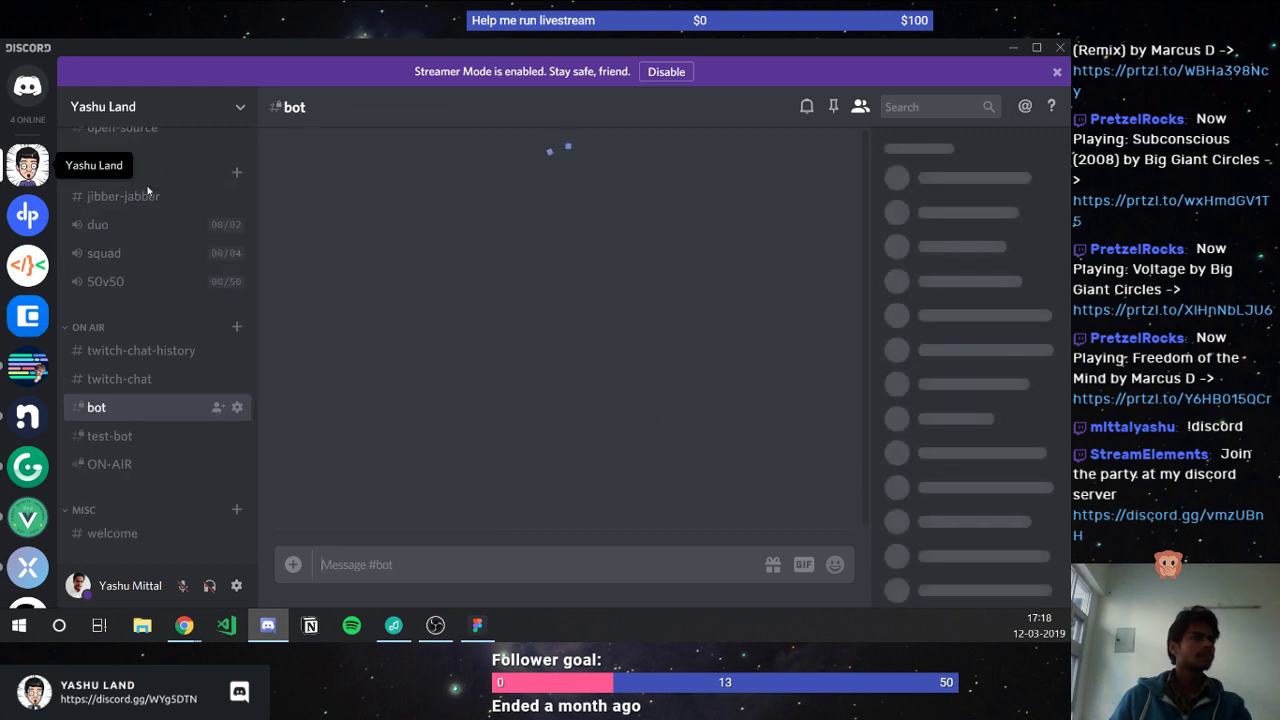
{"action": "scroll", "coordinate": [120, 160], "scroll_direction": "up", "scroll_amount": 5}
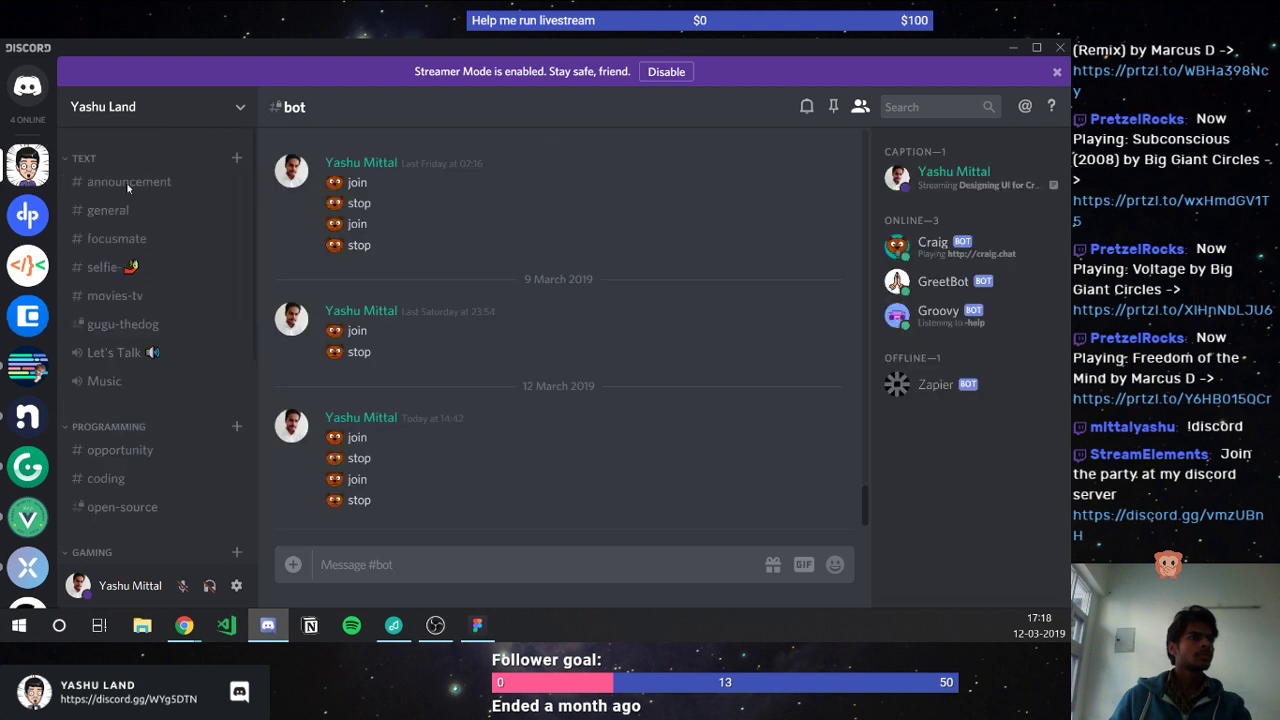
{"action": "left_click", "coordinate": [129, 184]}
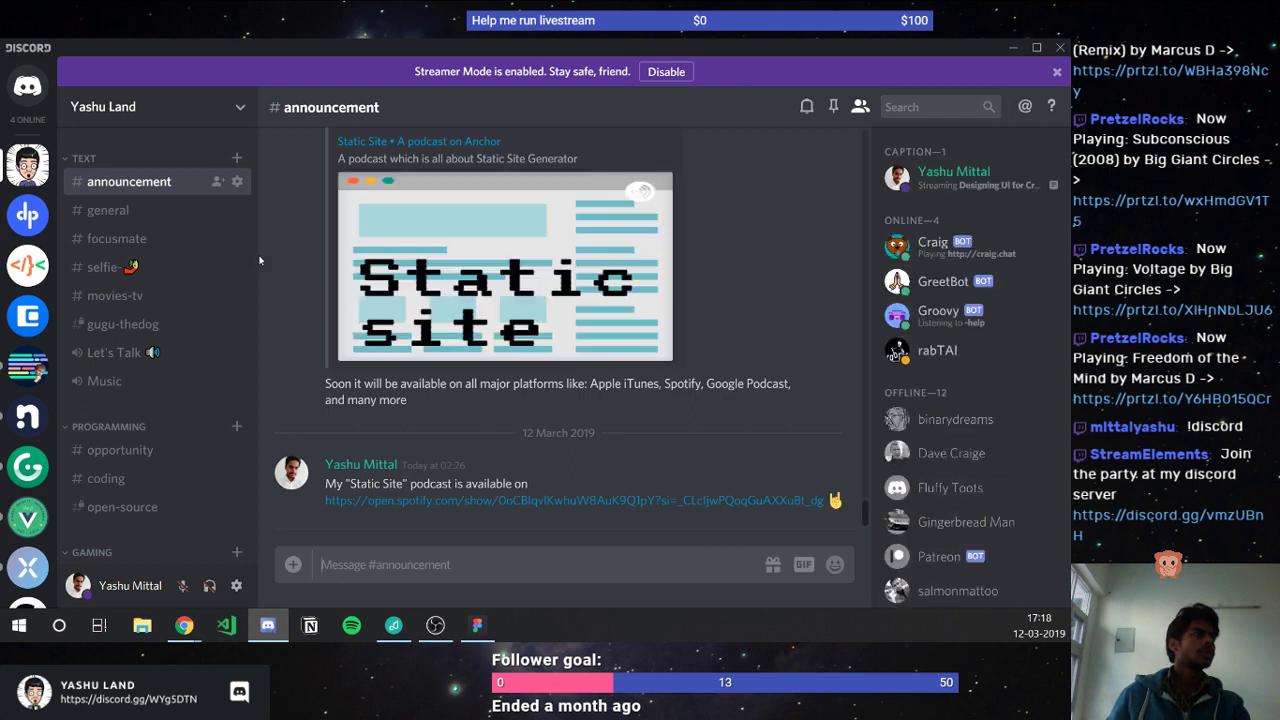
{"action": "left_click", "coordinate": [175, 212]}
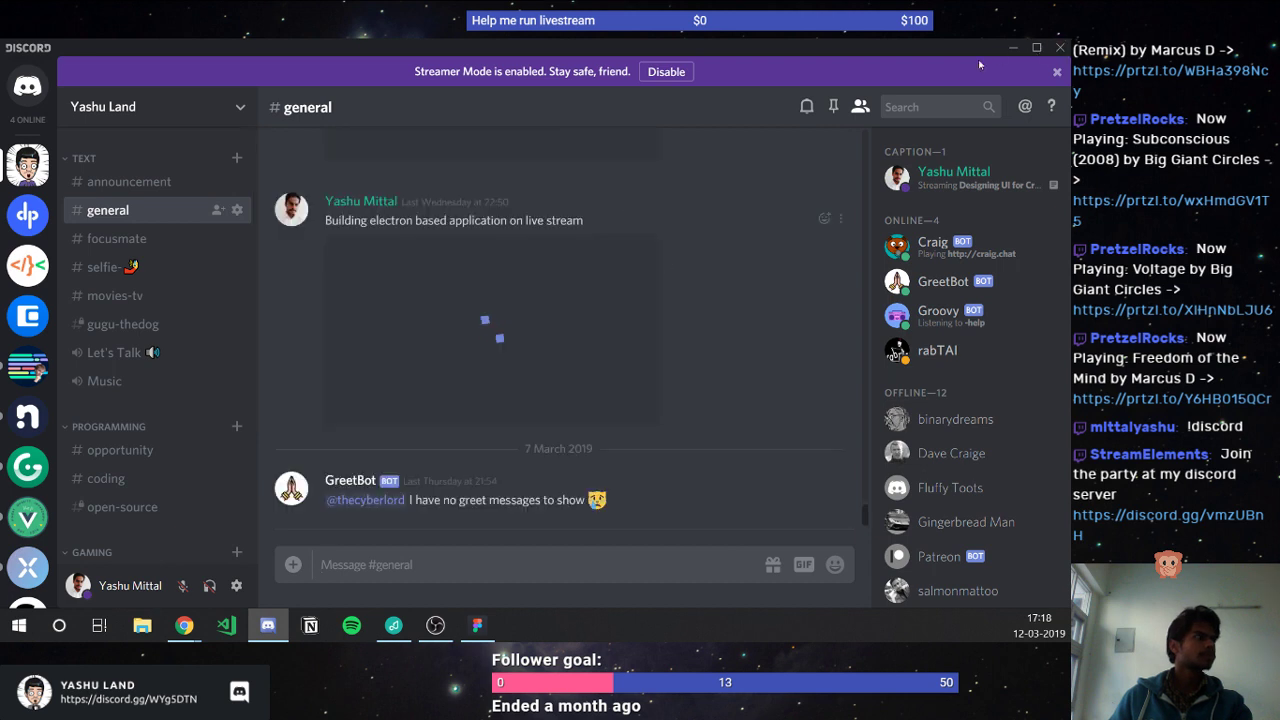
- Switch back to Figma and deselect the four exported screens
{"action": "key", "text": "alt+Tab"}
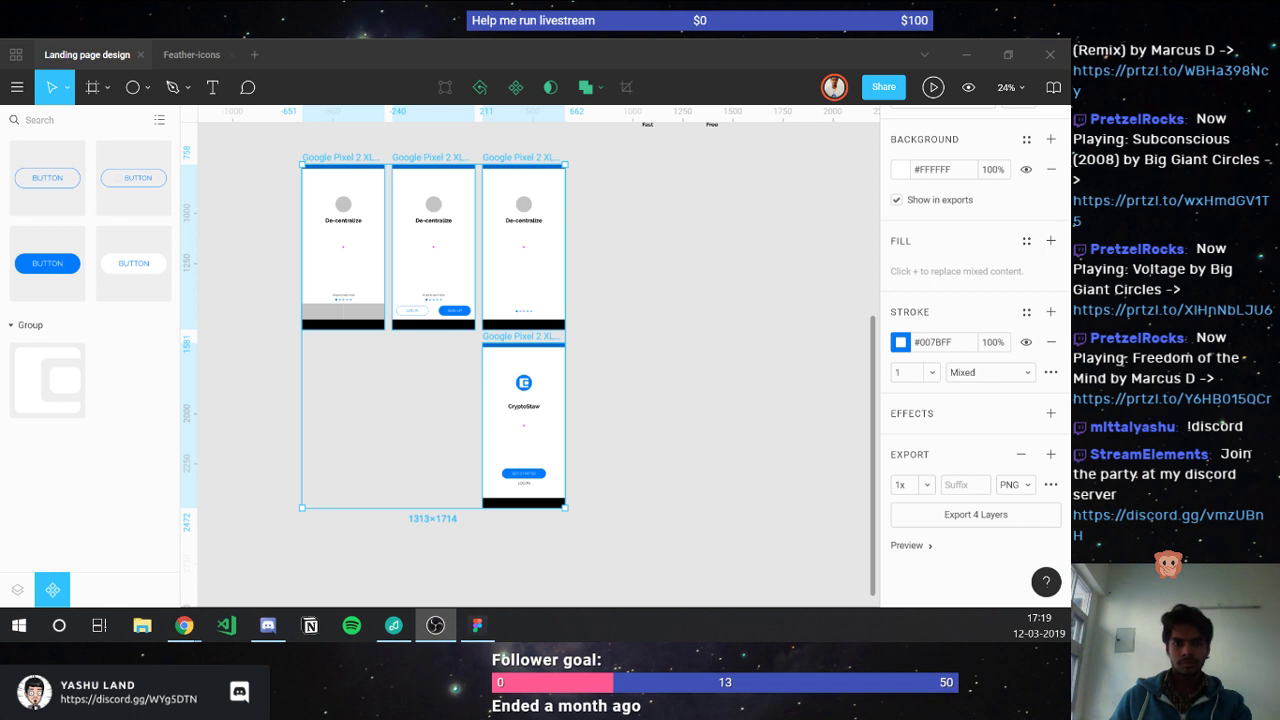
{"action": "left_click", "coordinate": [369, 464]}
{"action": "scroll", "coordinate": [362, 475], "scroll_direction": "down", "scroll_amount": 4}
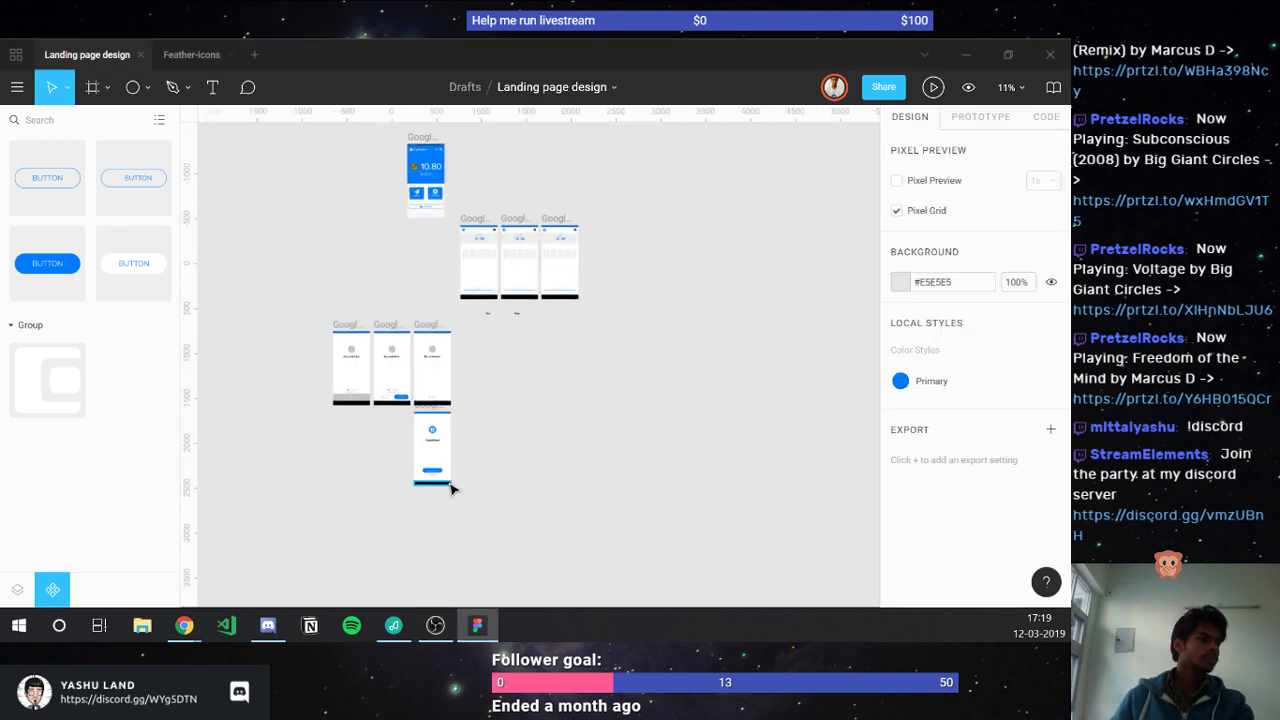